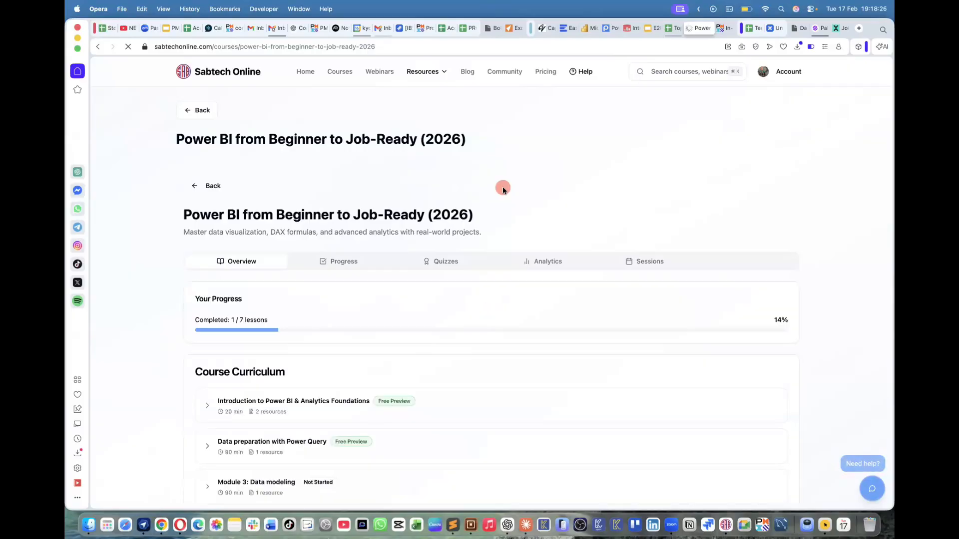
Show the lesson progress of the Power BI from Beginner to Job-Ready course and collapse Module 1
scroll(345, 272, "down", 2)
scroll(344, 272, "down", 2)
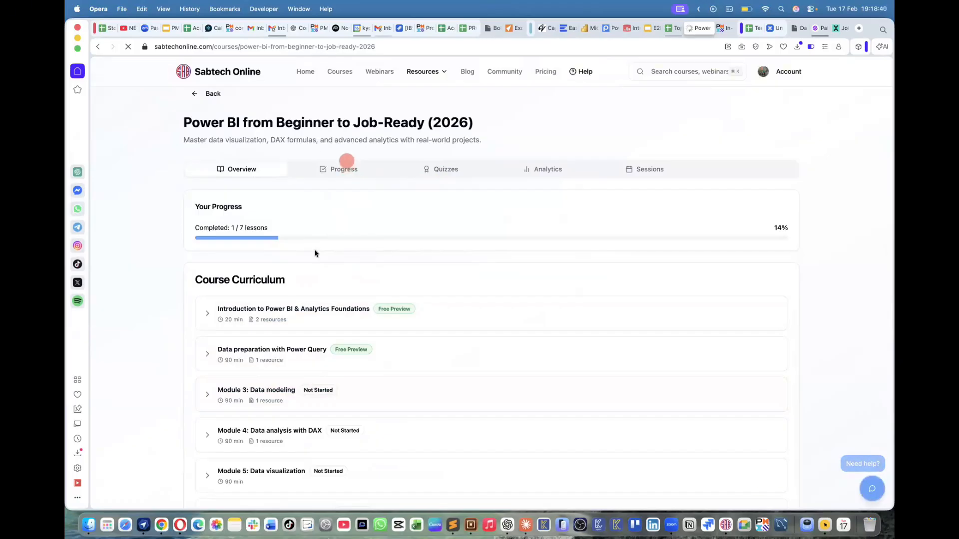
left_click(335, 170)
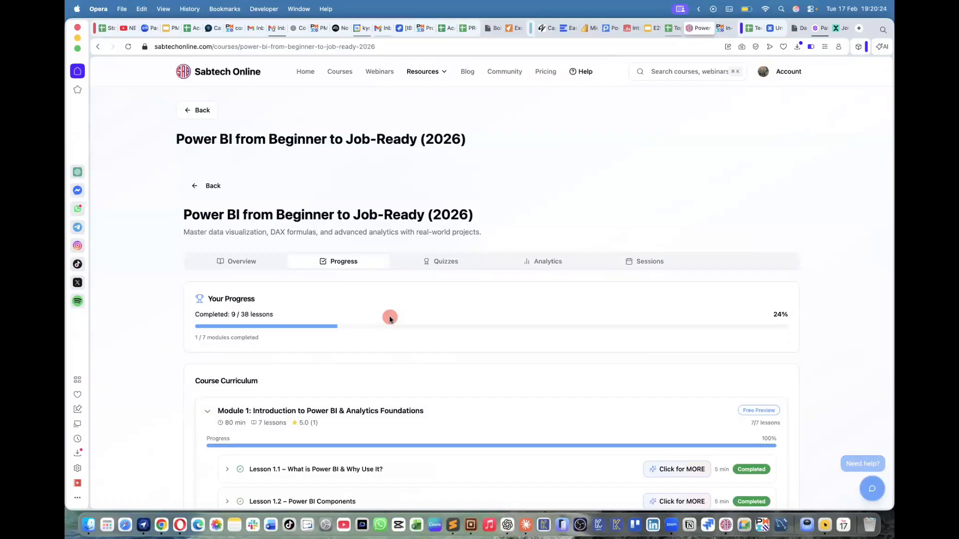
scroll(389, 318, "down", 5)
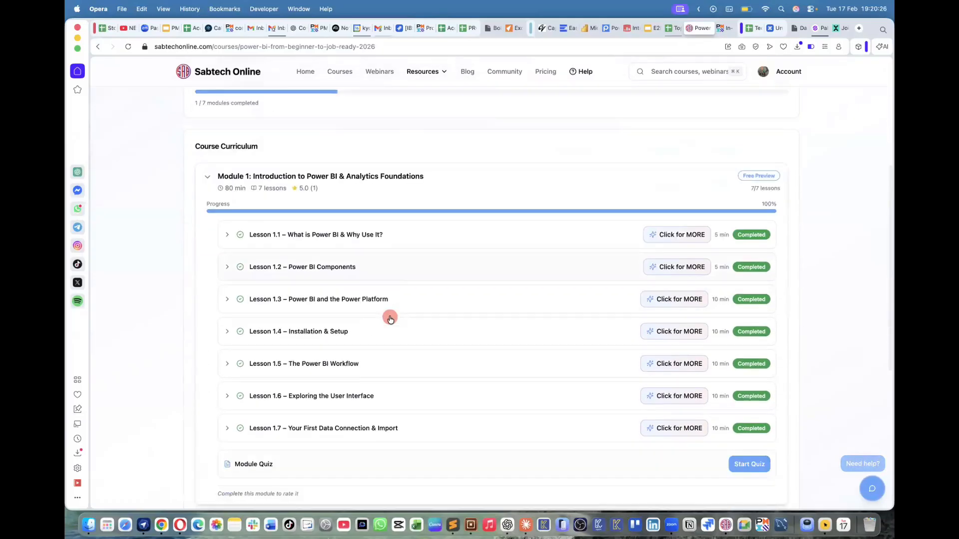
scroll(390, 319, "down", 2)
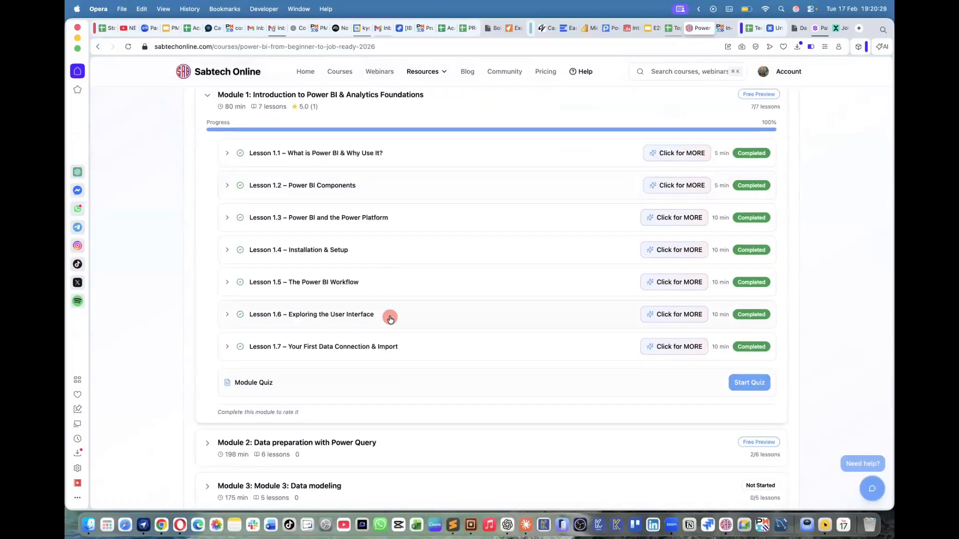
left_click(209, 99)
scroll(316, 171, "up", 1)
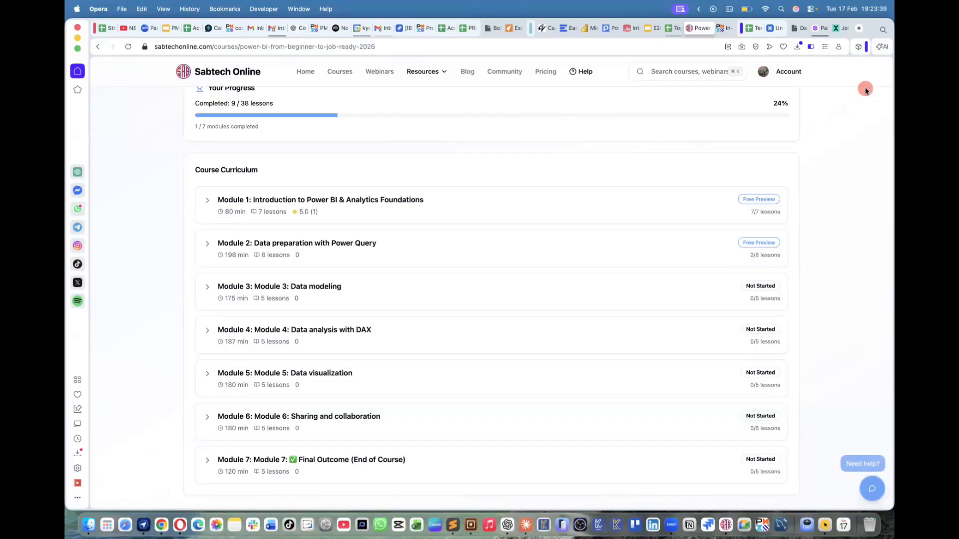
Expand Module 3: Data modeling and its lesson 3.1 Introduction to Data Modeling
left_click(207, 288)
scroll(364, 342, "down", 3)
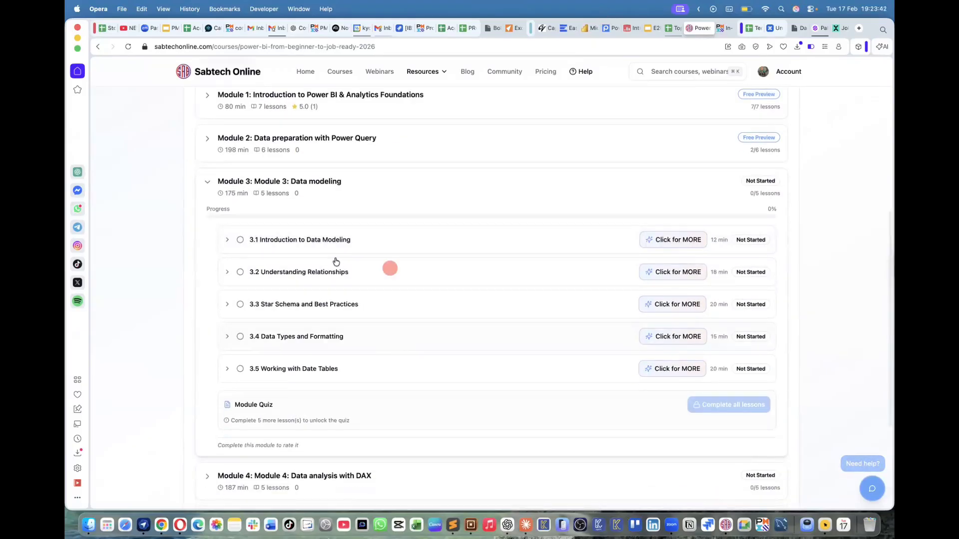
scroll(339, 200, "down", 1)
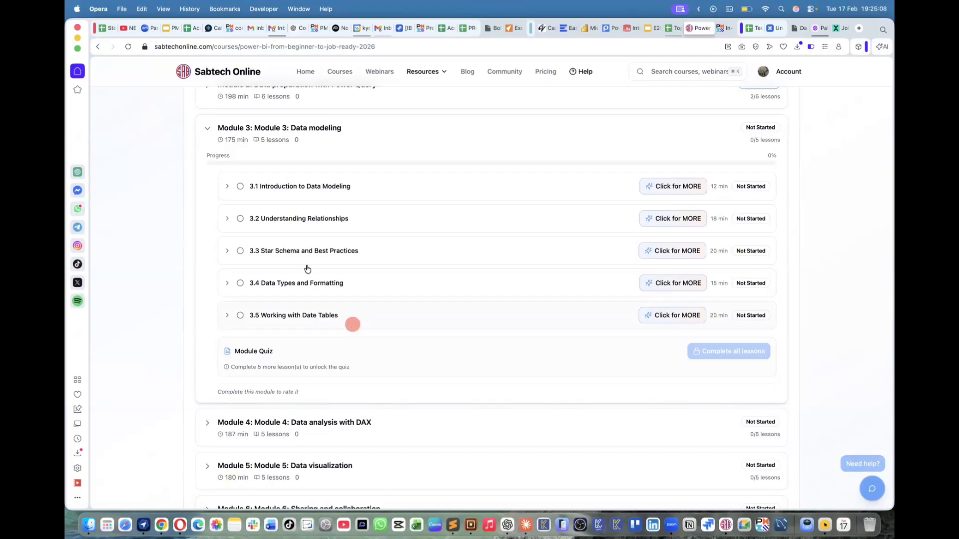
left_click(227, 187)
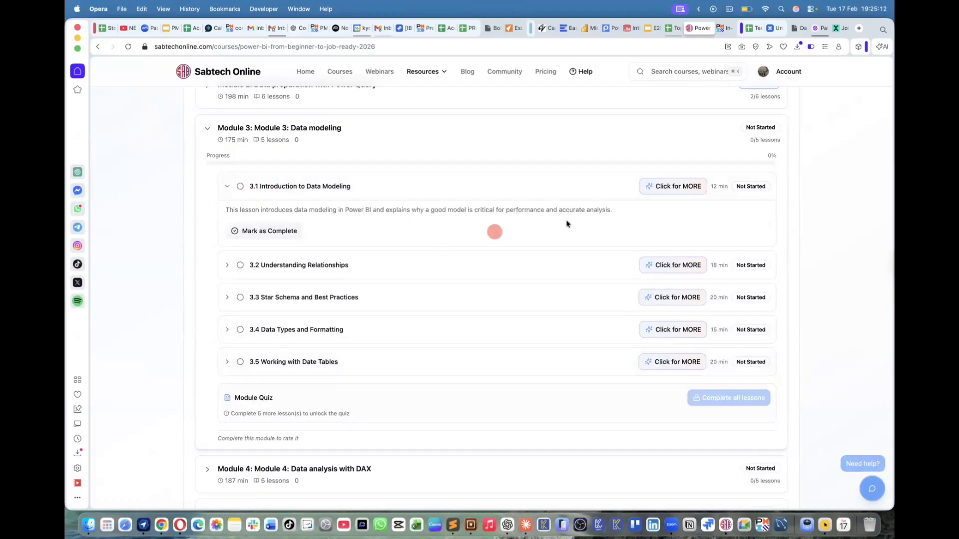
Open the Gemini Lesson Helper for lesson 3.1 and read its explanation from the overview through the learning suggestions
left_click(688, 189)
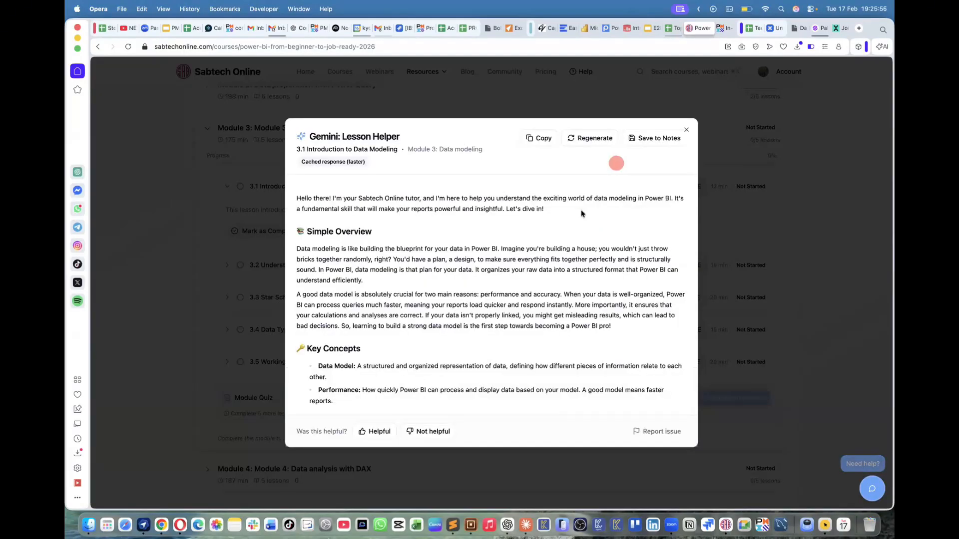
scroll(509, 254, "down", 5)
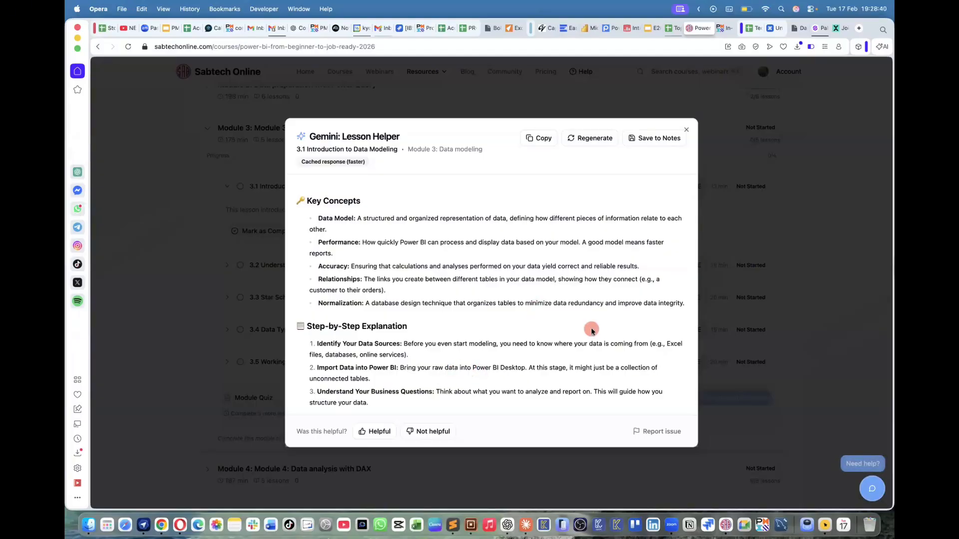
scroll(472, 265, "down", 2)
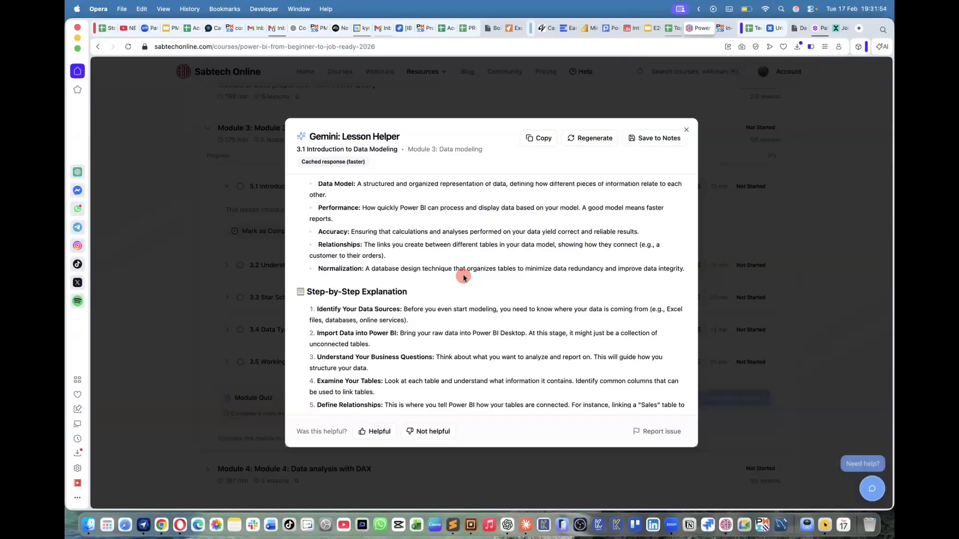
scroll(369, 267, "down", 2)
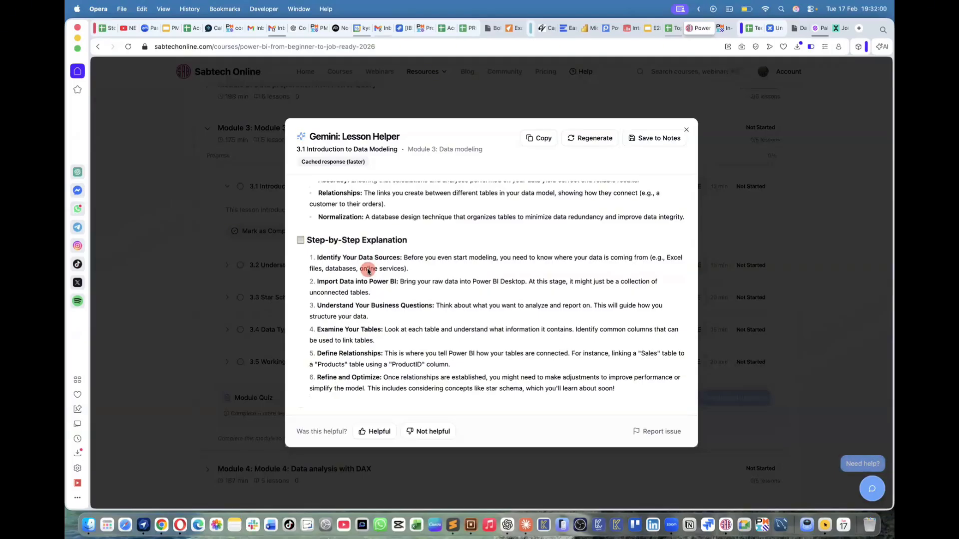
scroll(368, 272, "down", 1)
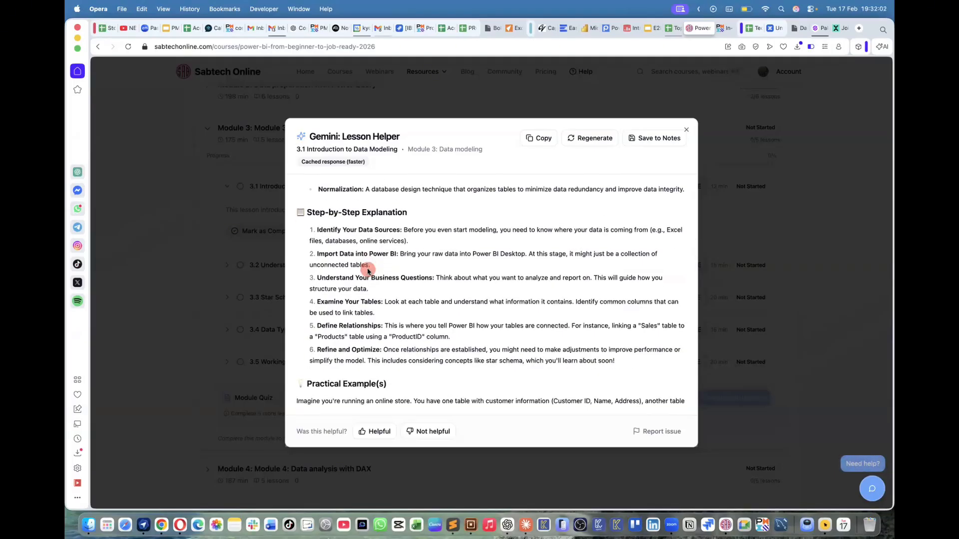
scroll(368, 271, "down", 8)
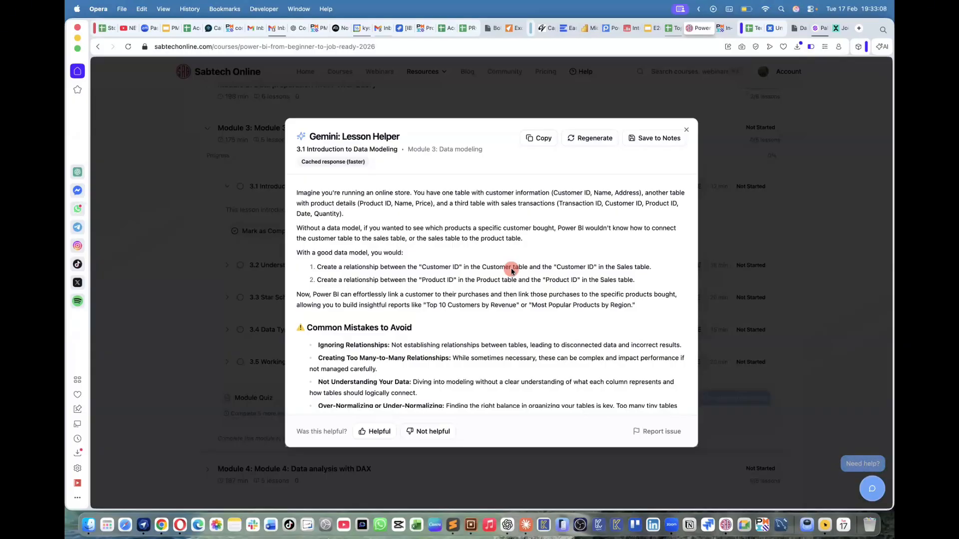
scroll(512, 272, "down", 7)
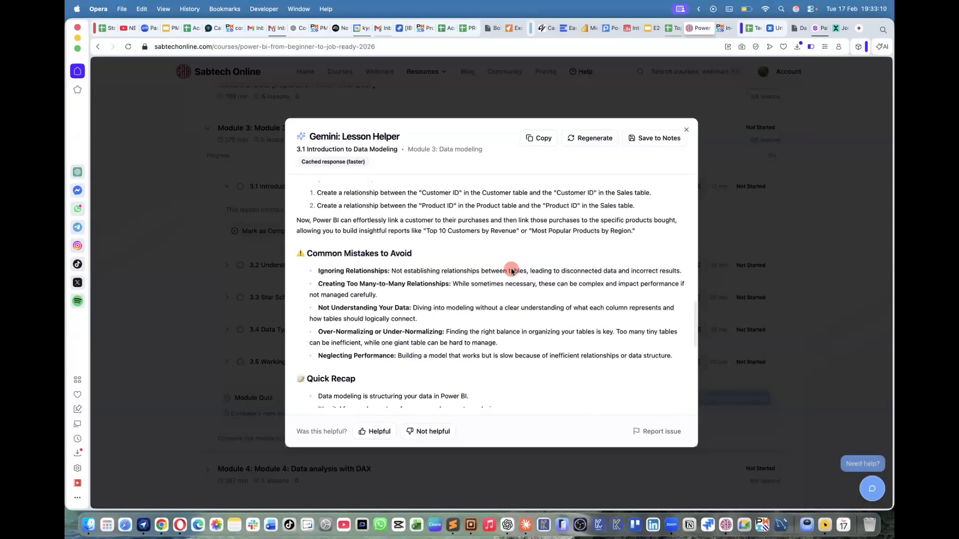
scroll(512, 271, "down", 4)
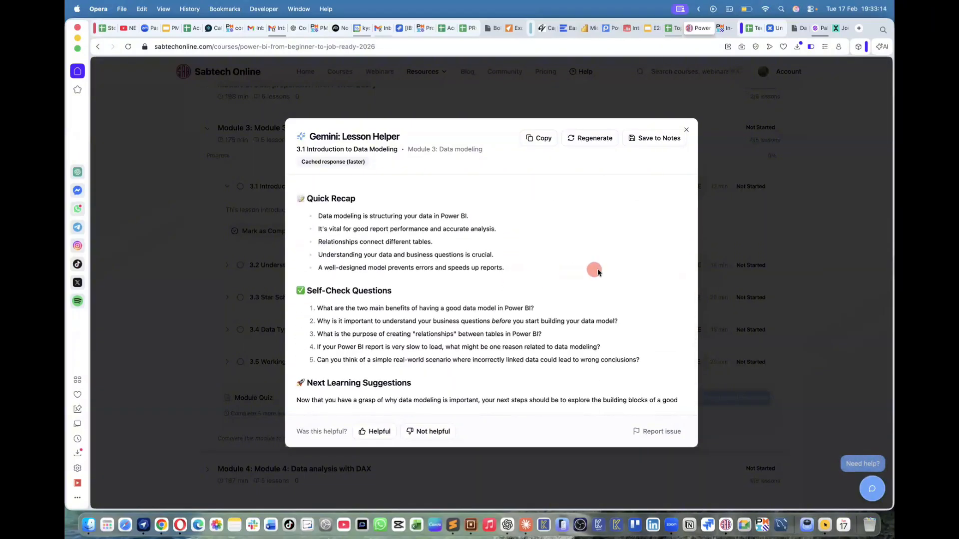
scroll(597, 268, "down", 4)
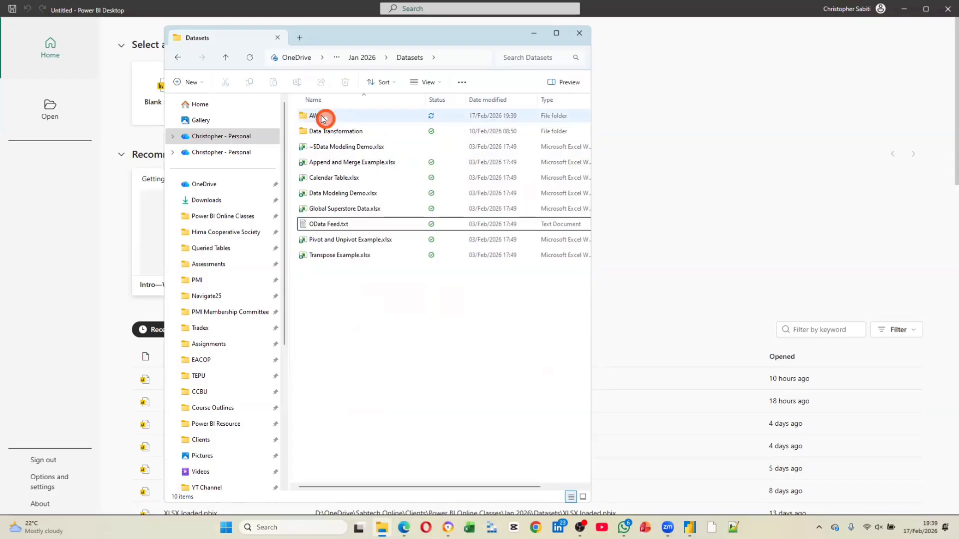
In File Explorer, enter the AW folder under Datasets and open all its CSV files in Excel
double_click(322, 118)
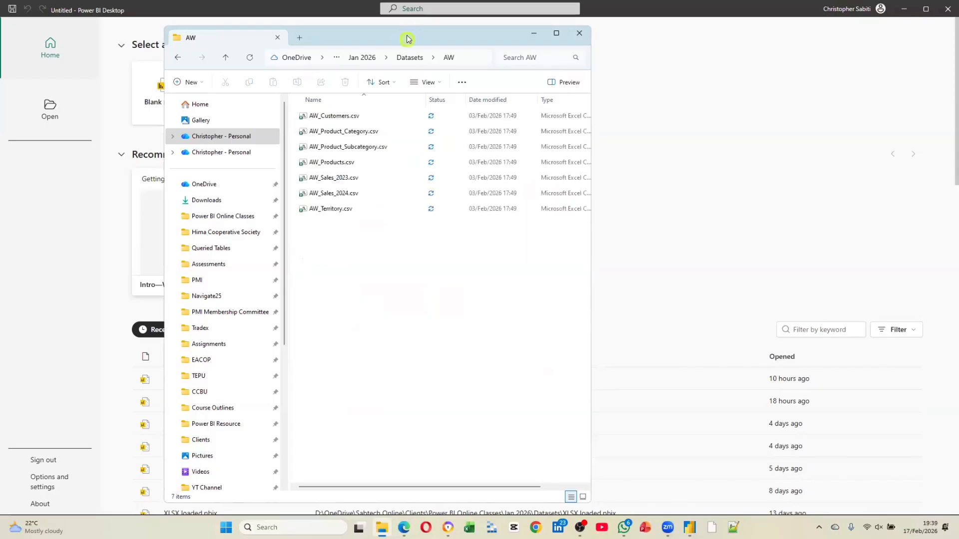
left_click_drag(407, 36, 449, 180)
left_click_drag(350, 250, 294, 130)
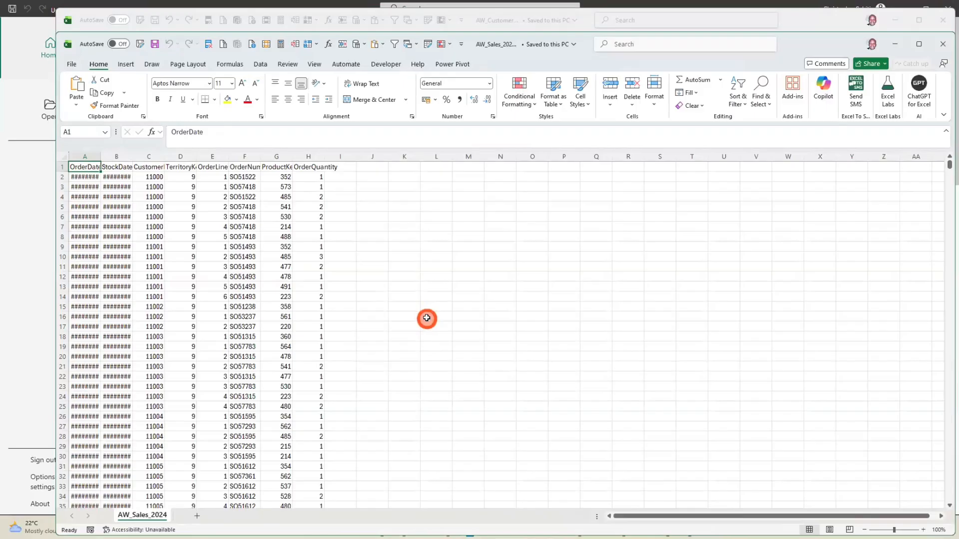
Autofit all column widths in the AW_Sales_2024 sheet and reposition the workbook window
left_click(64, 157)
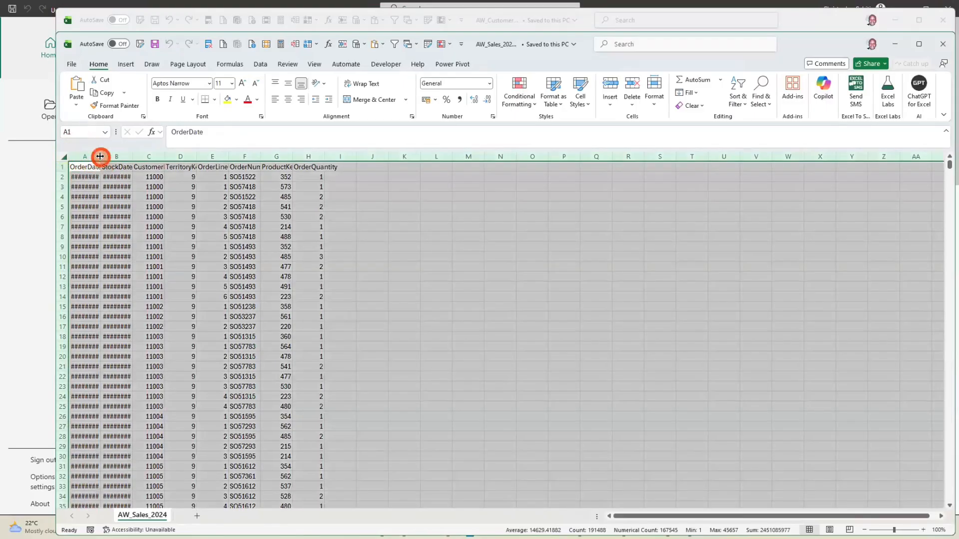
double_click(100, 156)
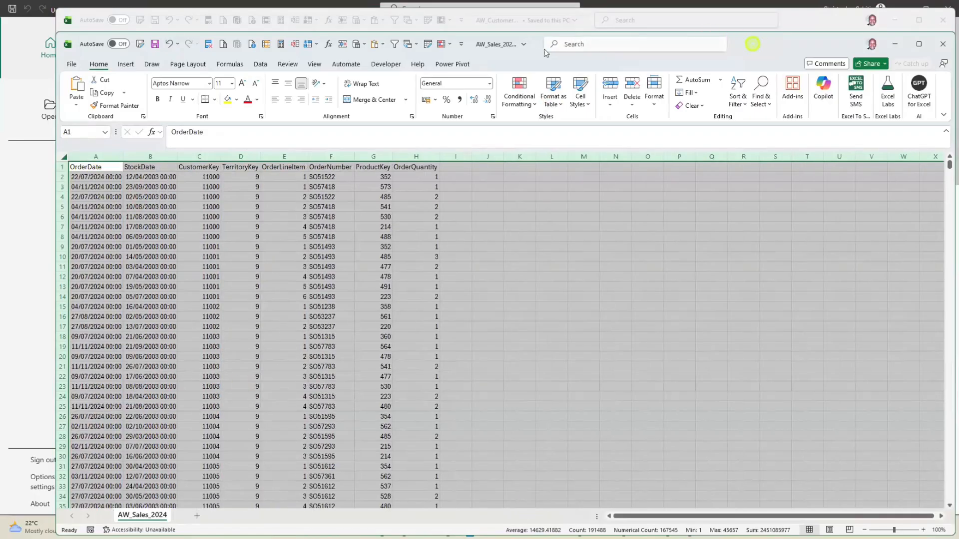
left_click_drag(752, 45, 741, 31)
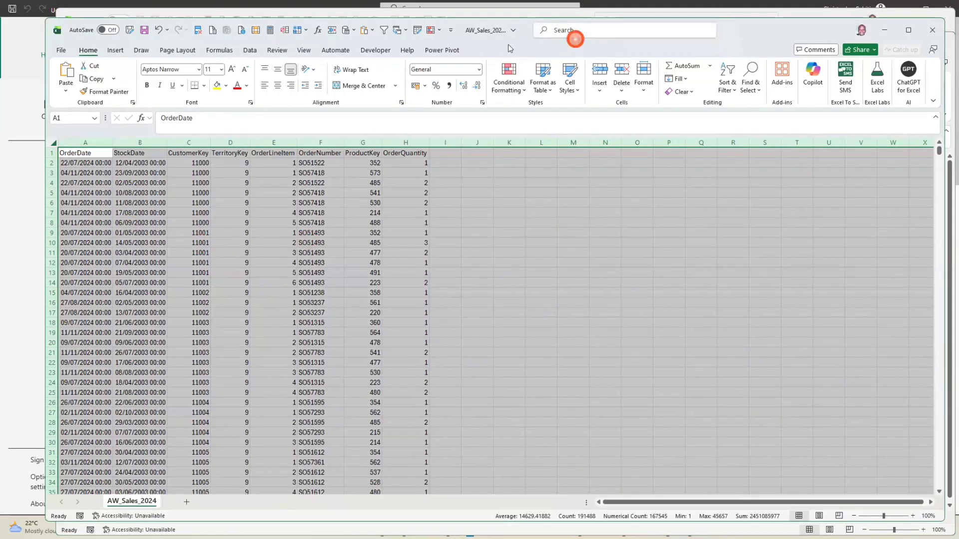
Check the full file name and folder location of the AW_Sales_2024 workbook
left_click(512, 31)
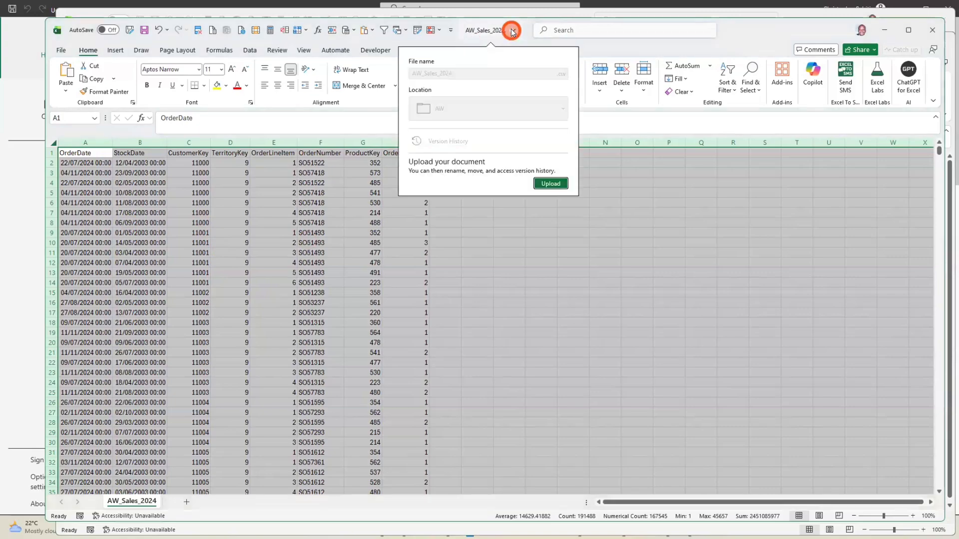
left_click(455, 76)
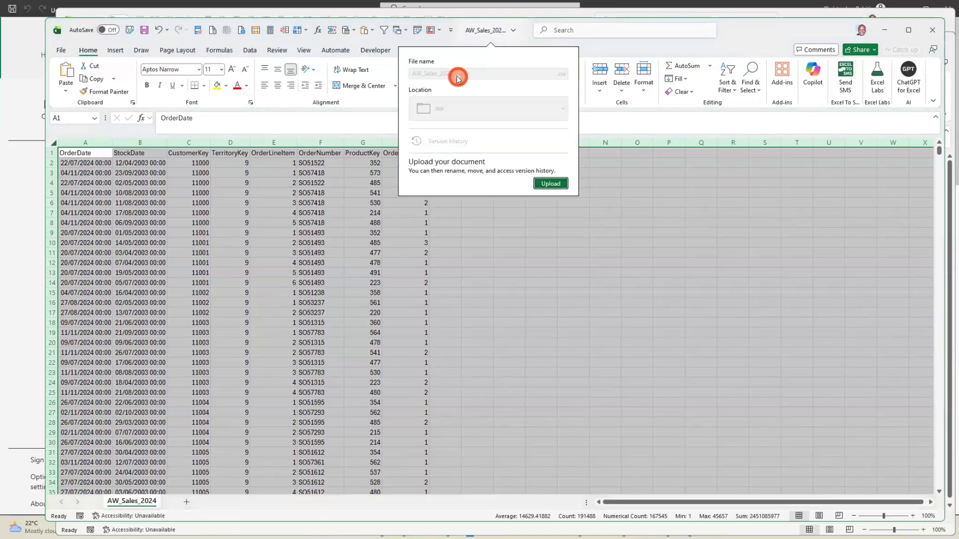
left_click(507, 221)
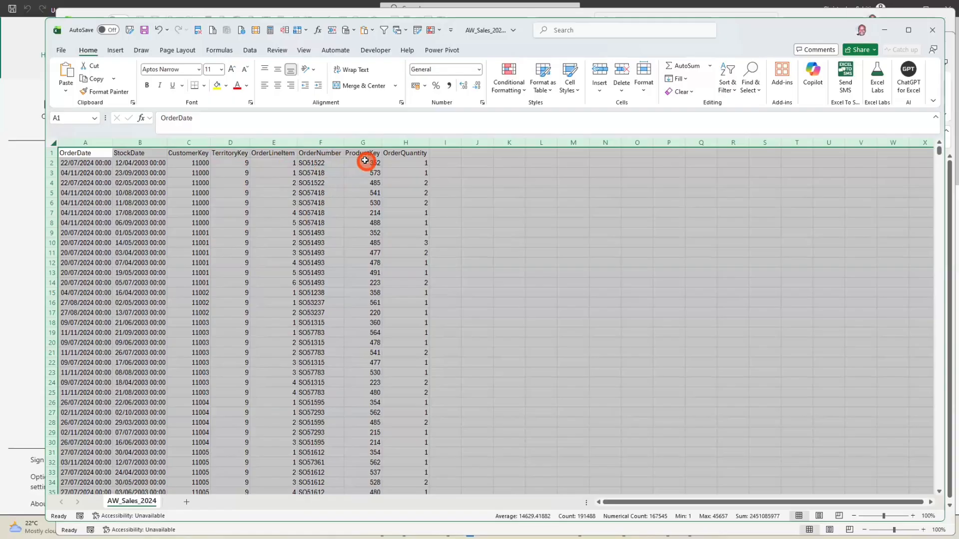
Highlight the ProductKey, TerritoryKey and CustomerKey columns of AW_Sales_2024 with a yellow fill
left_click(408, 181)
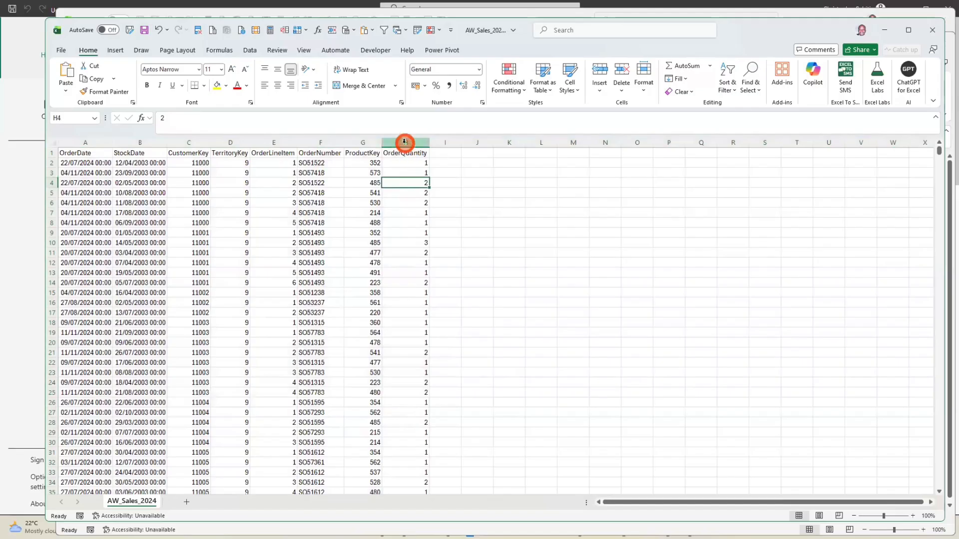
left_click(364, 141)
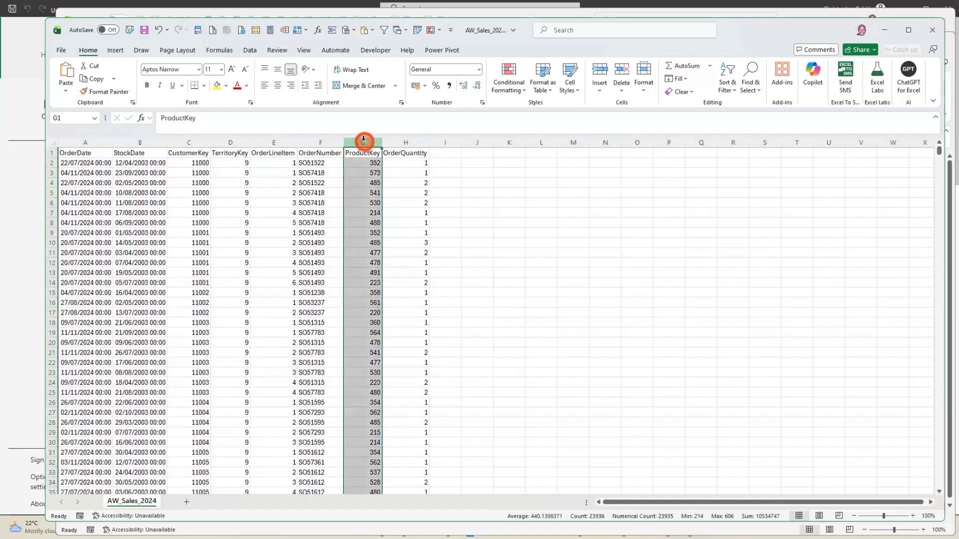
left_click_drag(364, 141, 228, 144)
left_click(228, 143)
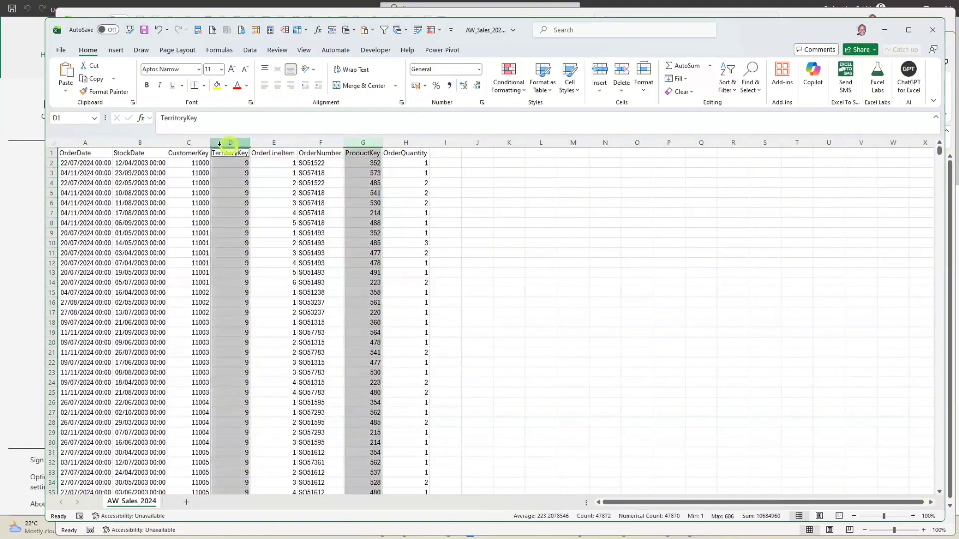
left_click(190, 144, "ctrl")
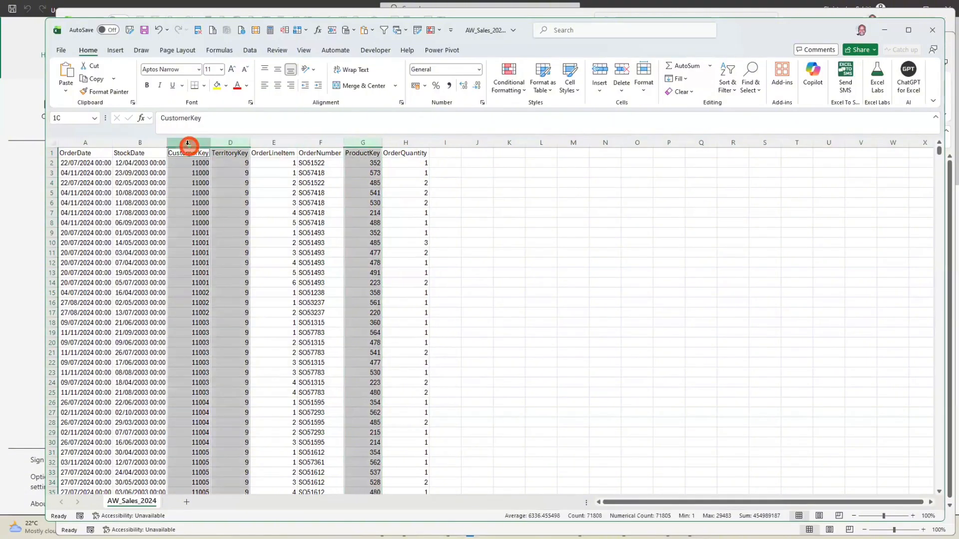
left_click(216, 85)
left_click(279, 195)
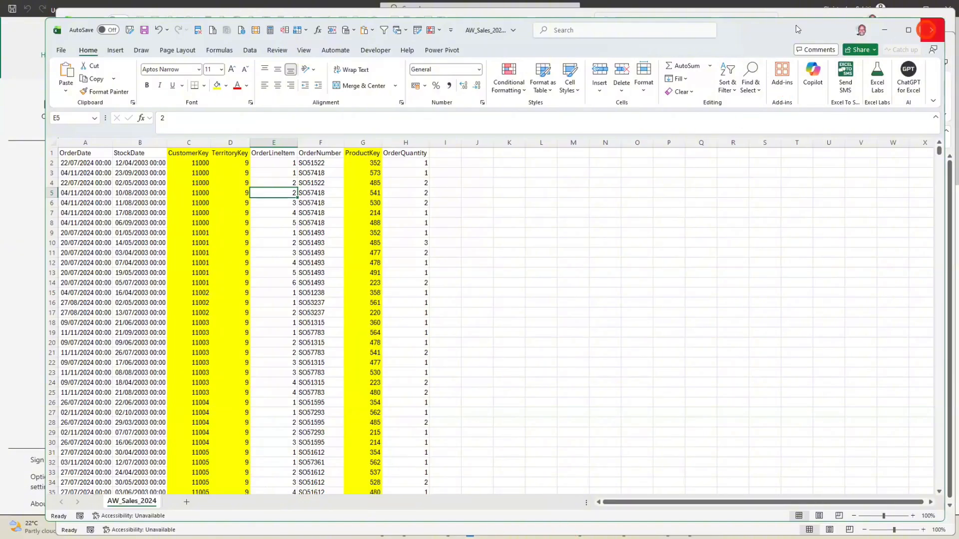
Switch from the sales workbook to the AW_Customers.csv workbook and select cell G7
left_click_drag(798, 26, 794, 18)
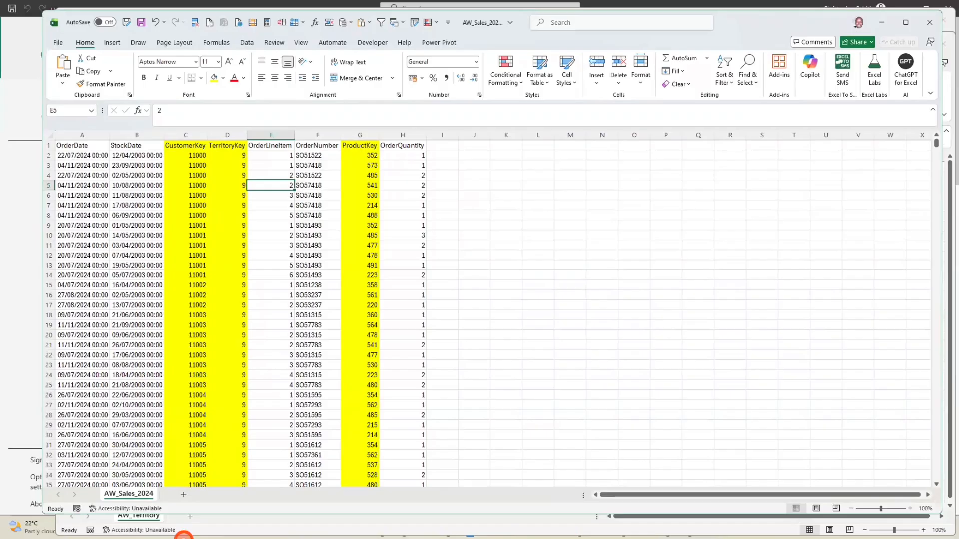
left_click(15, 407)
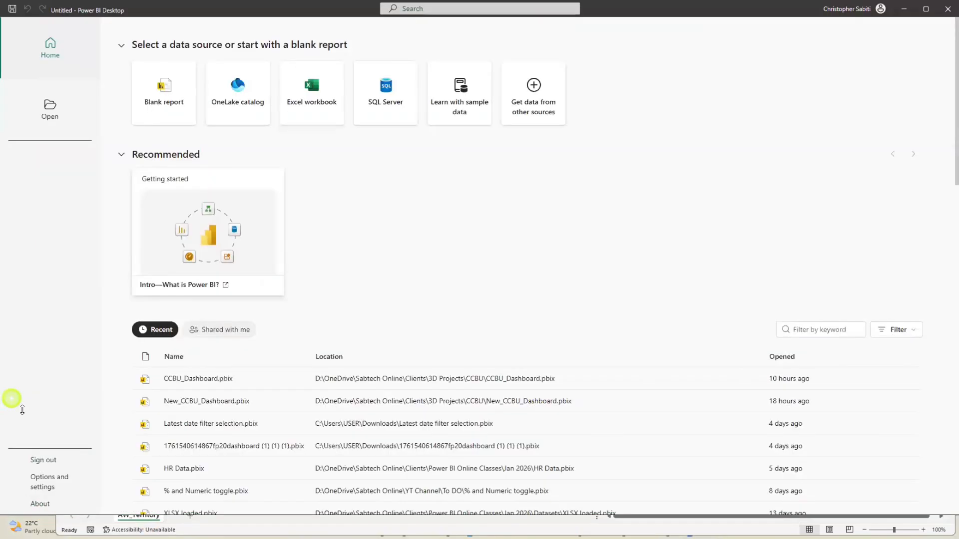
key("super")
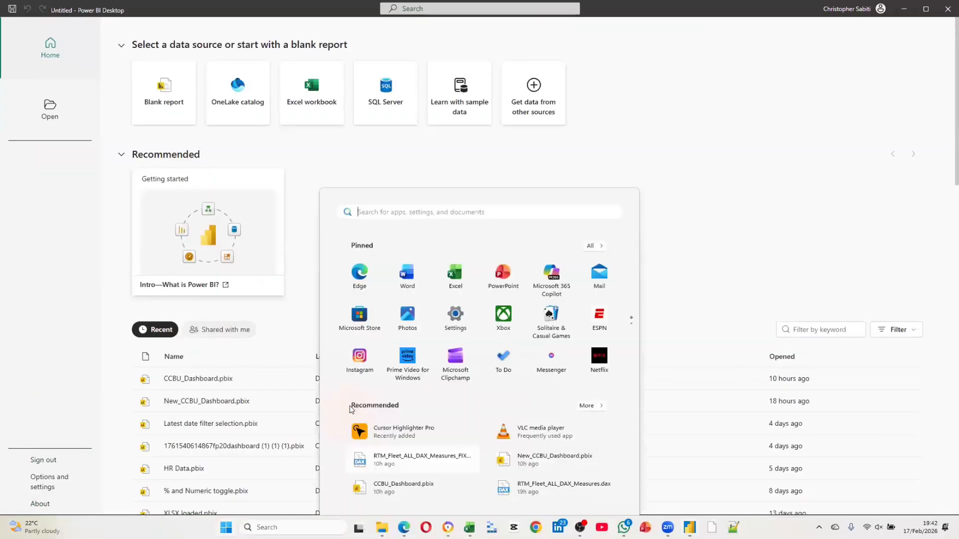
mouse_move(469, 527)
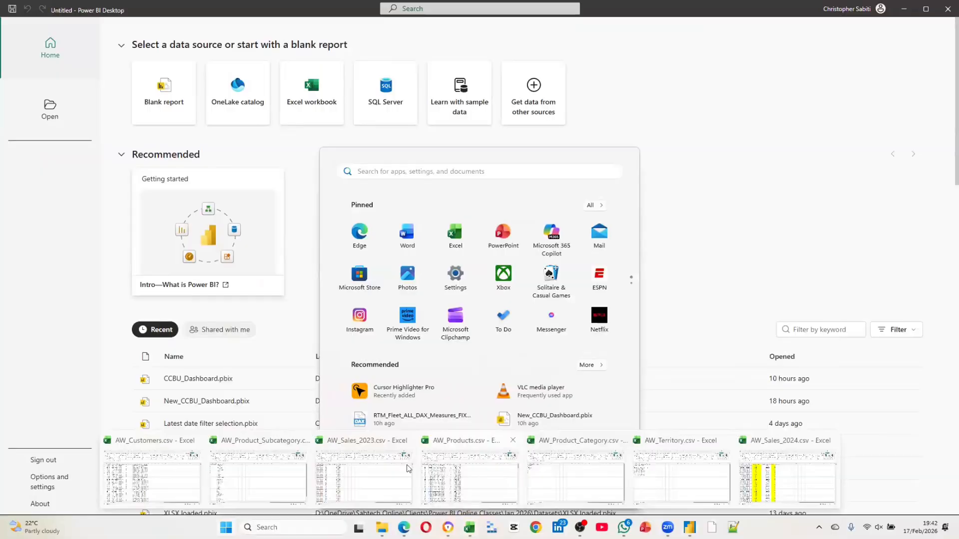
left_click(175, 468)
left_click(289, 201)
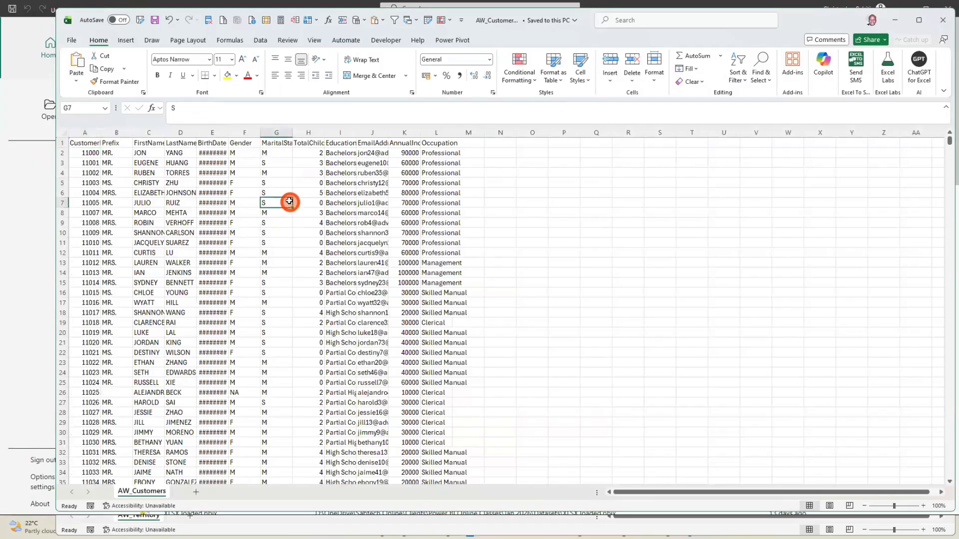
Autofit all column widths in the AW_Customers sheet
left_click(64, 132)
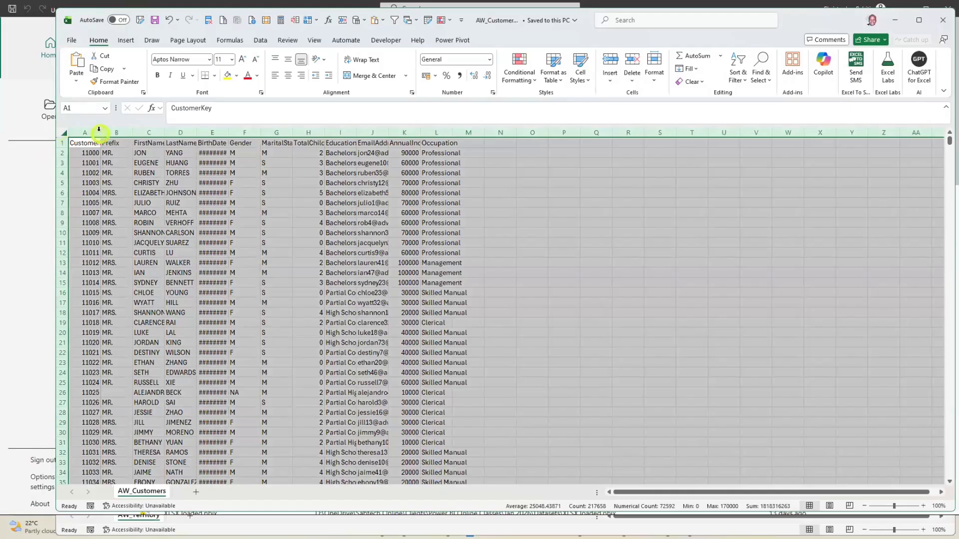
double_click(100, 131)
left_click(103, 195)
Highlight the CustomerKey column of AW_Customers with a yellow fill and deselect it
left_click(97, 132)
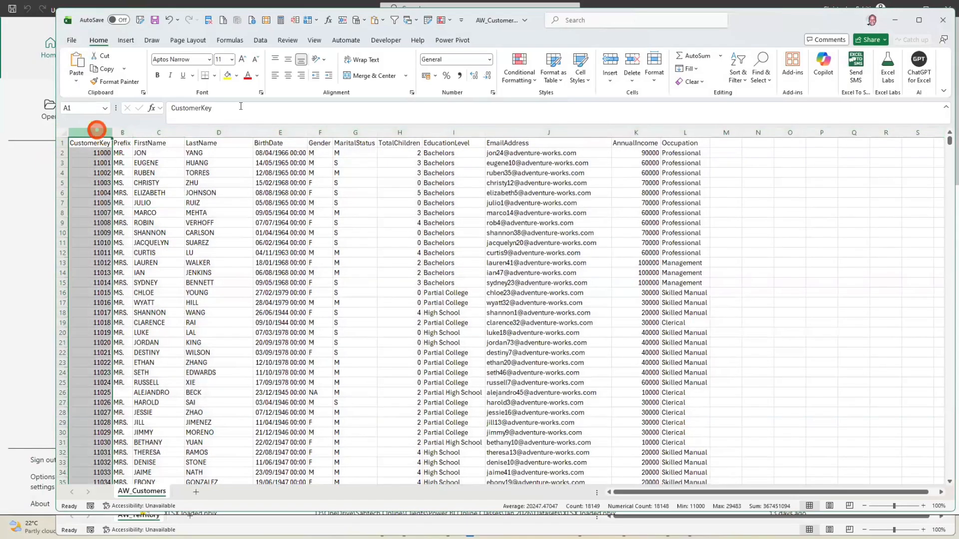
left_click(226, 76)
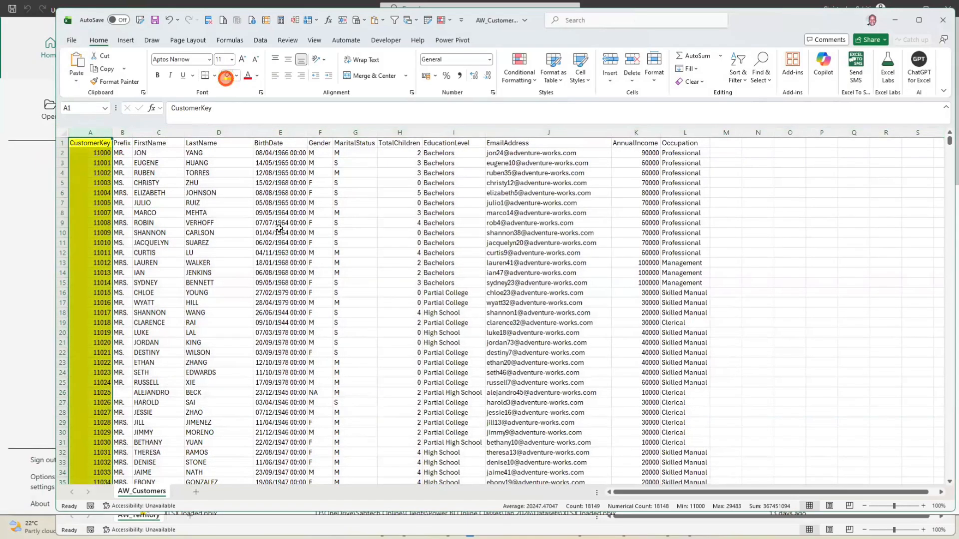
left_click(280, 229)
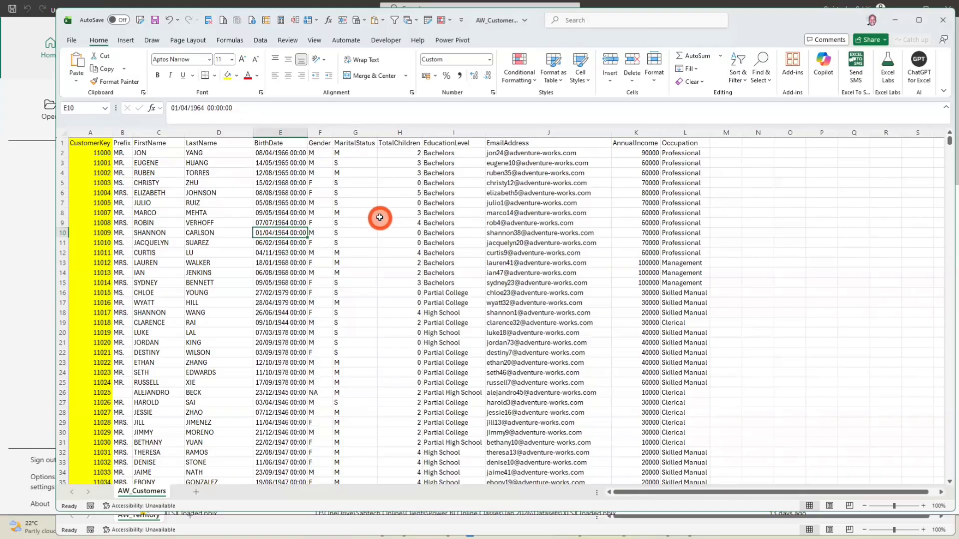
Compare the first CustomerKey entry in AW_Customers with the CustomerKey column of AW_Sales_2024, and return to the customers workbook
left_click(101, 155)
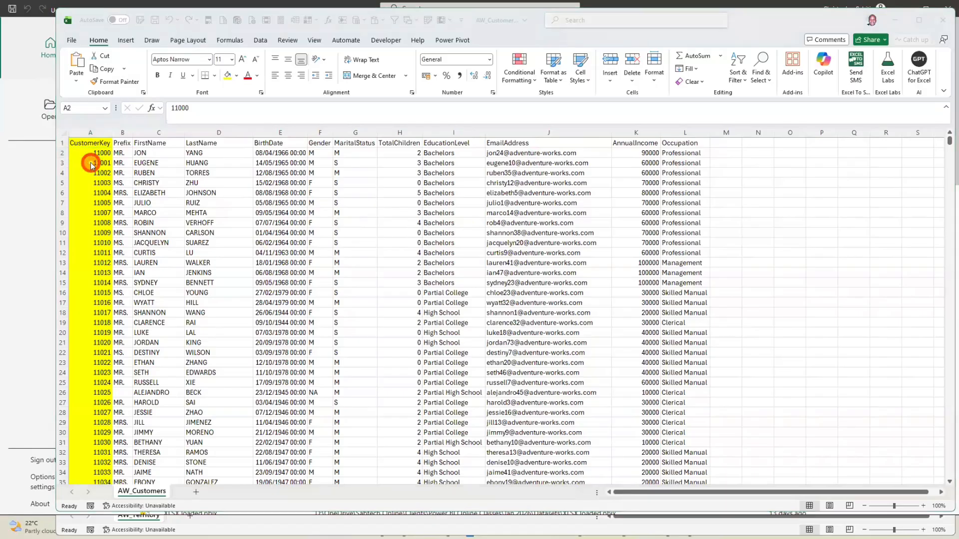
key("alt+Tab")
key("alt+Tab")
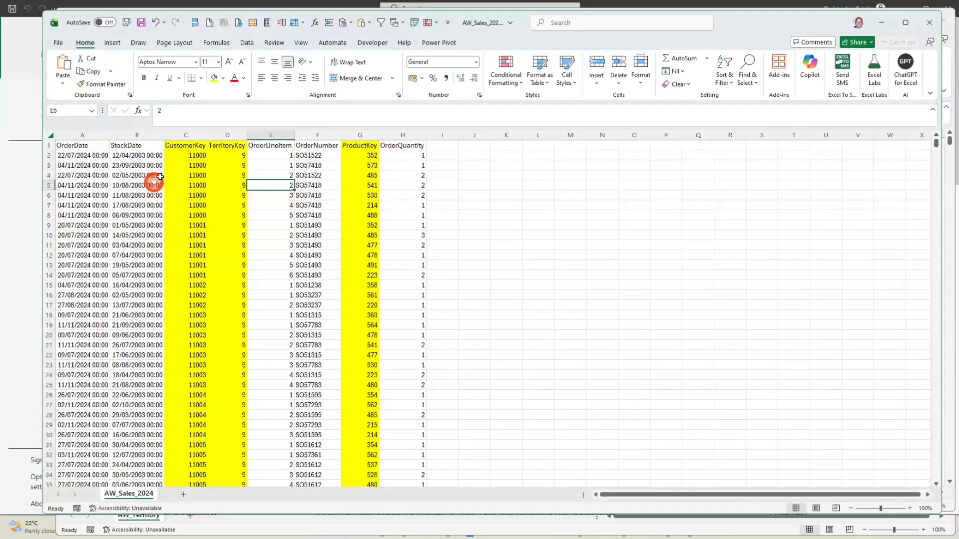
left_click(186, 135)
left_click(198, 175)
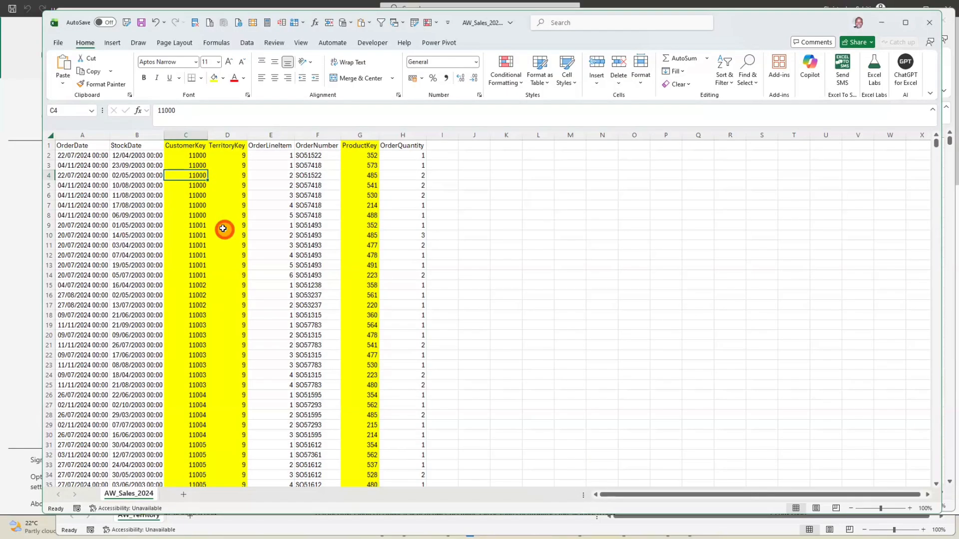
key("alt+Tab")
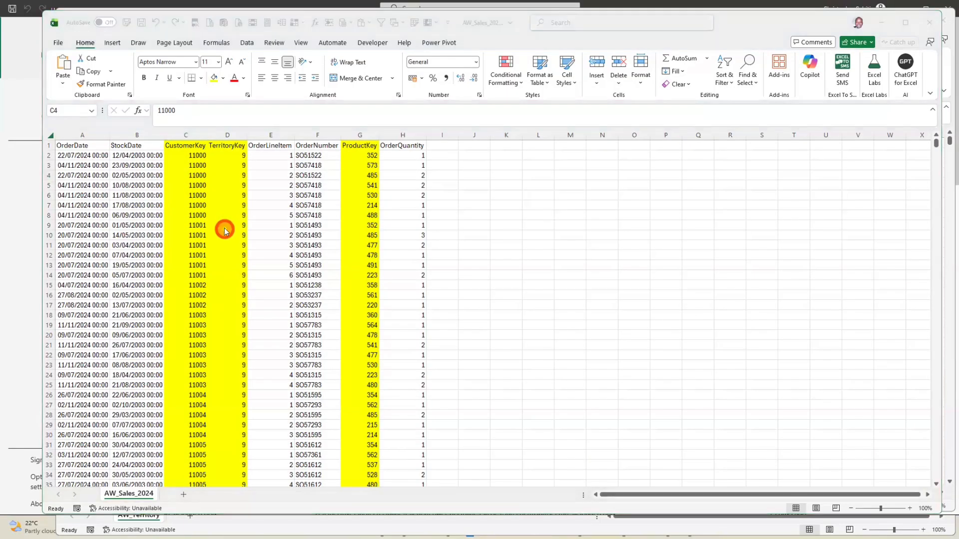
key("alt+Tab")
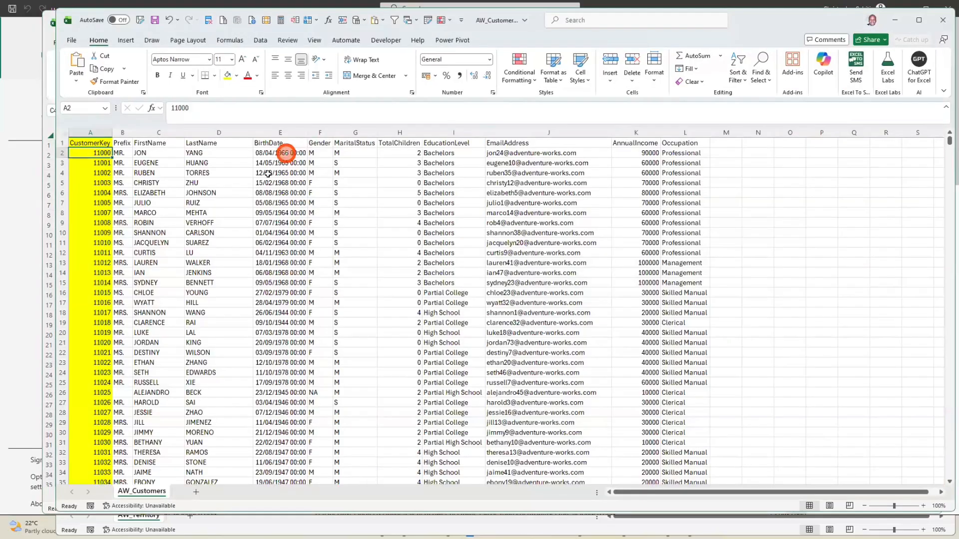
Switch to the AW_Territory.csv workbook and autofit all its column widths
key("alt+Tab")
key("alt+Tab")
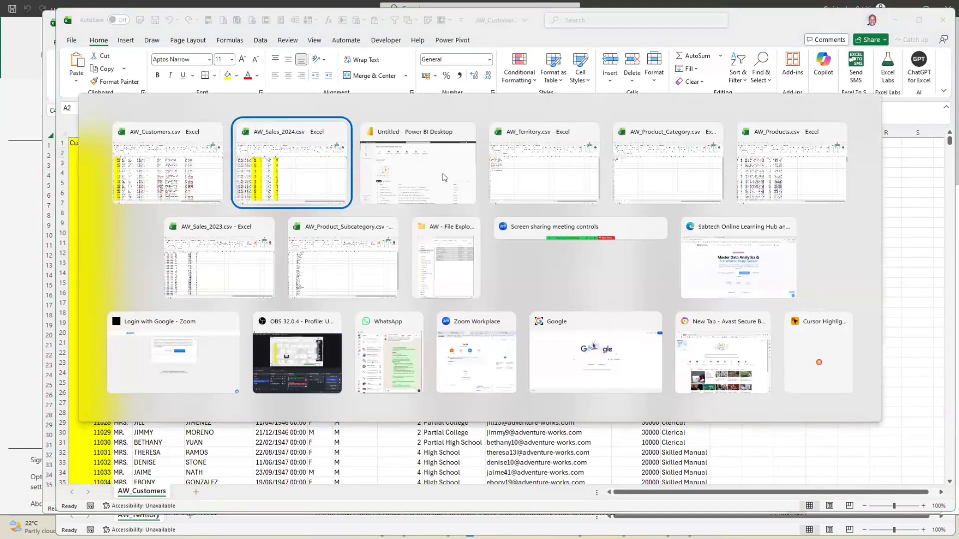
left_click(549, 164)
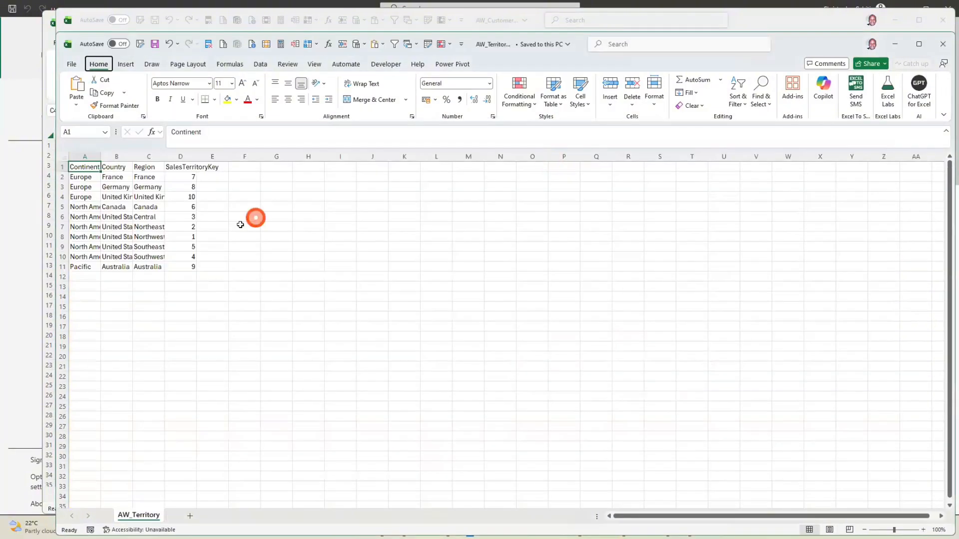
left_click(63, 157)
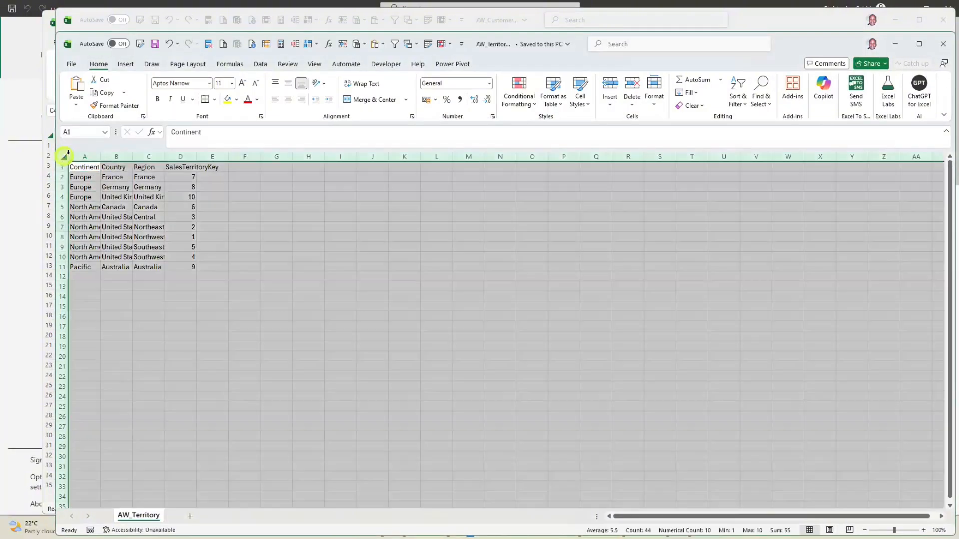
double_click(100, 154)
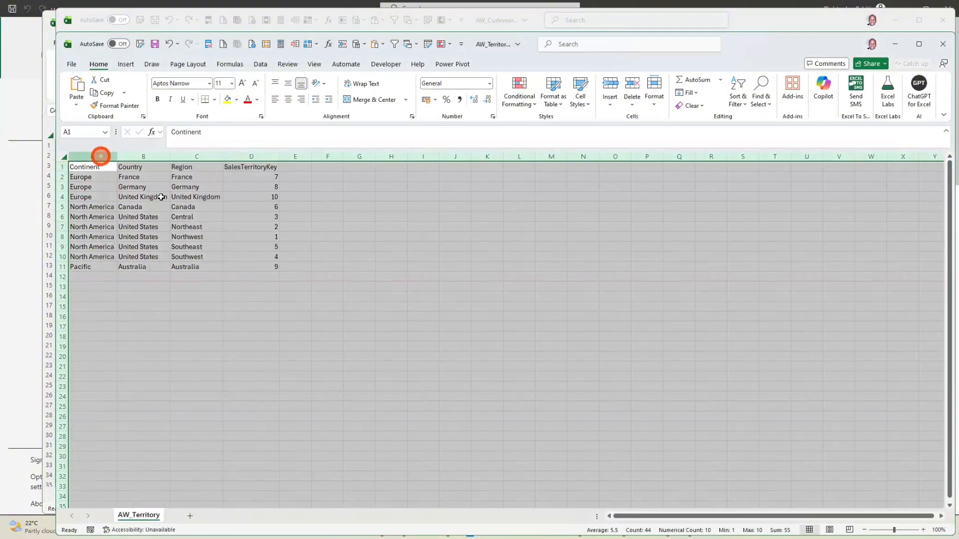
left_click(238, 233)
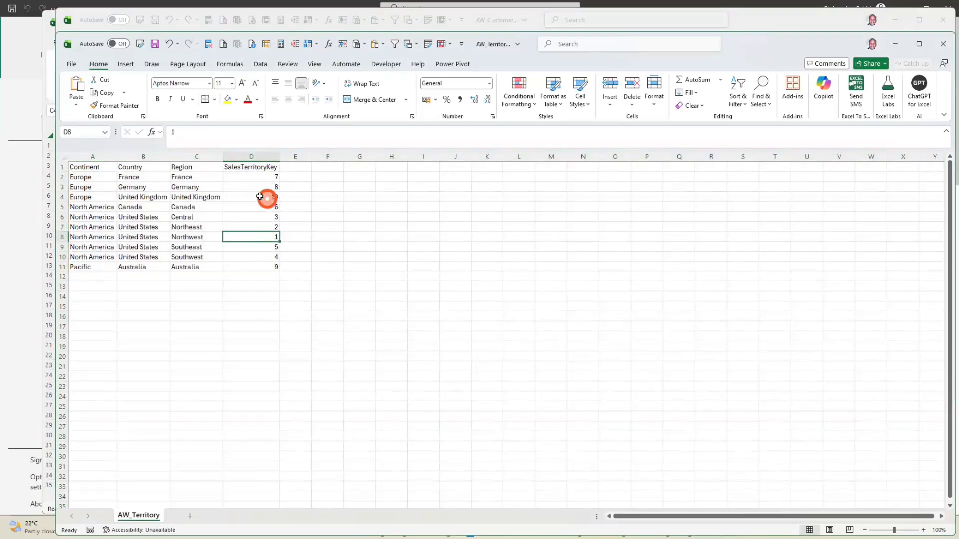
Examine the SalesTerritoryKey values in D2:D11 and the continent, country and region in the last territory row
left_click(263, 180)
left_click_drag(256, 231, 255, 265)
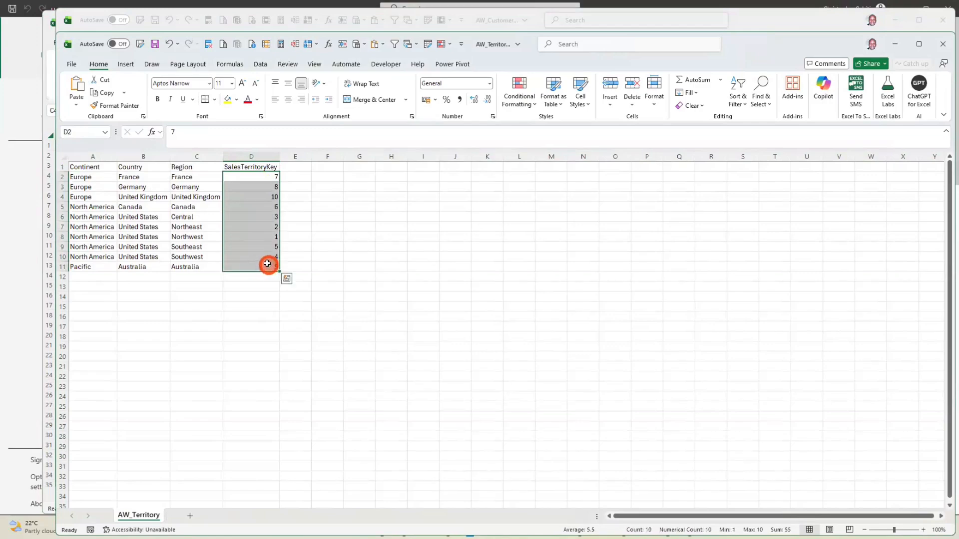
left_click(267, 264)
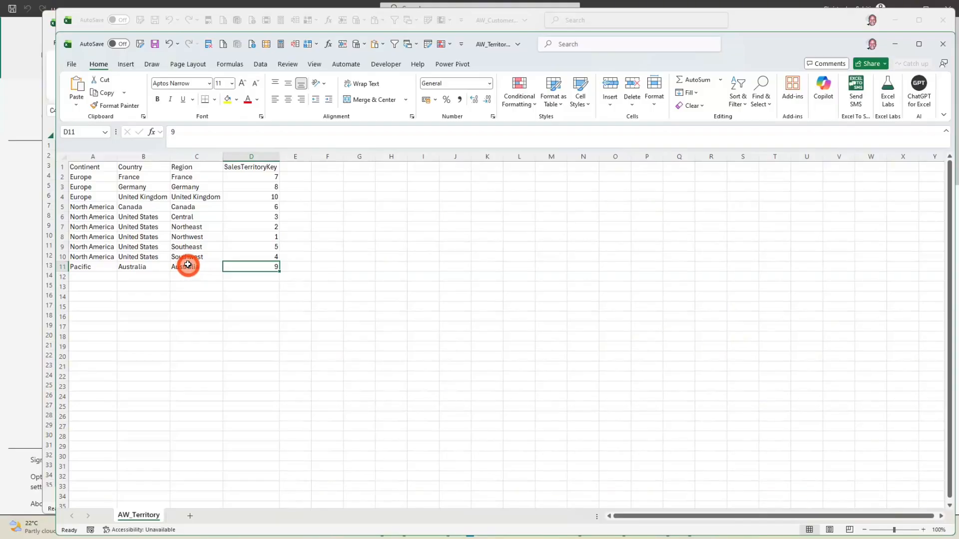
left_click(81, 266)
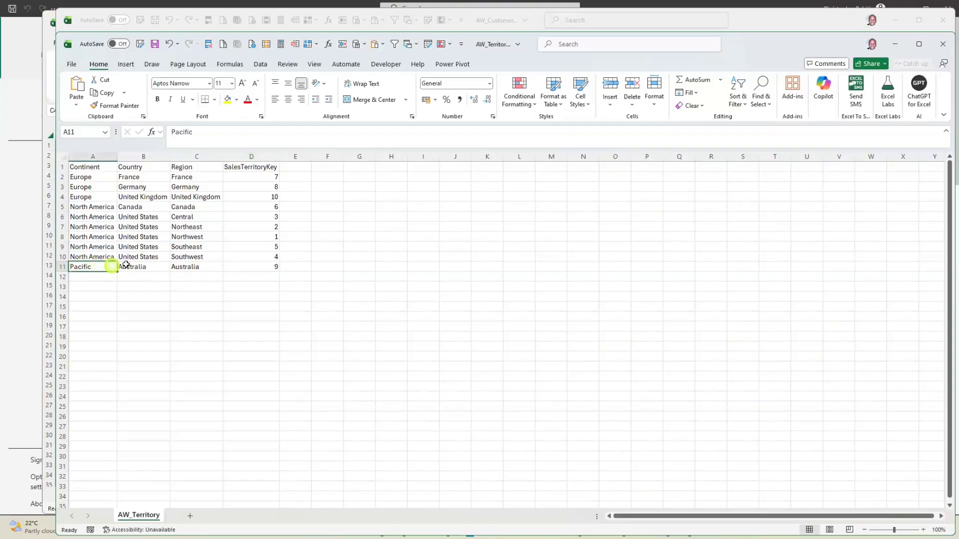
left_click_drag(126, 265, 194, 270)
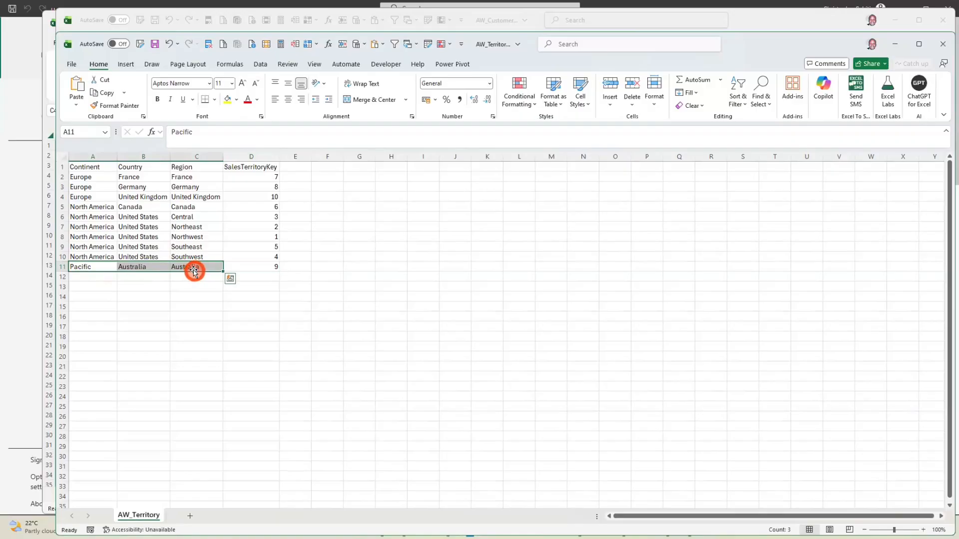
left_click(206, 236)
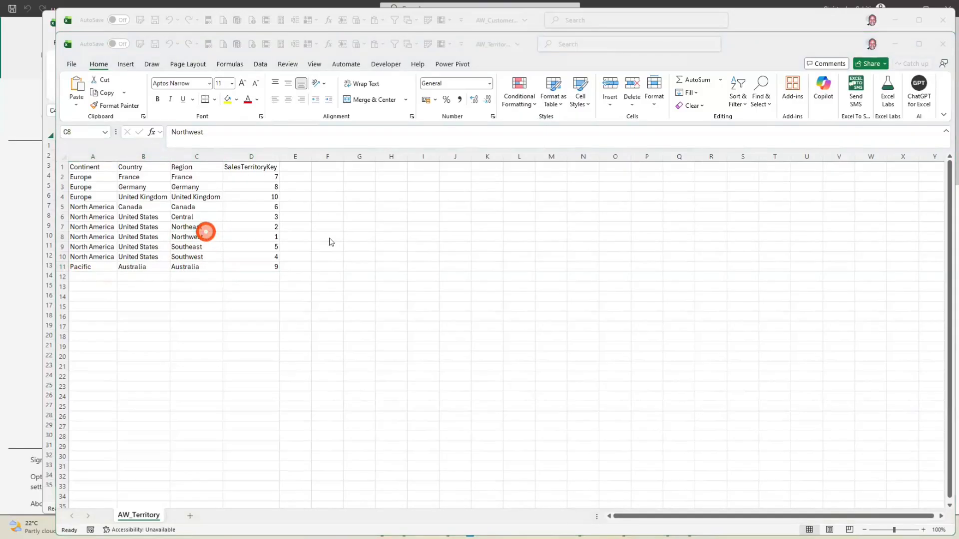
Switch to the AW_Products.csv workbook and autofit all its column widths
key("alt+Tab")
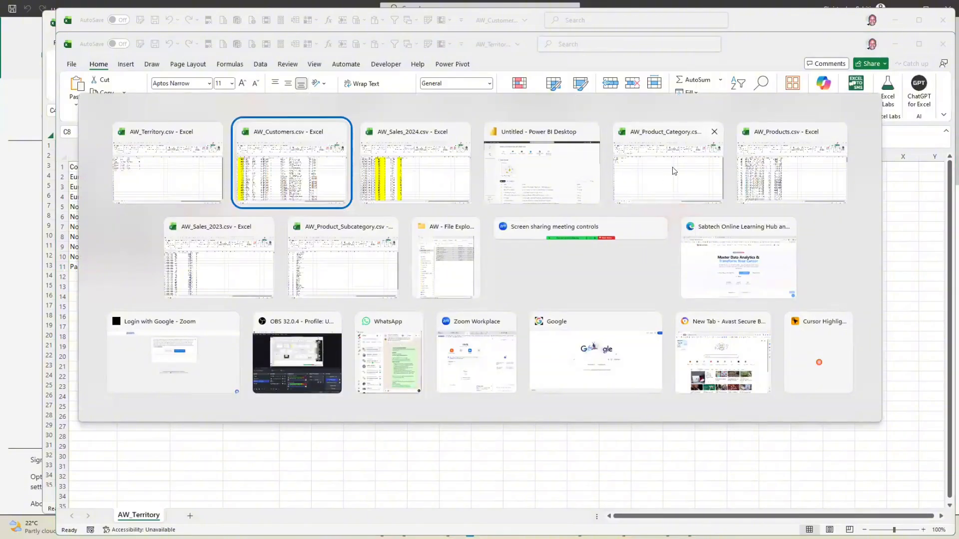
left_click(793, 172)
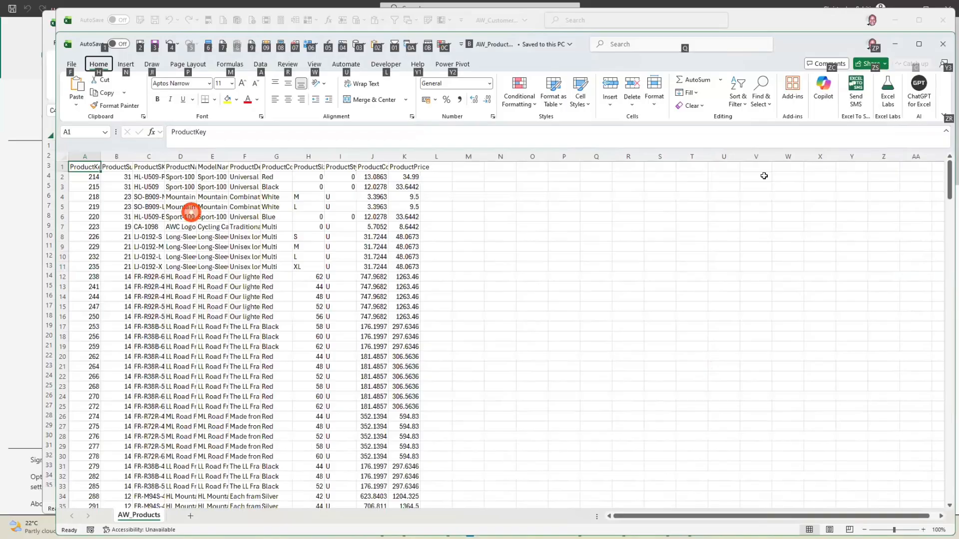
left_click(193, 214)
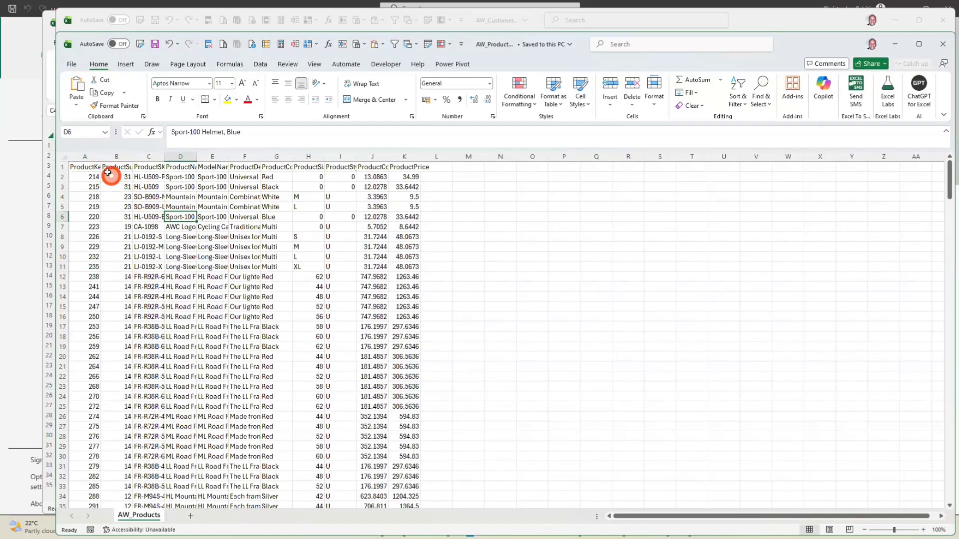
left_click(65, 156)
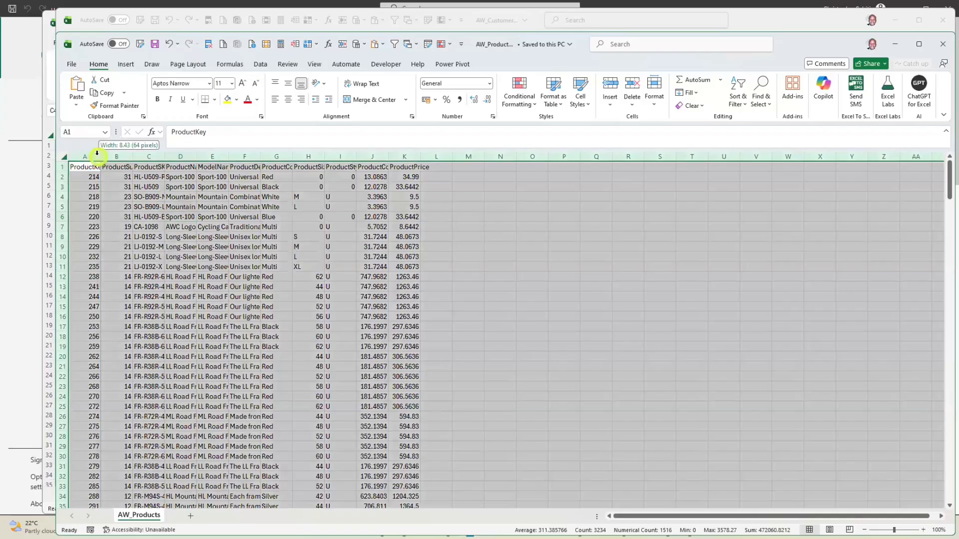
double_click(100, 157)
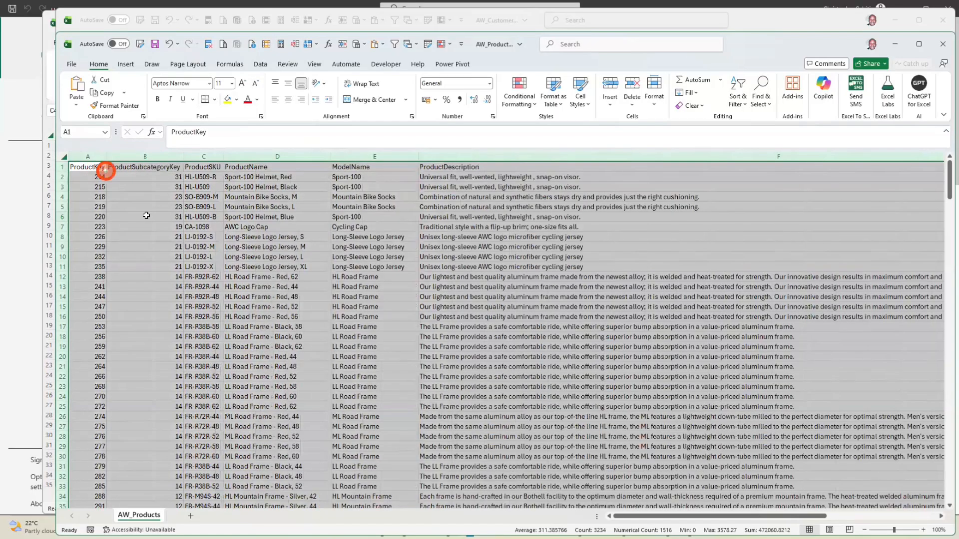
key("Down")
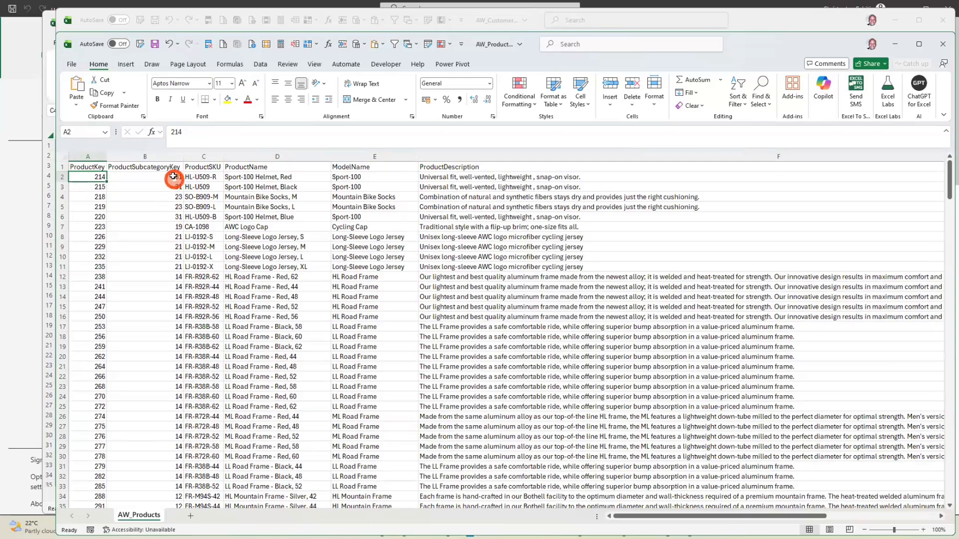
Examine the first product's ProductSubcategoryKey, ProductSKU, ProductName and ProductDescription in AW_Products
left_click_drag(174, 176, 170, 182)
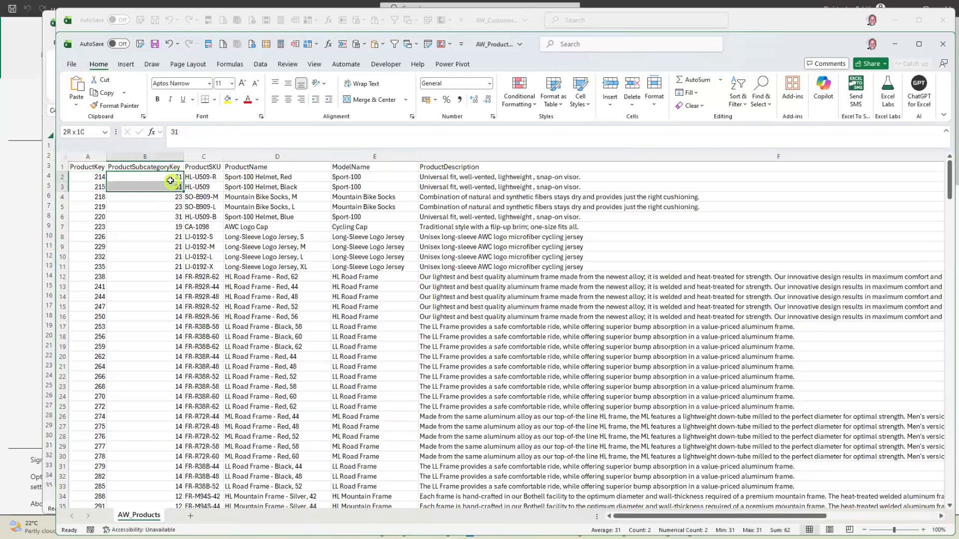
left_click(199, 179)
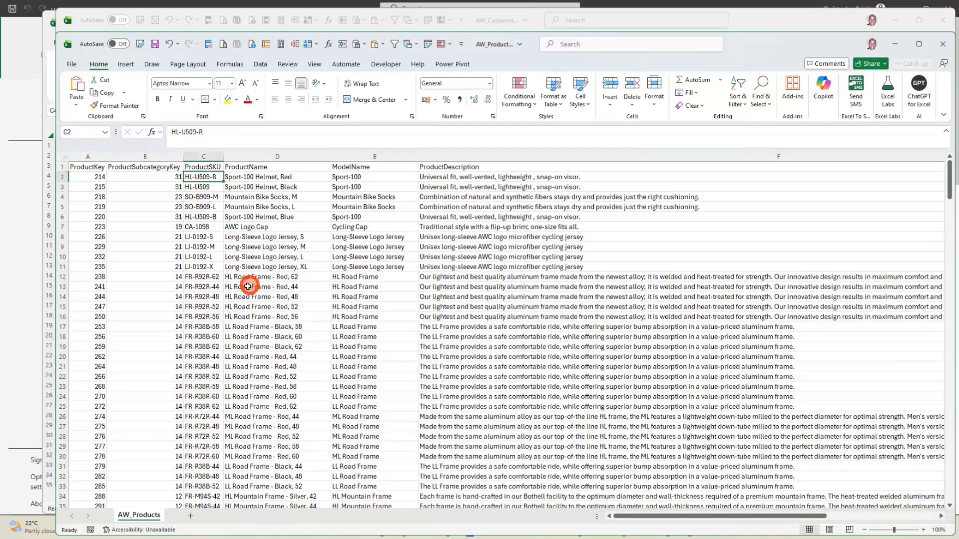
left_click(283, 179)
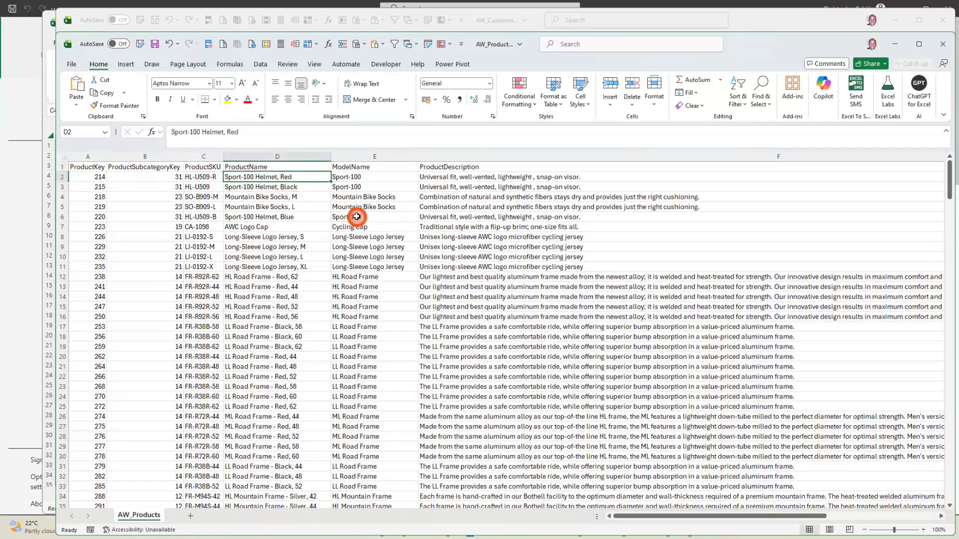
left_click(470, 179)
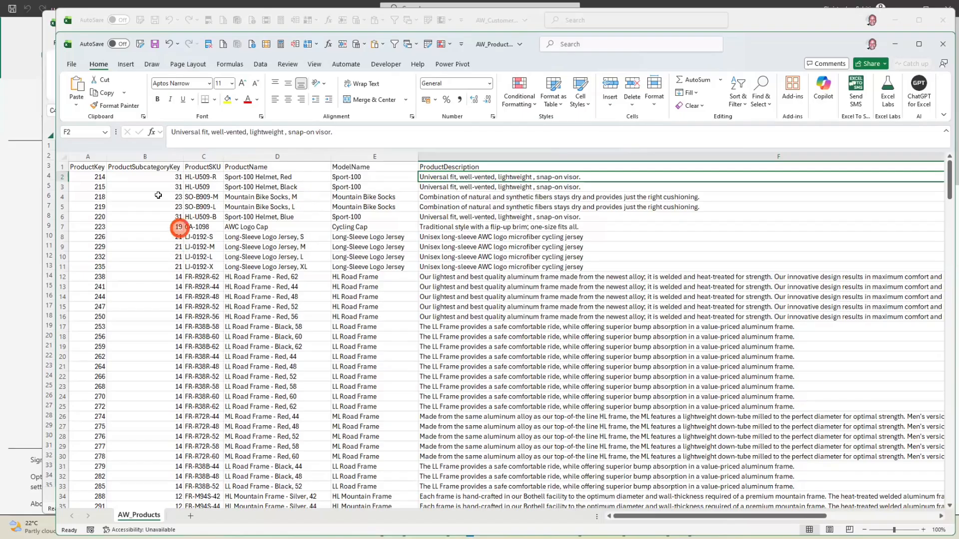
Compare the ProductKey columns of AW_Products and AW_Sales_2024, and close the AW_Sales_2024 workbook
left_click(92, 157)
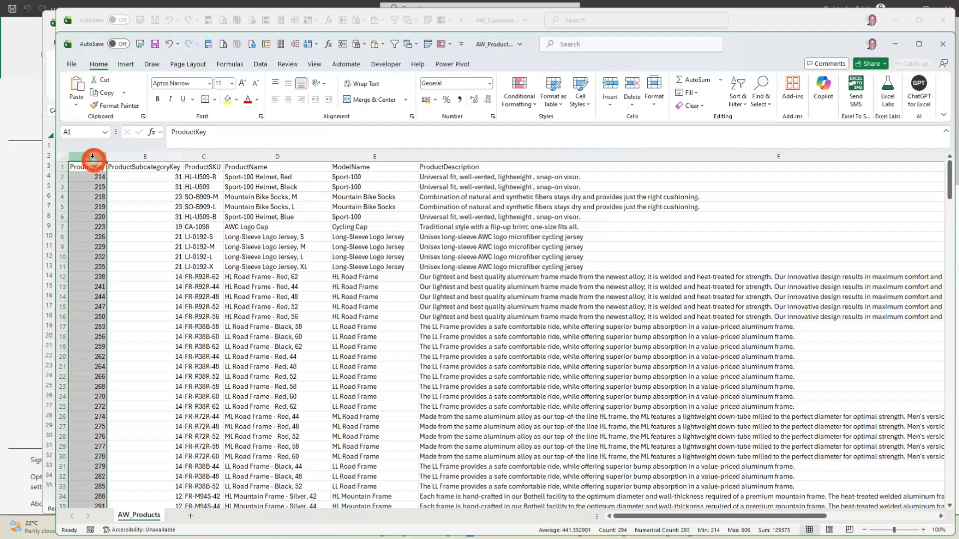
key("alt+Tab")
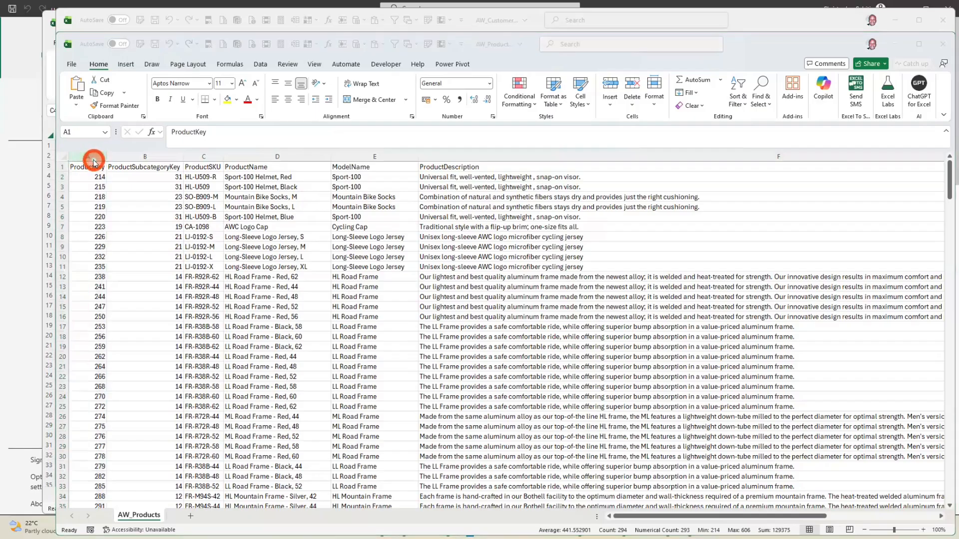
key("alt+Tab")
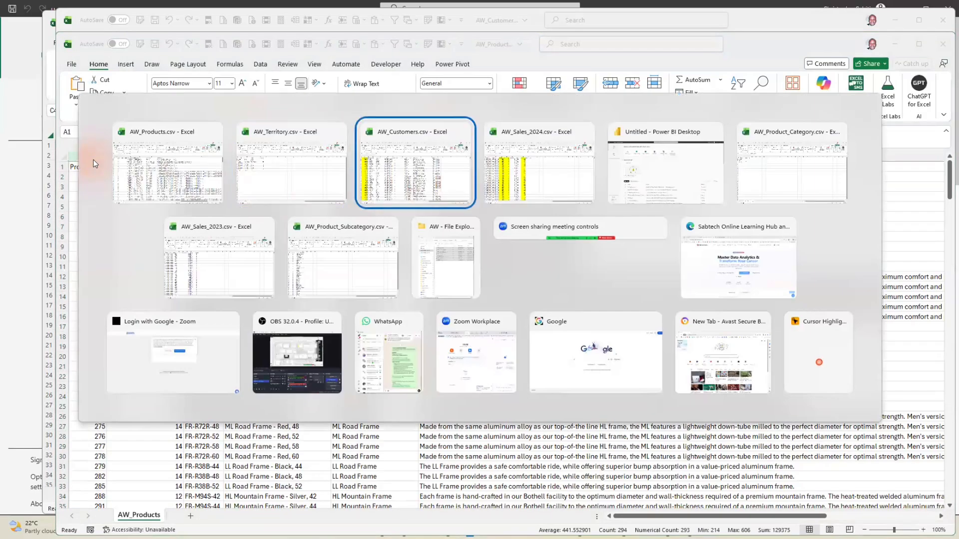
key("alt+Tab")
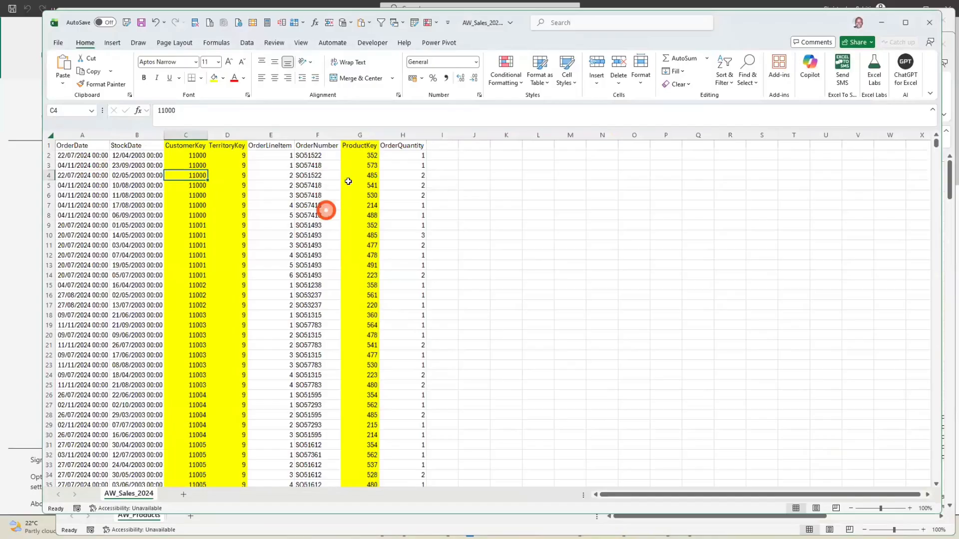
left_click(355, 135)
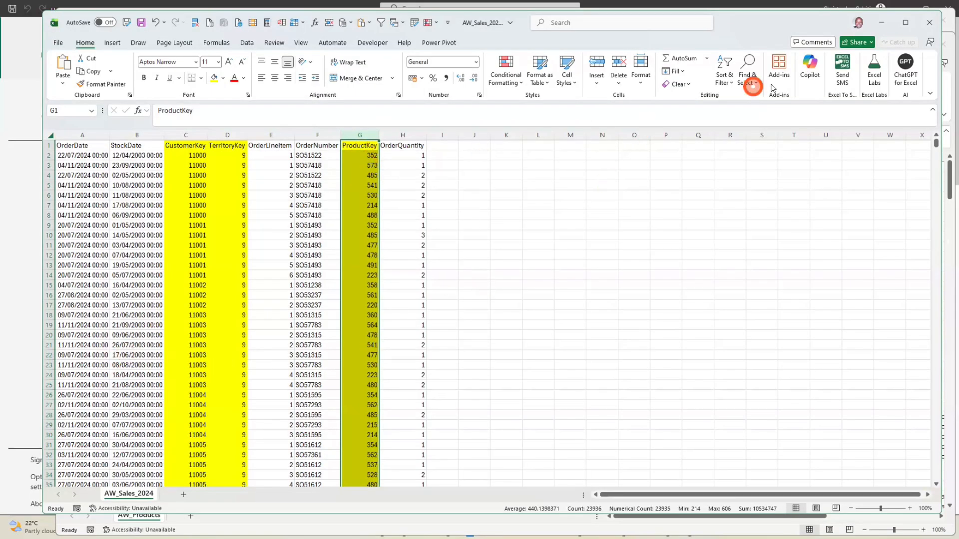
left_click(930, 23)
left_click(503, 277)
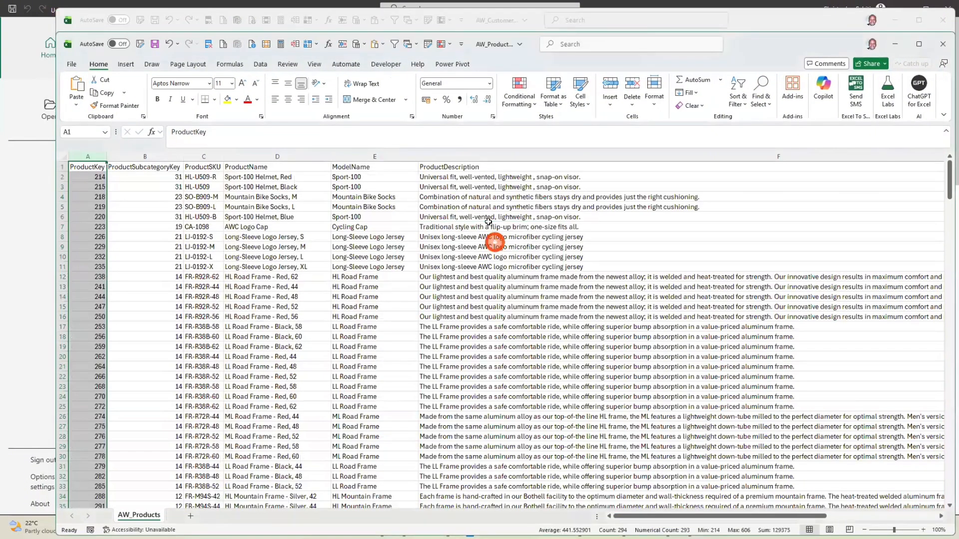
Close the AW_Products, AW_Territory and AW_Customers workbooks without saving their changes
key("ctrl+w")
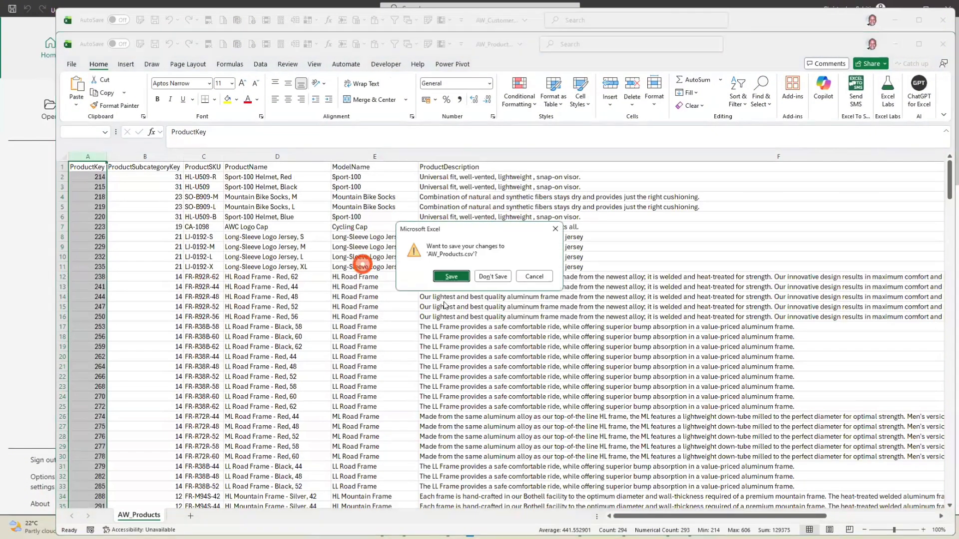
left_click(493, 277)
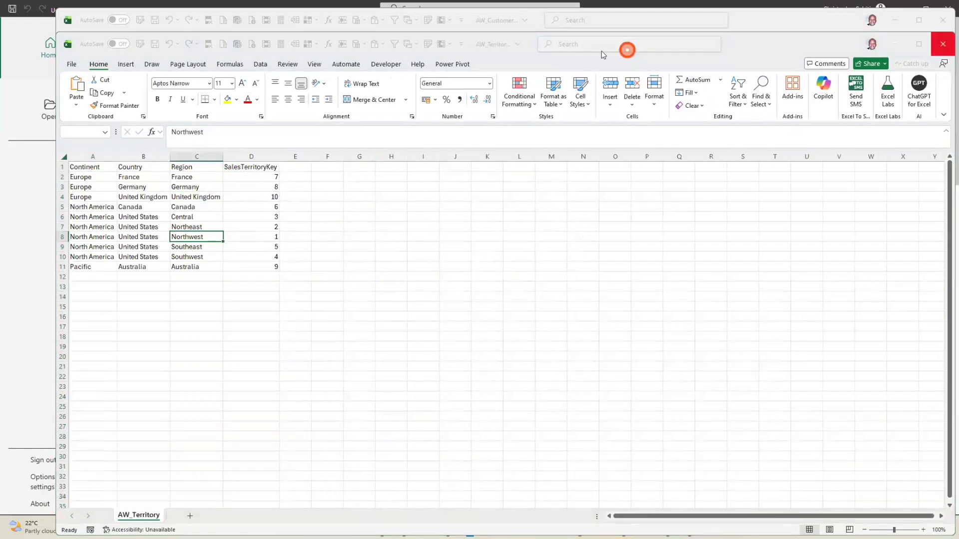
key("ctrl+w")
left_click(501, 277)
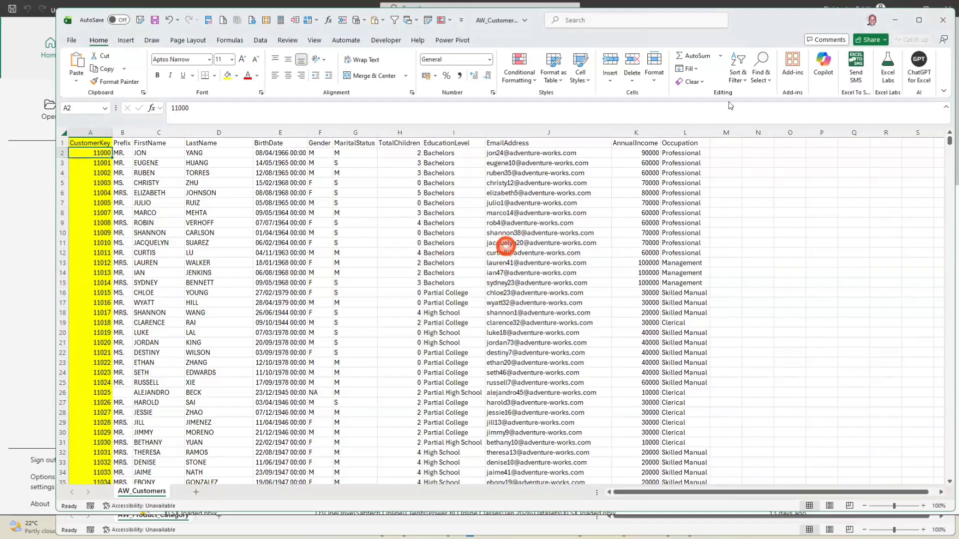
left_click(943, 20)
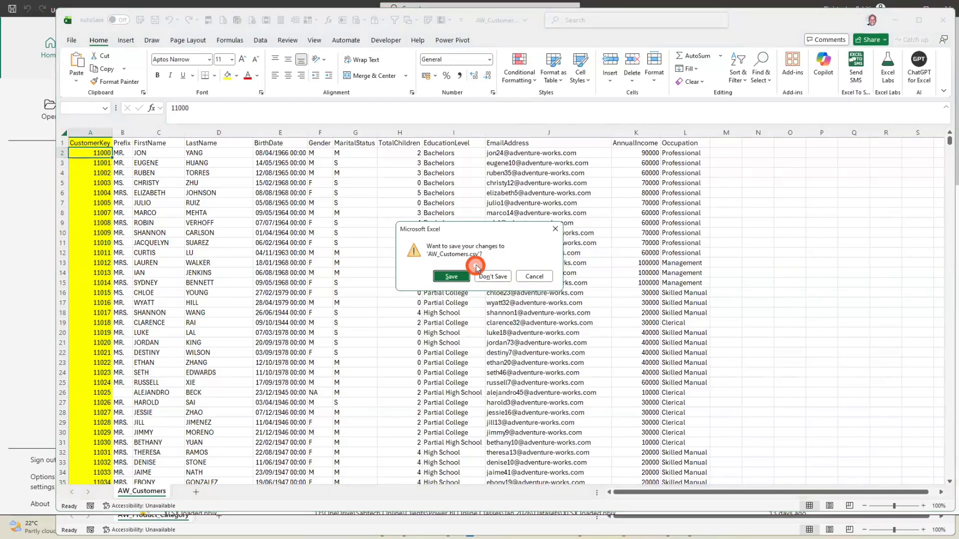
left_click(489, 276)
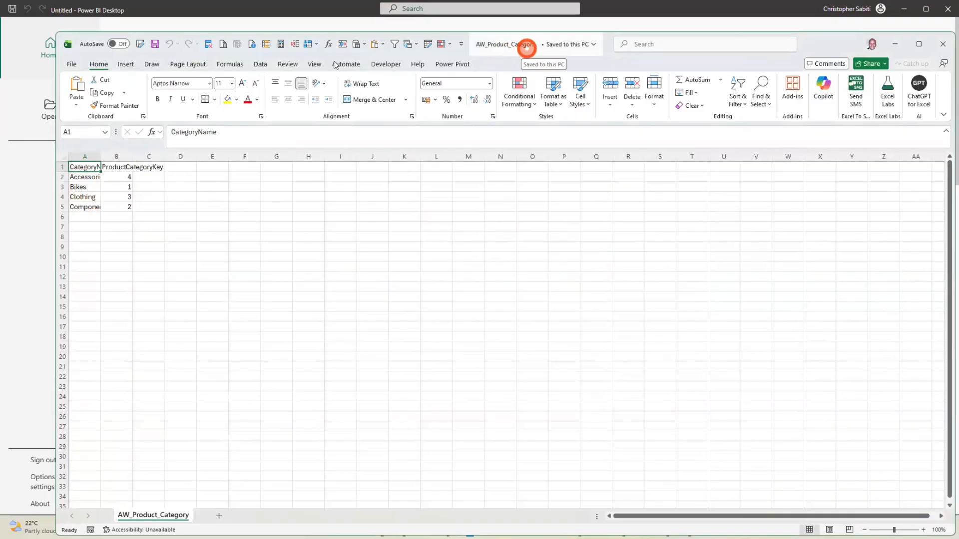
Autofit the CategoryName column in AW_Product_Category and the ProductCategoryKey column in the AW_Product_Subcategory.csv workbook
double_click(98, 156)
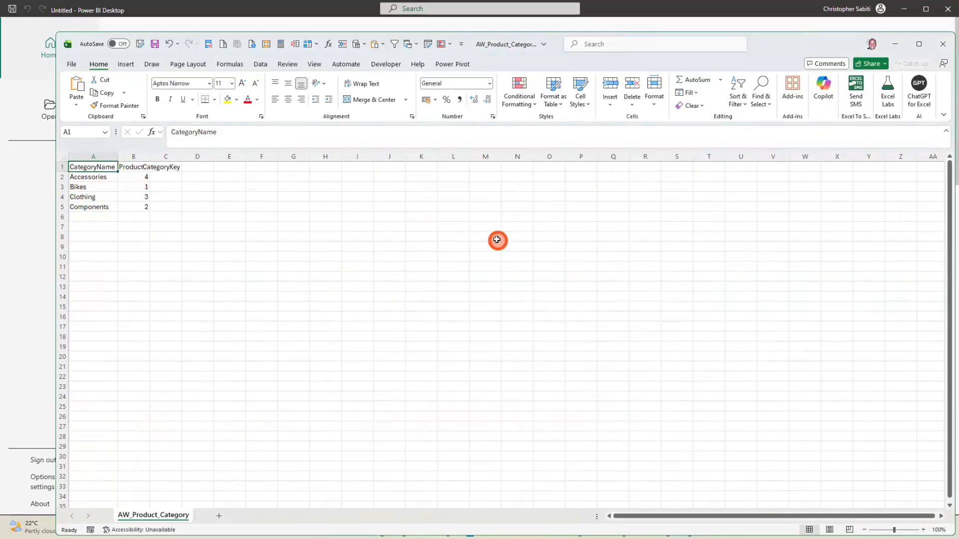
key("alt+Tab")
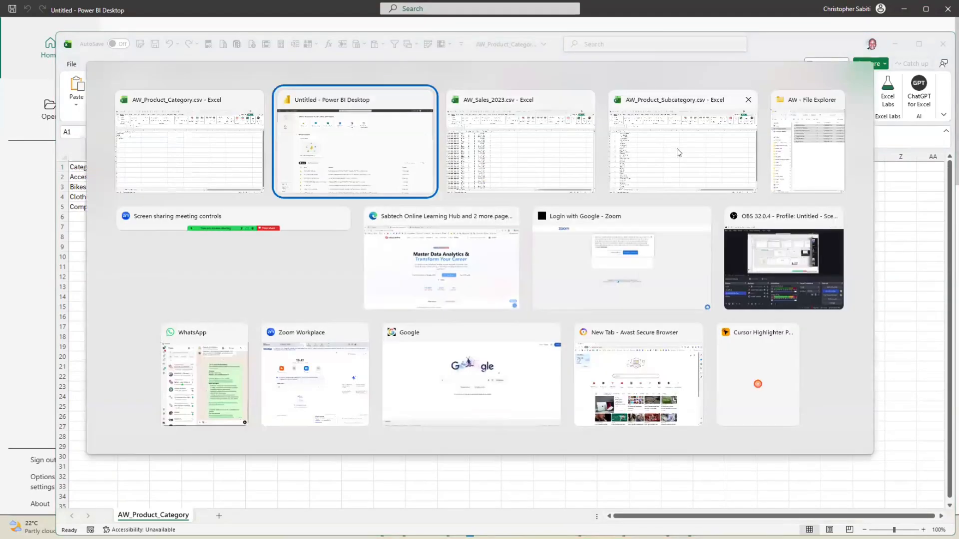
left_click(709, 148)
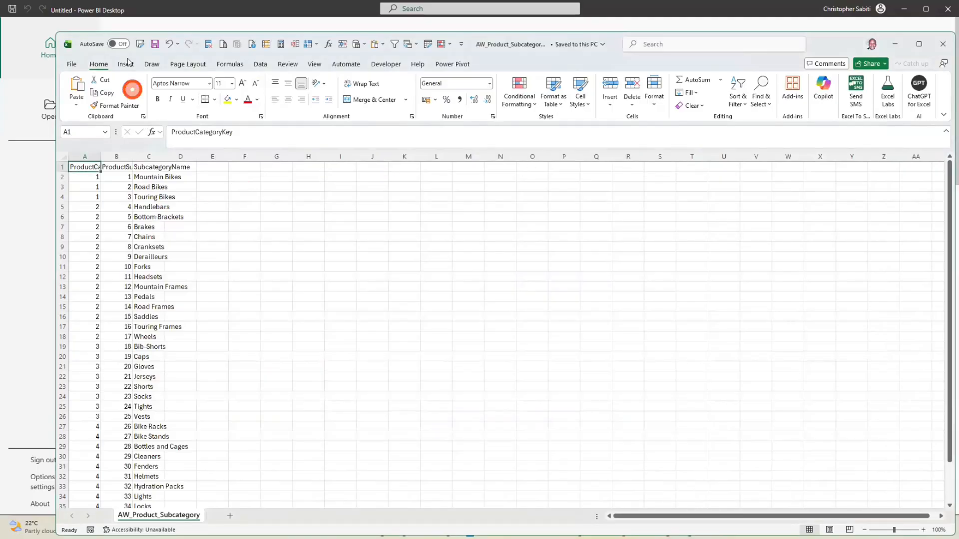
double_click(102, 158)
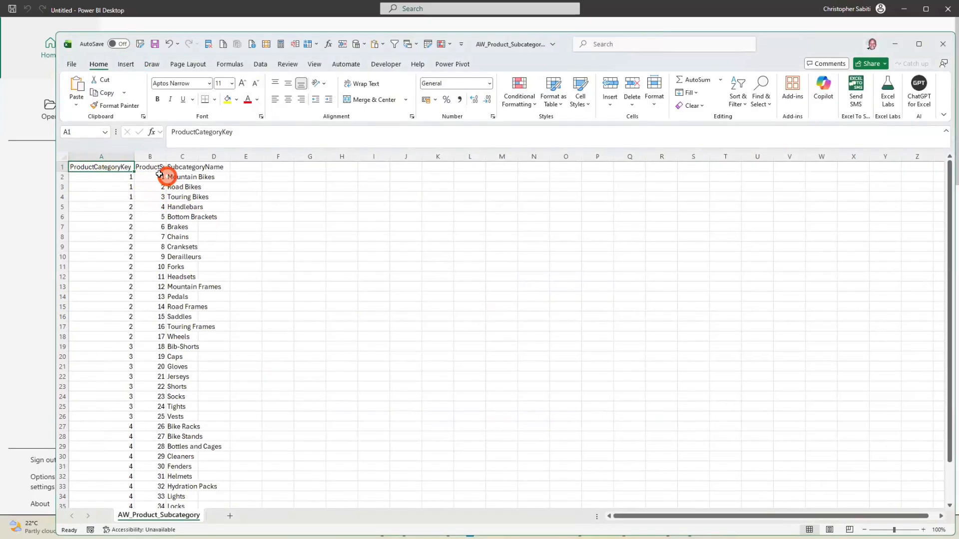
Examine how the first subcategories and their subcategory keys relate to the ProductCategoryKey values in AW_Product_Subcategory
left_click_drag(160, 177, 198, 196)
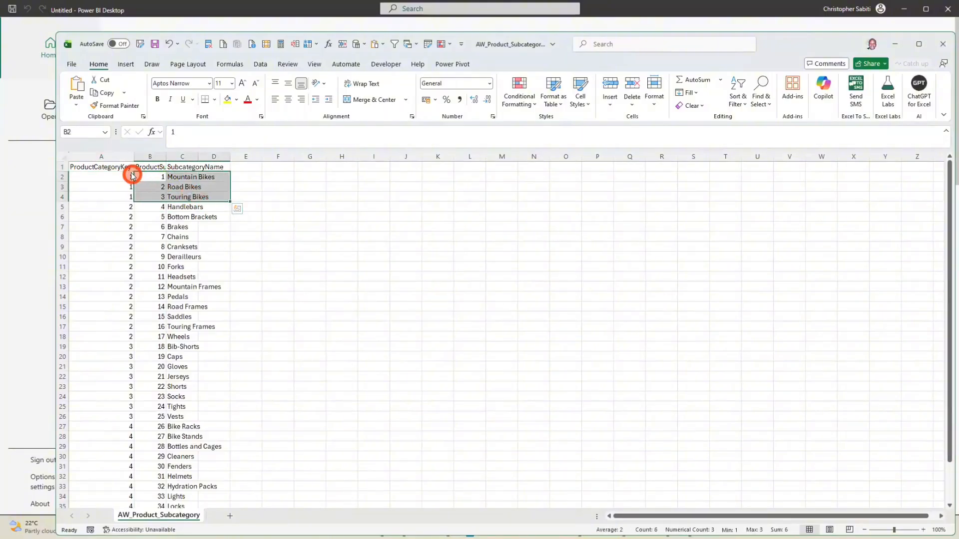
left_click(123, 181)
left_click_drag(124, 181, 126, 193)
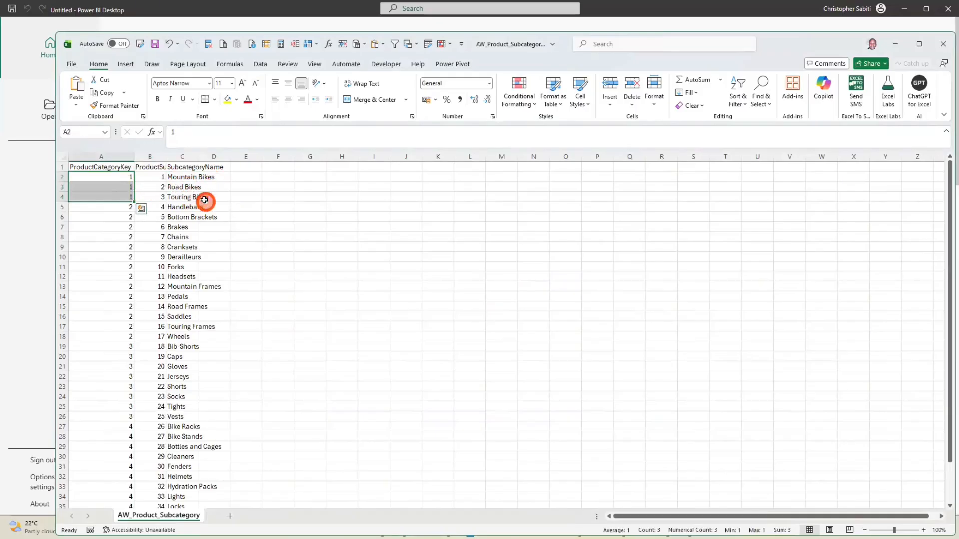
left_click(203, 224)
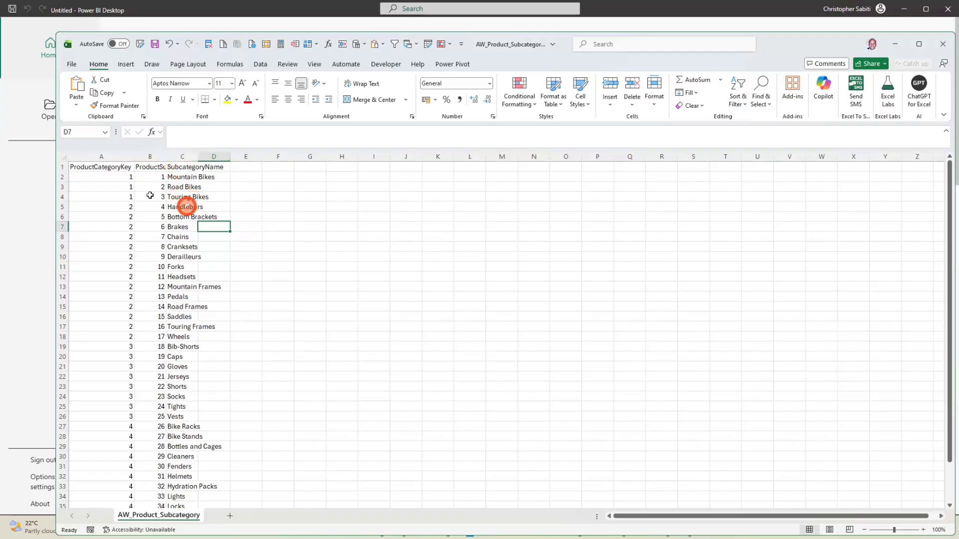
left_click_drag(119, 176, 122, 246)
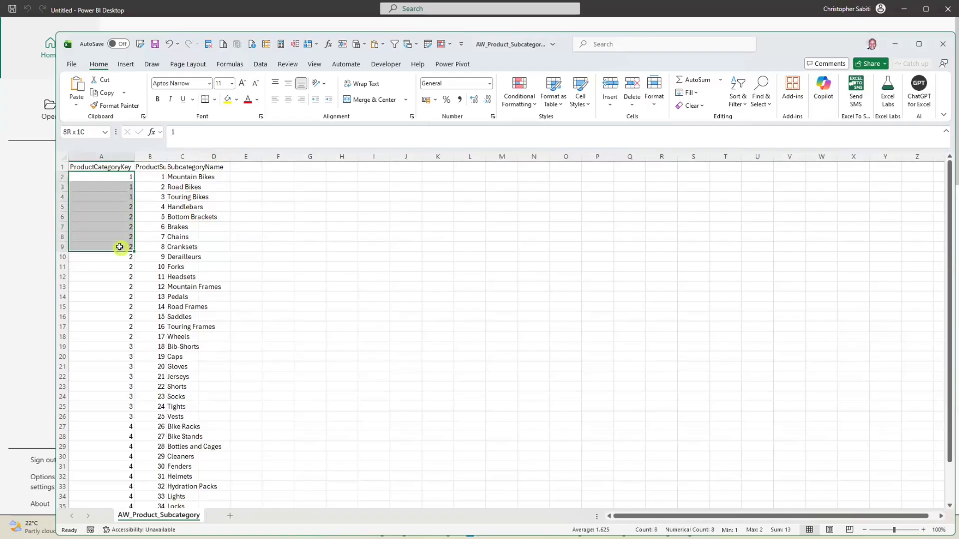
left_click_drag(150, 176, 154, 244)
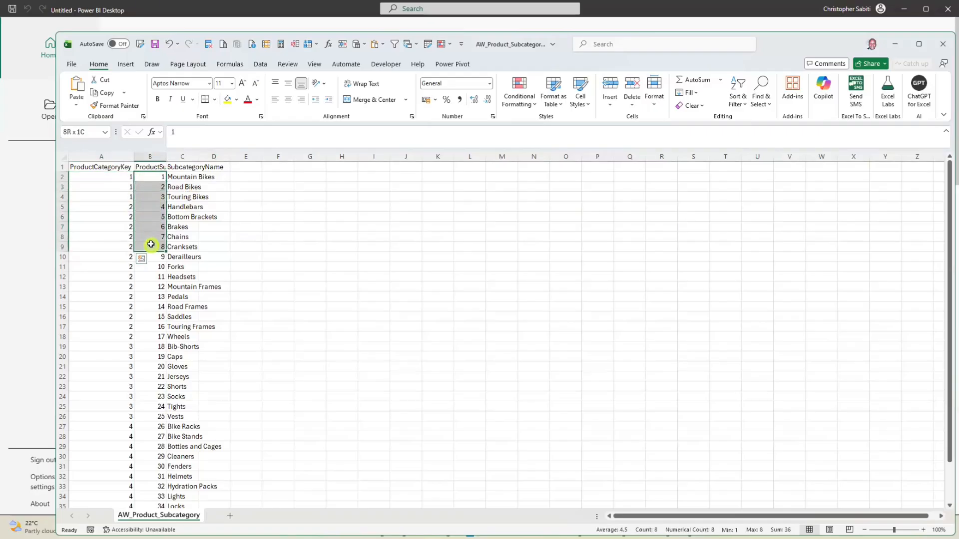
Autofit the ProductSubcategoryKey column and examine the key columns alongside the SubcategoryName column
double_click(166, 156)
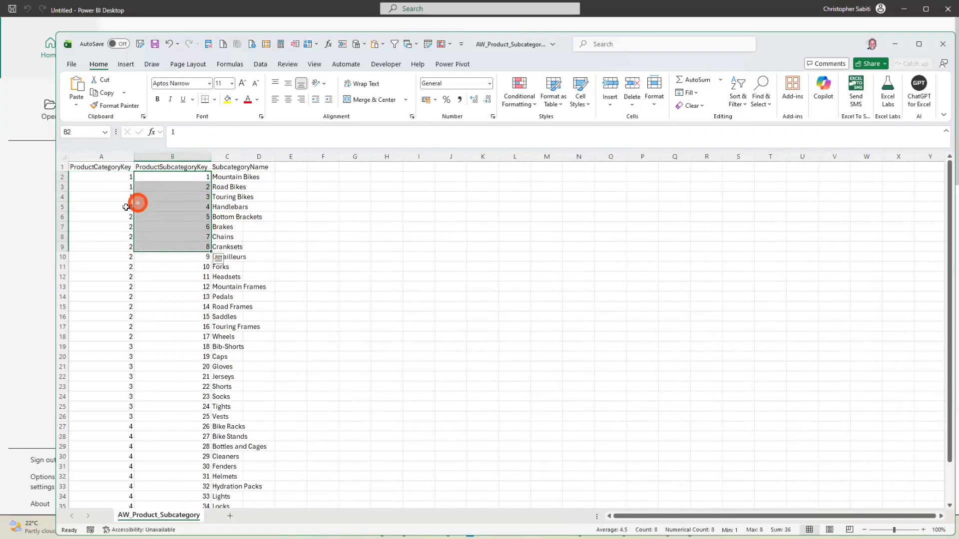
left_click(97, 176)
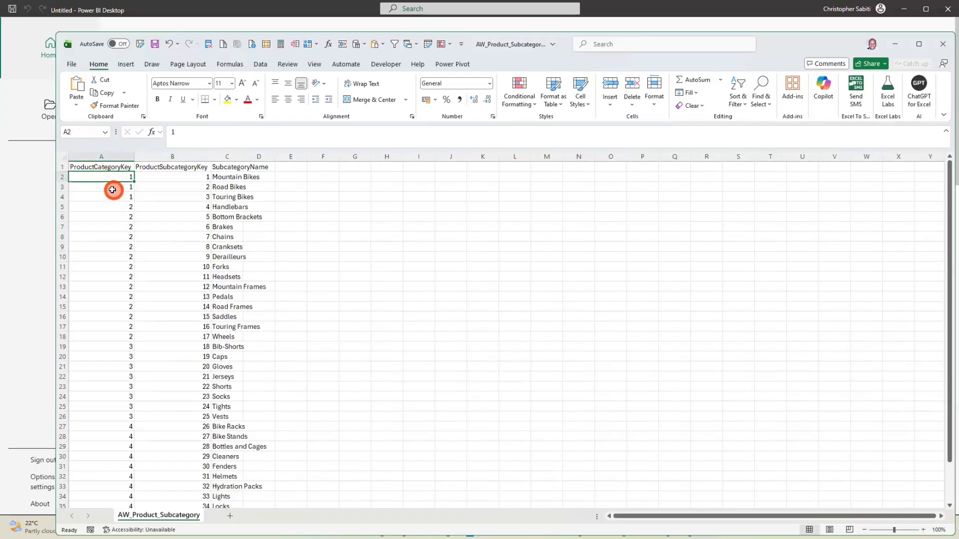
left_click(178, 157)
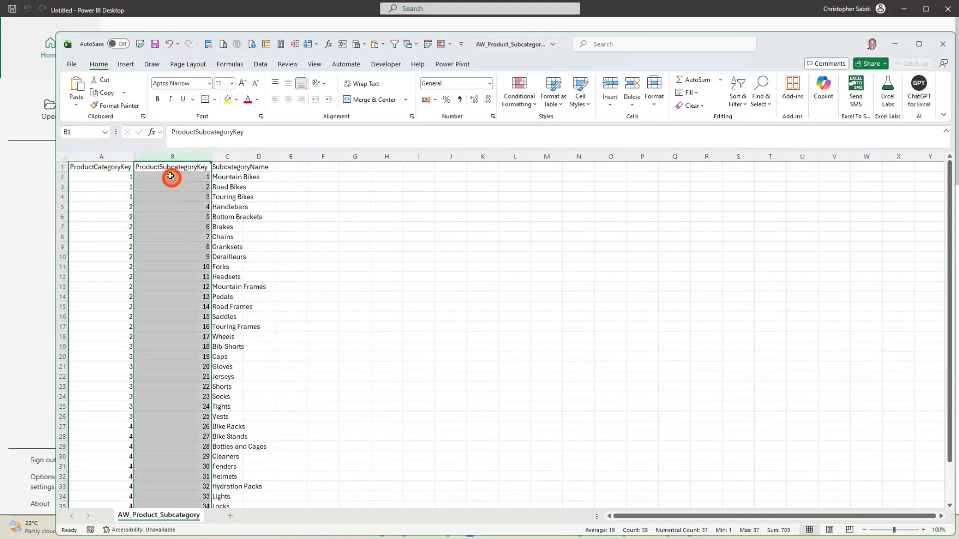
left_click_drag(222, 169, 226, 188)
left_click_drag(247, 255, 460, 316)
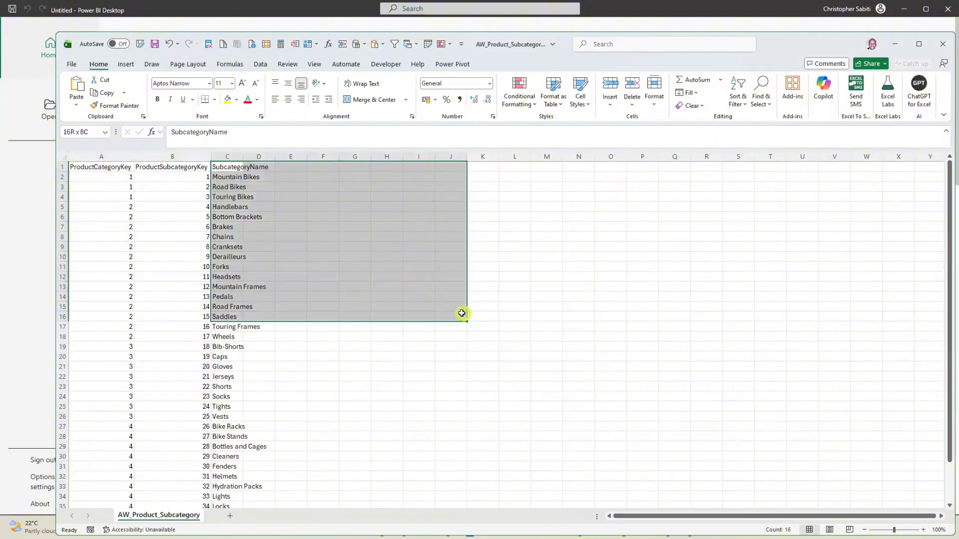
left_click(200, 177)
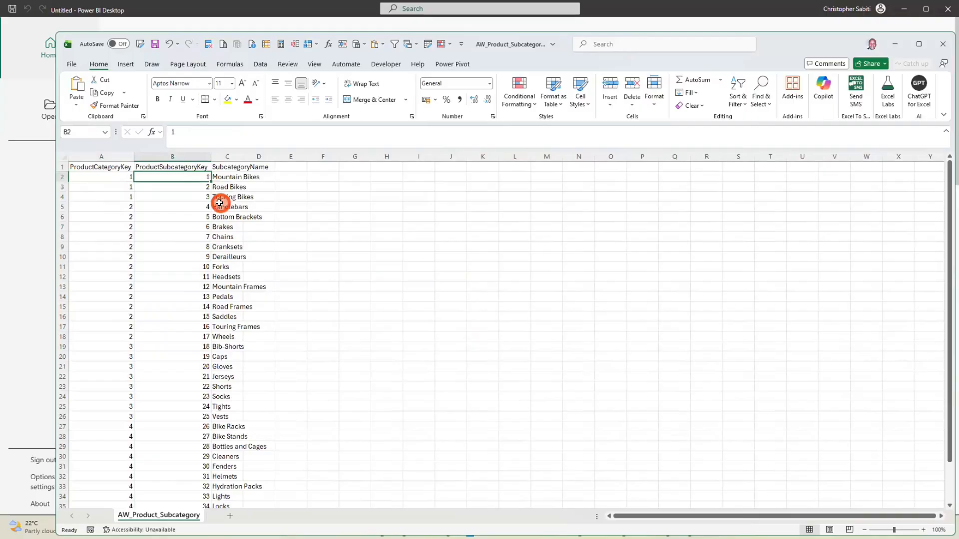
left_click(102, 153)
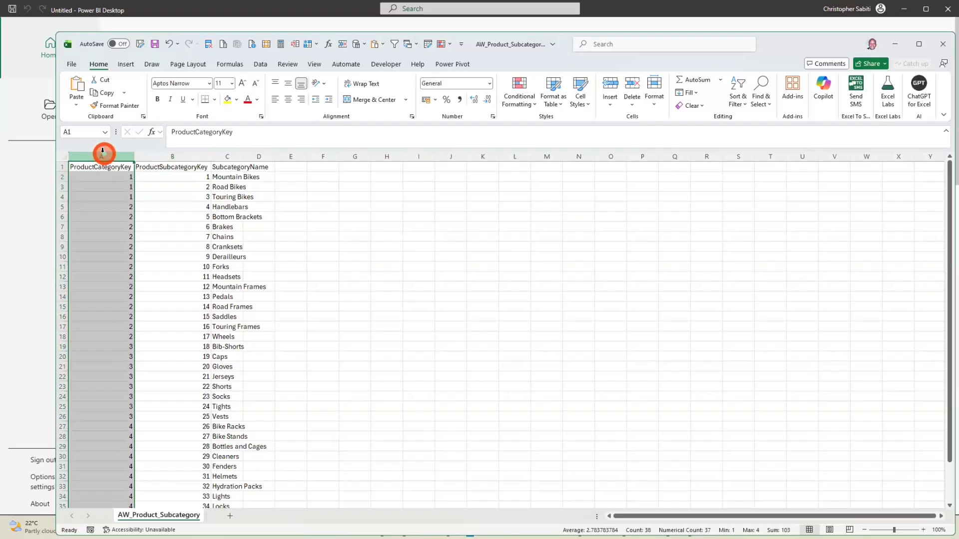
Close the AW_Product_Subcategory, AW_Product_Category and AW_Sales_2023 workbooks without saving
left_click(937, 48)
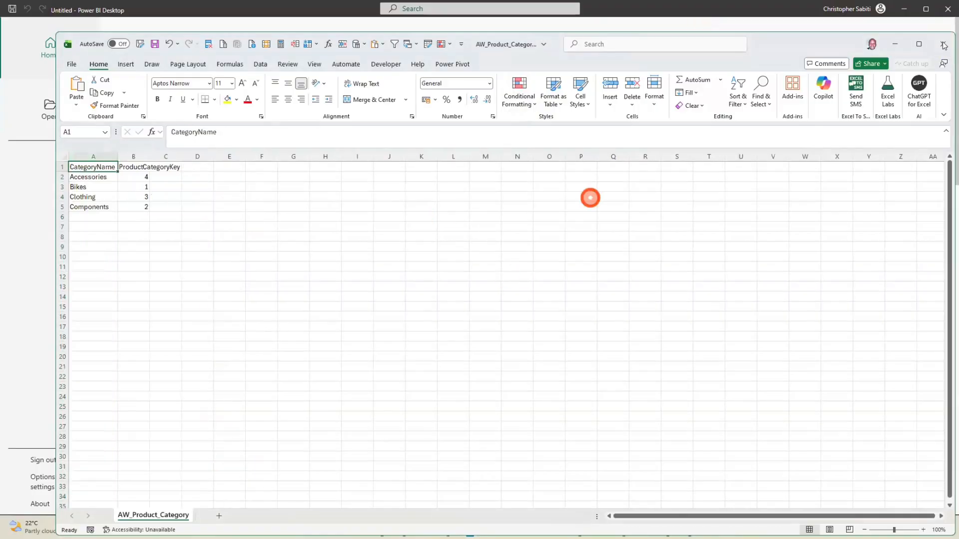
left_click(491, 280)
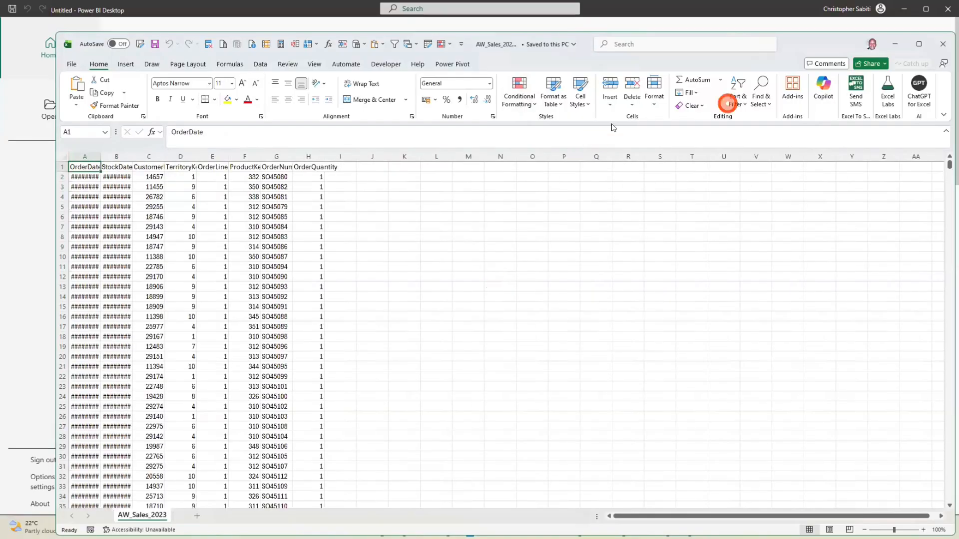
left_click(942, 45)
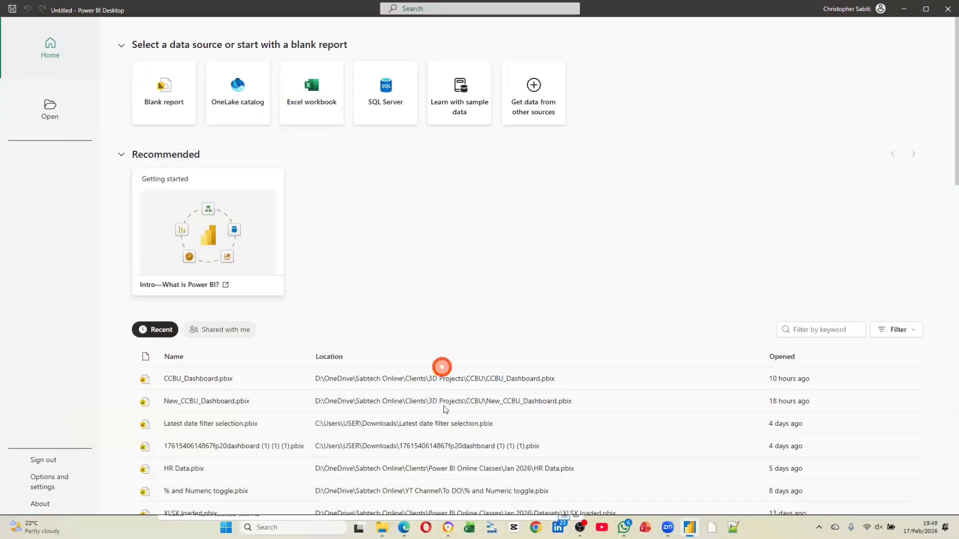
Switch to the AW dataset folder in File Explorer and examine its CSV files
left_click(381, 530)
left_click(378, 280)
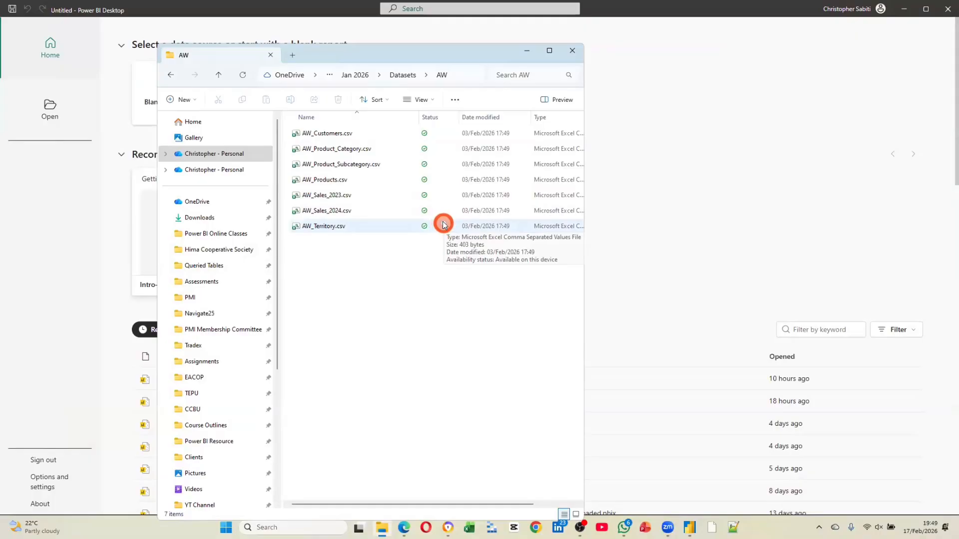
left_click(410, 200)
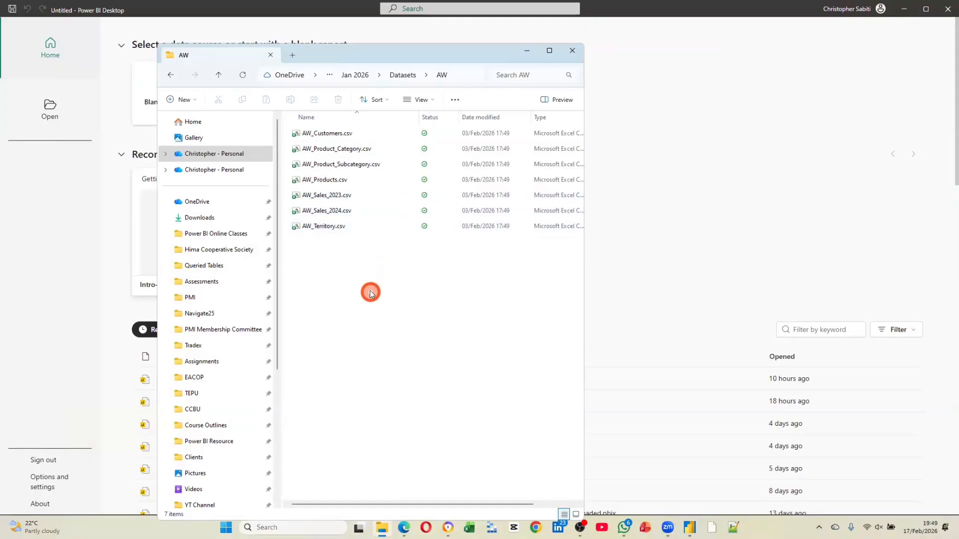
Switch back to Power BI Desktop, create a blank report and start getting data from an Excel workbook
left_click(80, 232)
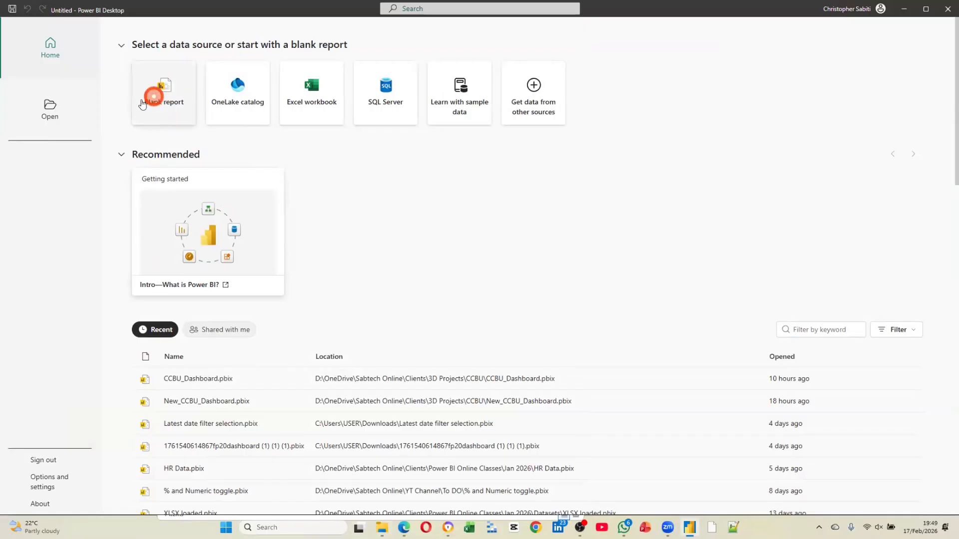
left_click(174, 105)
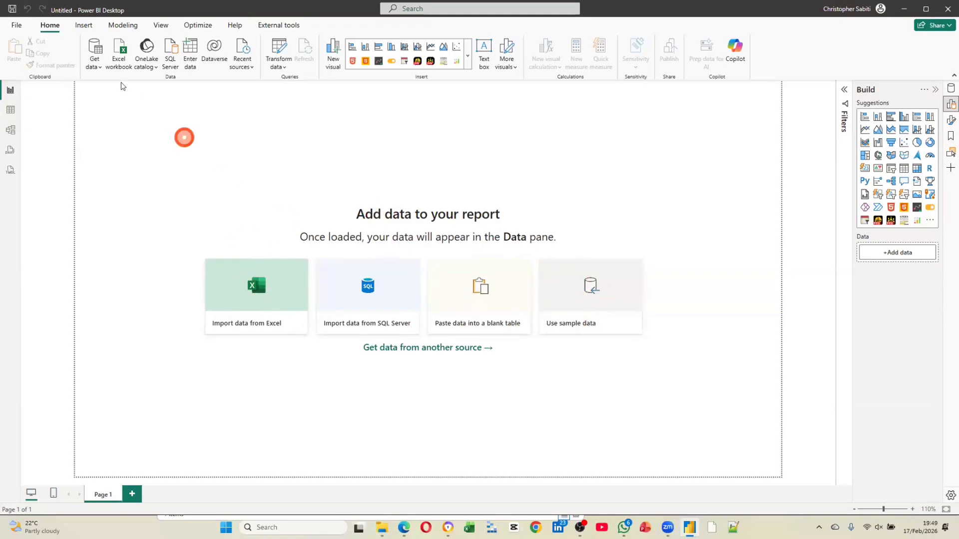
left_click(98, 67)
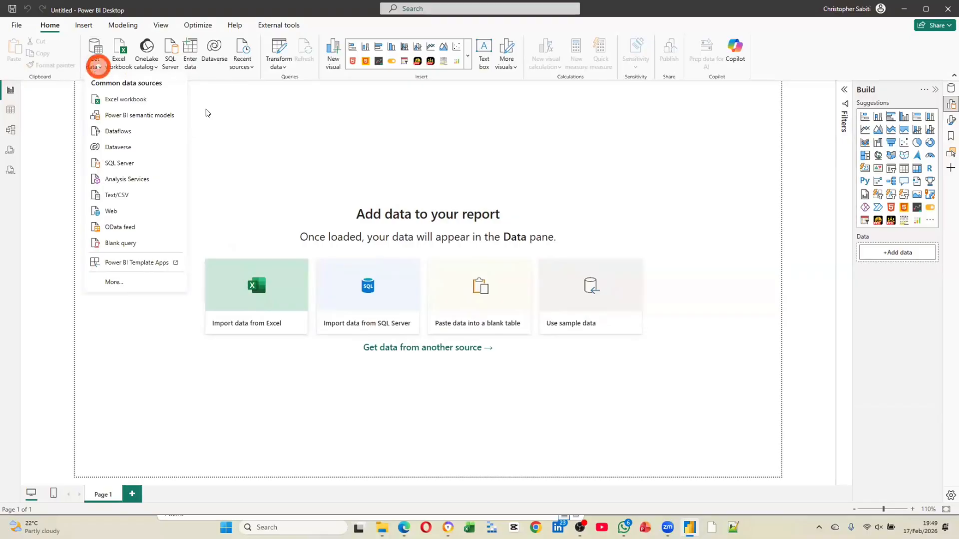
left_click(227, 133)
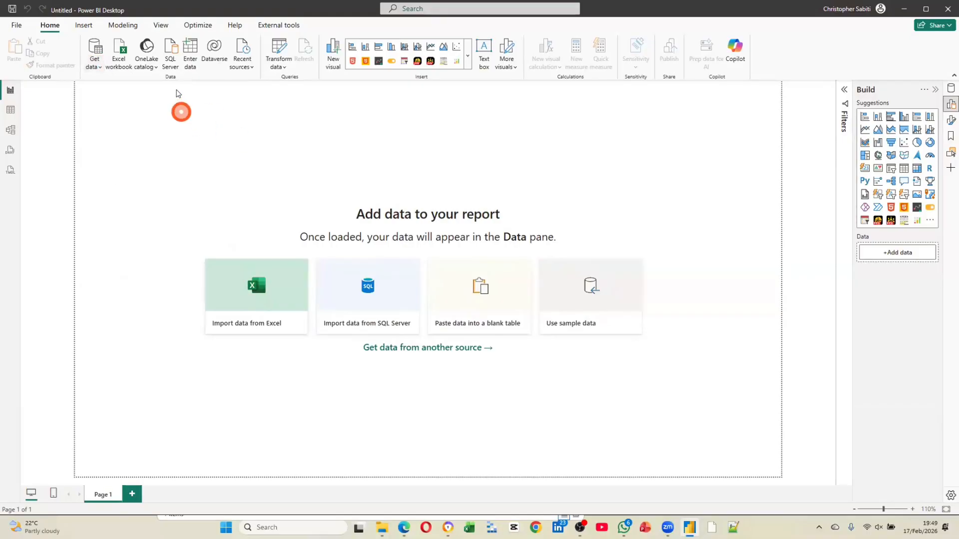
left_click(95, 63)
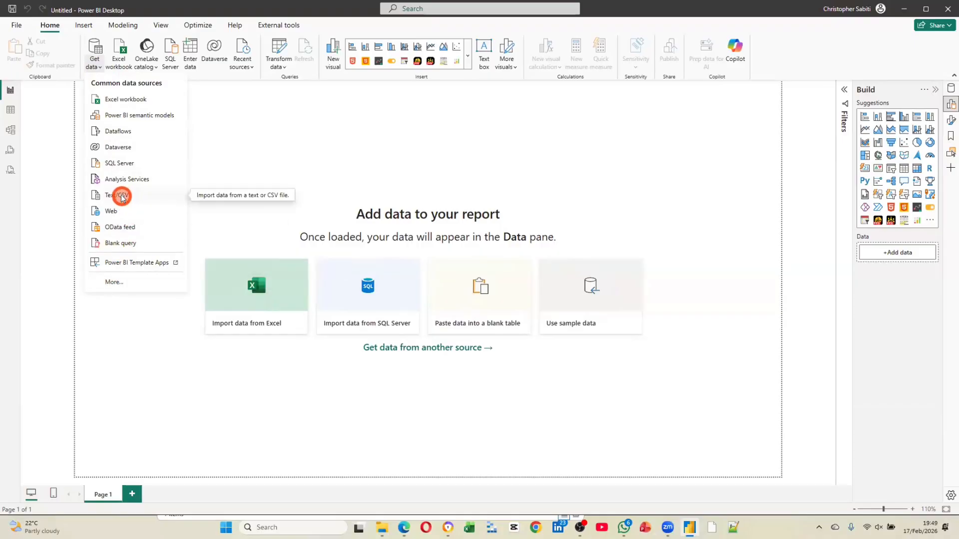
left_click(124, 103)
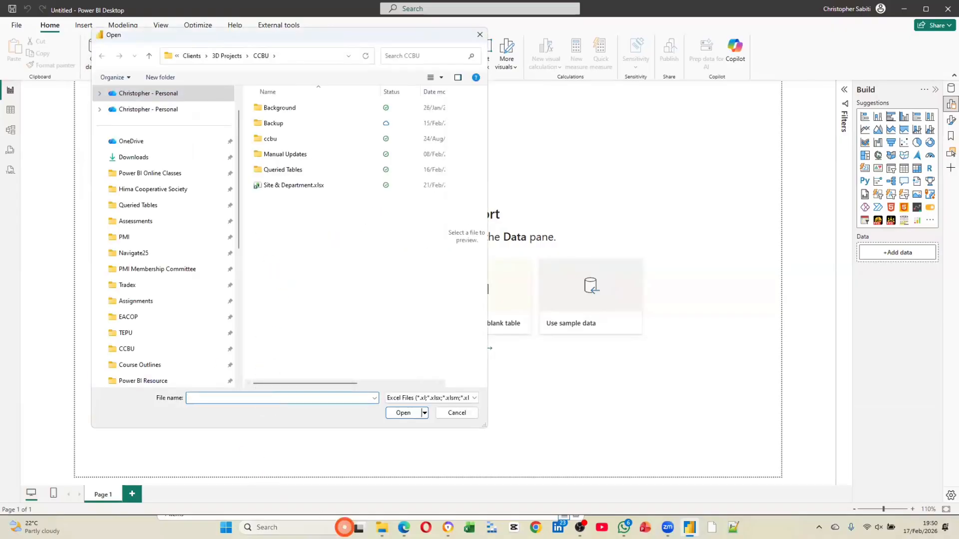
Switch to File Explorer, copy the AW dataset folder's path, and return to the Open dialog in Power BI Desktop
left_click(382, 527)
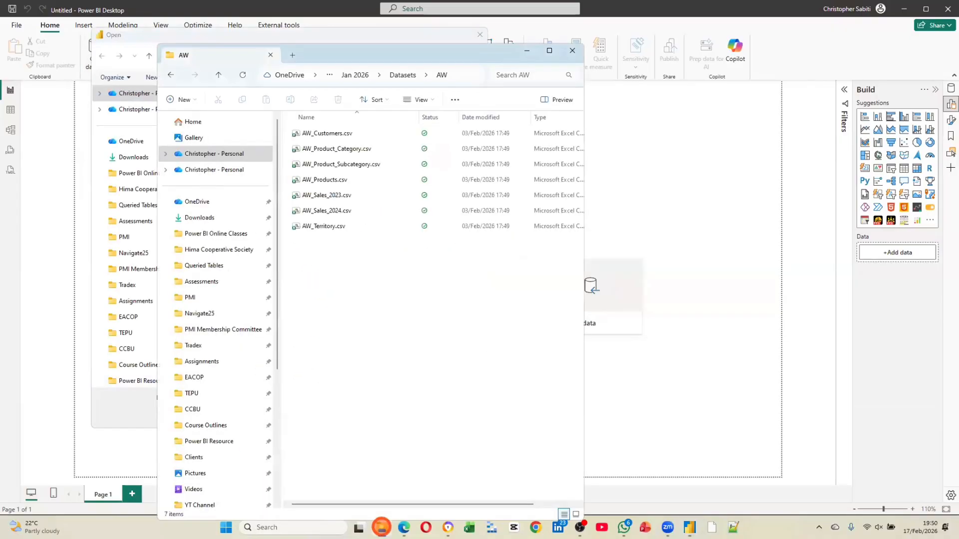
left_click(468, 76)
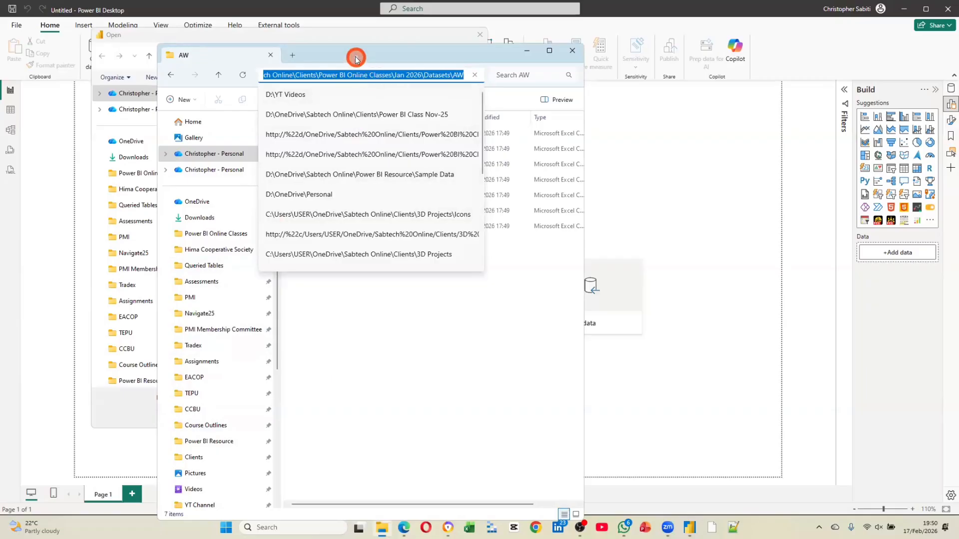
left_click_drag(356, 56, 406, 55)
left_click(191, 146)
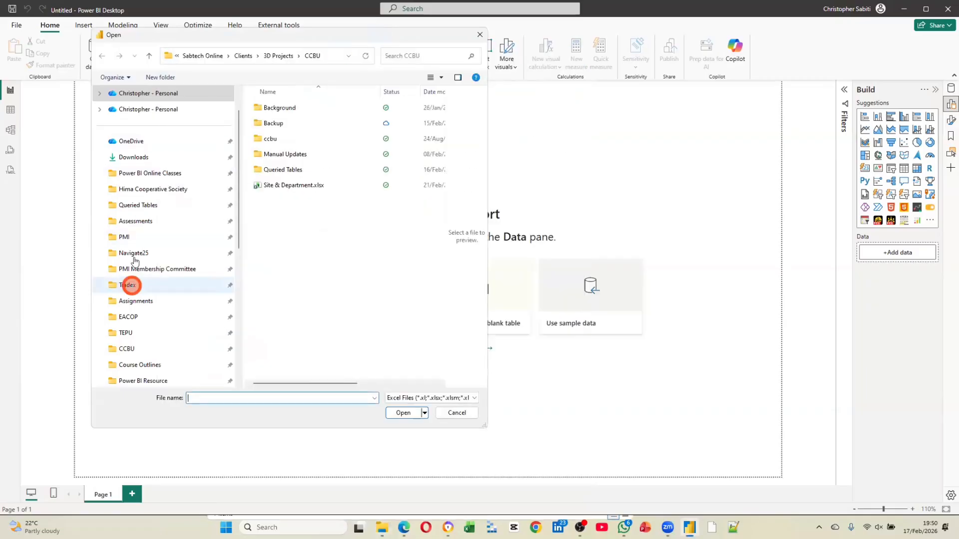
Try to browse to the copied AW folder path in the Excel workbook import dialog, and cancel the import
left_click(333, 53)
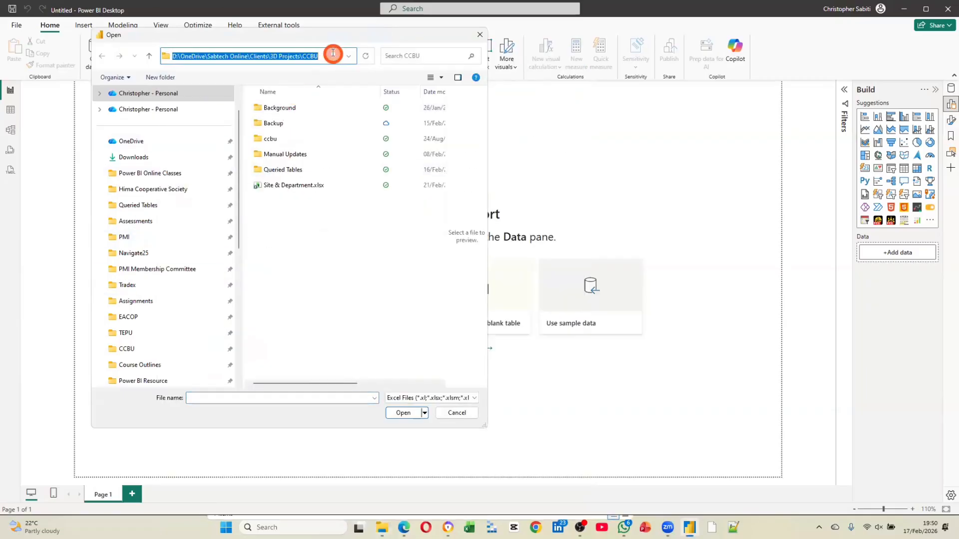
key("ctrl+v")
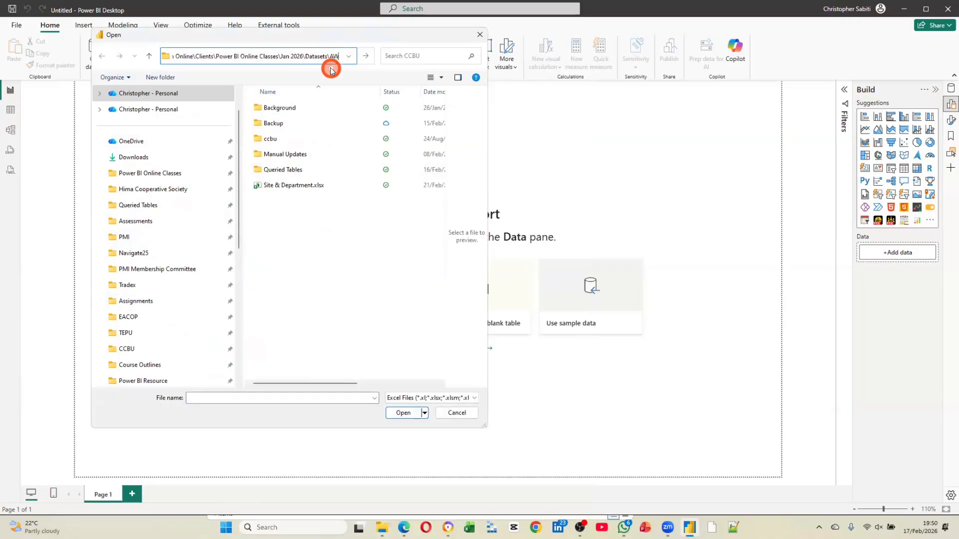
key("Return")
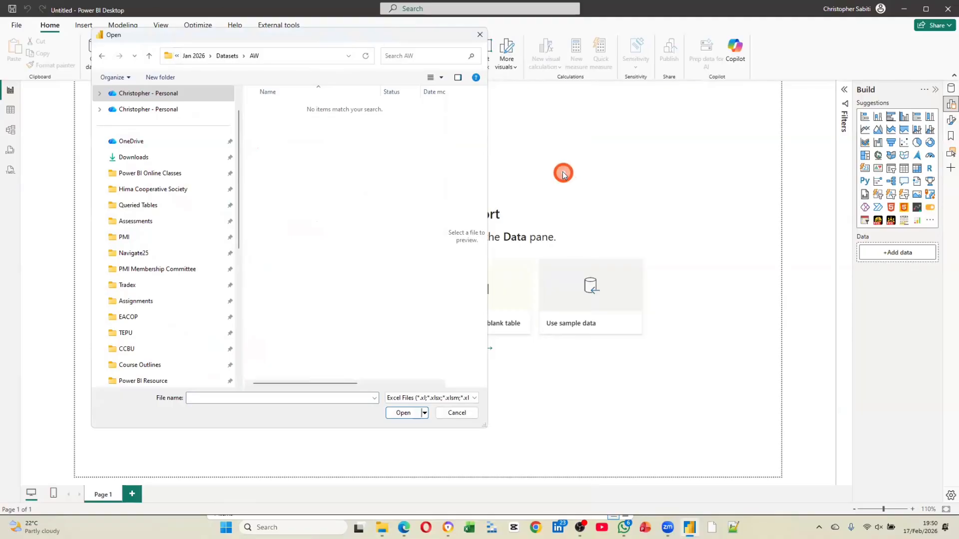
left_click(456, 414)
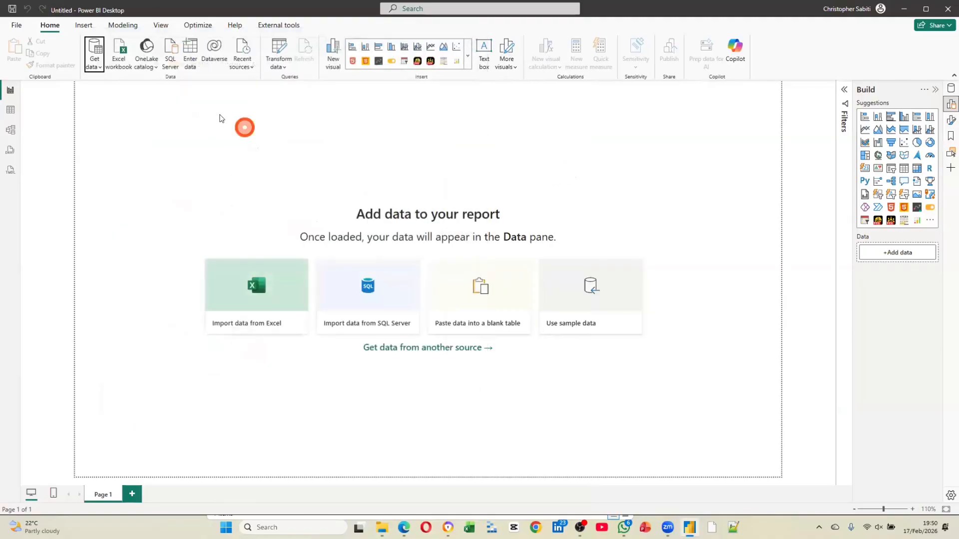
View the common data sources including Text/CSV, then switch to File Explorer and examine the AW folder's properties
left_click(99, 70)
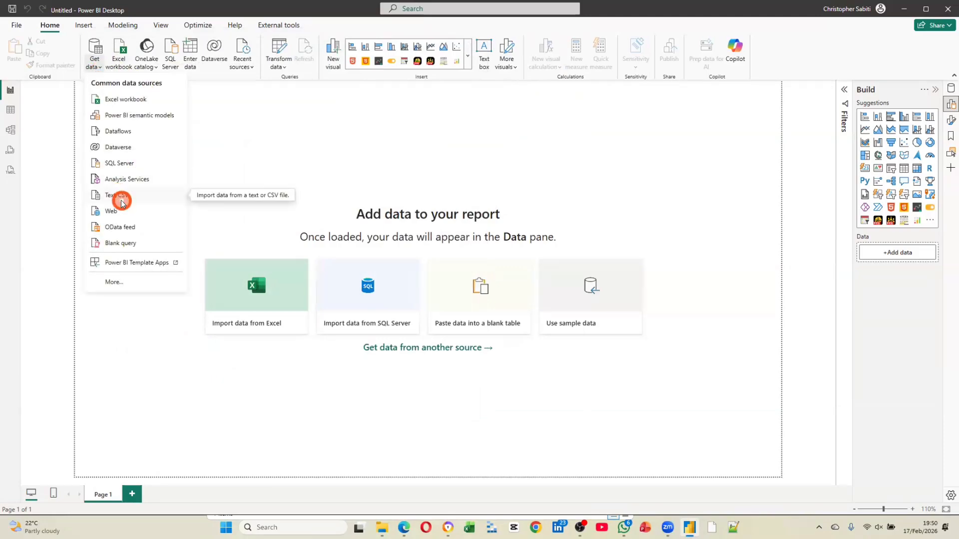
left_click(383, 528)
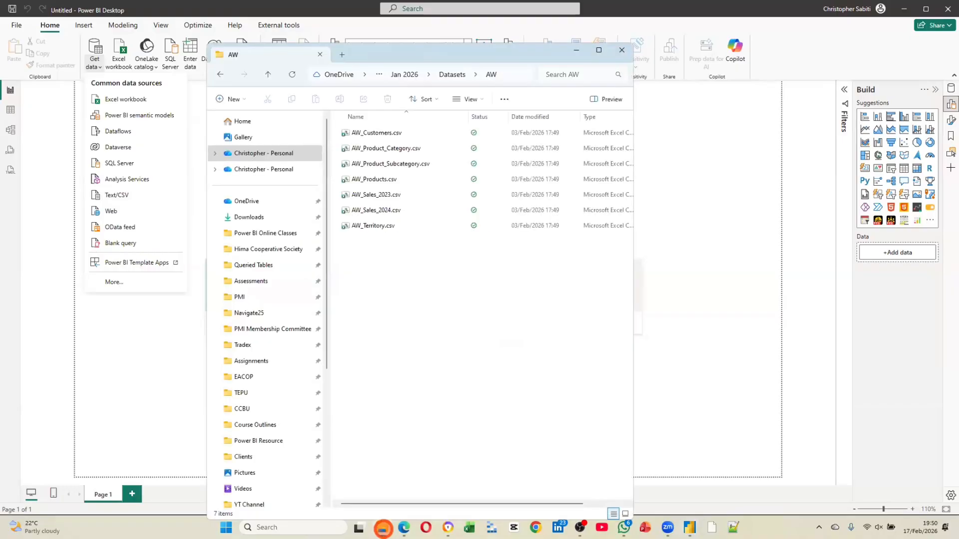
left_click(392, 228)
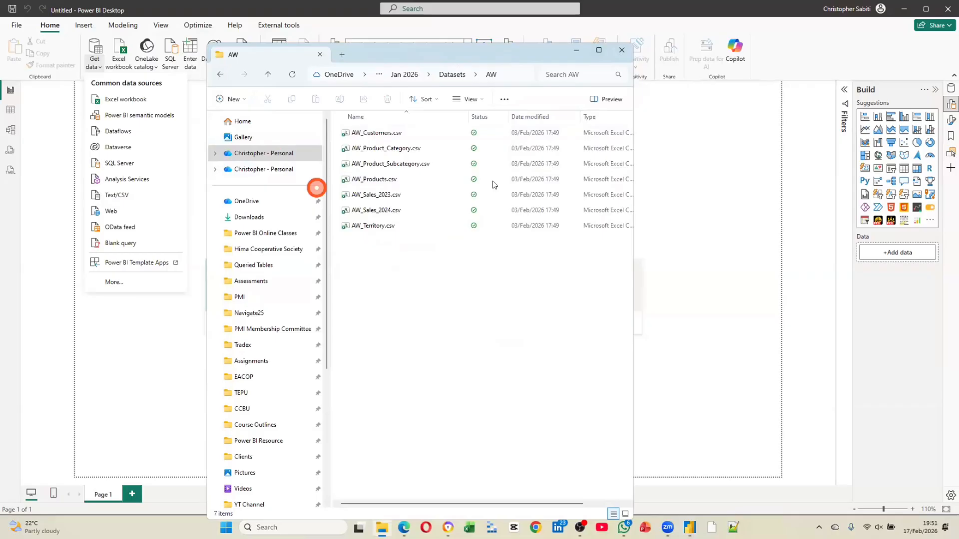
left_click(504, 100)
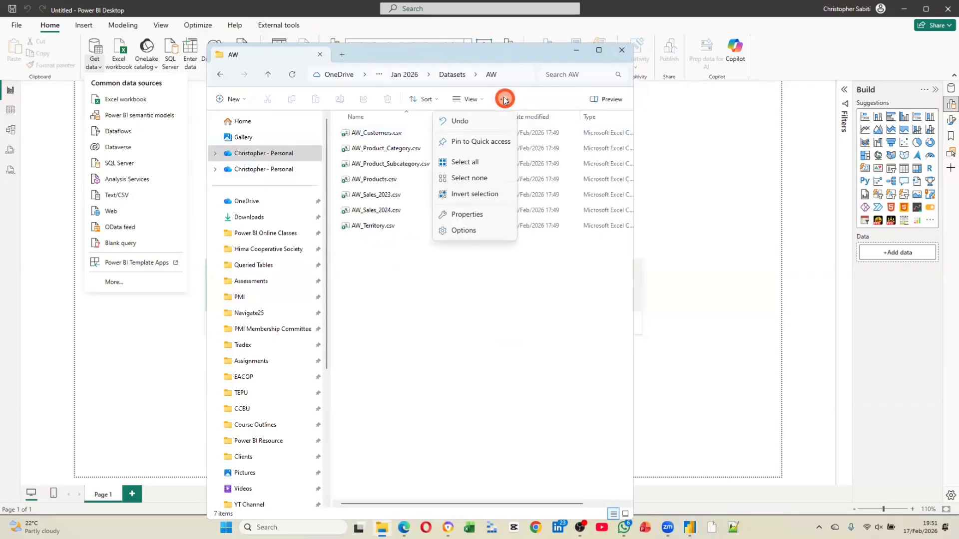
left_click(601, 50)
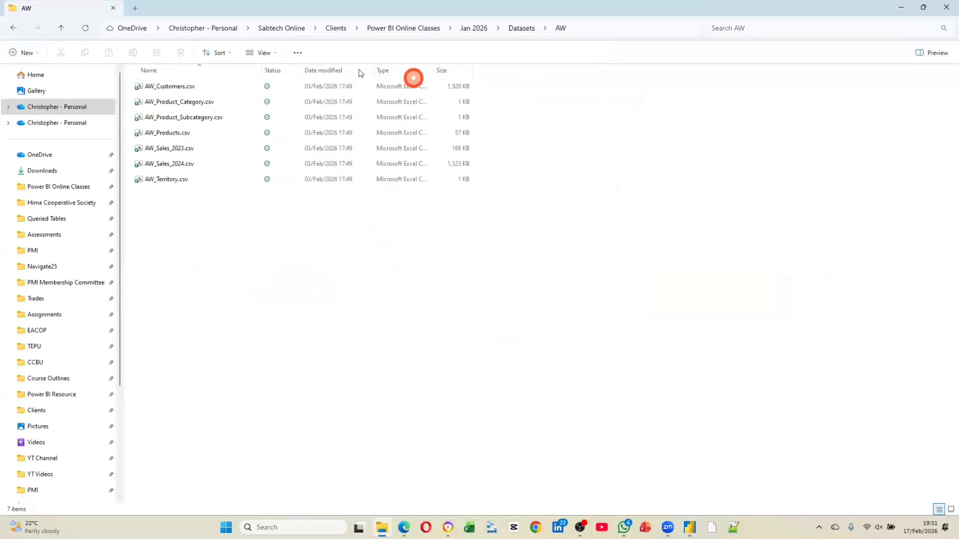
left_click(296, 52)
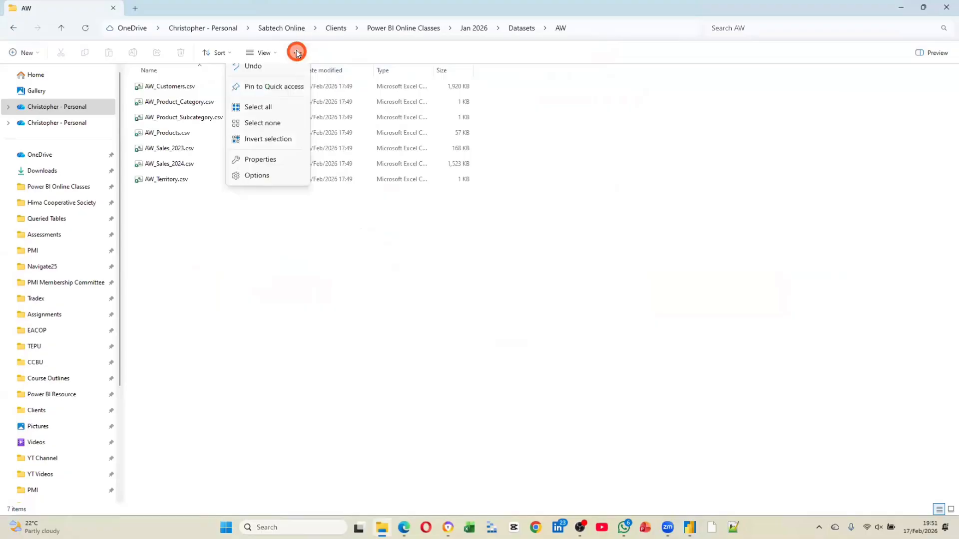
left_click(278, 168)
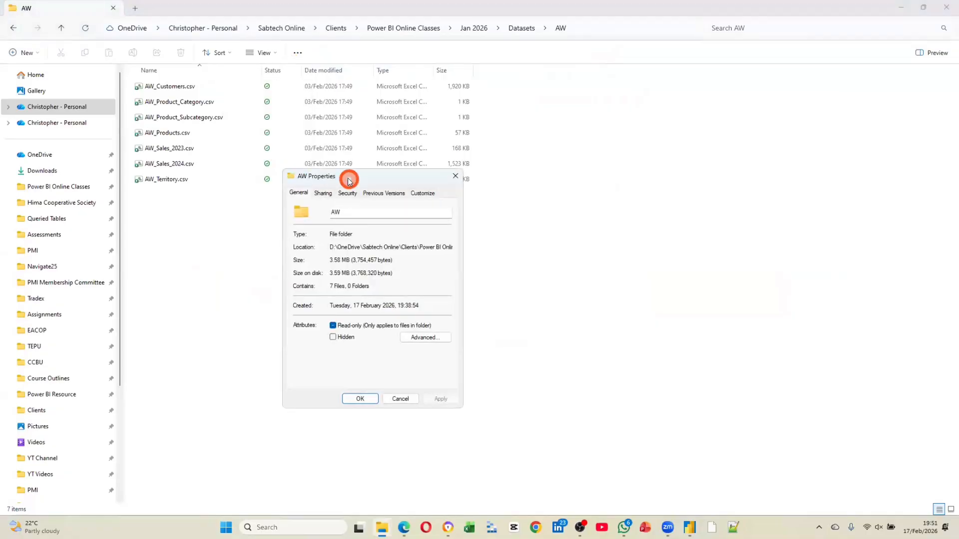
left_click_drag(349, 180, 262, 174)
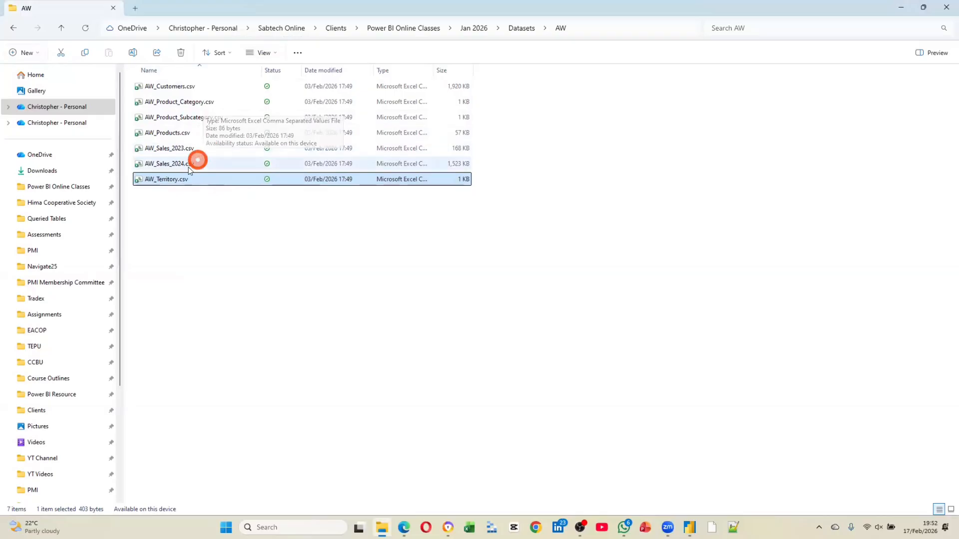
Open the properties of the AW_Territory.csv file
right_click(178, 181)
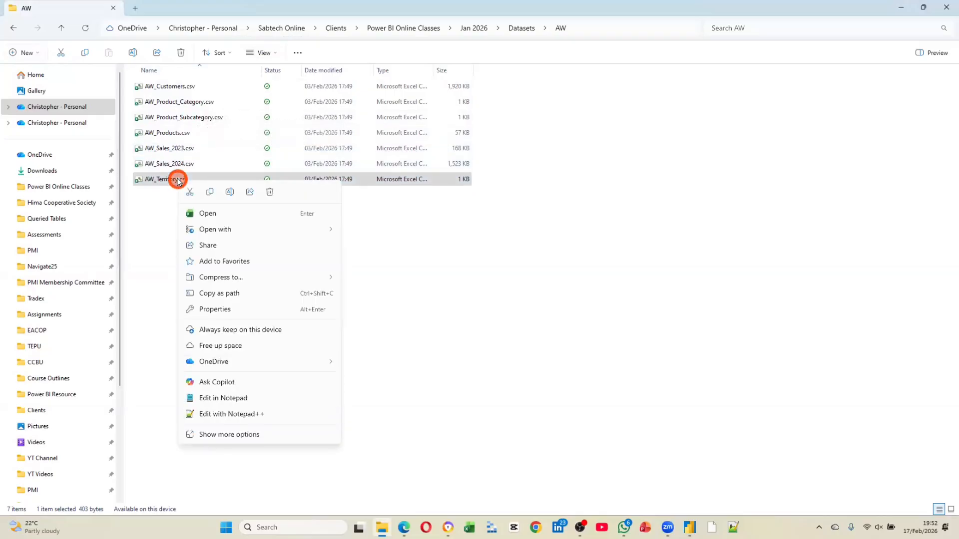
left_click(236, 434)
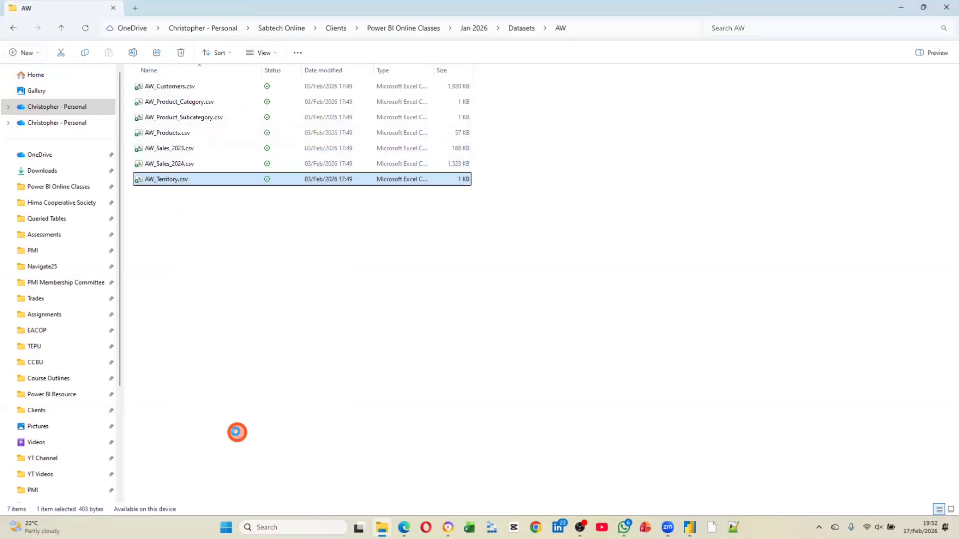
left_click(211, 495)
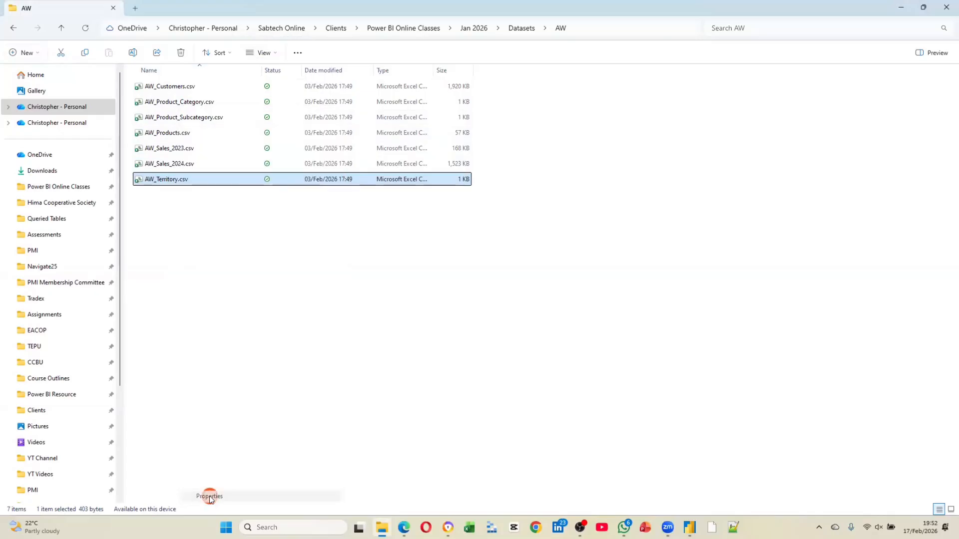
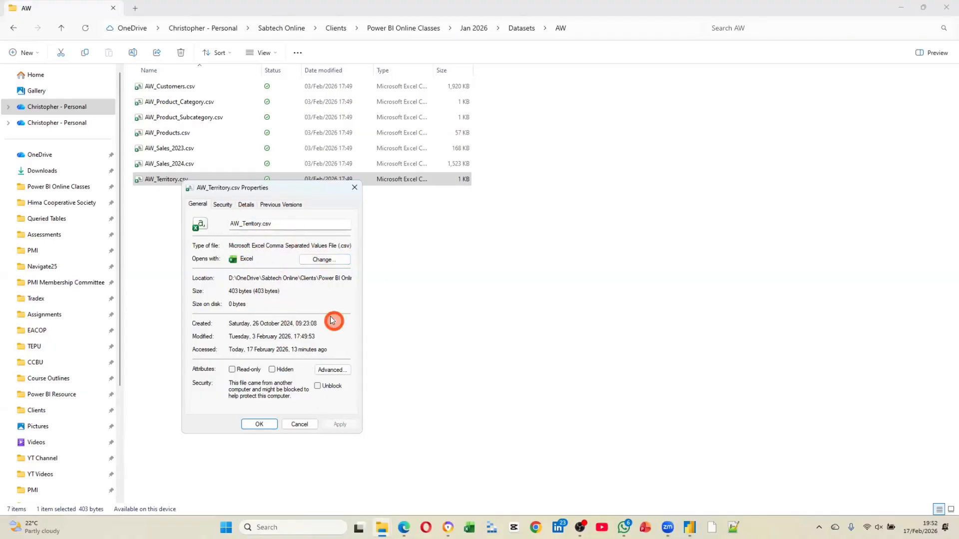
Close the AW_Territory.csv properties and browse to the copied AW folder path in Power BI Desktop's Text/CSV file selection
left_click(354, 187)
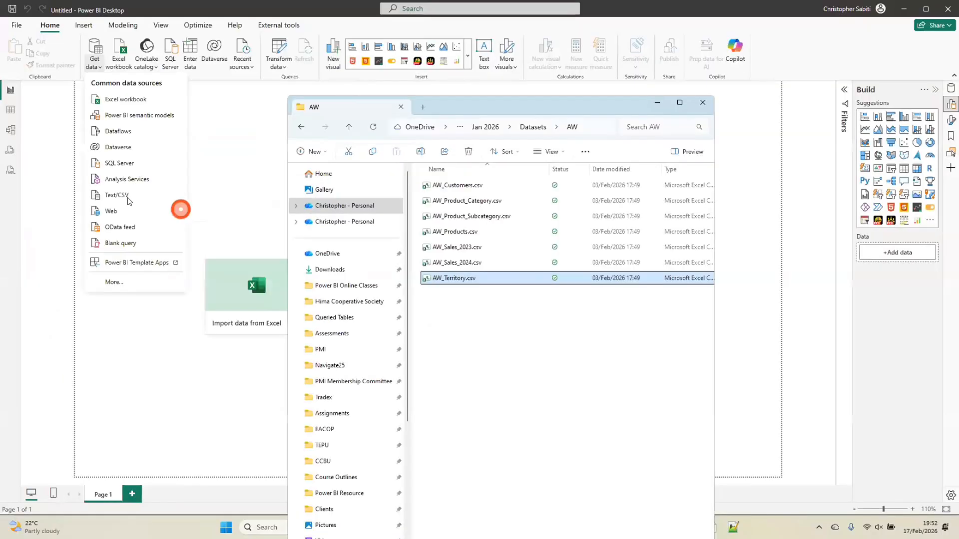
left_click(128, 197)
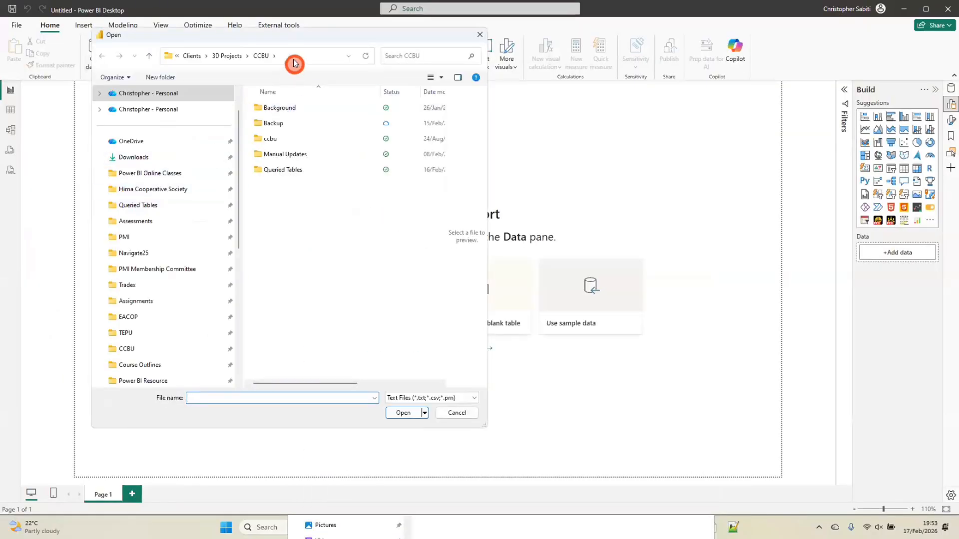
left_click(294, 58)
key("ctrl+v")
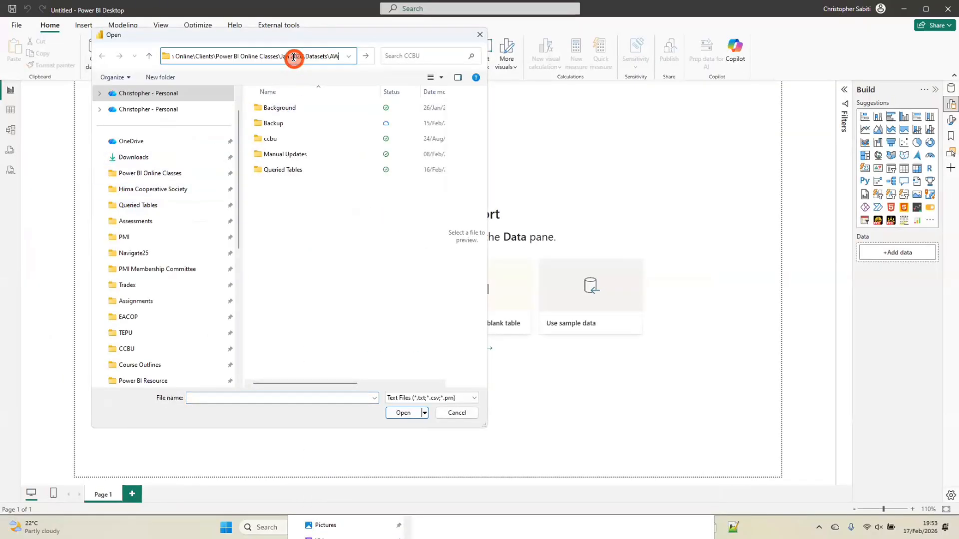
key("Return")
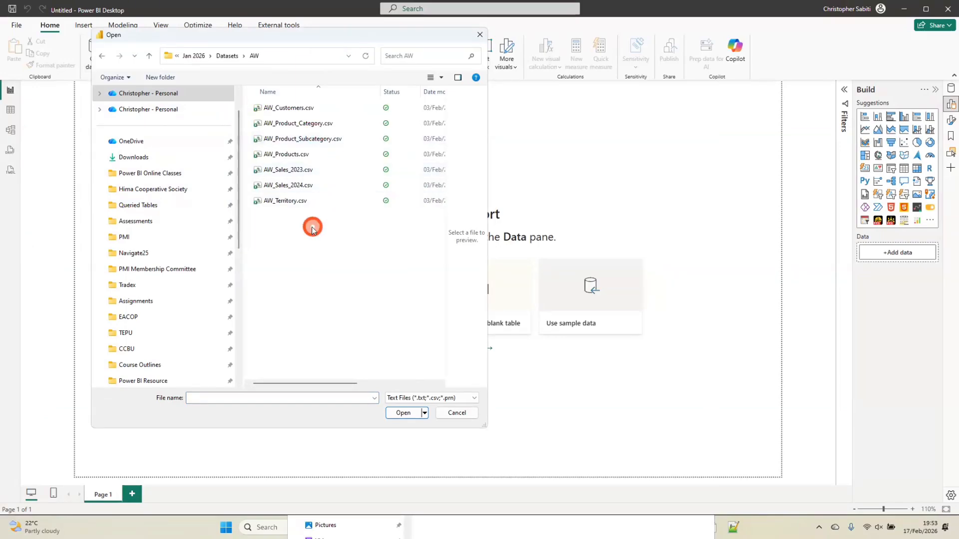
Select AW_Customers.csv and open its import preview
left_click(286, 107)
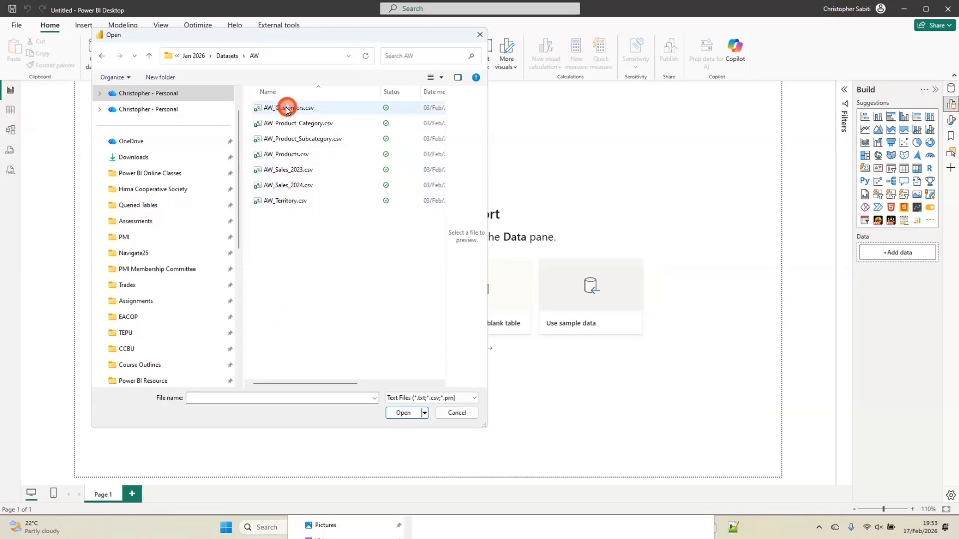
left_click(298, 106)
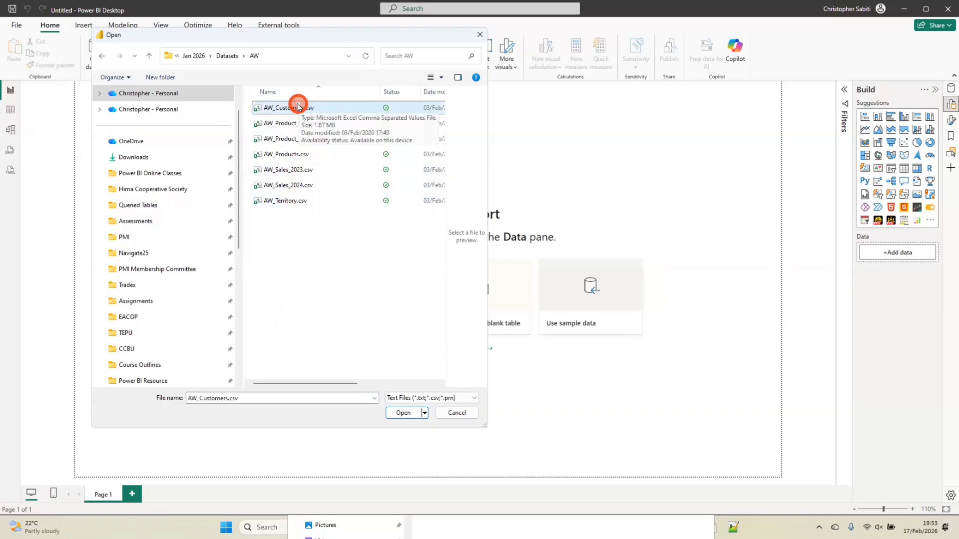
left_click(293, 109)
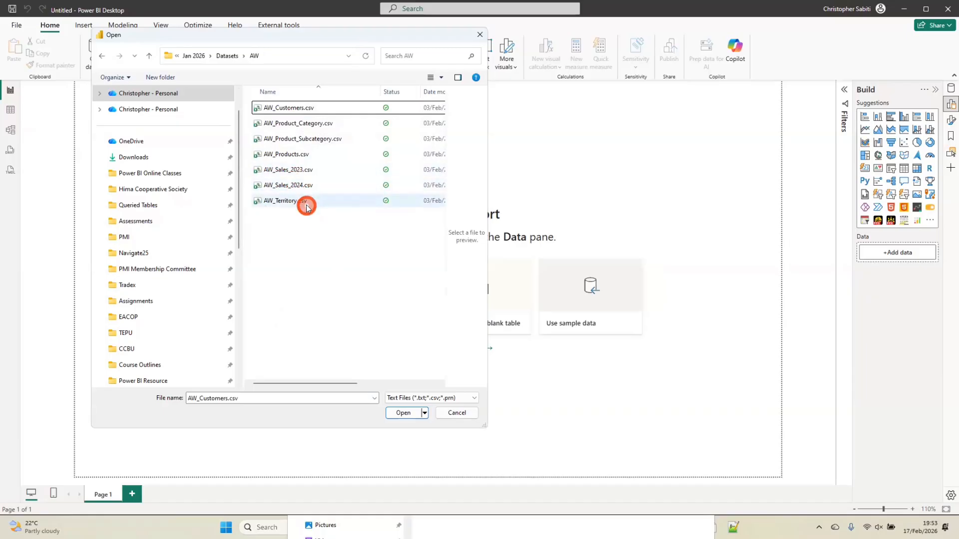
left_click(402, 414)
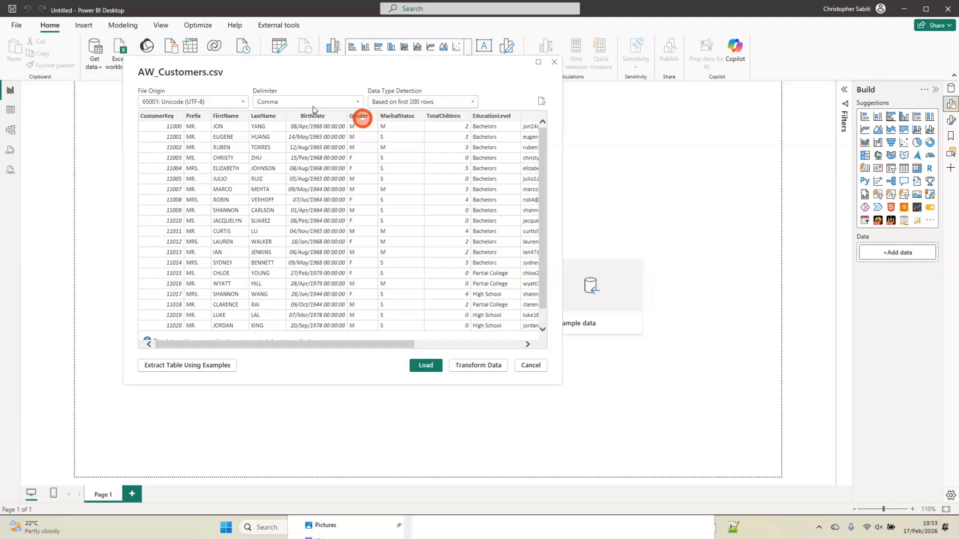
View the delimiter options, try "Do not detect data types" on the preview, and restore detection to "Based on first 200 rows"
left_click(345, 101)
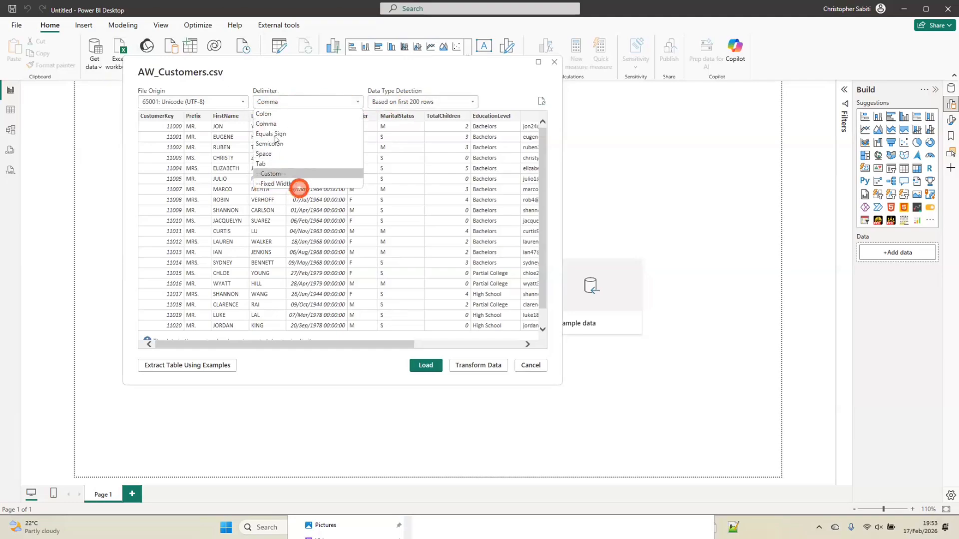
left_click(275, 101)
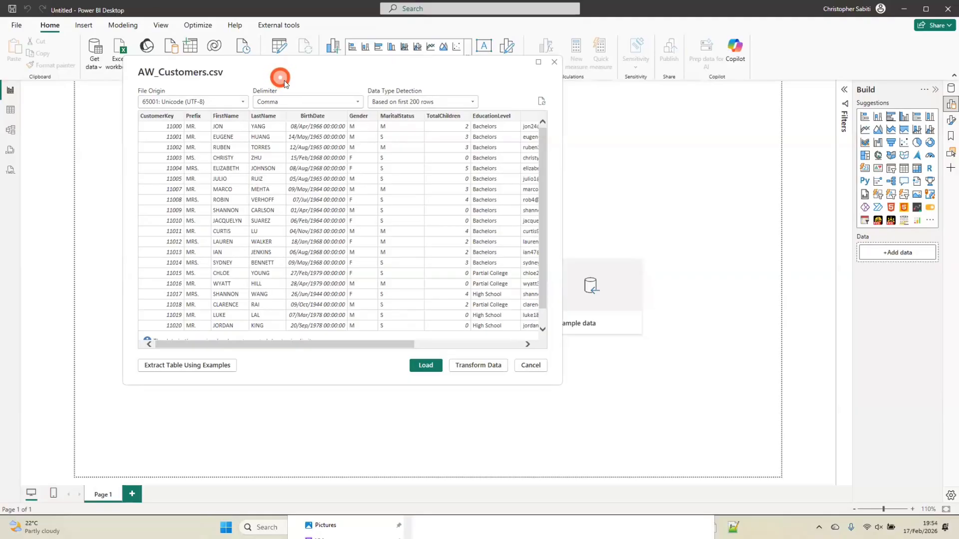
left_click(456, 100)
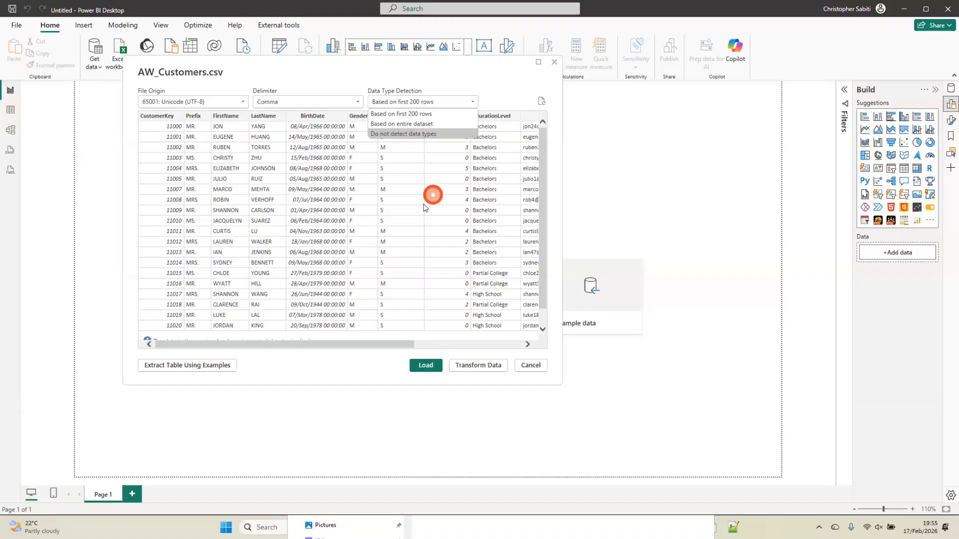
left_click(408, 134)
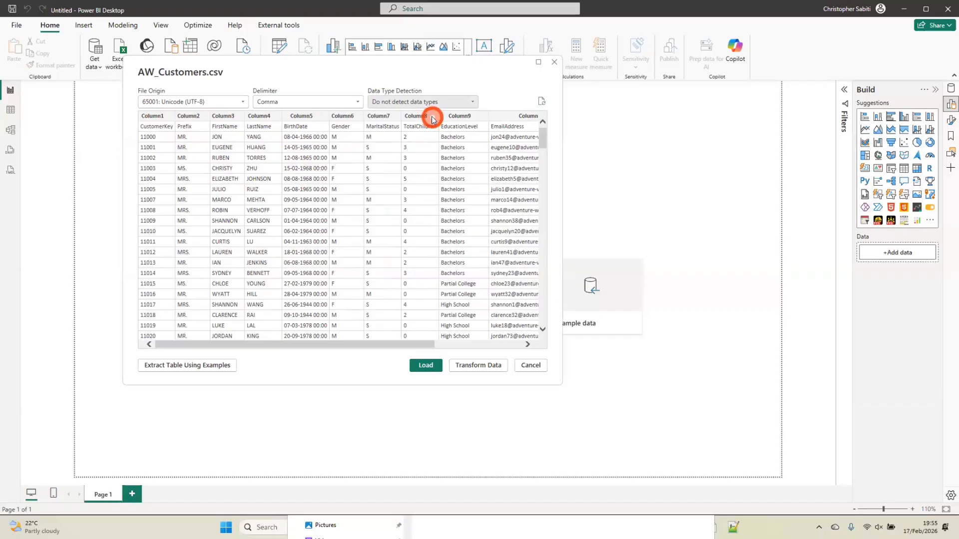
left_click(287, 265)
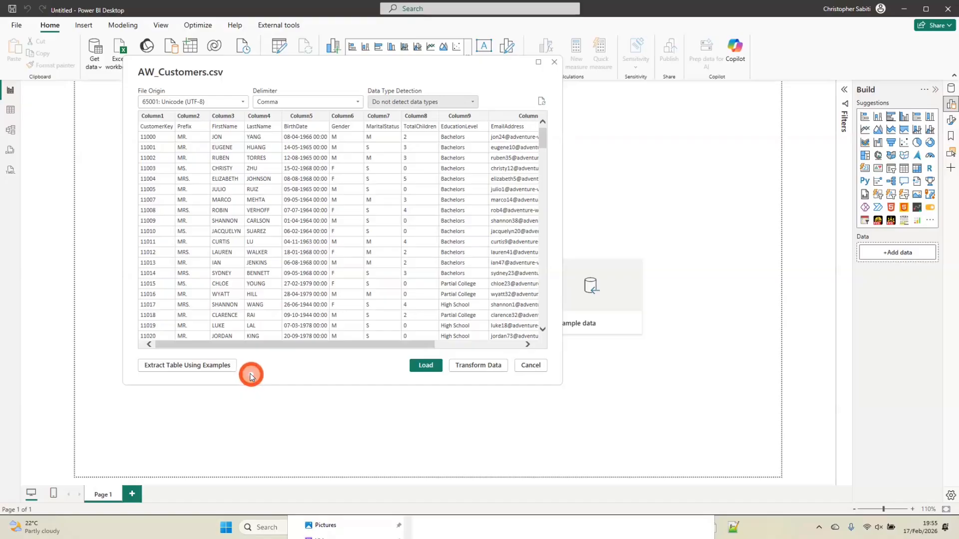
left_click(428, 103)
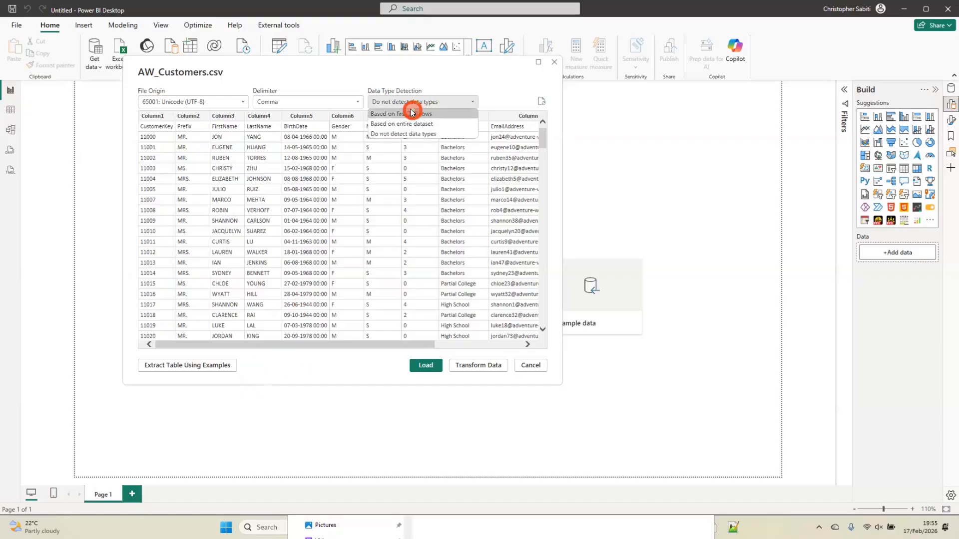
left_click(412, 113)
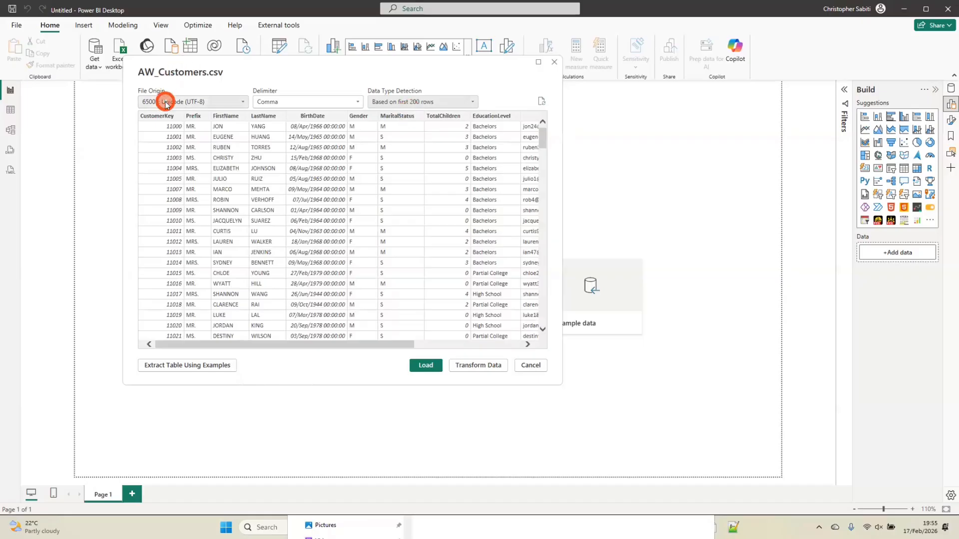
View the available file origin encodings, and open the AW_Customers data for transformation in Power Query Editor
left_click(221, 105)
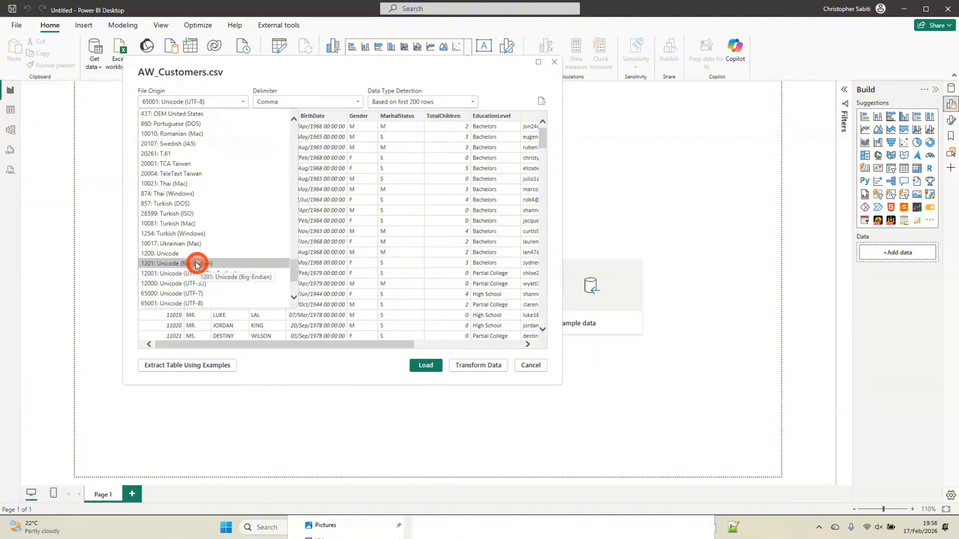
left_click(313, 72)
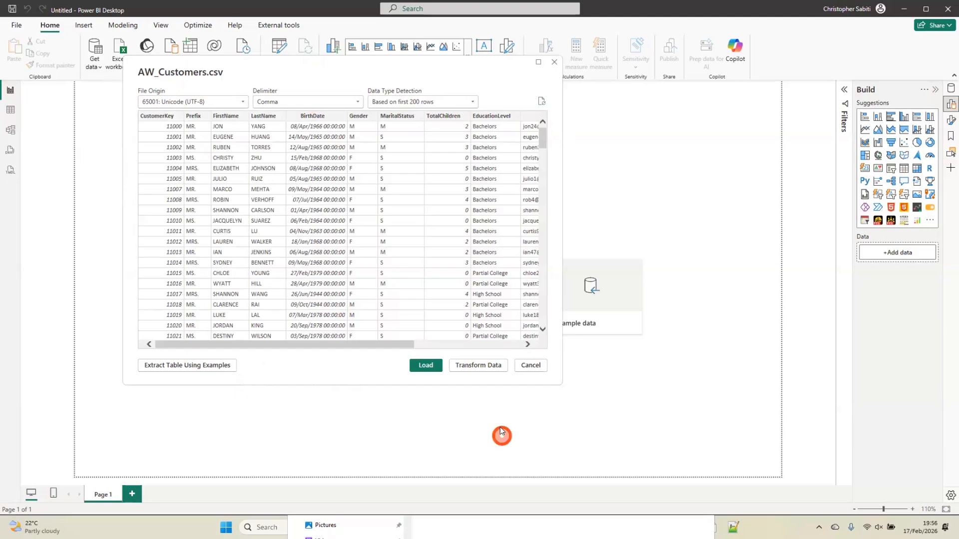
left_click(480, 367)
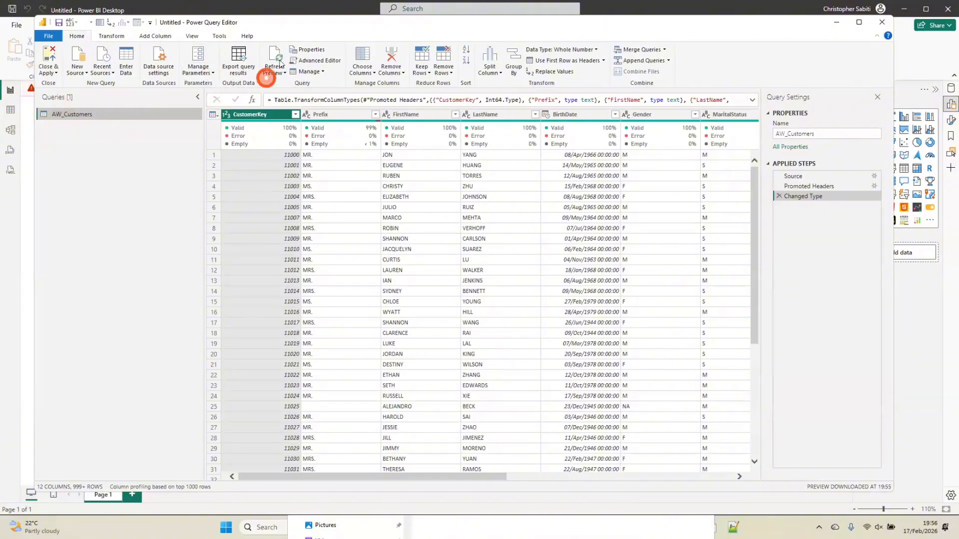
Move the main Power BI Desktop report window out of full screen and return to the Power Query Editor window
left_click(266, 11)
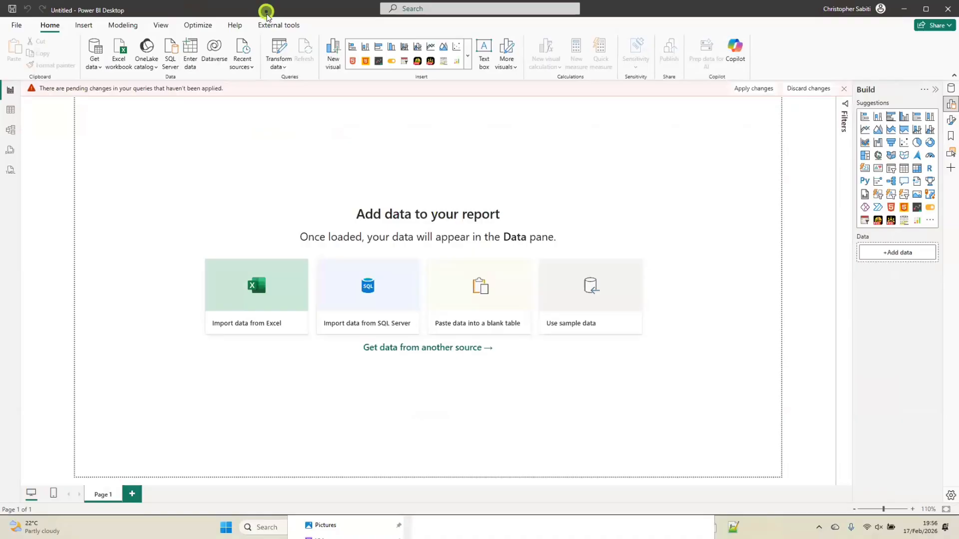
left_click_drag(266, 11, 288, 121)
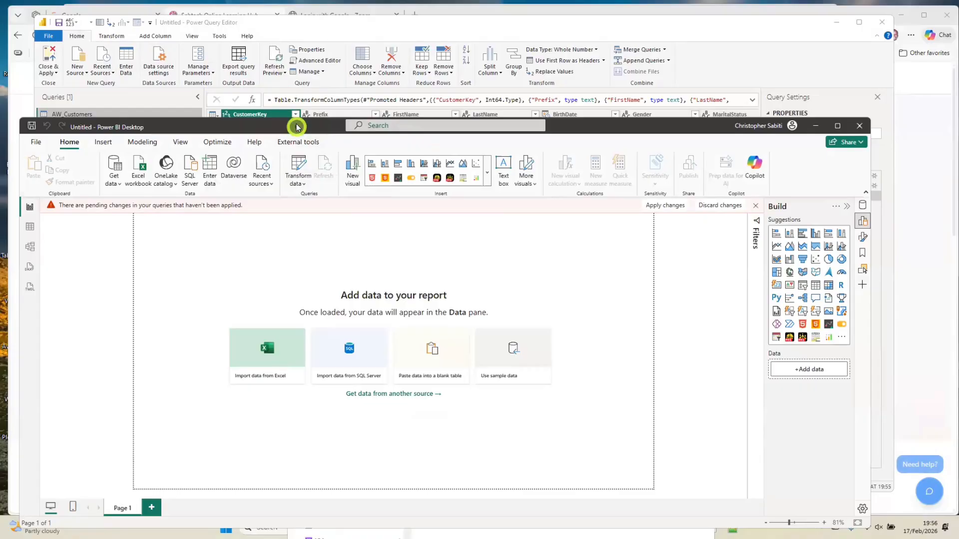
left_click_drag(296, 127, 314, 45)
left_click(368, 25)
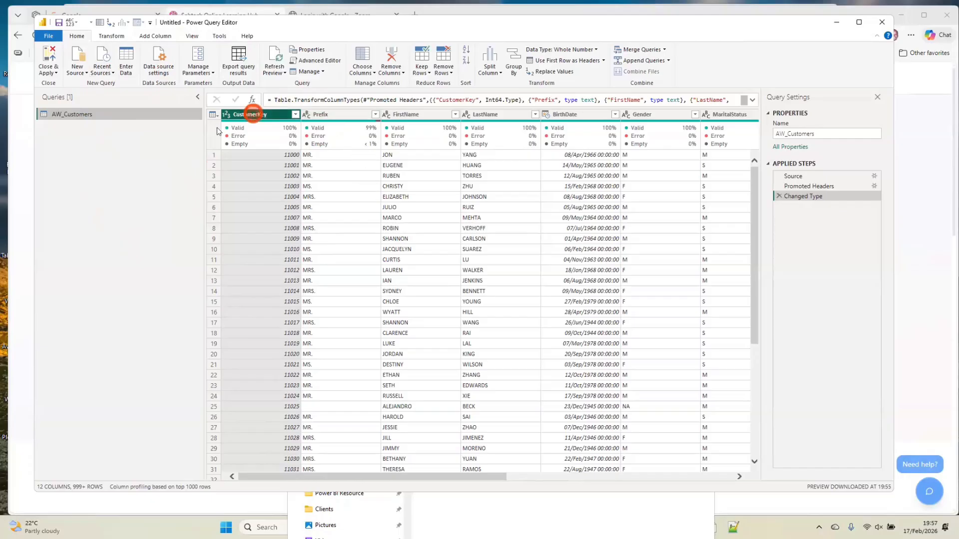
Check the recent sources list, and import AW_Product_Category.csv as a new Text/CSV query with the default preview settings
left_click(108, 73)
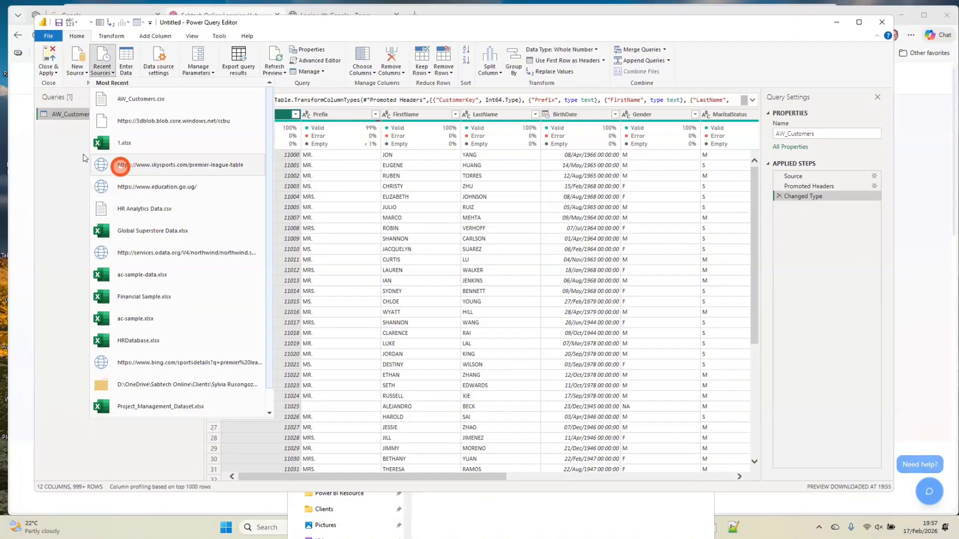
left_click(72, 145)
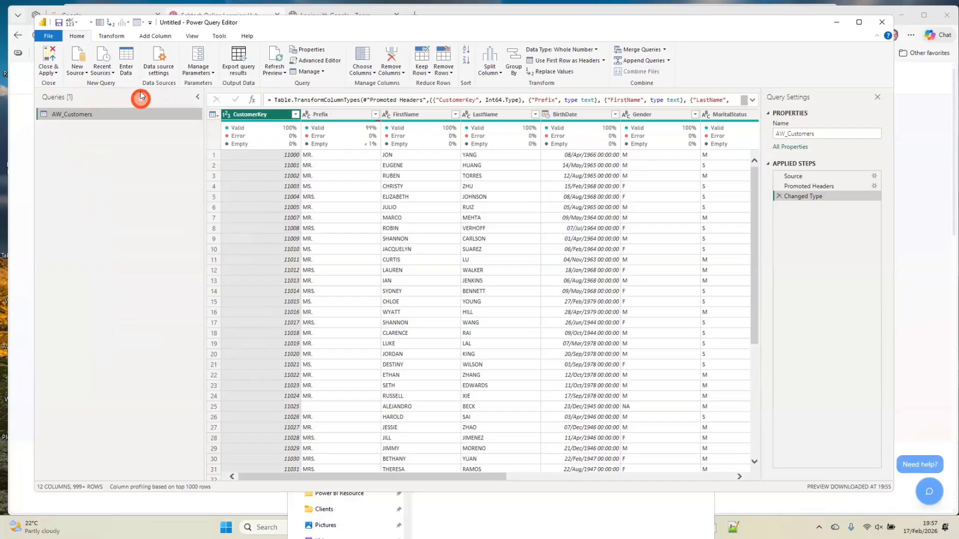
left_click(76, 70)
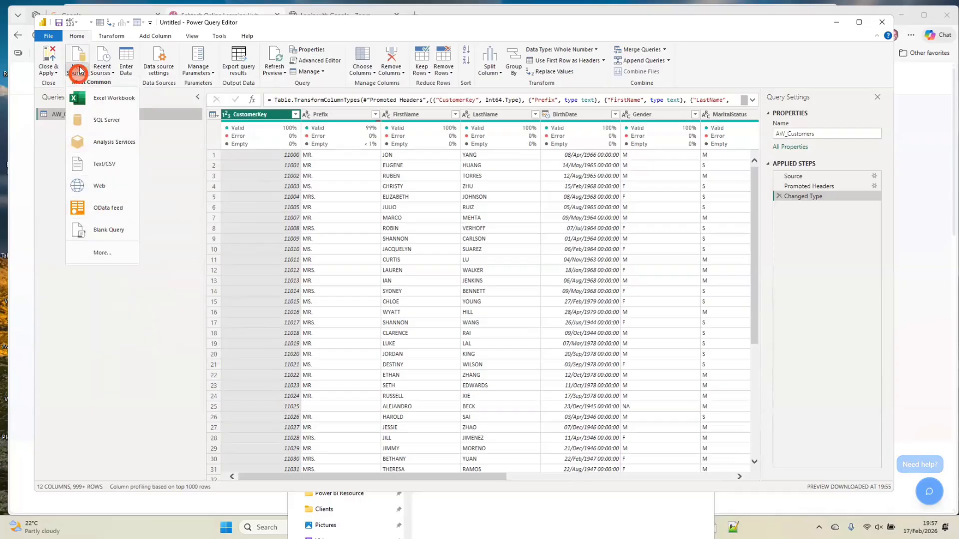
left_click(104, 164)
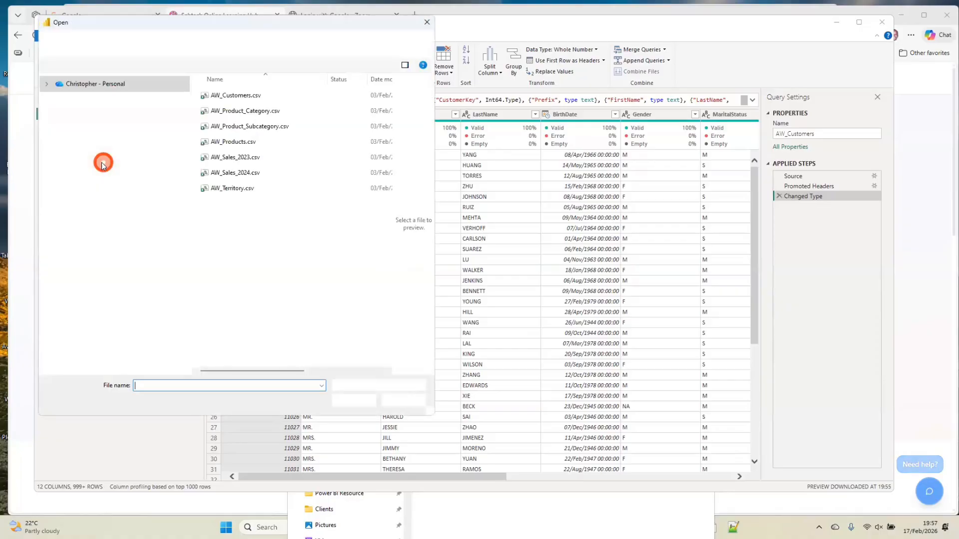
left_click_drag(232, 23, 276, 66)
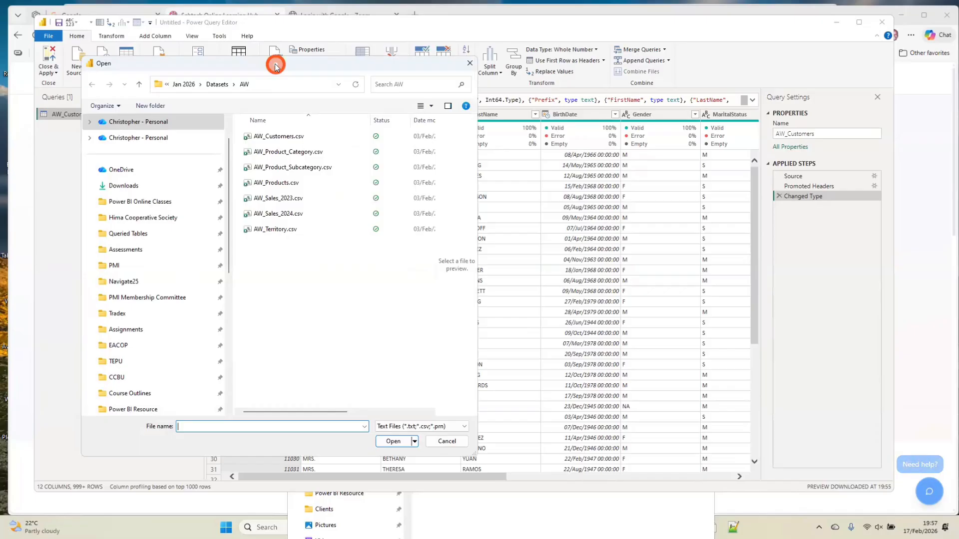
left_click(301, 154)
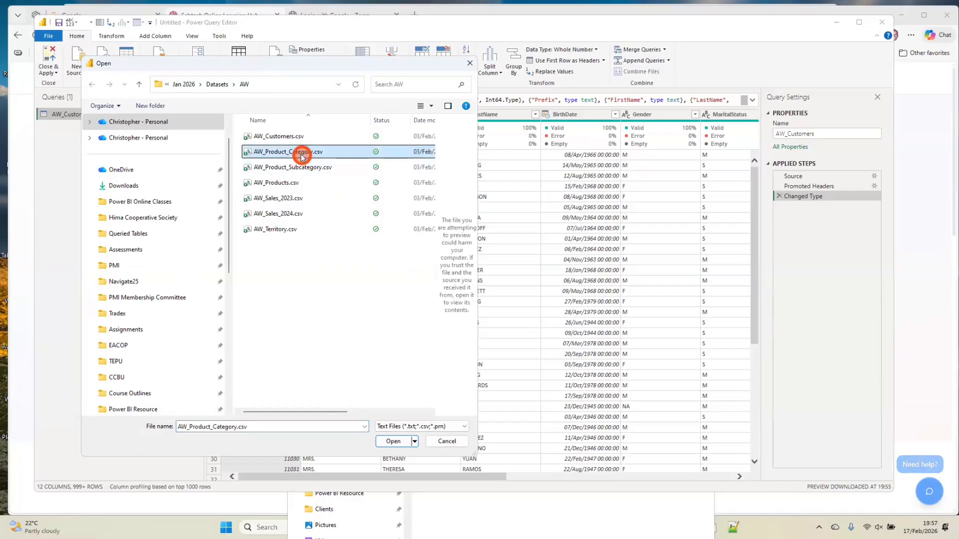
double_click(301, 154)
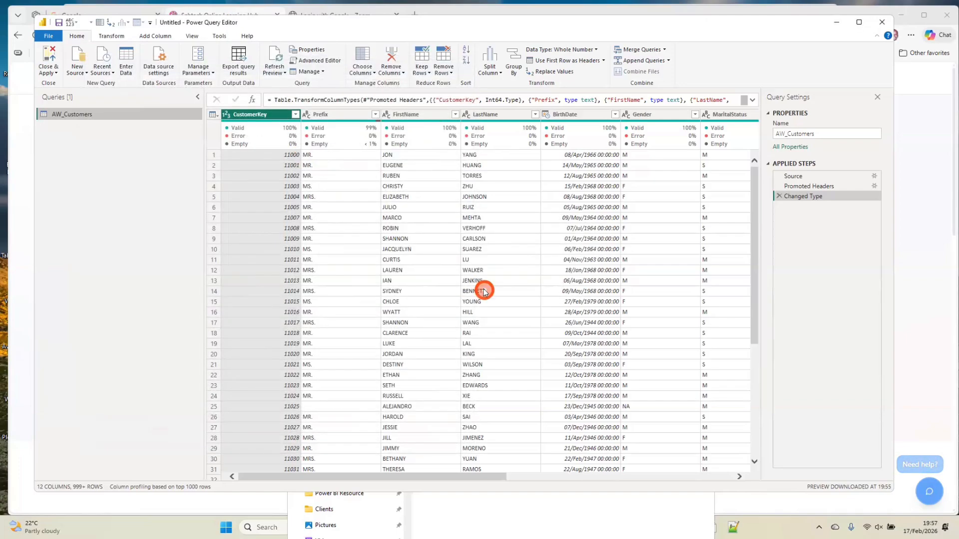
left_click(626, 402)
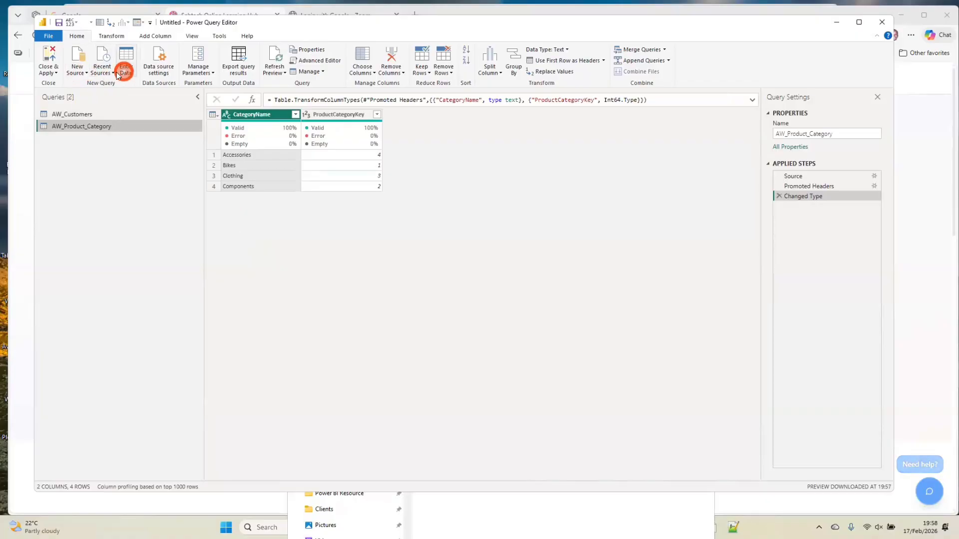
Import AW_Product_Subcategory.csv as a new Text/CSV query with the default preview settings
left_click(80, 69)
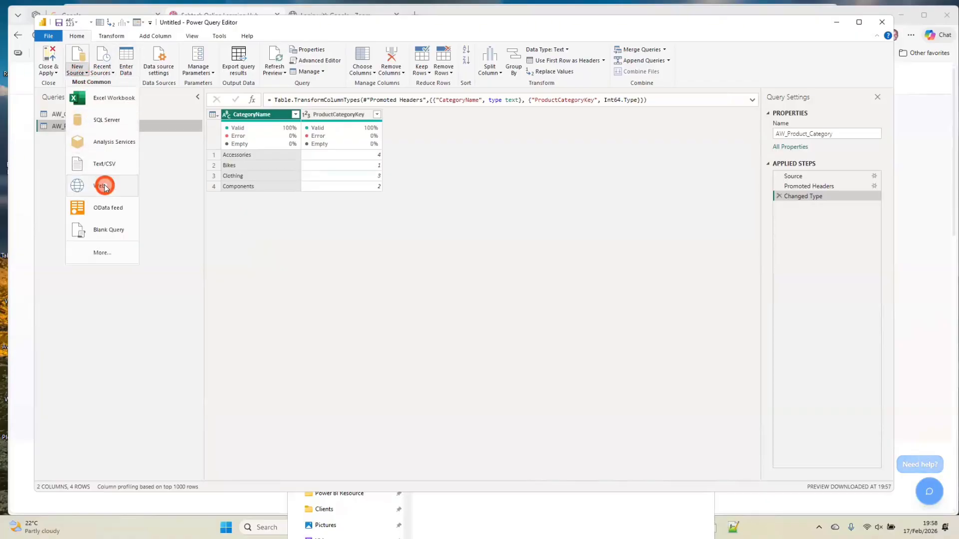
left_click(105, 167)
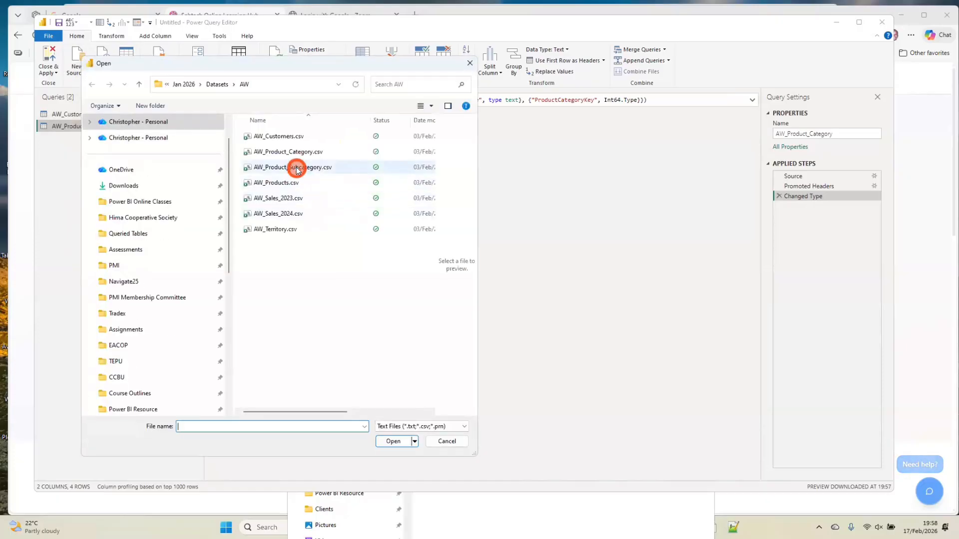
left_click(297, 169)
double_click(297, 168)
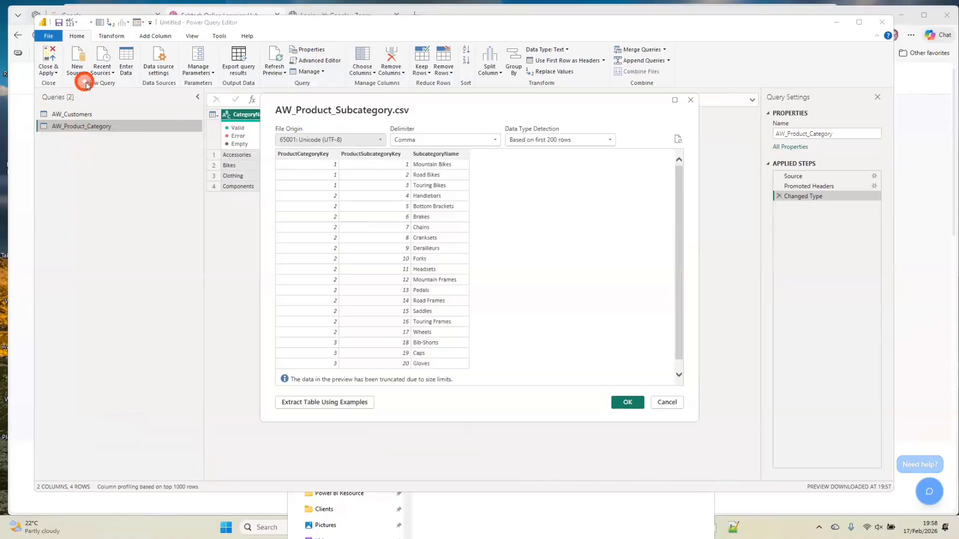
left_click(622, 400)
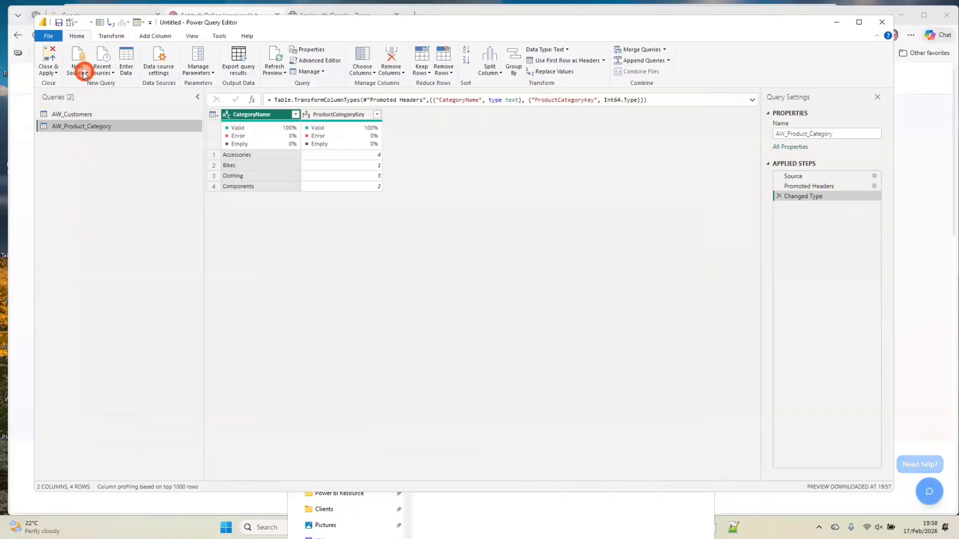
Import AW_Products.csv as a new Text/CSV query with the default preview settings, checking the file origin options first
left_click(84, 74)
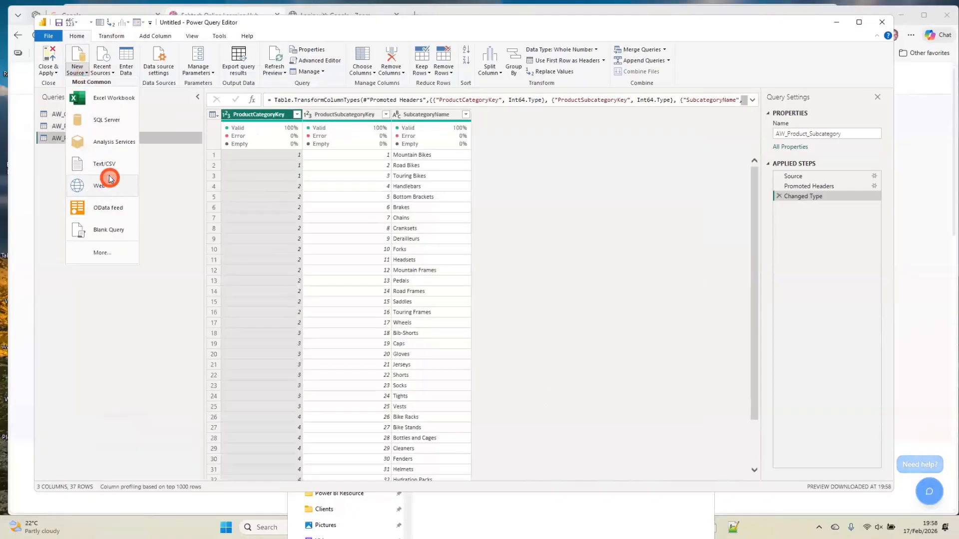
left_click(112, 165)
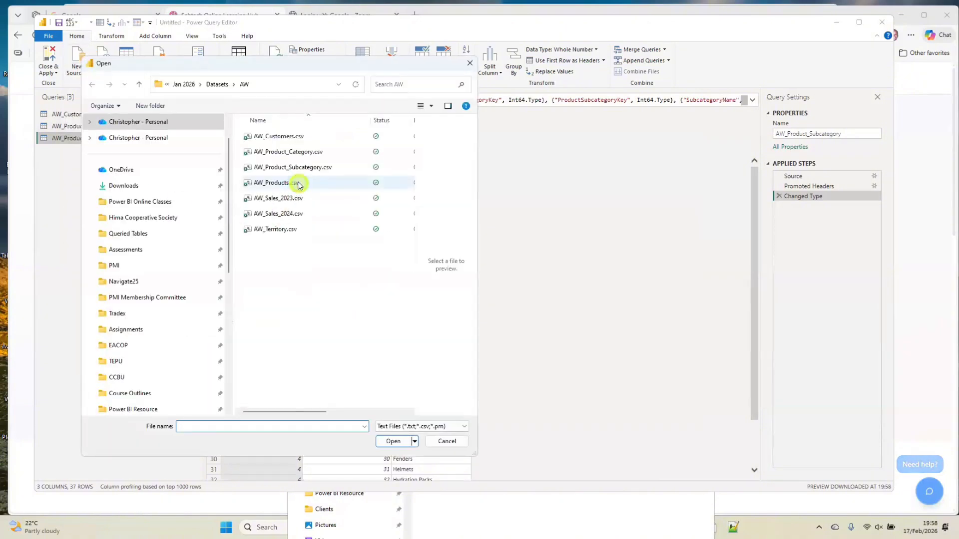
left_click(299, 183)
double_click(299, 183)
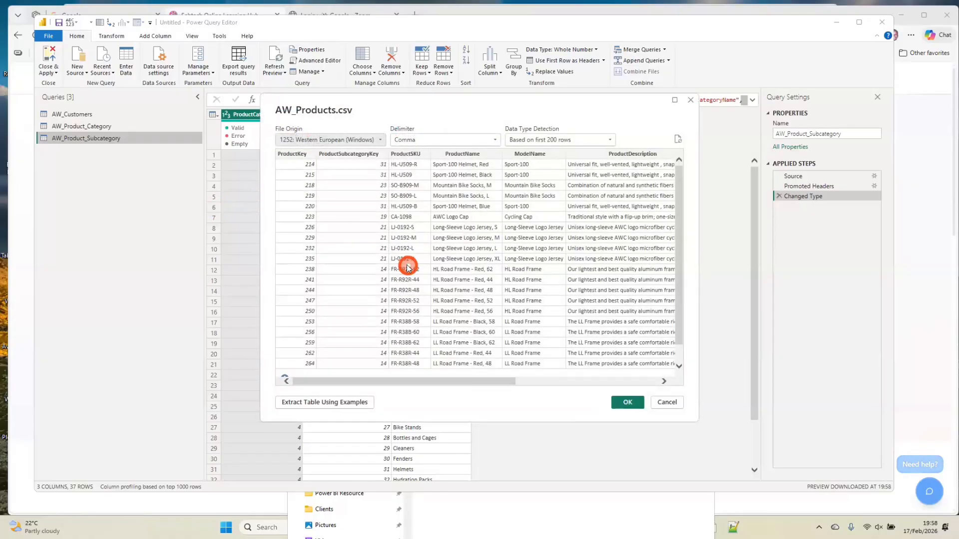
left_click(370, 140)
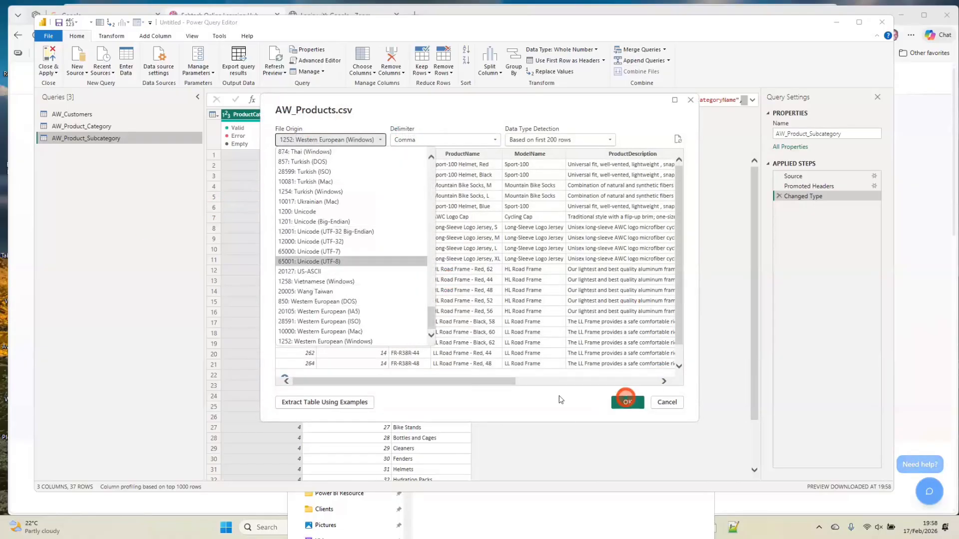
left_click(626, 399)
left_click(625, 404)
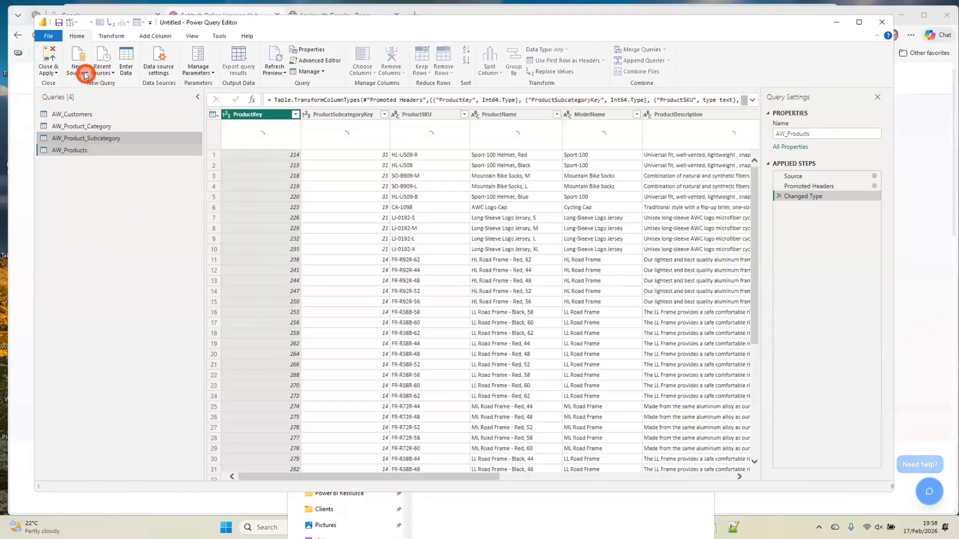
Import AW_Sales_2023.csv from the AW folder as a new Text/CSV query
left_click(86, 75)
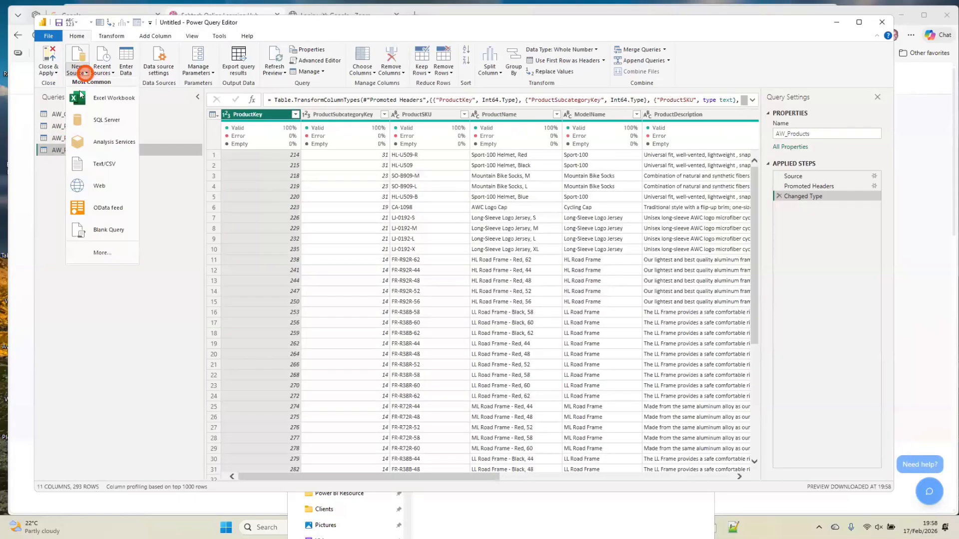
left_click(105, 163)
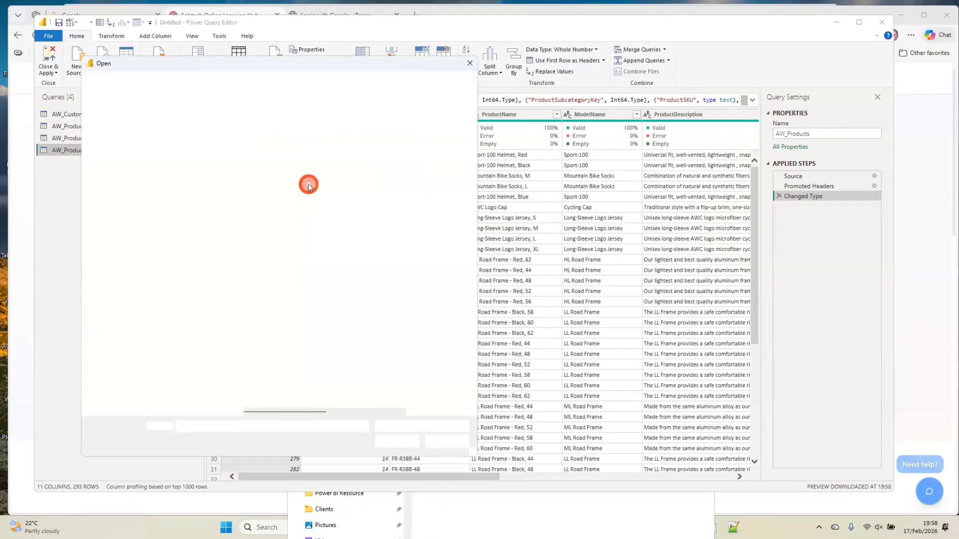
left_click(290, 199)
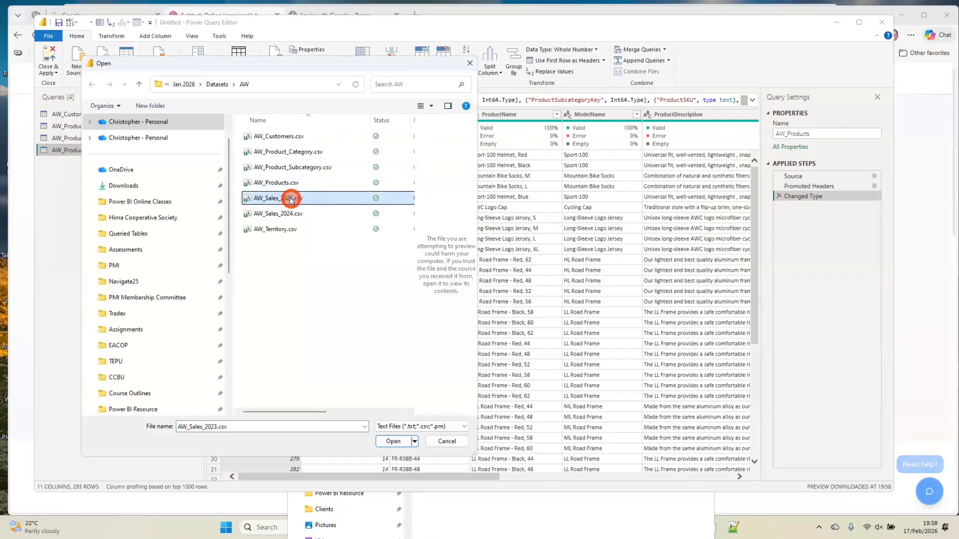
double_click(291, 200)
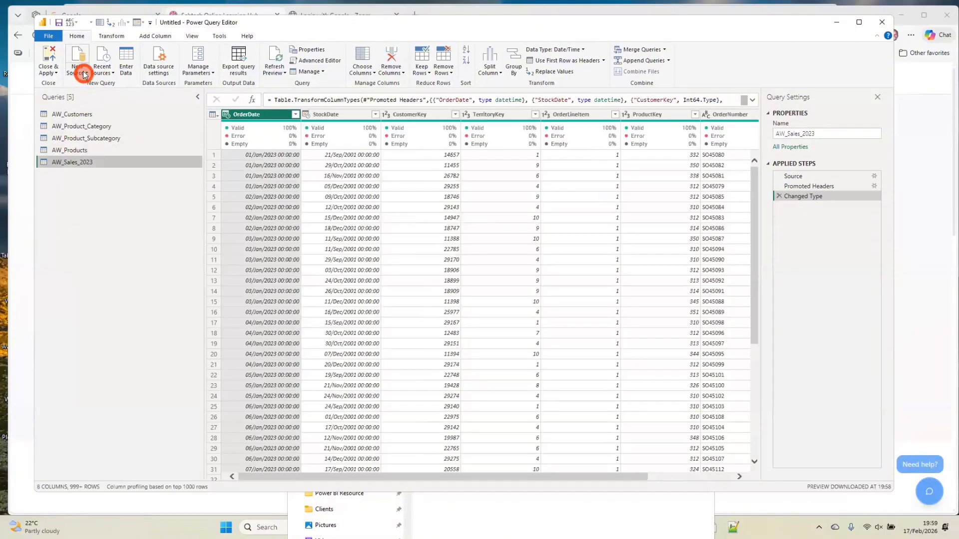
Import AW_Sales_2024.csv as a new Text/CSV query with the default preview settings
left_click(84, 75)
left_click(115, 166)
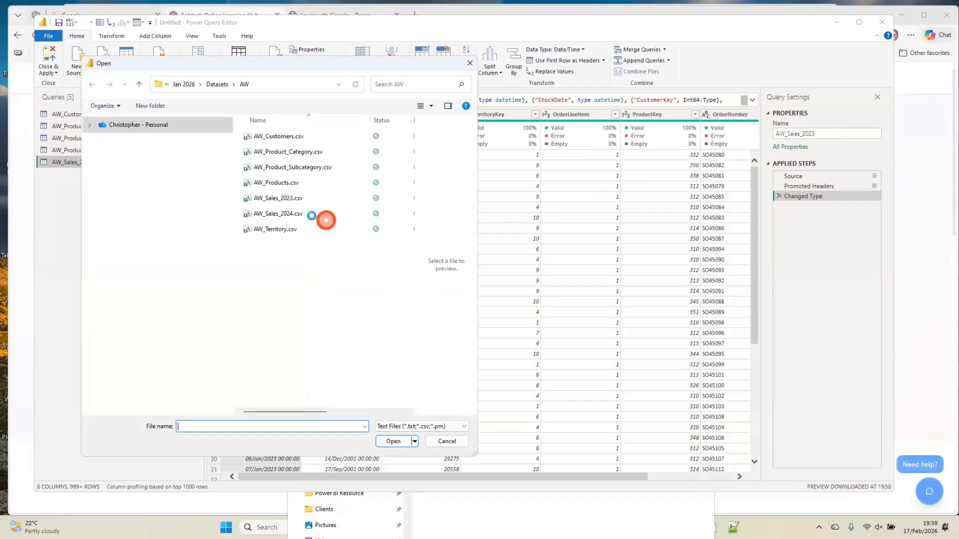
left_click(289, 214)
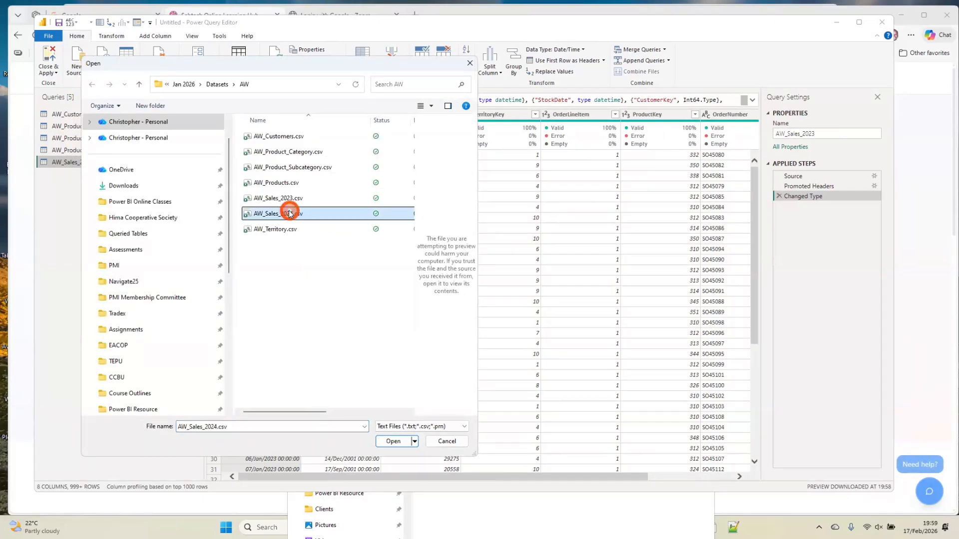
double_click(290, 214)
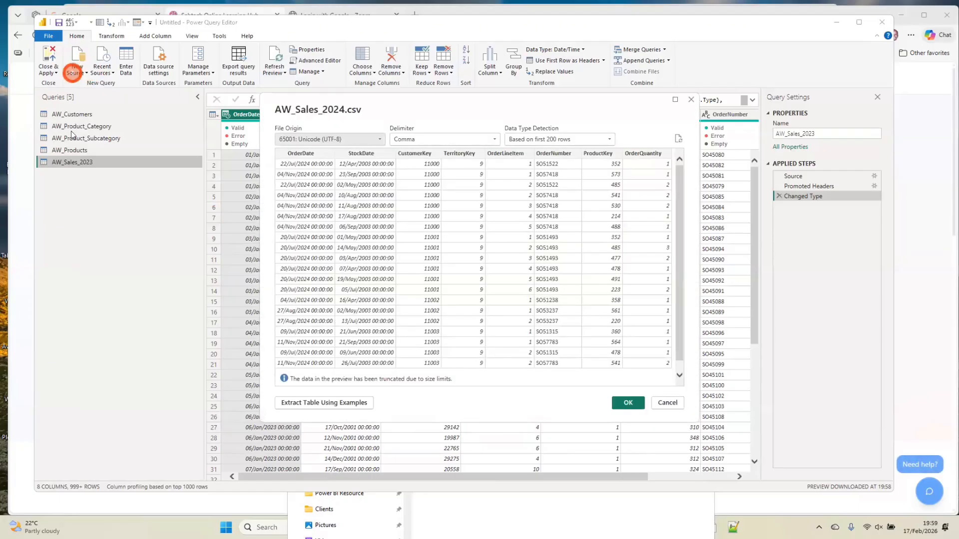
left_click(628, 403)
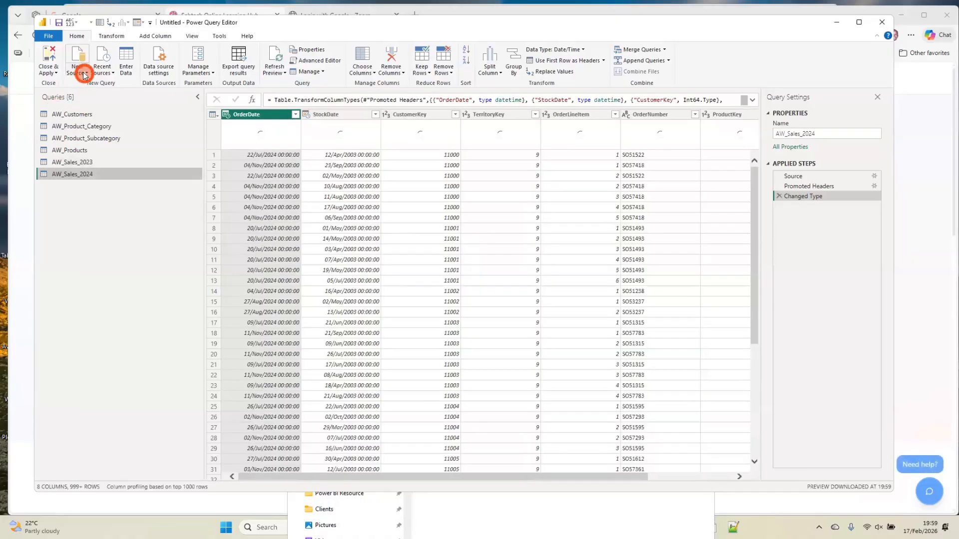
Examine the full list of data source connectors, including the Folder option, and close it without connecting
left_click(83, 74)
left_click(86, 188)
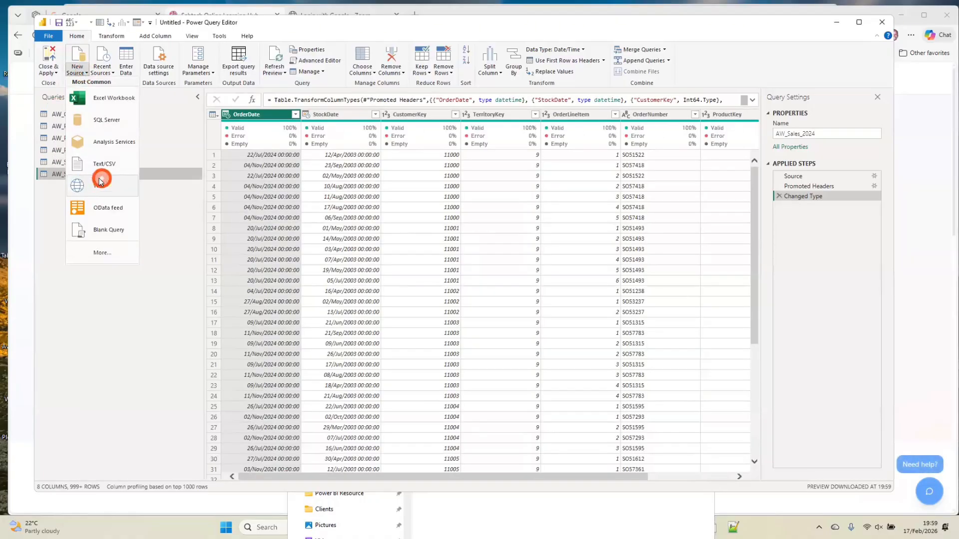
left_click(100, 254)
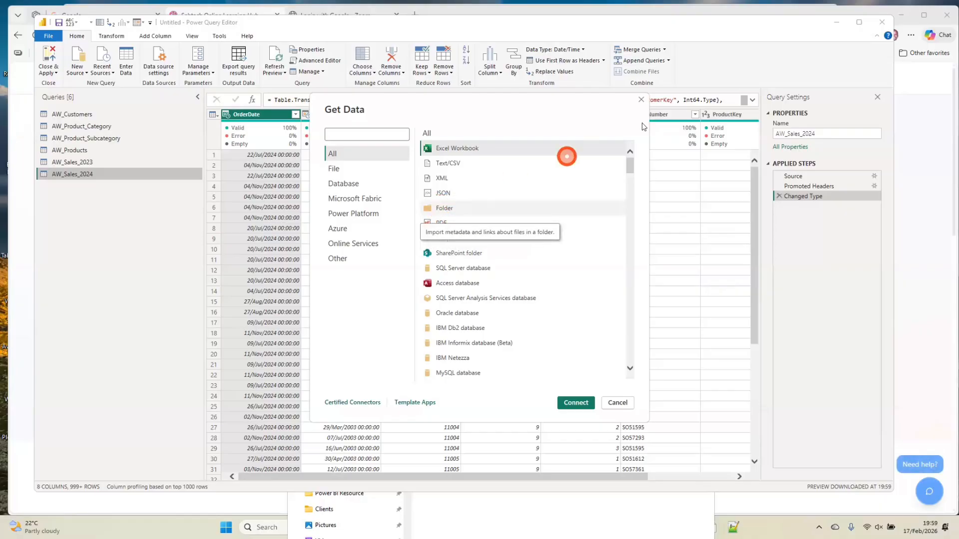
left_click(642, 102)
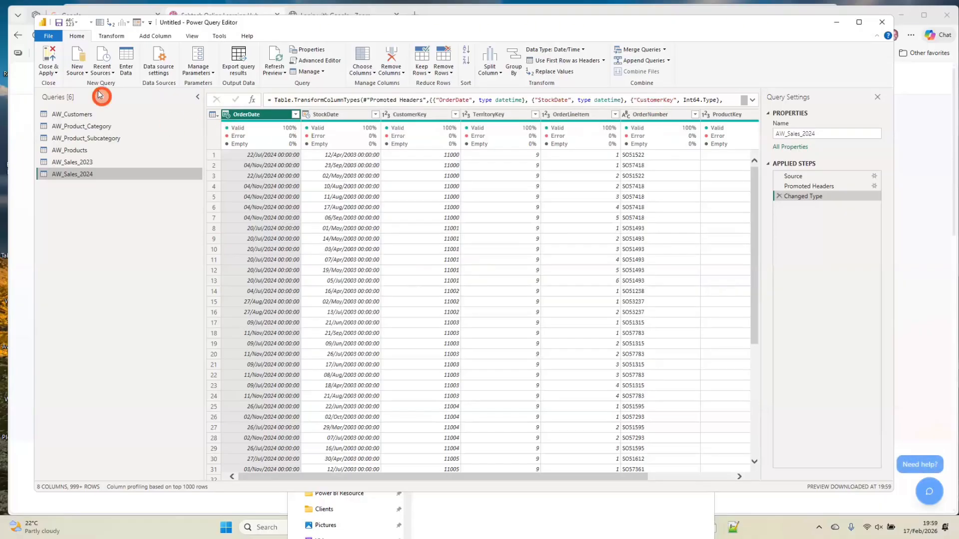
Import AW_Territory.csv as a new Text/CSV query with the default preview settings
left_click(84, 75)
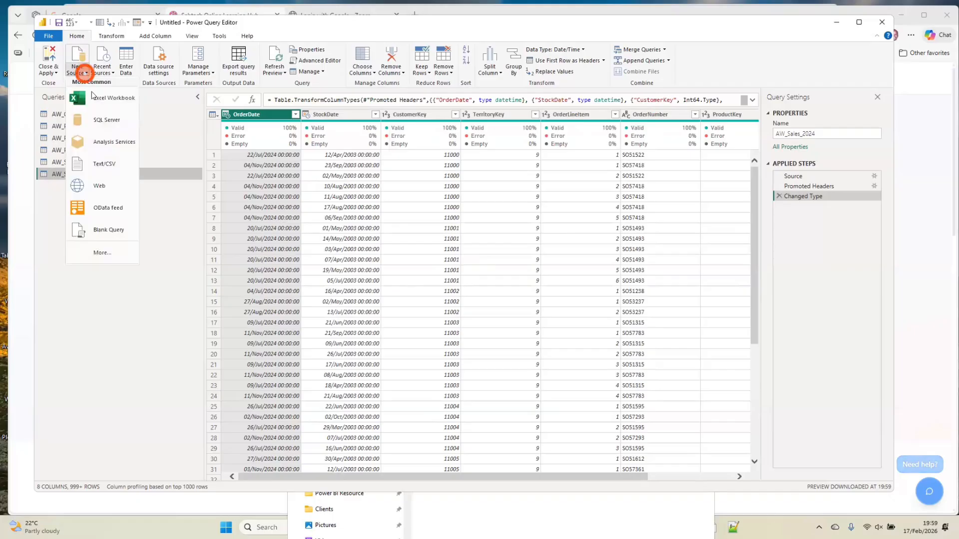
left_click(110, 170)
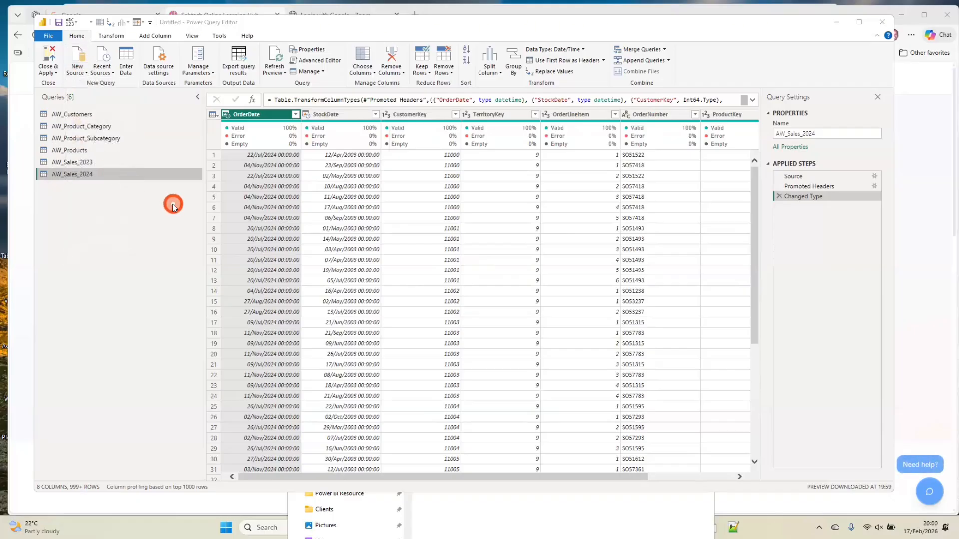
left_click(302, 229)
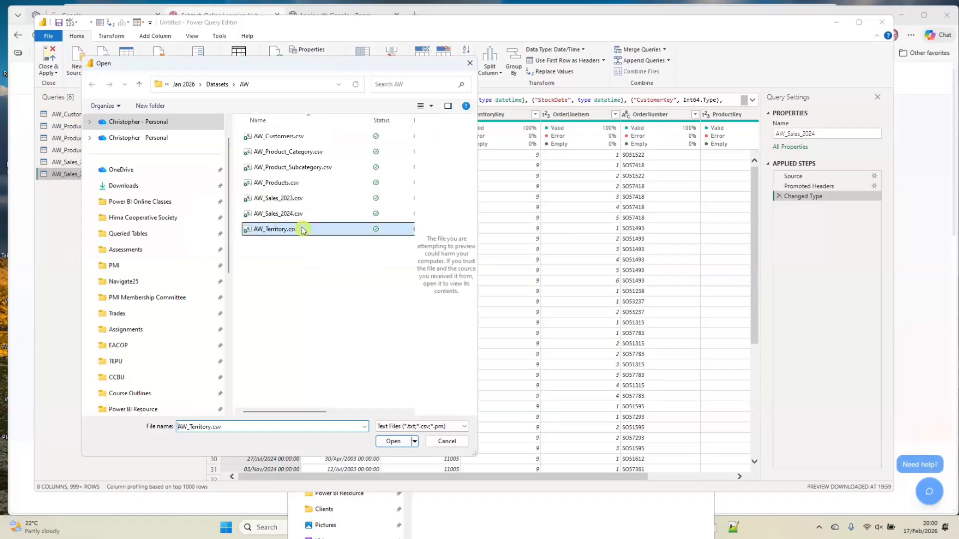
double_click(303, 229)
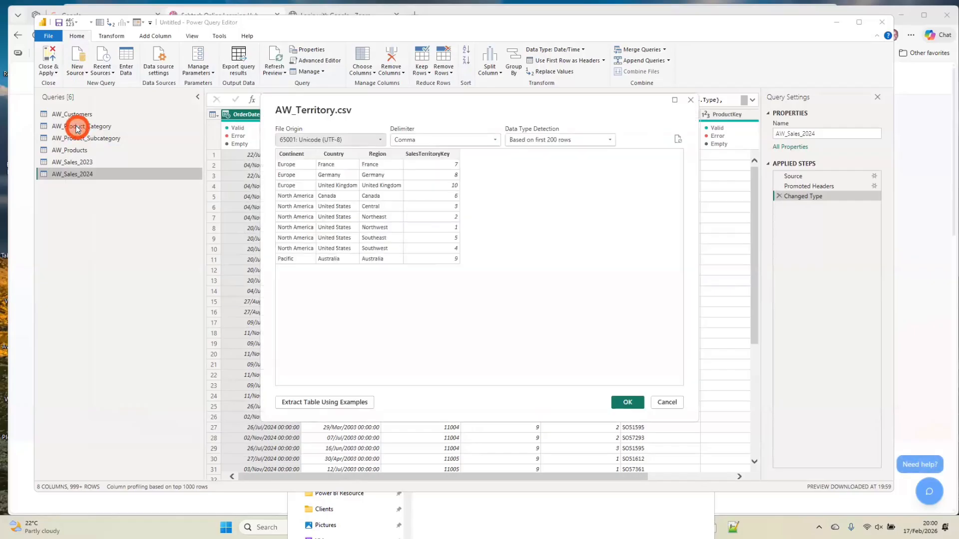
left_click(628, 403)
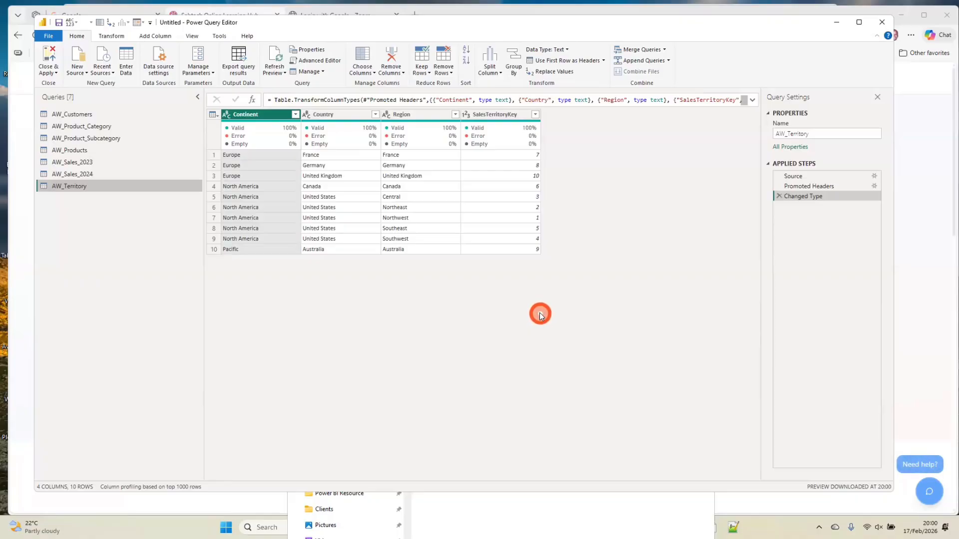
Change the CustomerKey column's data type to Text in the AW_Customers query, replacing the current type conversion
left_click(91, 119)
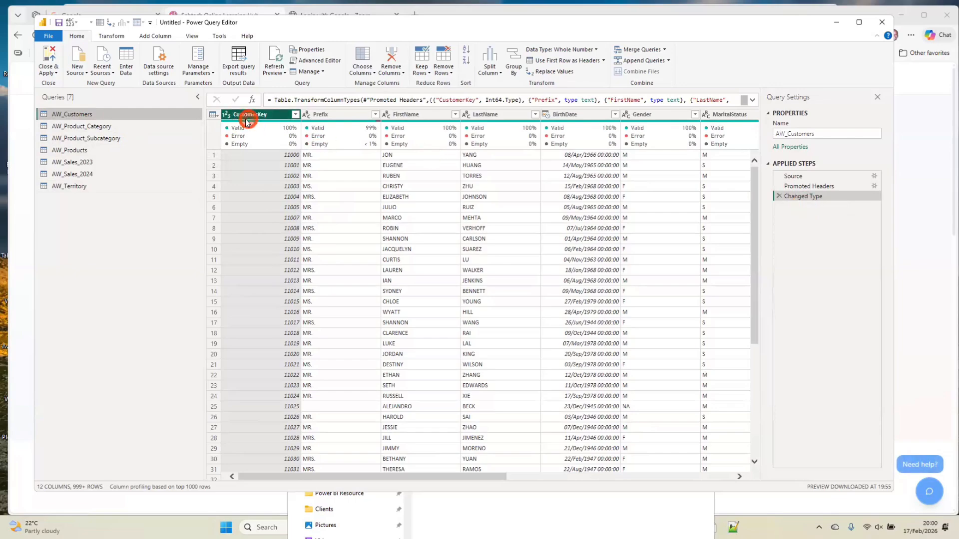
mouse_move(242, 131)
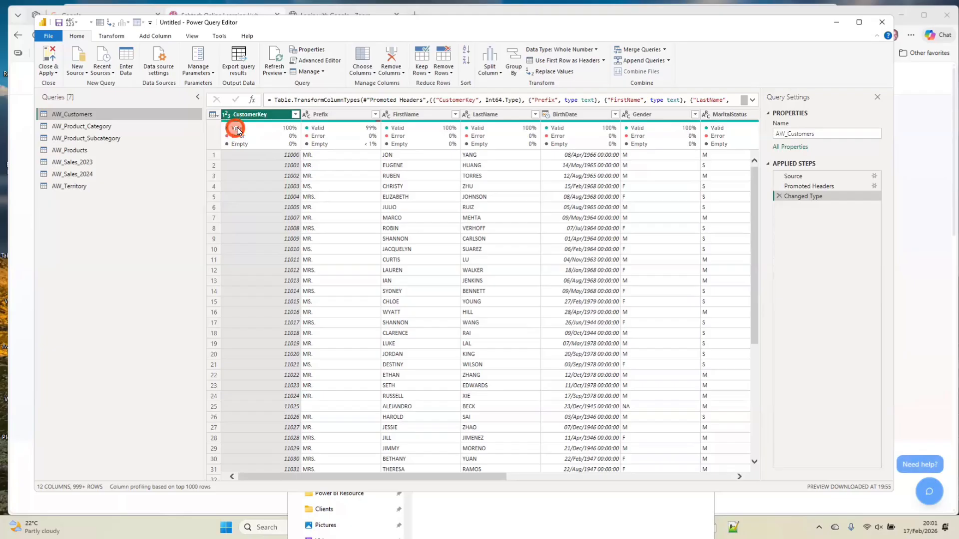
left_click(274, 239)
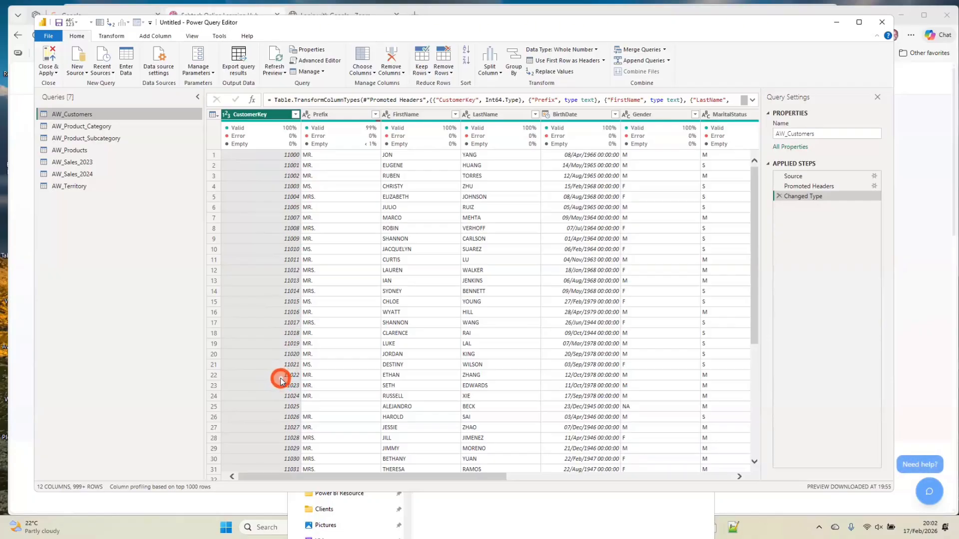
left_click(226, 115)
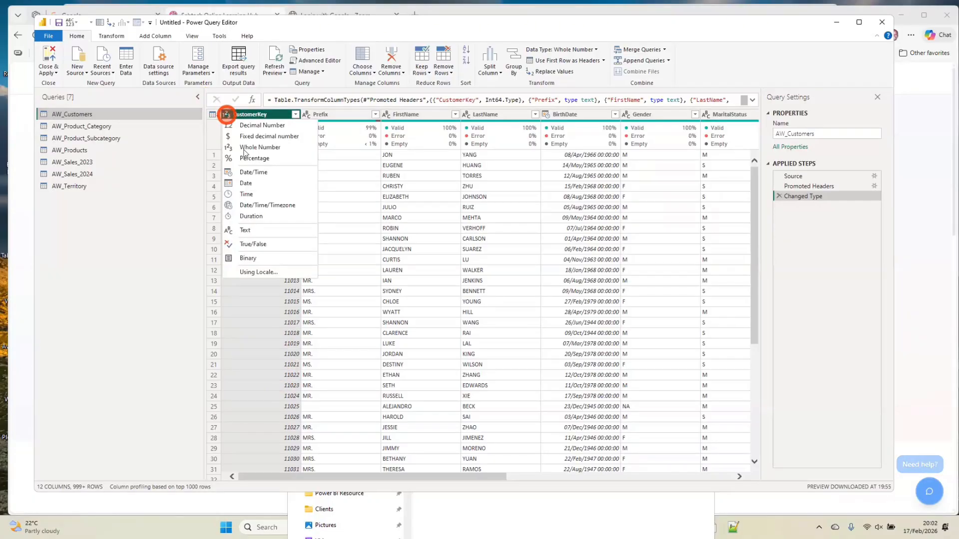
left_click(245, 230)
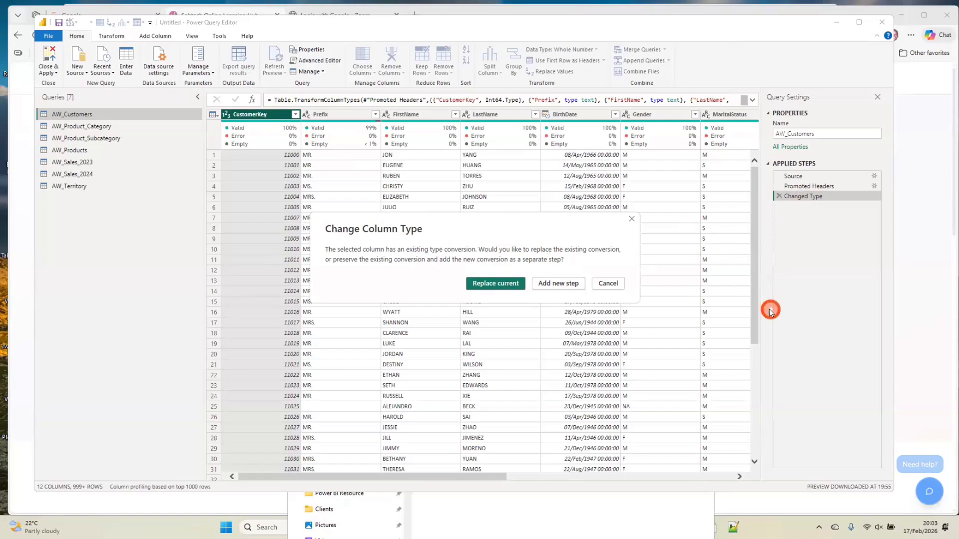
left_click(510, 287)
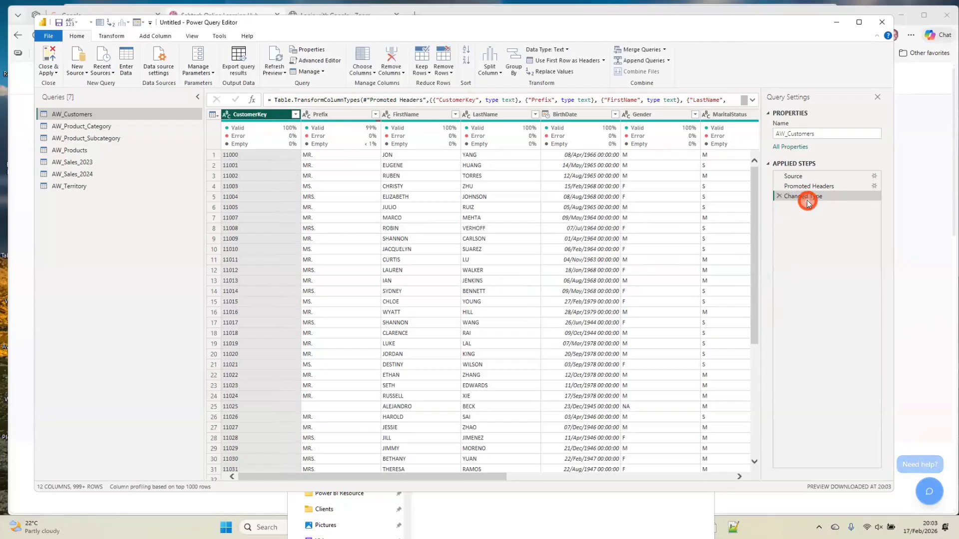
Expand the formula of the Changed Type step in AW_Customers and highlight its CustomerKey type definition
left_click(752, 100)
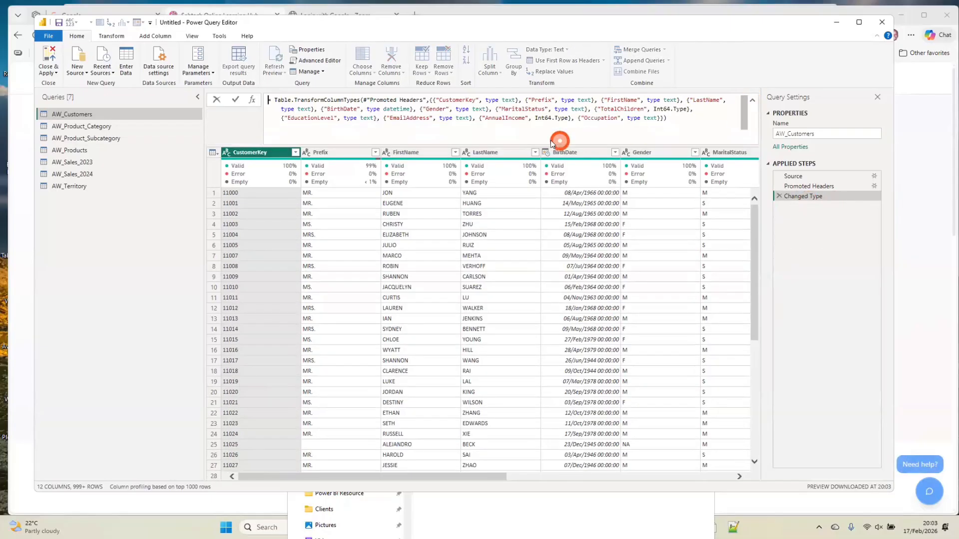
left_click_drag(436, 100, 520, 99)
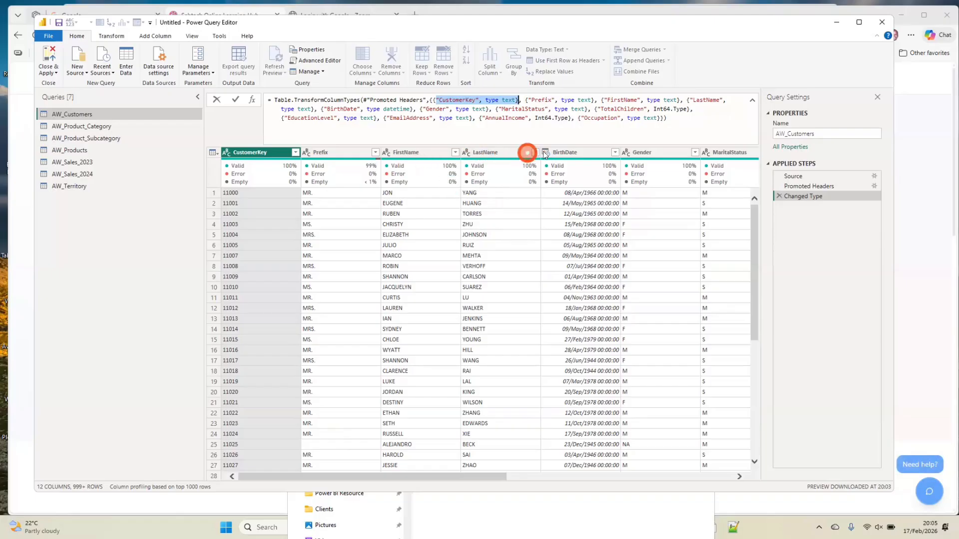
left_click(575, 220)
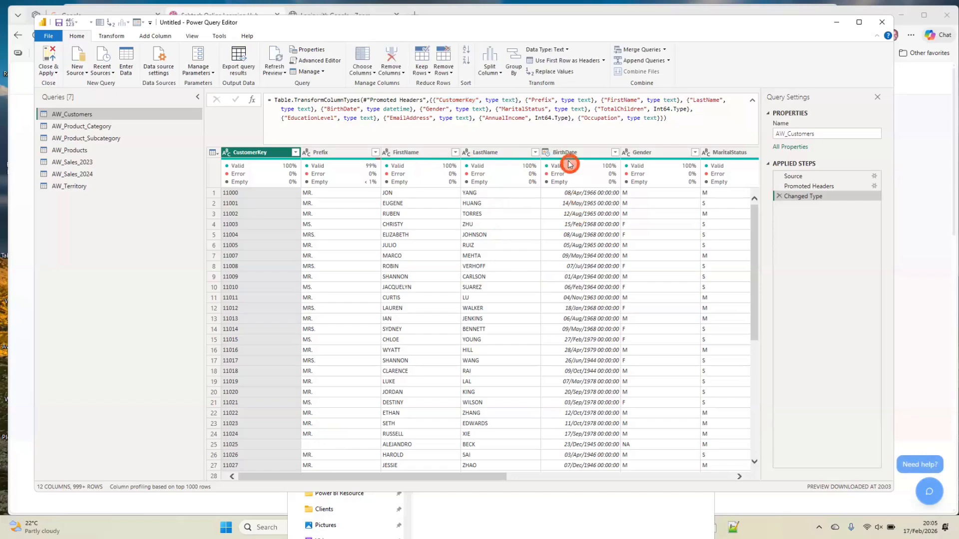
Review the data types and quality of the remaining AW_Customers columns, from BirthDate through TotalChildren to AnnualIncome and Occupation
mouse_move(569, 210)
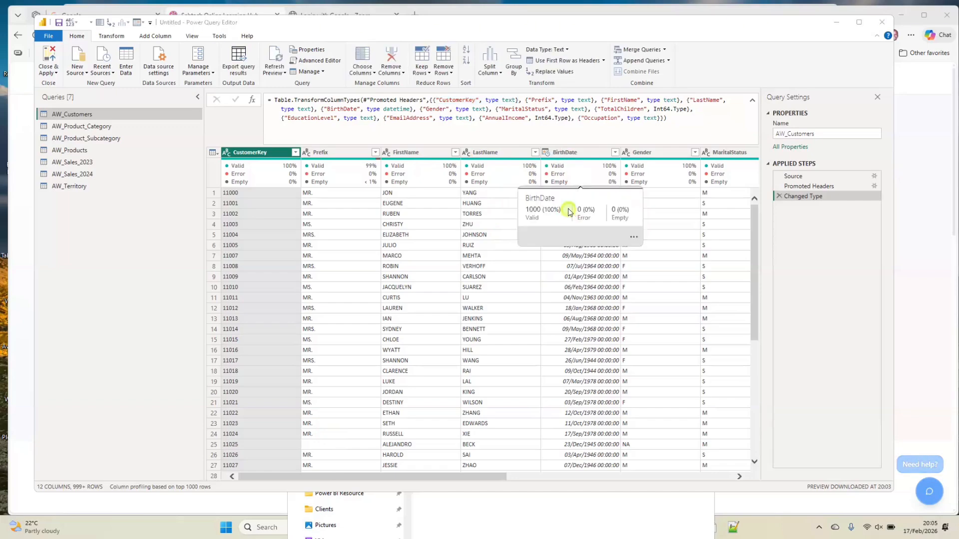
left_click(593, 276)
scroll(642, 242, "right", 3)
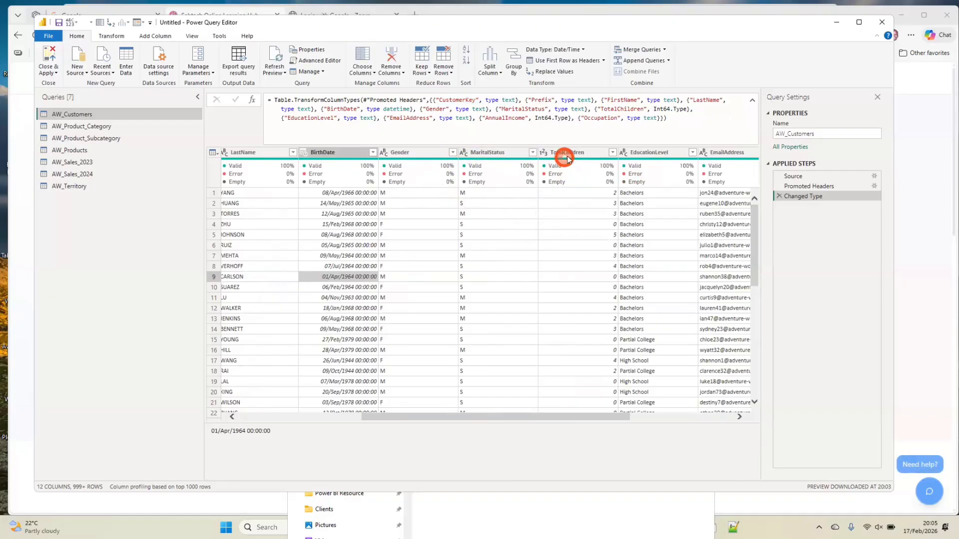
mouse_move(587, 187)
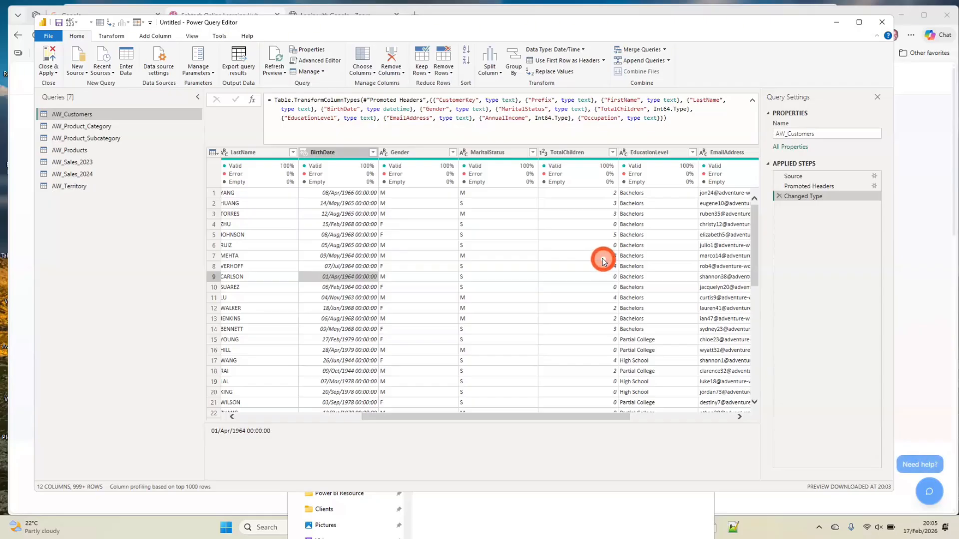
scroll(603, 260, "right", 3)
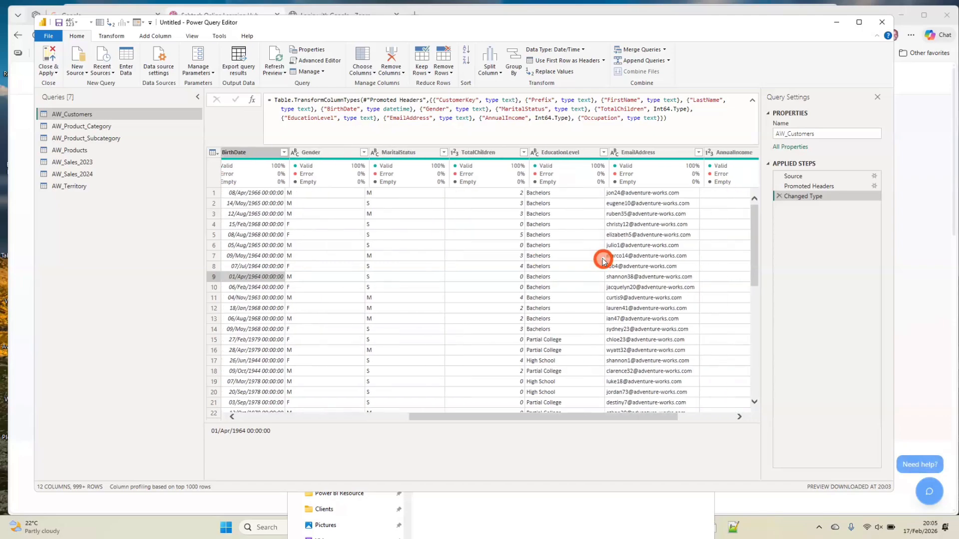
scroll(603, 261, "right", 1)
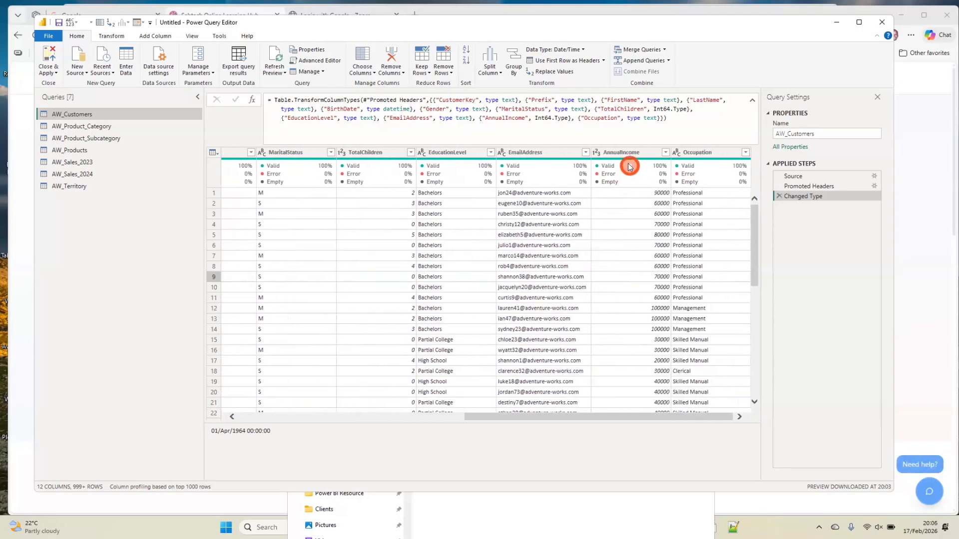
Convert ProductCategoryKey to Text in AW_Product_Category as a new separate step, and compare it with the original Changed Type step
mouse_move(618, 156)
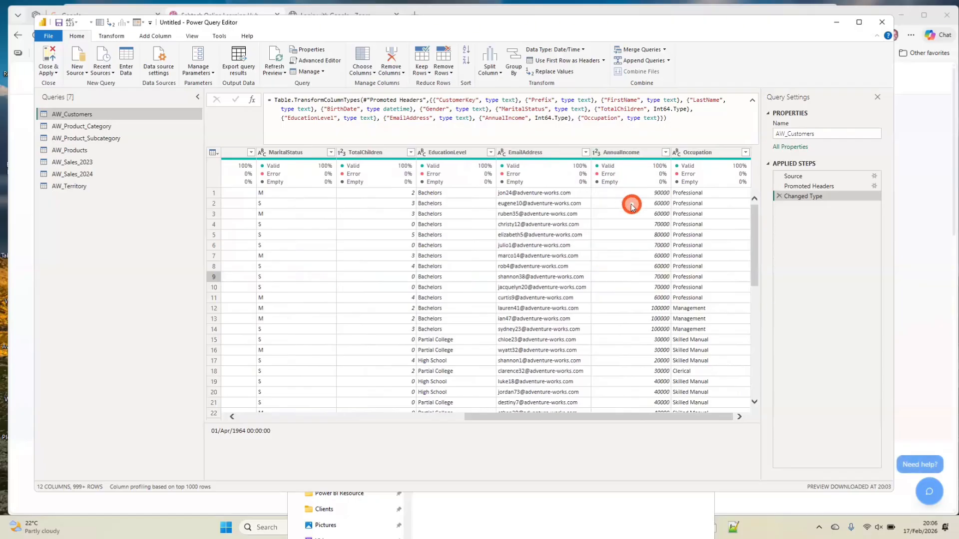
scroll(631, 205, "left", 10)
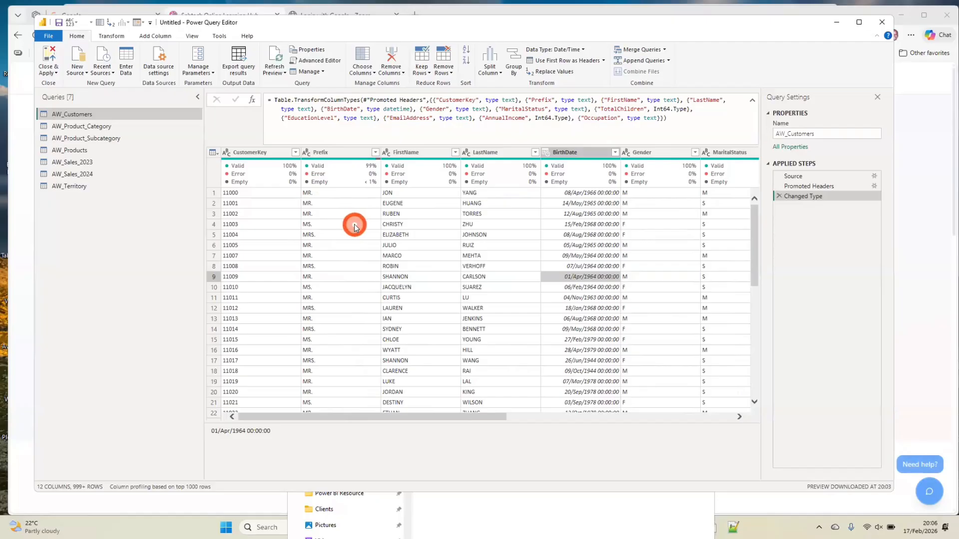
left_click(92, 131)
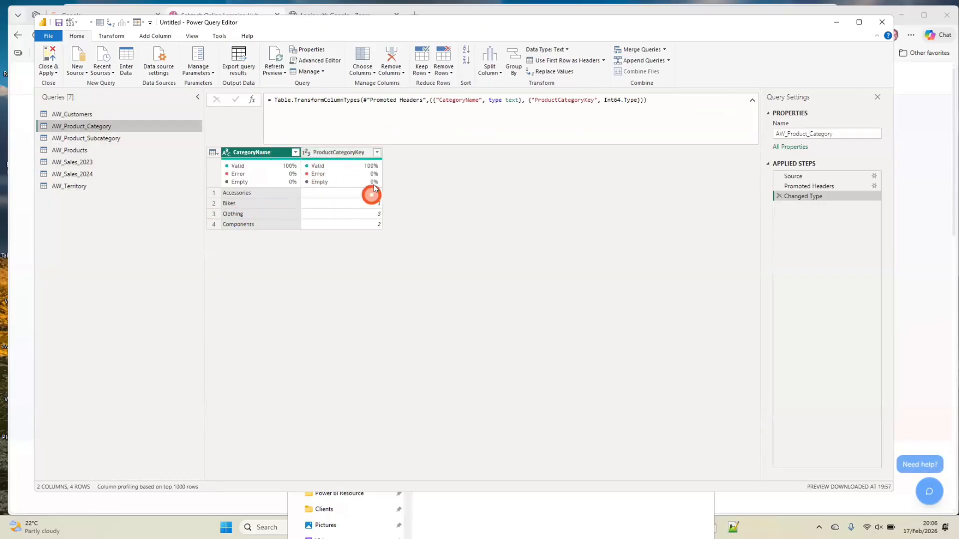
left_click(307, 153)
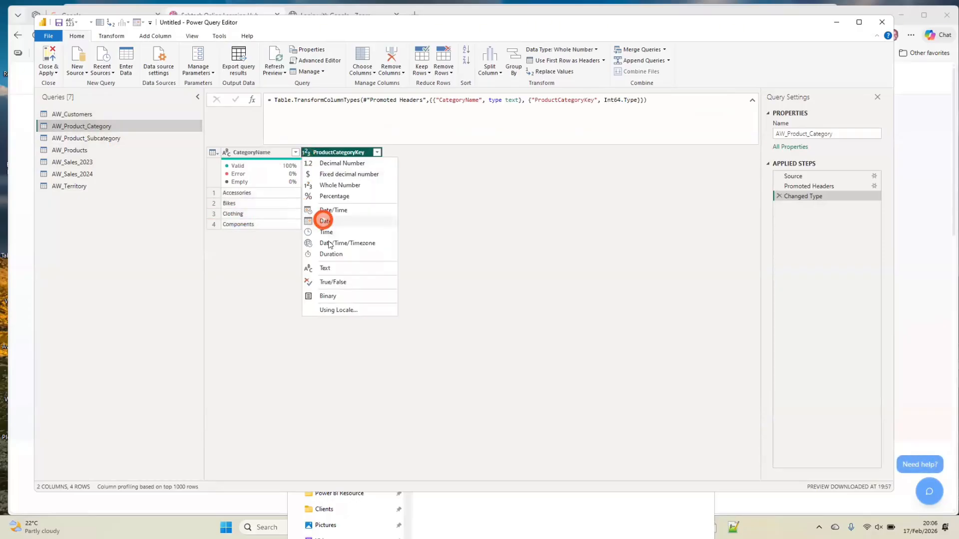
left_click(329, 269)
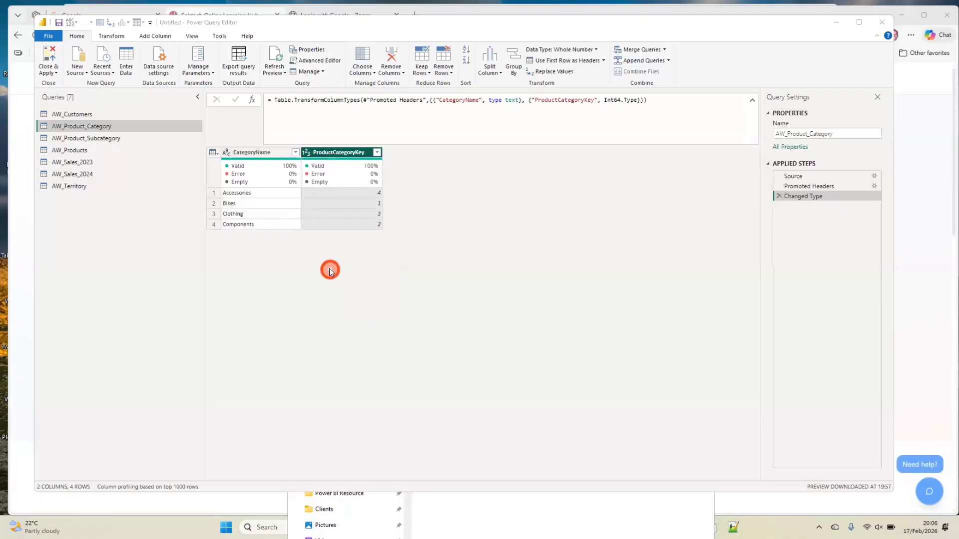
left_click(550, 288)
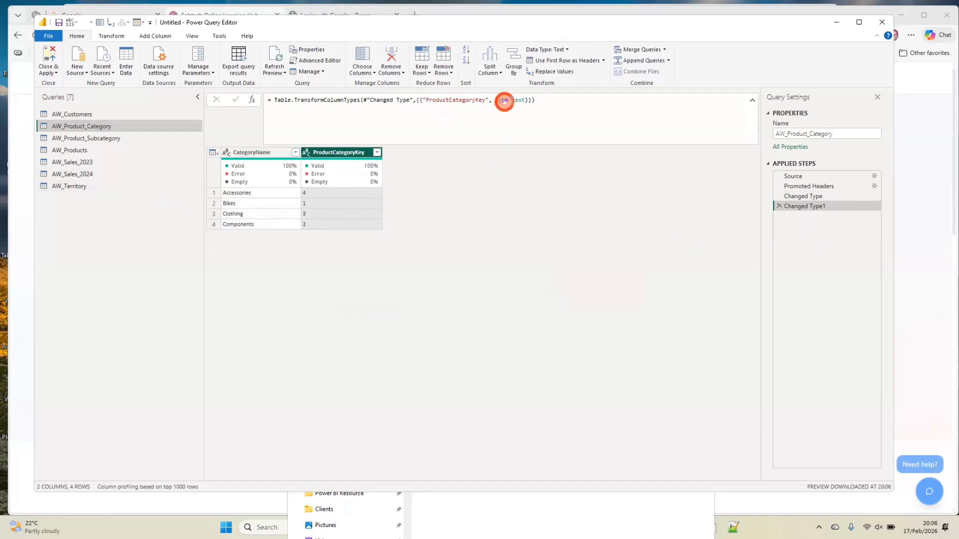
left_click(811, 196)
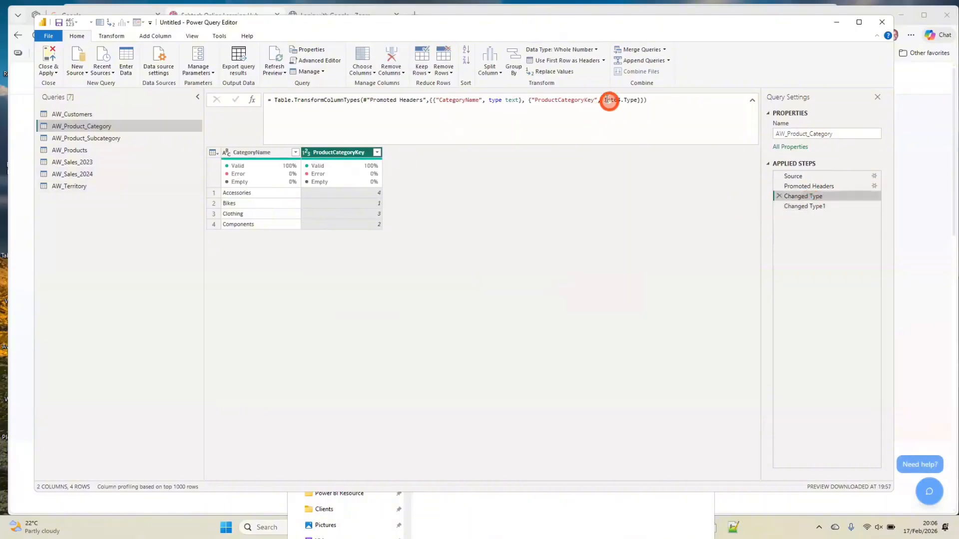
left_click(805, 206)
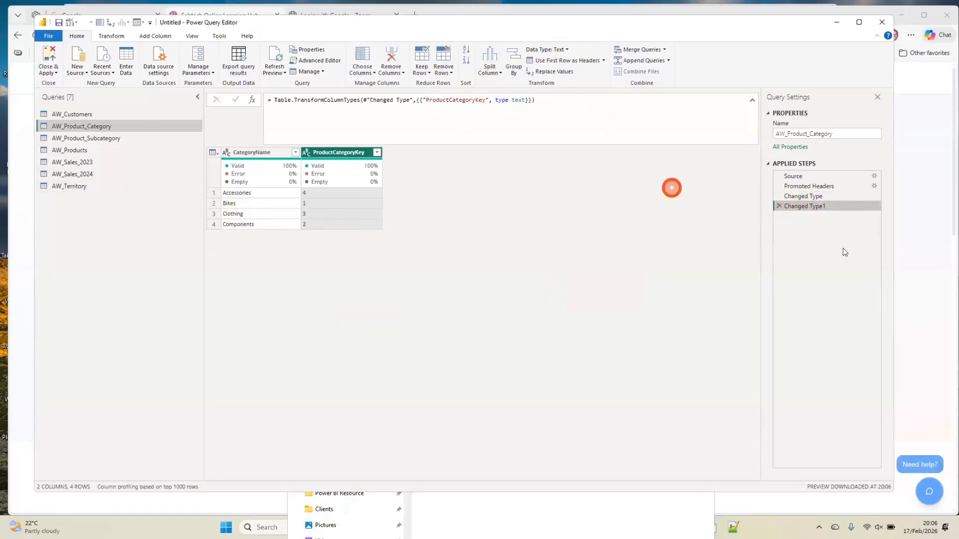
Change ProductCategoryKey and ProductSubcategoryKey to Text together in AW_Product_Subcategory, replacing the current type conversion
left_click(71, 138)
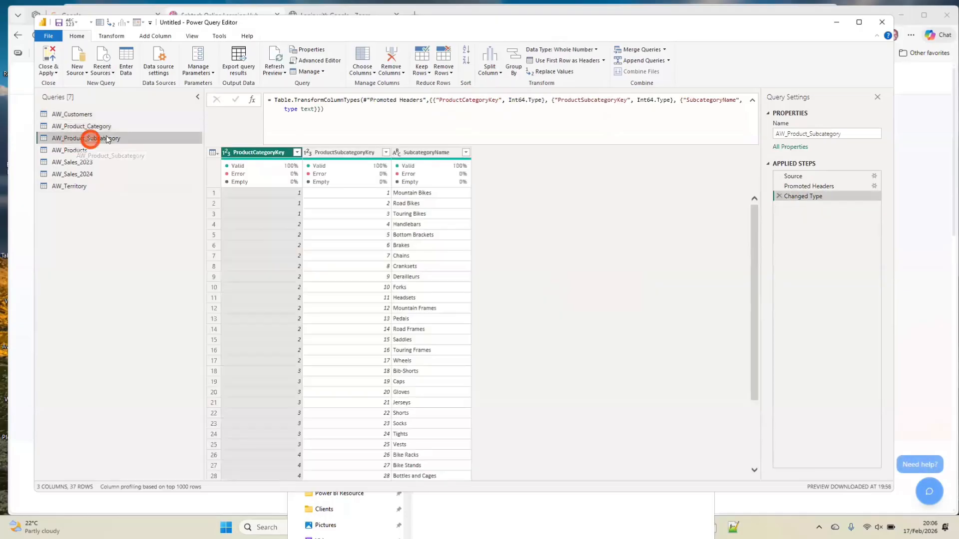
left_click(251, 173)
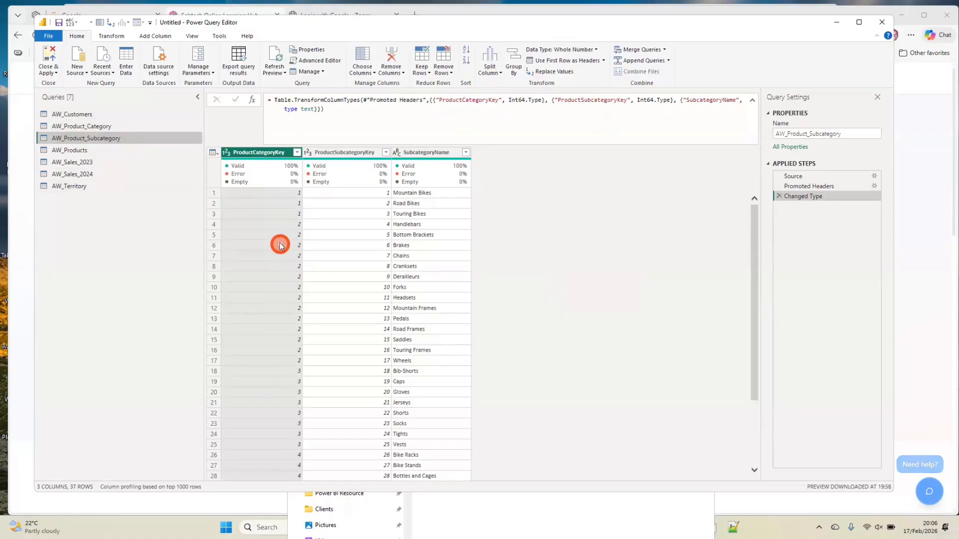
left_click(349, 153, "ctrl")
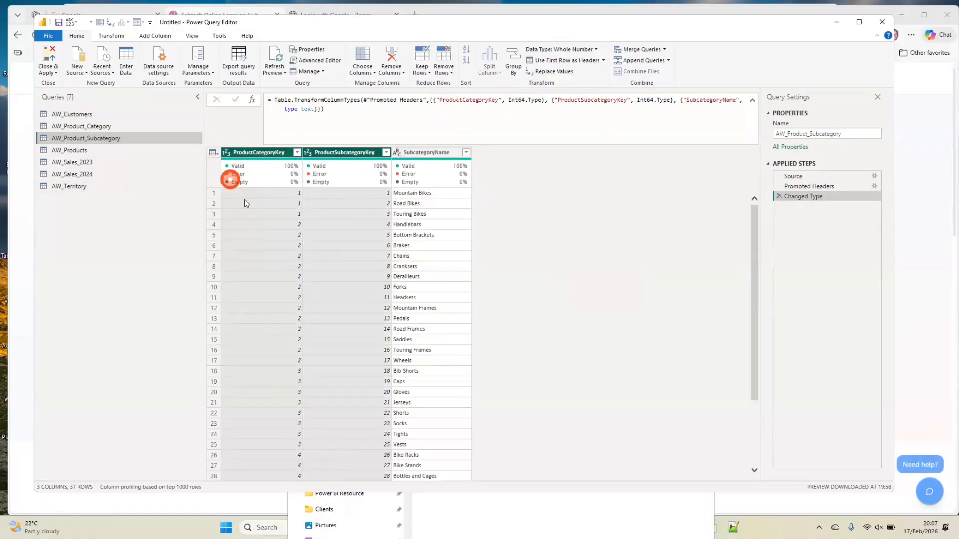
left_click(112, 36)
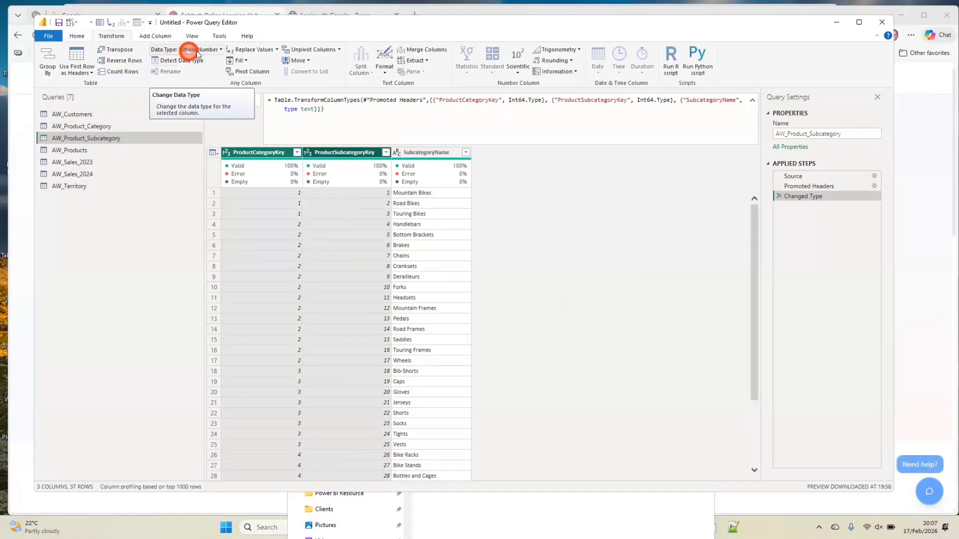
left_click(221, 50)
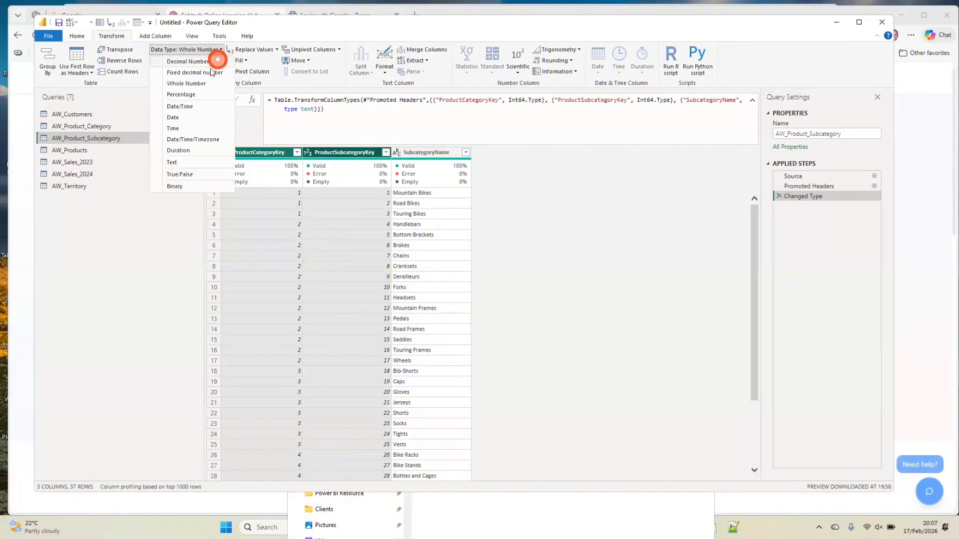
left_click(181, 163)
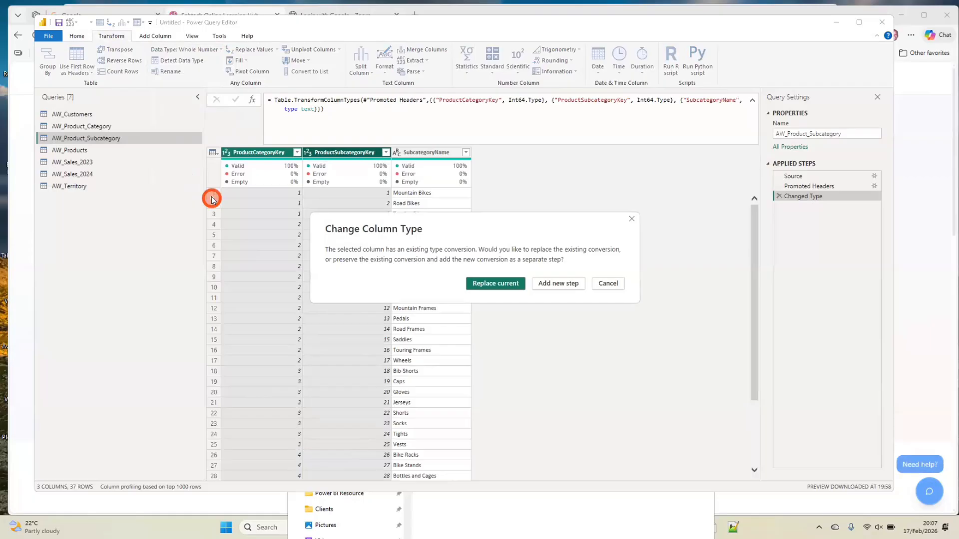
left_click(488, 284)
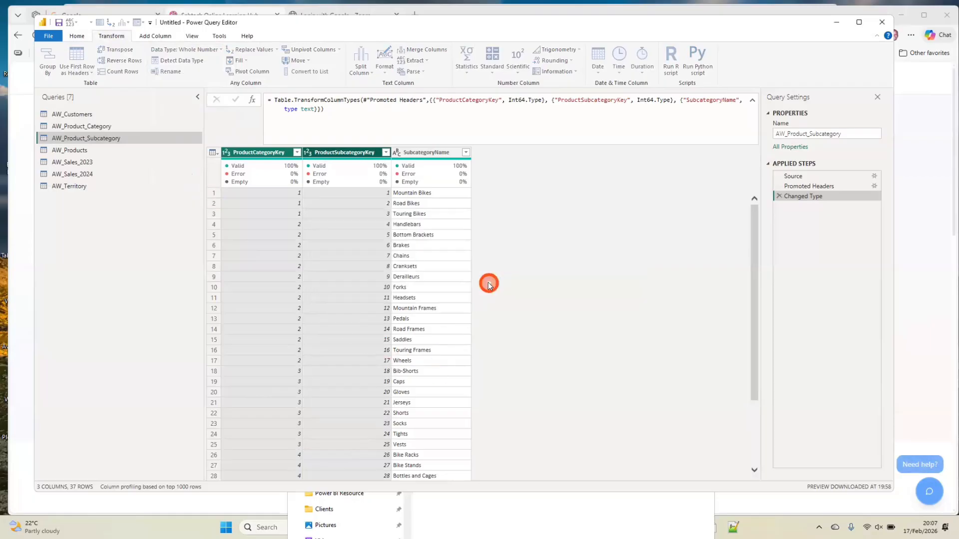
Change ProductKey and ProductSubcategoryKey to Text in AW_Products within the existing Changed Type step, and check the remaining columns' types
left_click(70, 152)
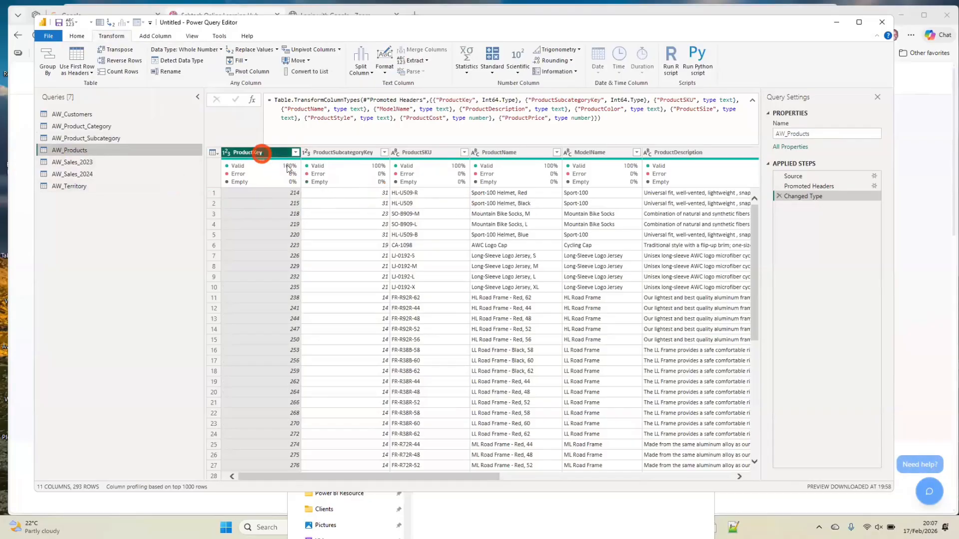
left_click(343, 152, "ctrl")
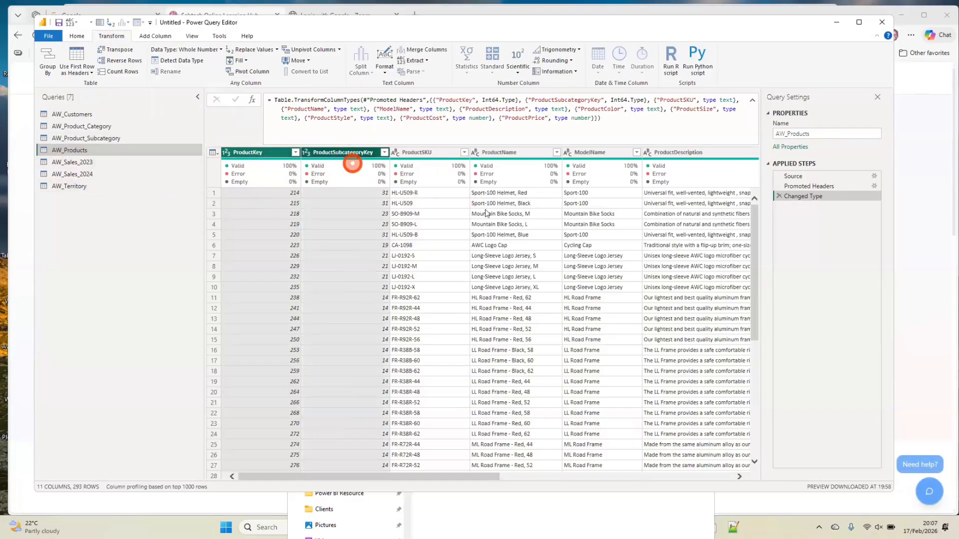
left_click(220, 50)
left_click(182, 157)
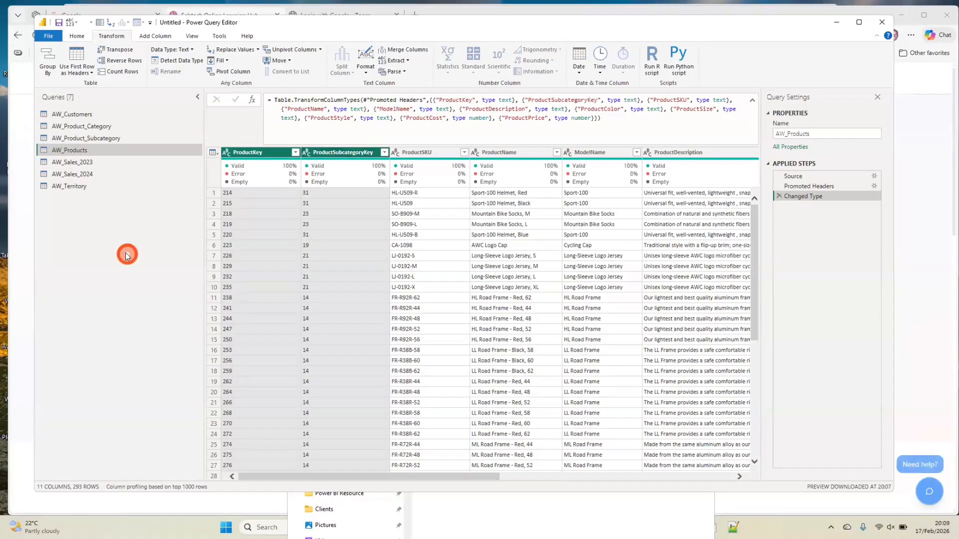
left_click(783, 62)
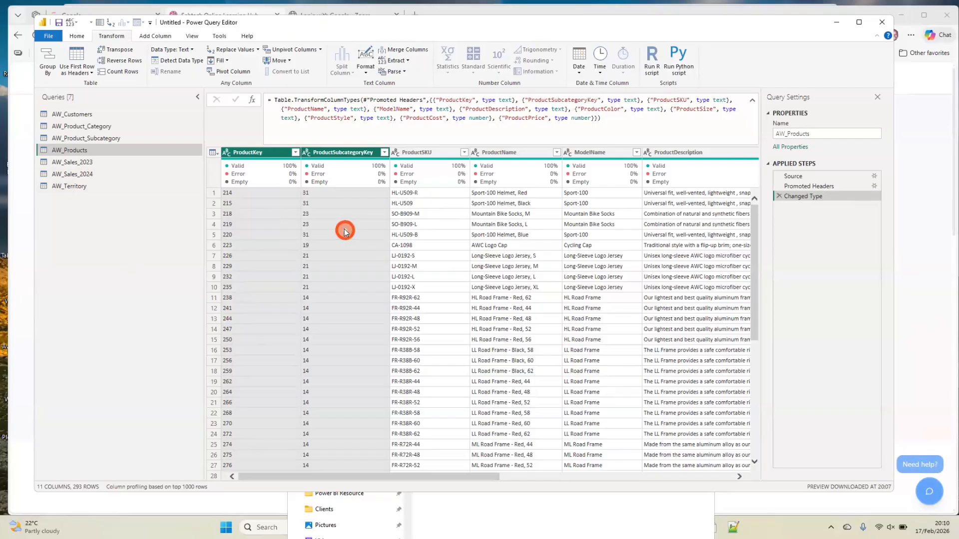
scroll(346, 231, "right", 10)
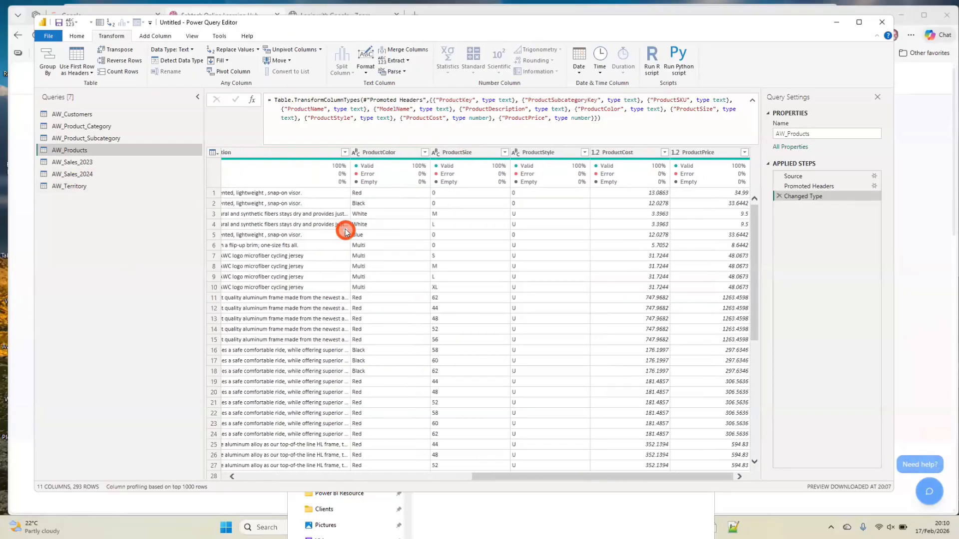
Change CustomerKey, TerritoryKey, OrderLineItem and ProductKey to Text together in AW_Sales_2023, replacing the current type conversion
left_click(68, 163)
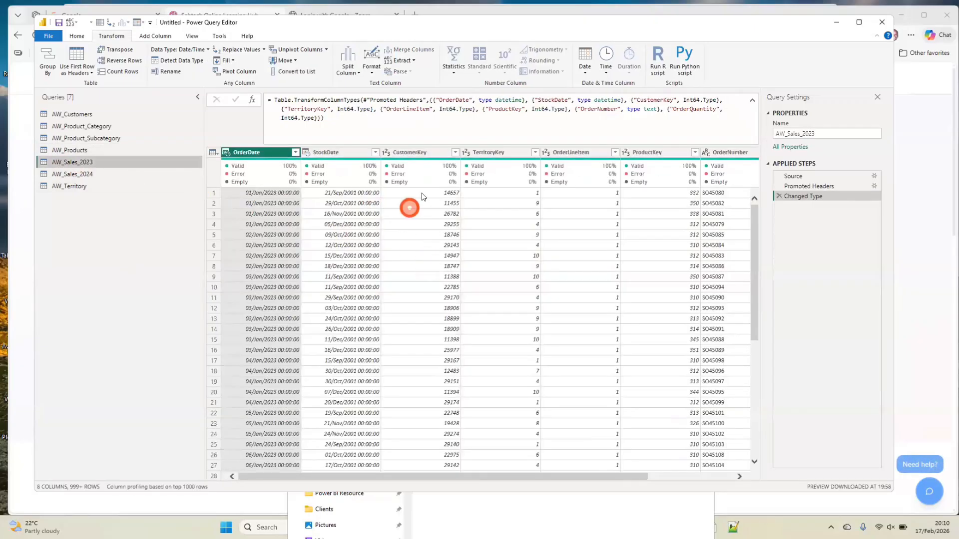
left_click(430, 153)
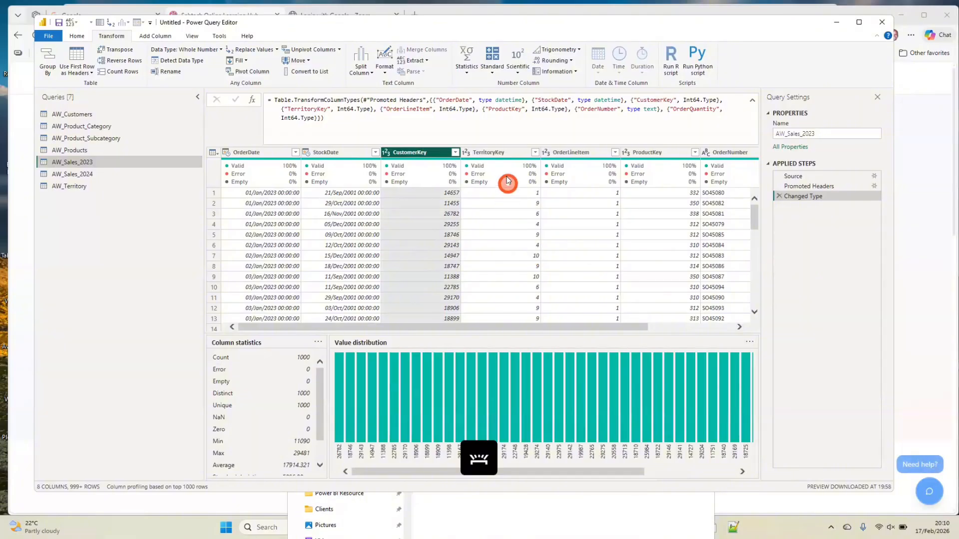
left_click(507, 153, "ctrl")
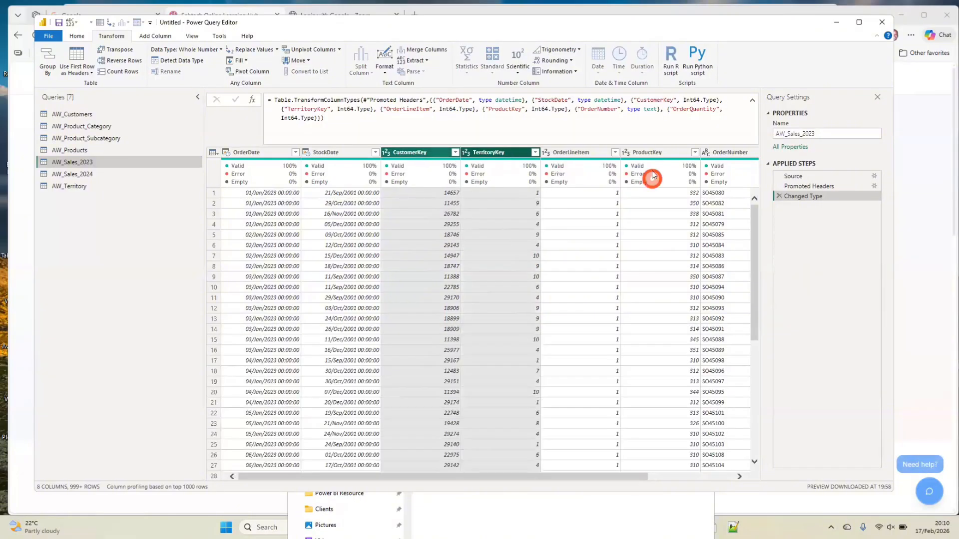
left_click(649, 153, "ctrl")
scroll(655, 225, "right", 3)
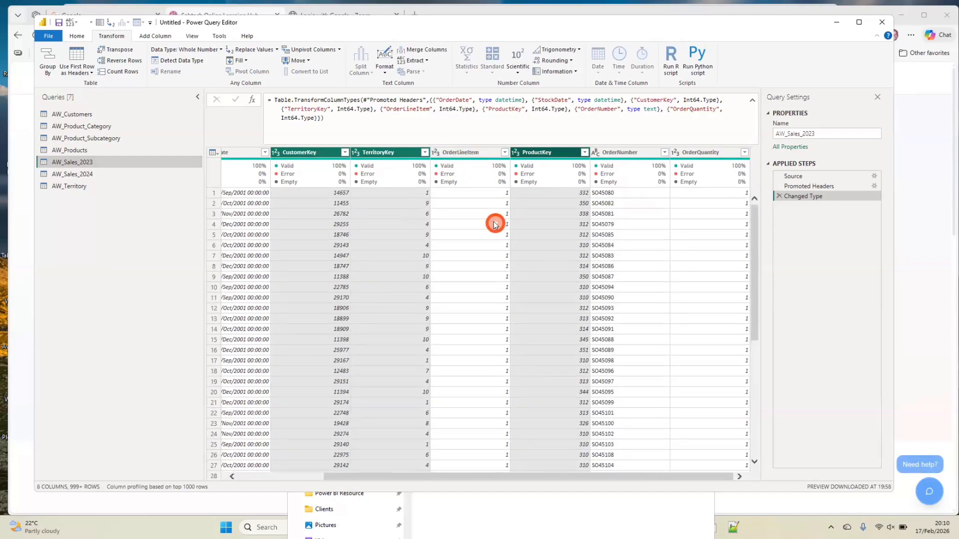
left_click(476, 152, "ctrl")
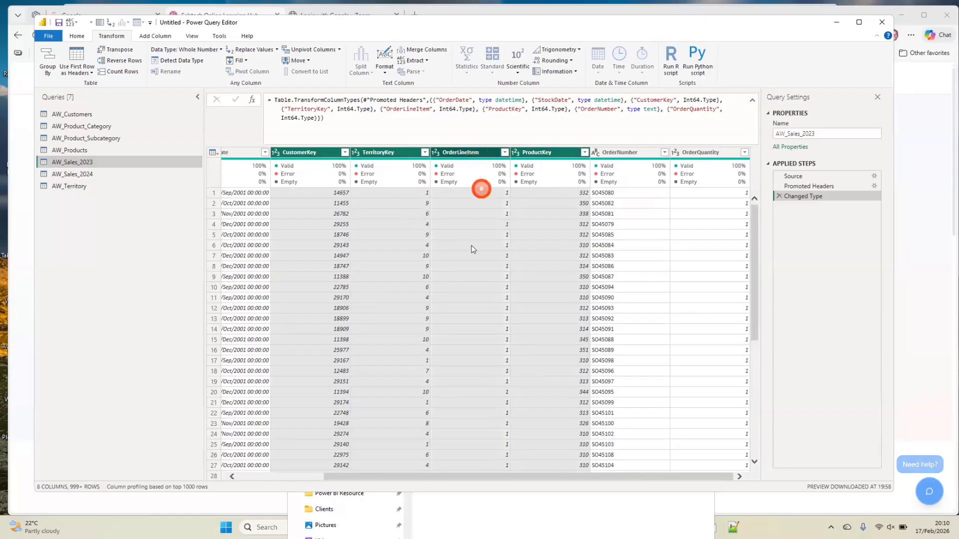
scroll(474, 249, "left", 3)
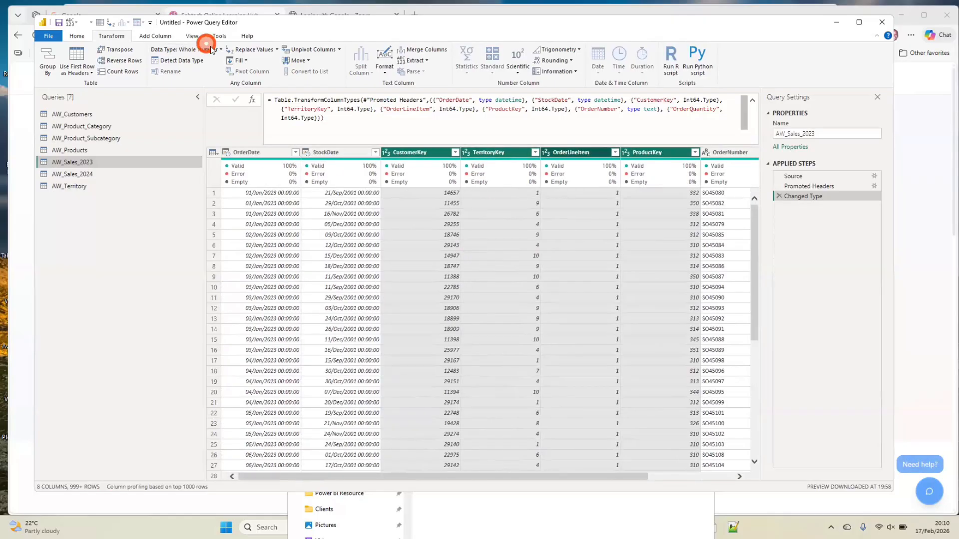
left_click(199, 49)
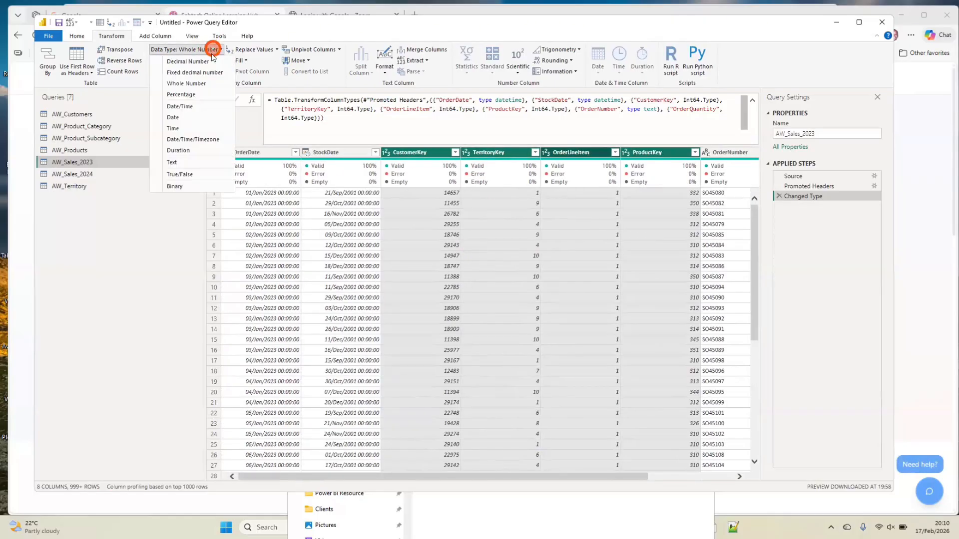
left_click(178, 162)
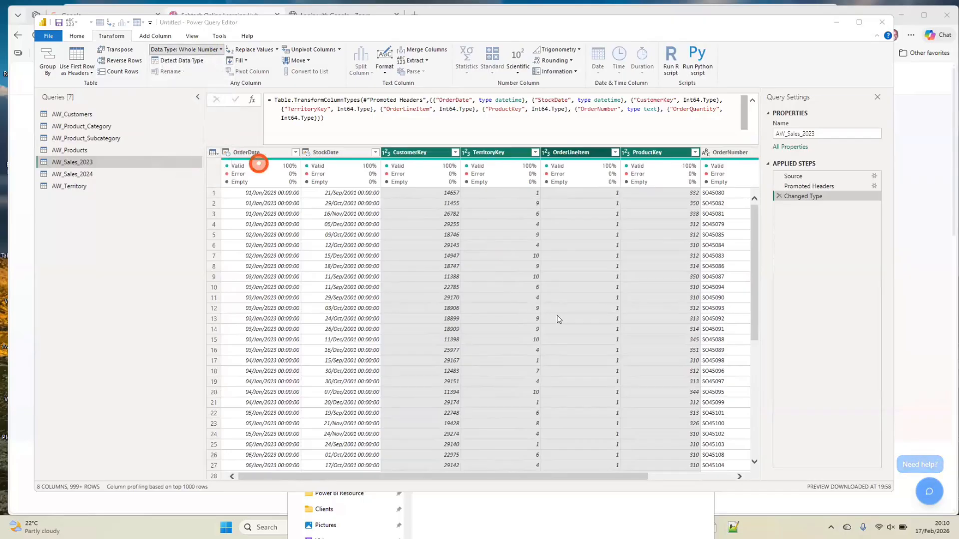
left_click(507, 286)
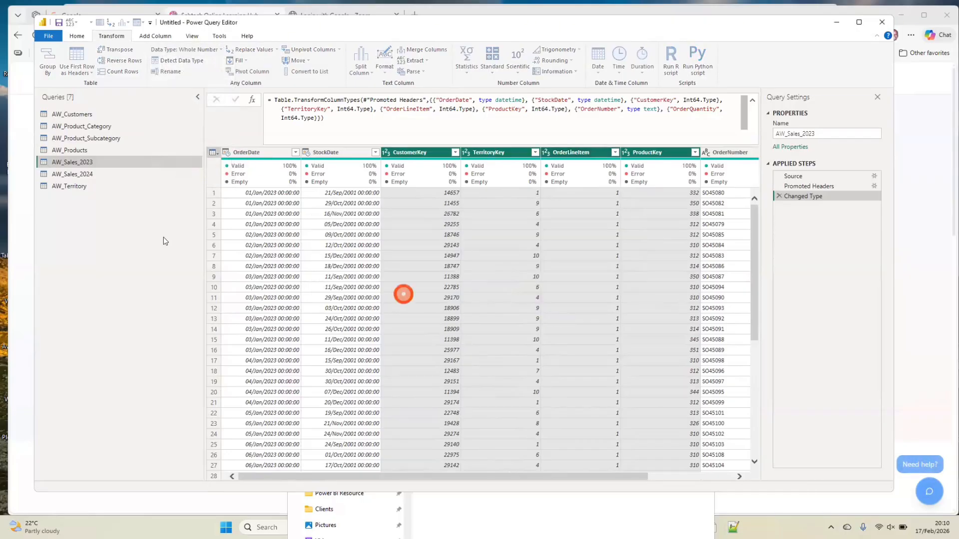
Change CustomerKey, TerritoryKey, OrderLineItem and ProductKey to Text together in AW_Sales_2024, replacing the current type conversion
left_click(90, 175)
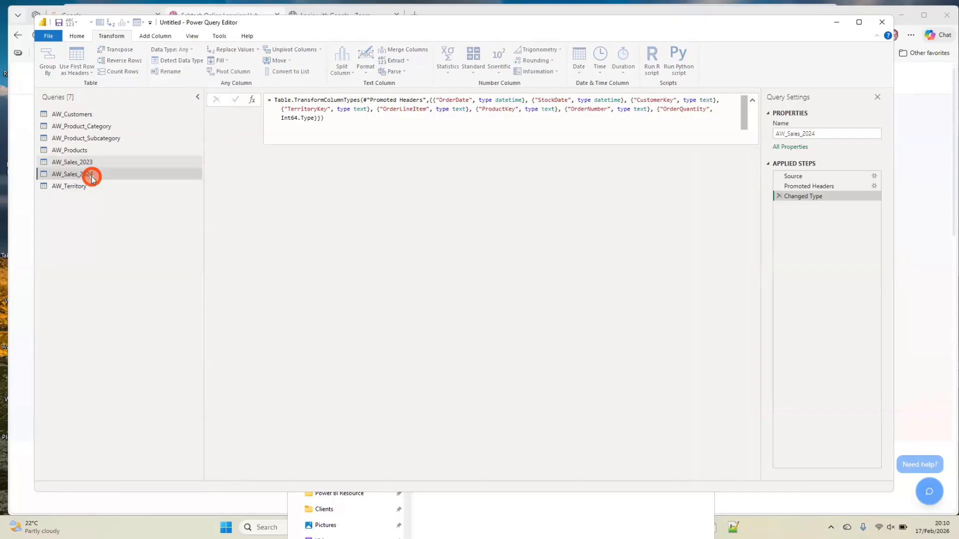
left_click(413, 153)
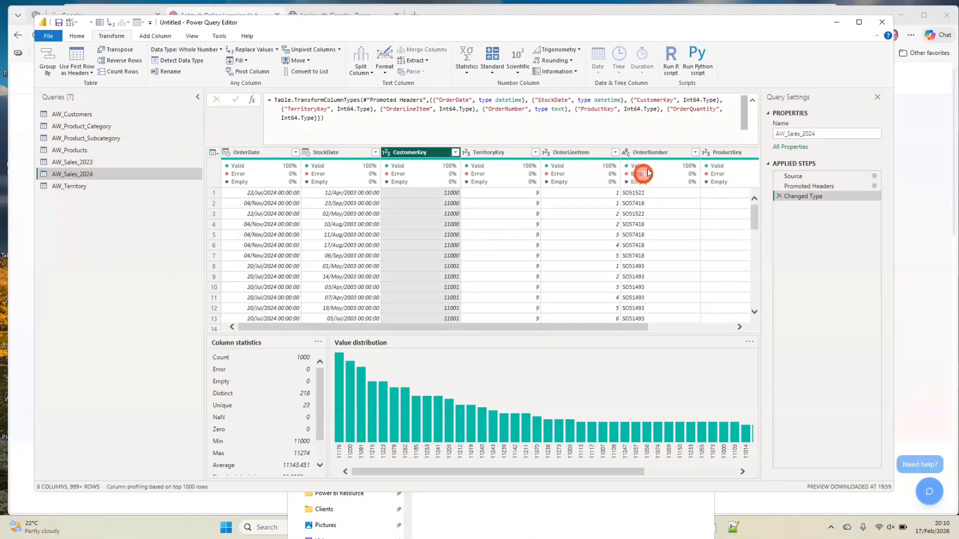
left_click(489, 152, "ctrl")
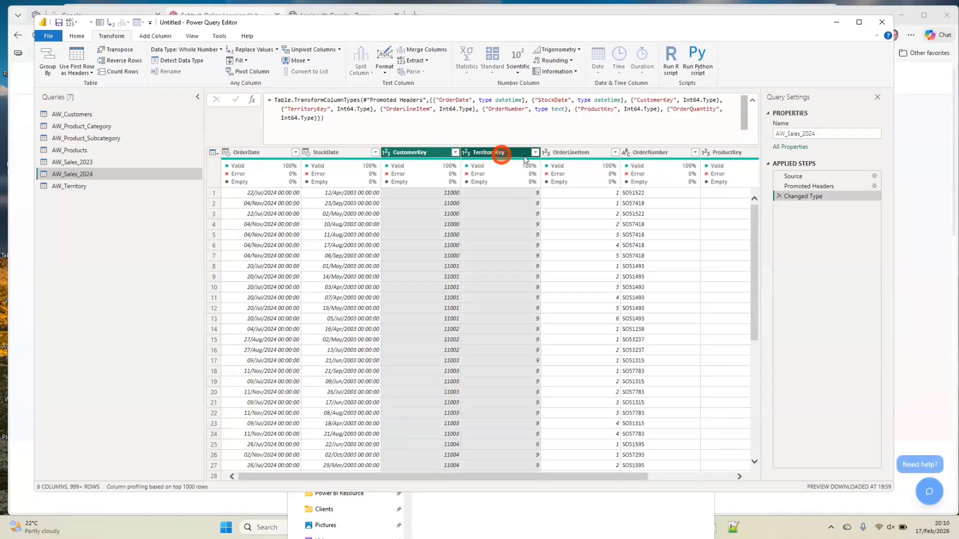
left_click(558, 153, "ctrl")
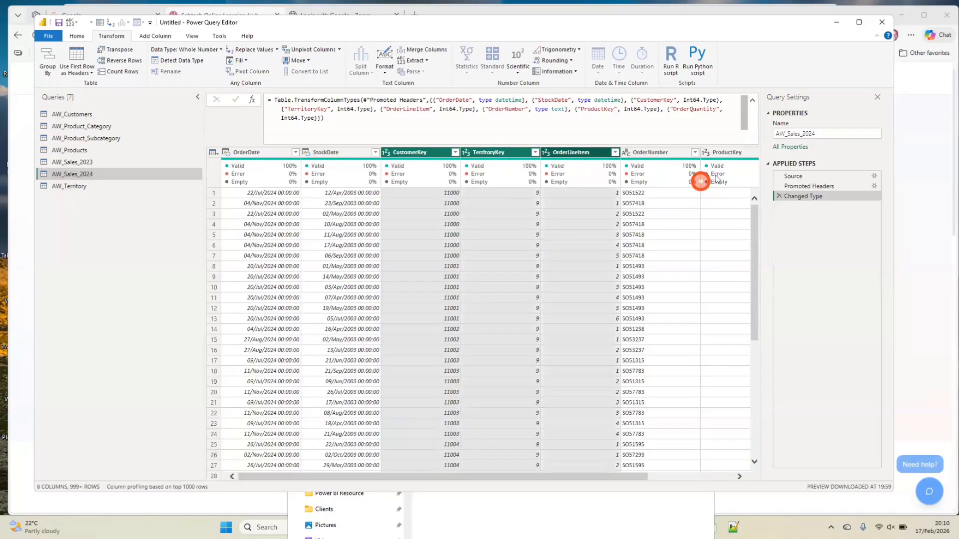
mouse_move(713, 180)
scroll(660, 227, "right", 3)
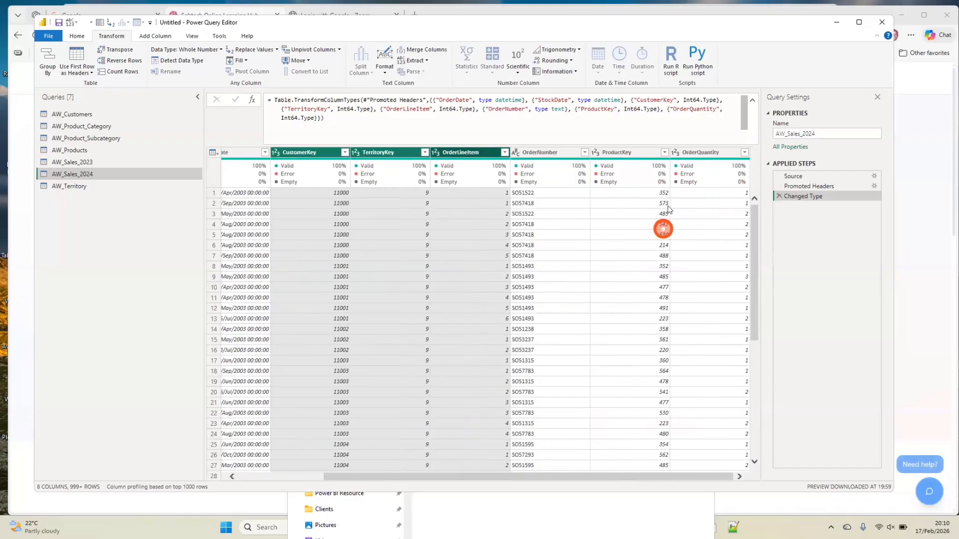
left_click(646, 153, "ctrl")
left_click(216, 50)
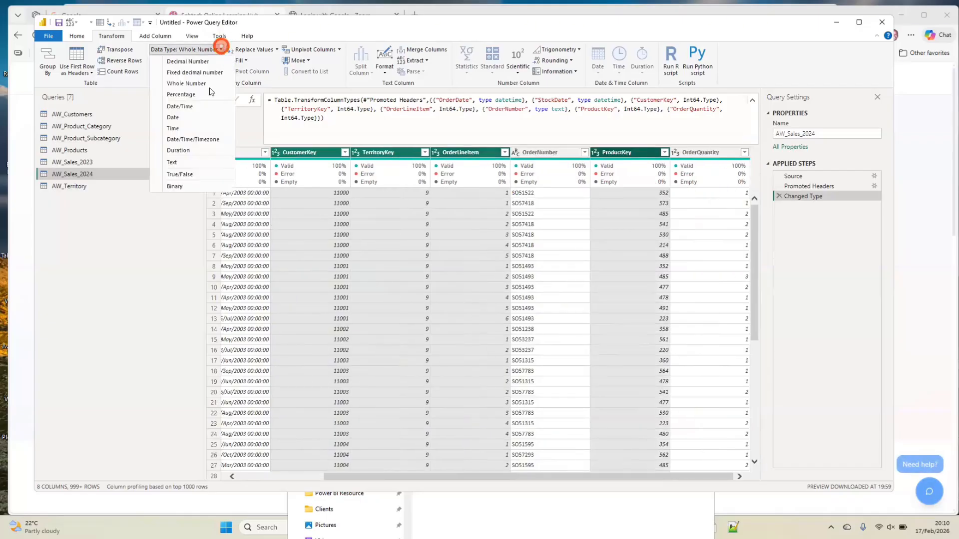
left_click(179, 161)
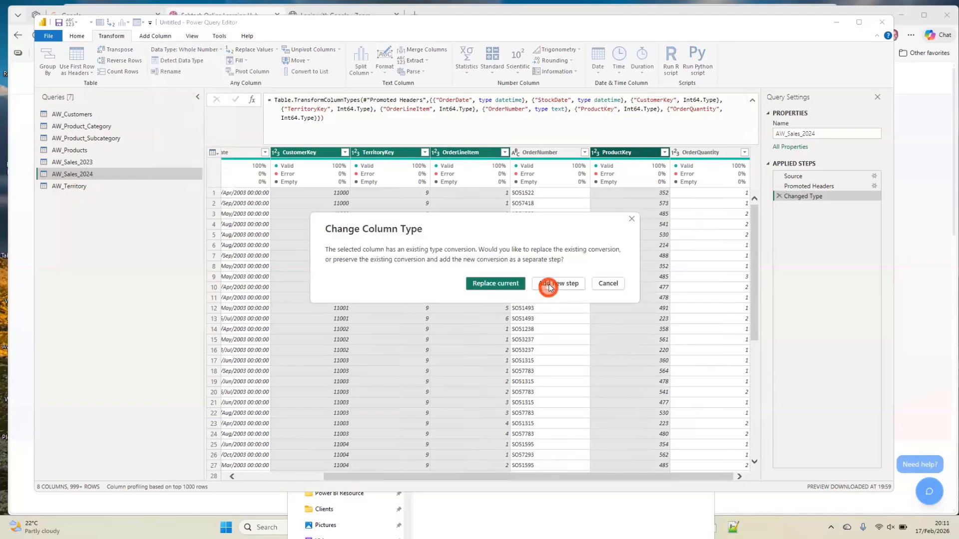
left_click(506, 283)
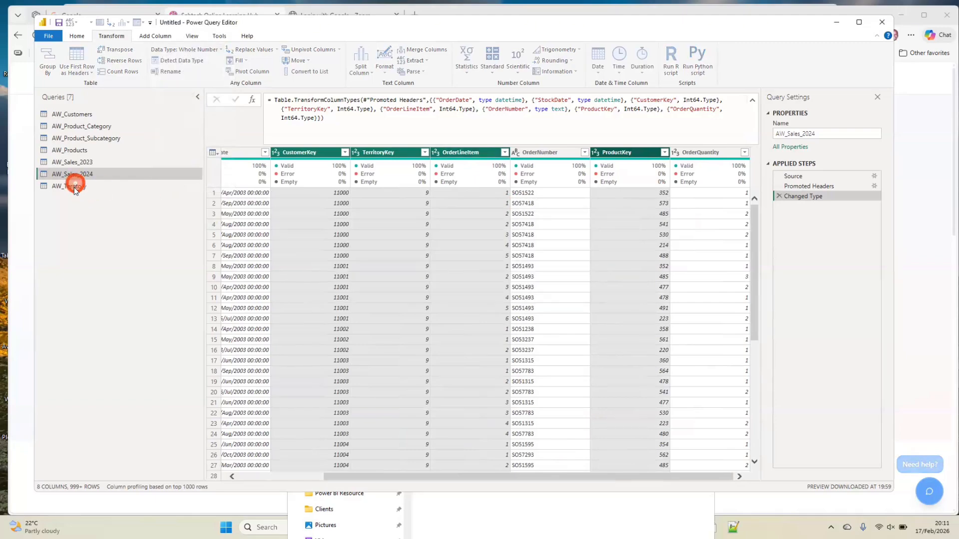
Change SalesTerritoryKey to Text in AW_Territory, replacing the current type conversion
left_click(75, 187)
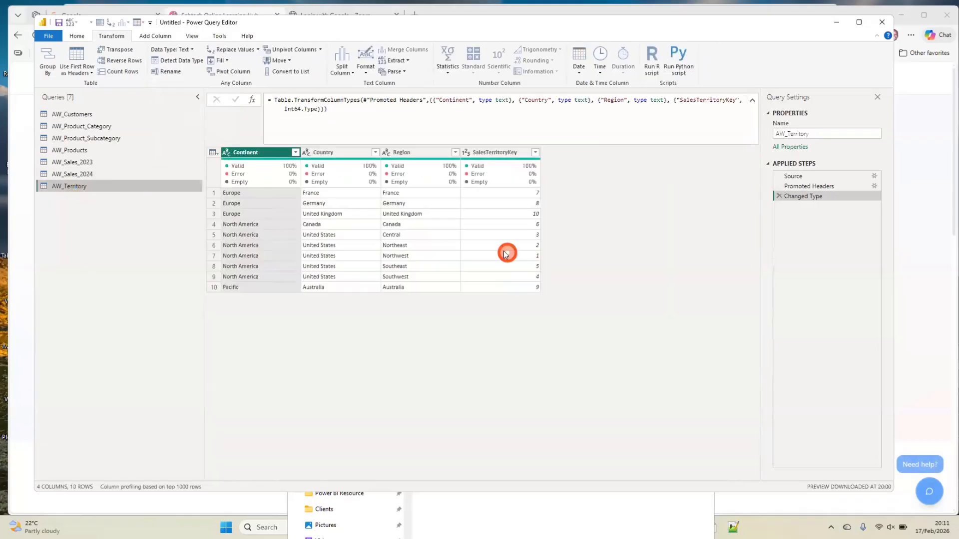
left_click(468, 153)
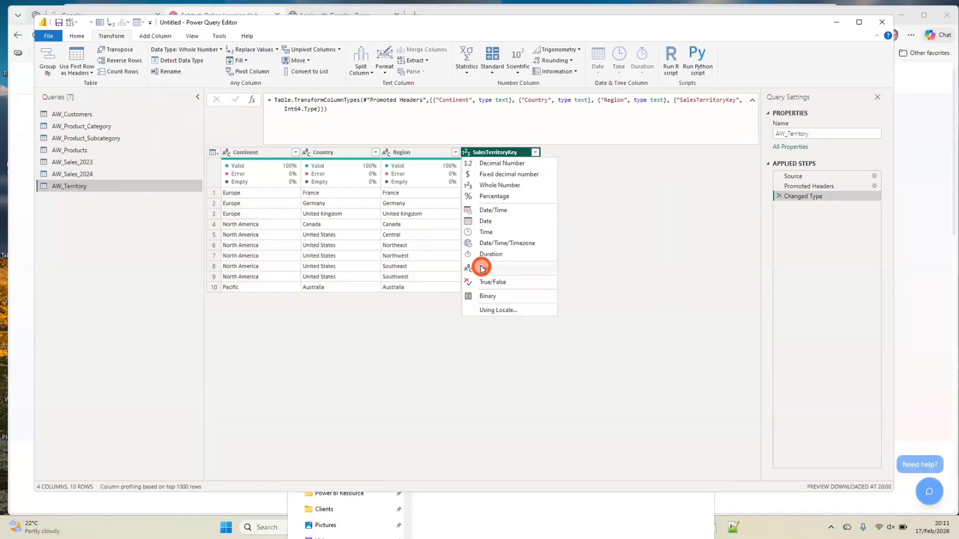
left_click(482, 269)
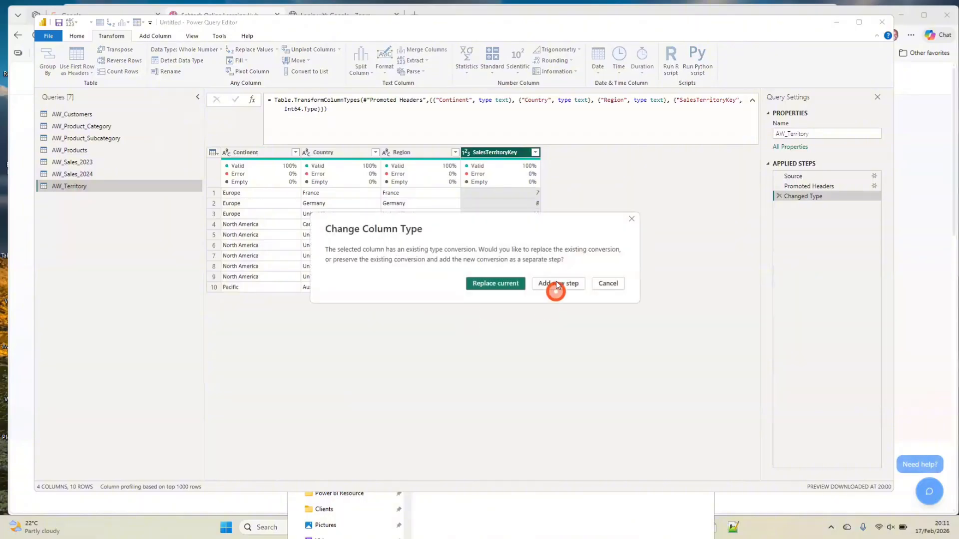
left_click(510, 285)
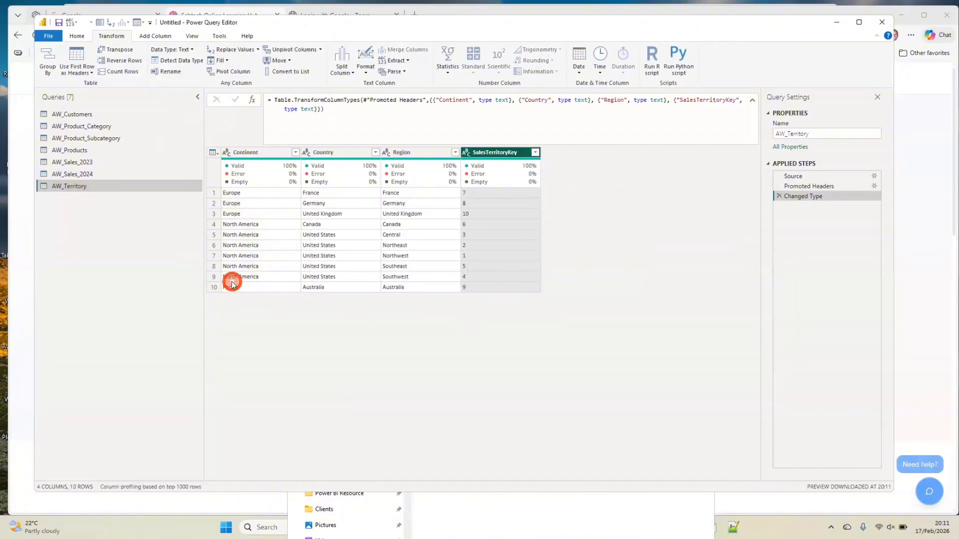
Apply the pending query changes to the model, check AW_Sales_2023, and close the query editor with everything applied
left_click(77, 36)
left_click(55, 76)
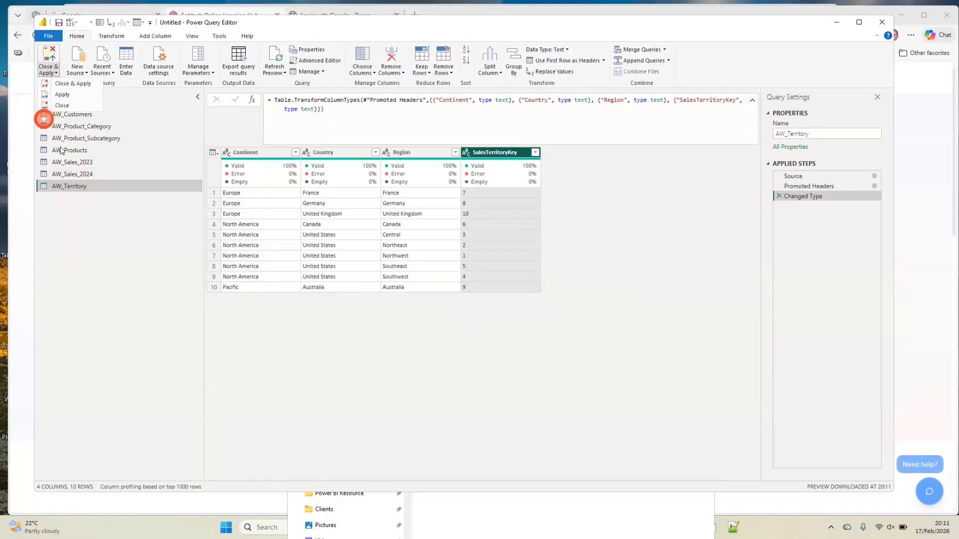
left_click(66, 94)
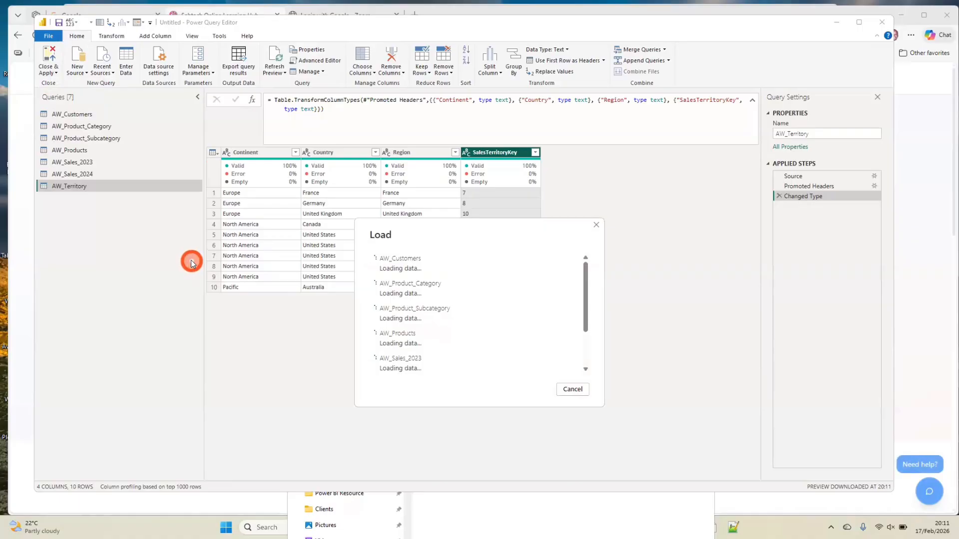
left_click(83, 164)
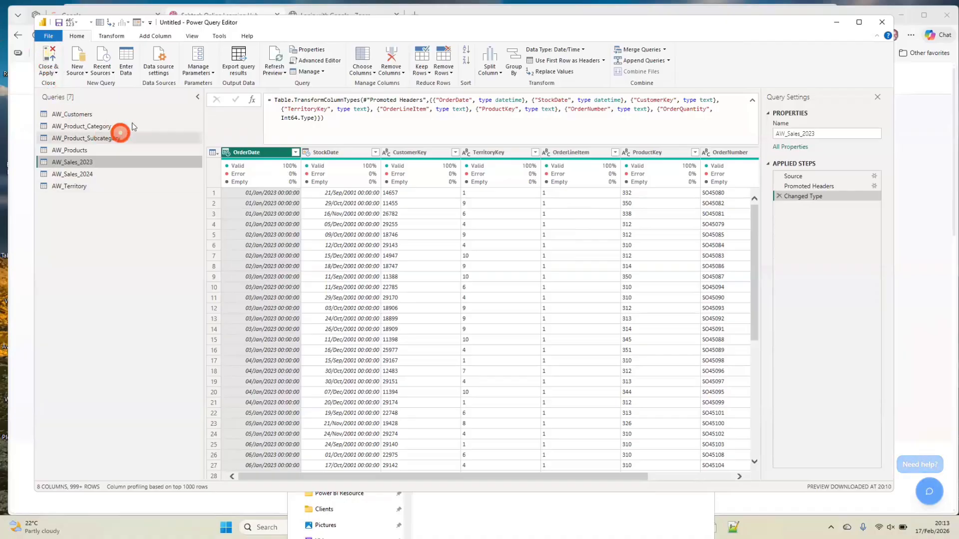
left_click(50, 73)
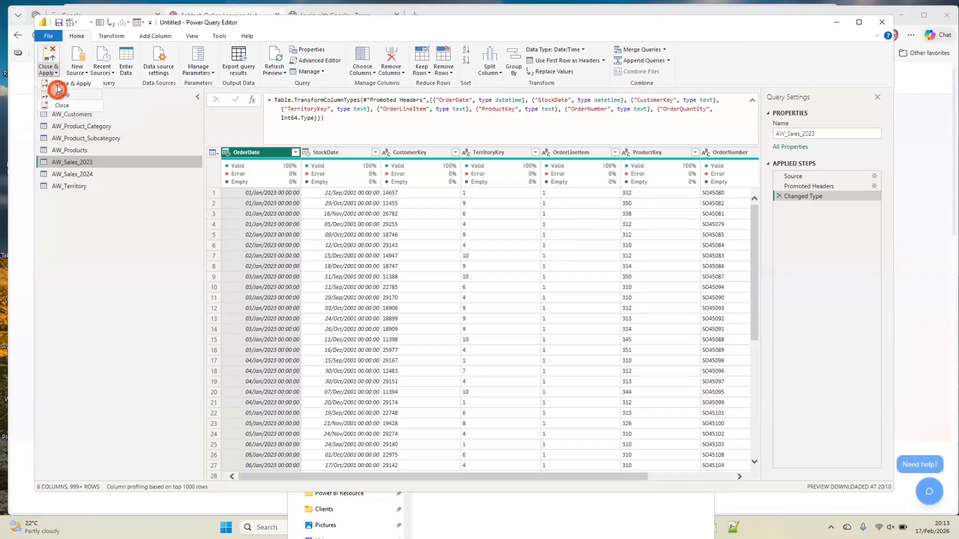
left_click(59, 86)
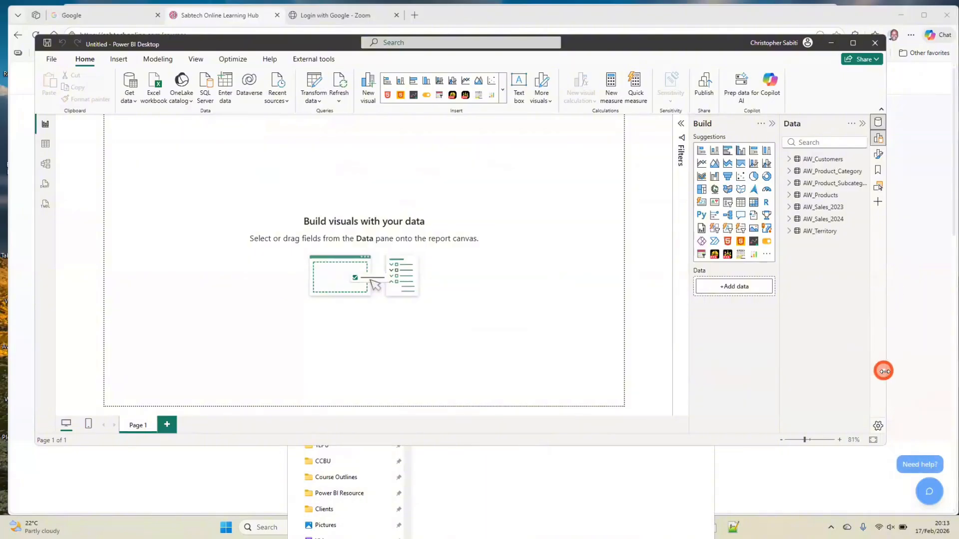
Maximize the main window and browse the loaded AW_Customers rows in the Table view
left_click_drag(880, 377, 904, 376)
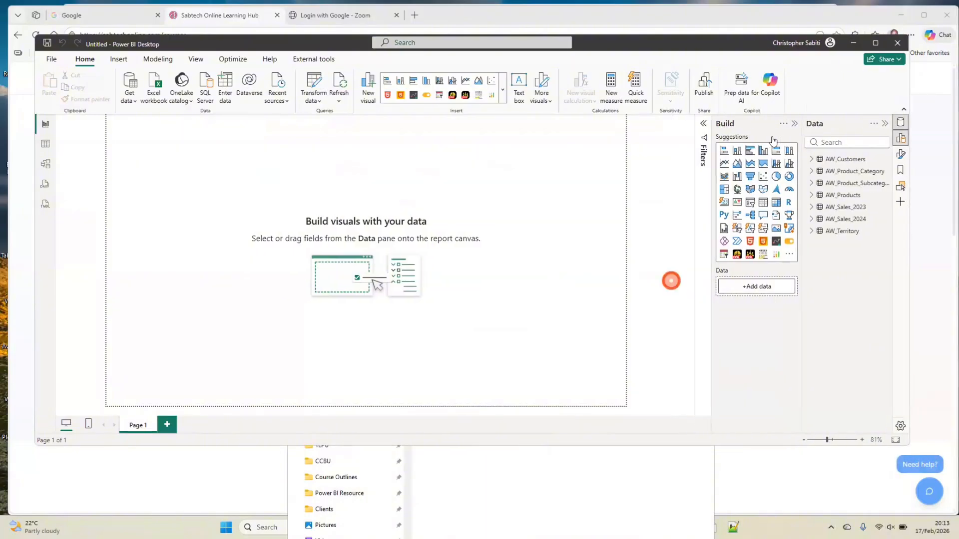
left_click(876, 44)
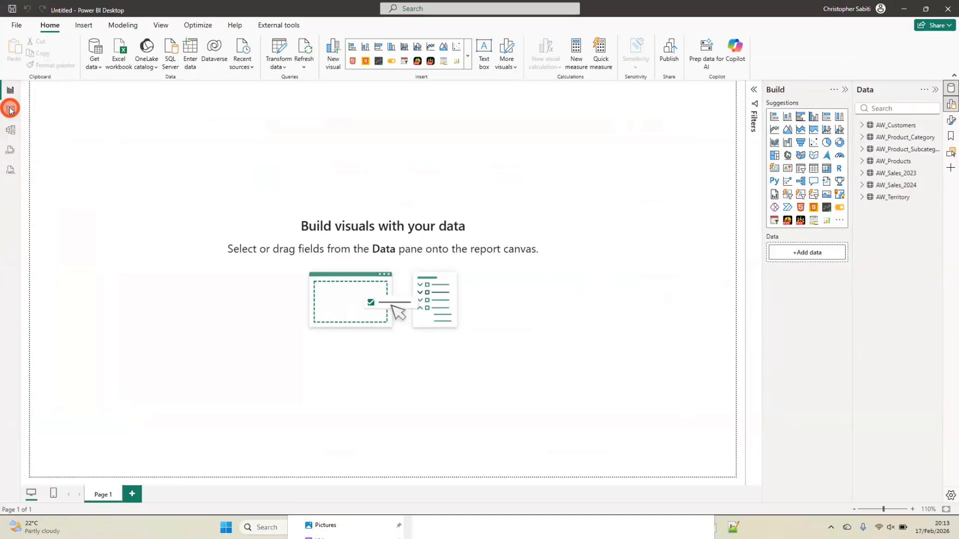
left_click(10, 109)
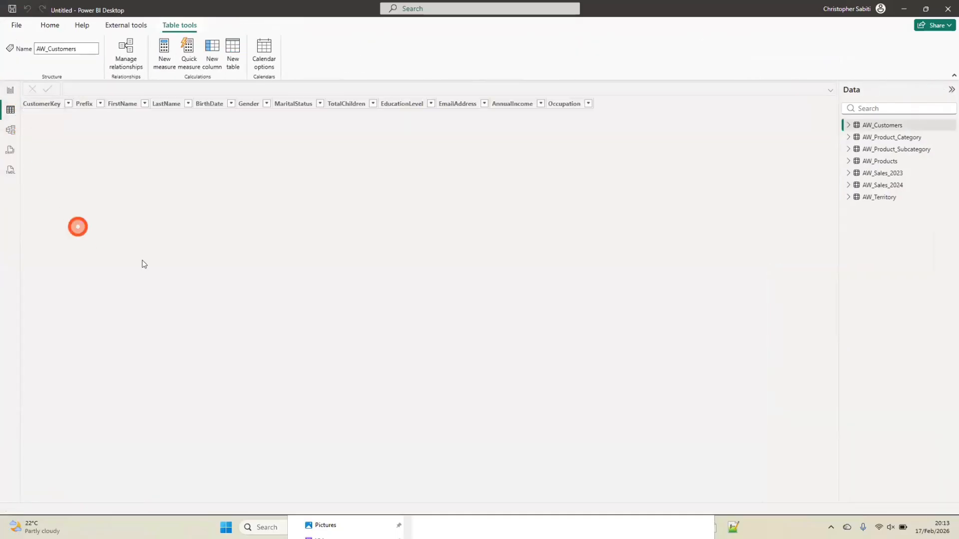
left_click(891, 126)
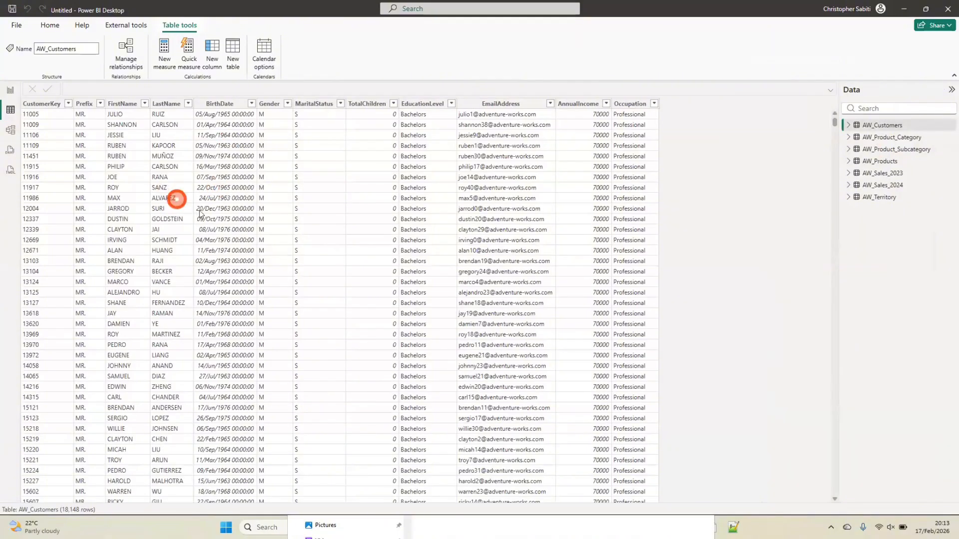
scroll(519, 209, "down", 20)
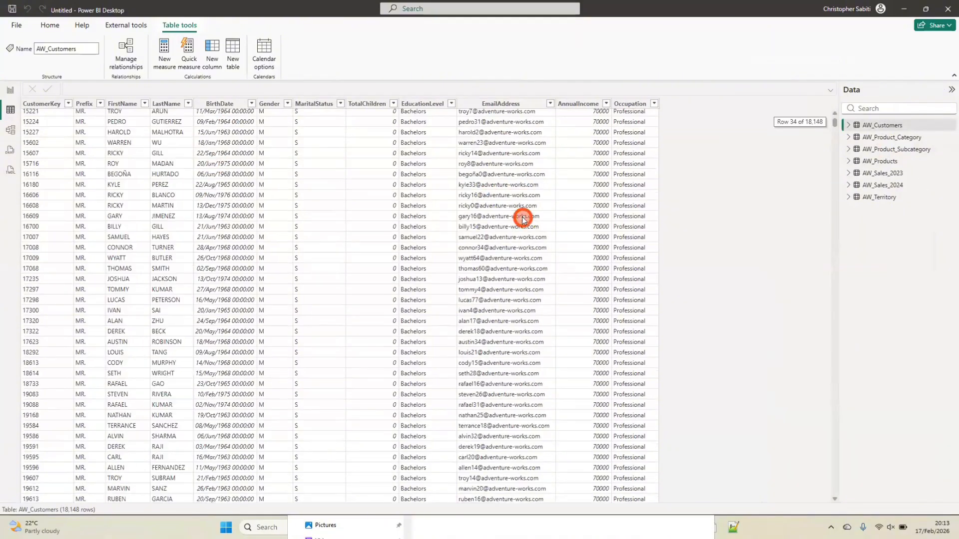
scroll(523, 220, "down", 20)
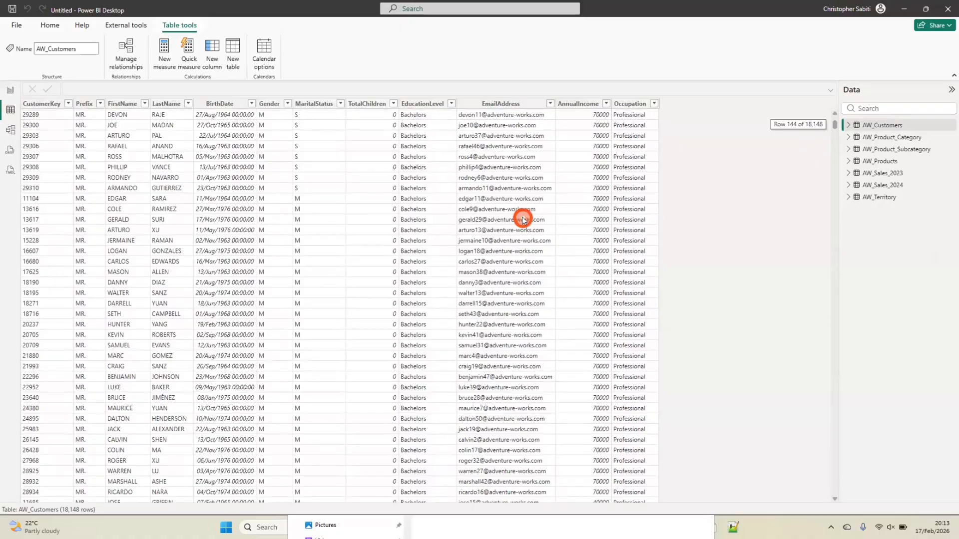
scroll(523, 220, "down", 20)
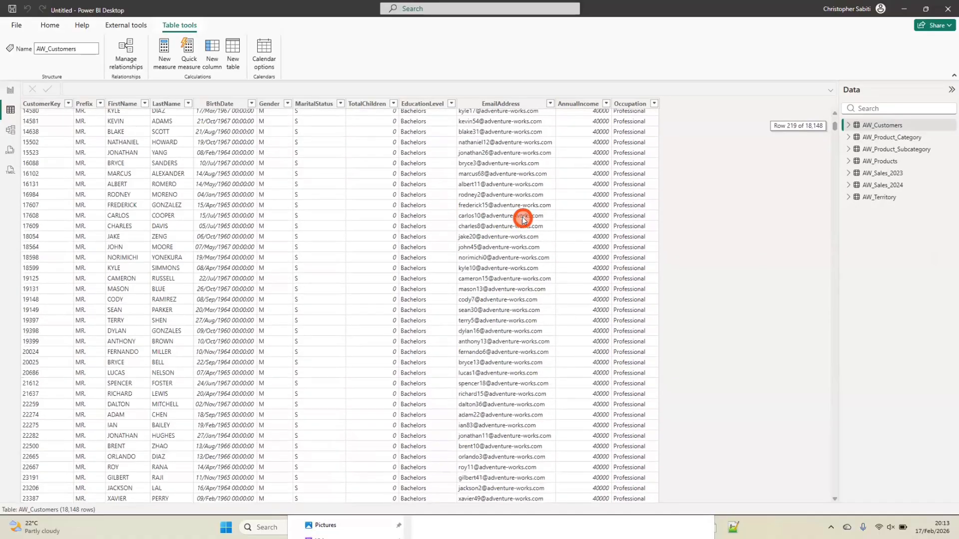
scroll(521, 221, "up", 11)
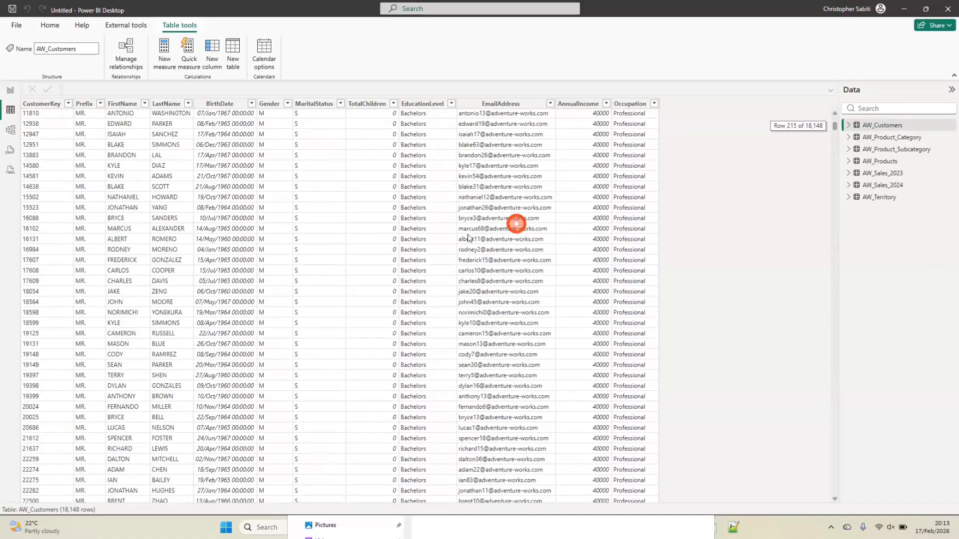
scroll(516, 223, "up", 15)
Return to the report view and reopen the Power Query Editor to look at the queries, closing it with changes applied
left_click(10, 93)
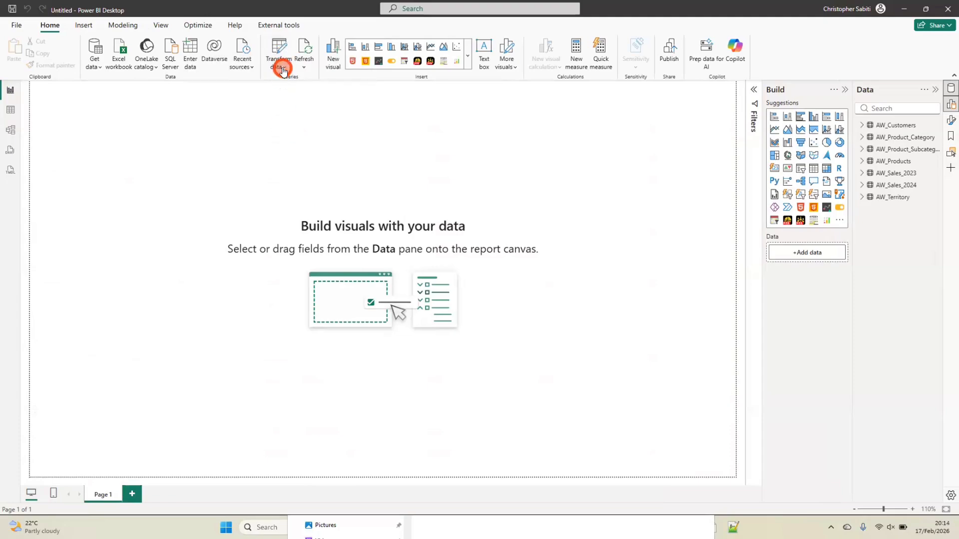
left_click(279, 64)
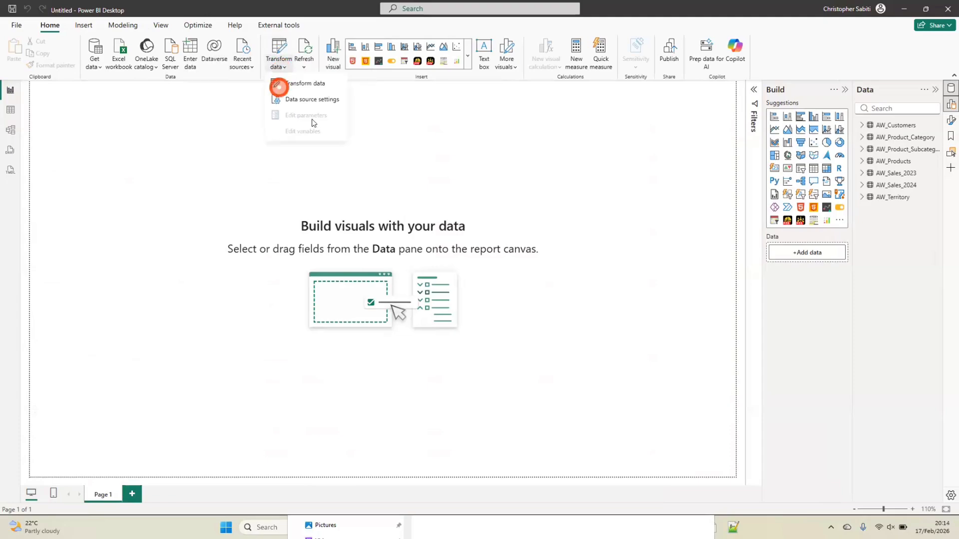
left_click(299, 82)
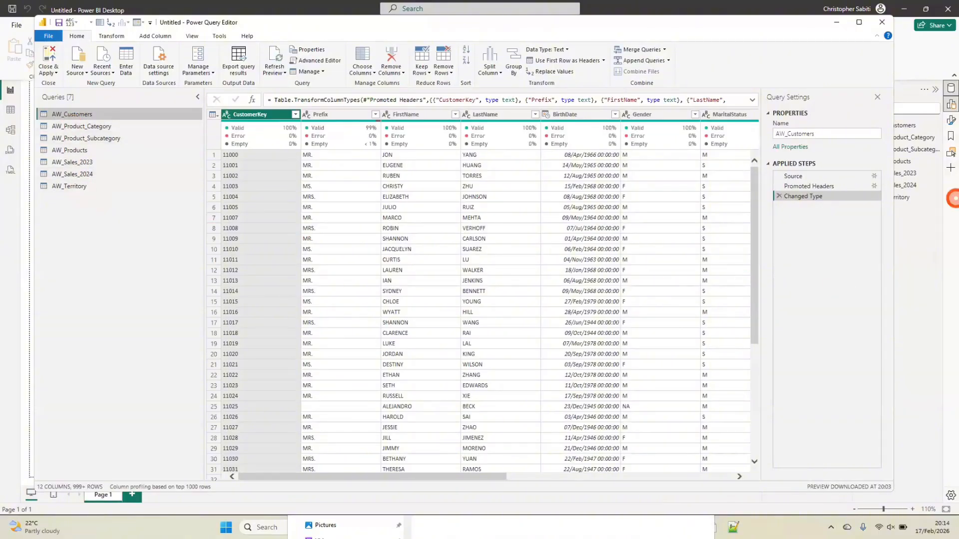
left_click(48, 60)
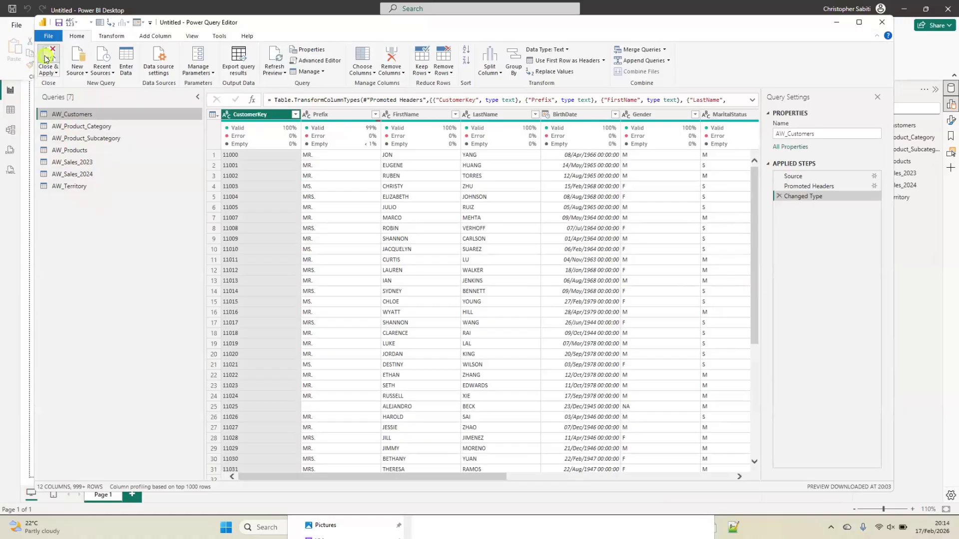
In the Model view, rearrange the diagram so AW_Product_Category sits below and to the left of AW_Product_Subcategory
left_click(11, 130)
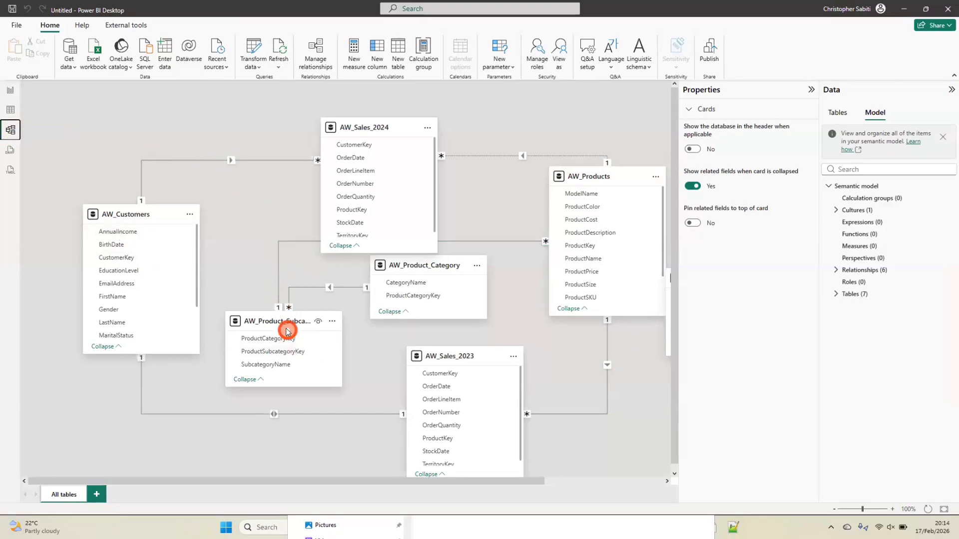
left_click_drag(284, 327, 281, 344)
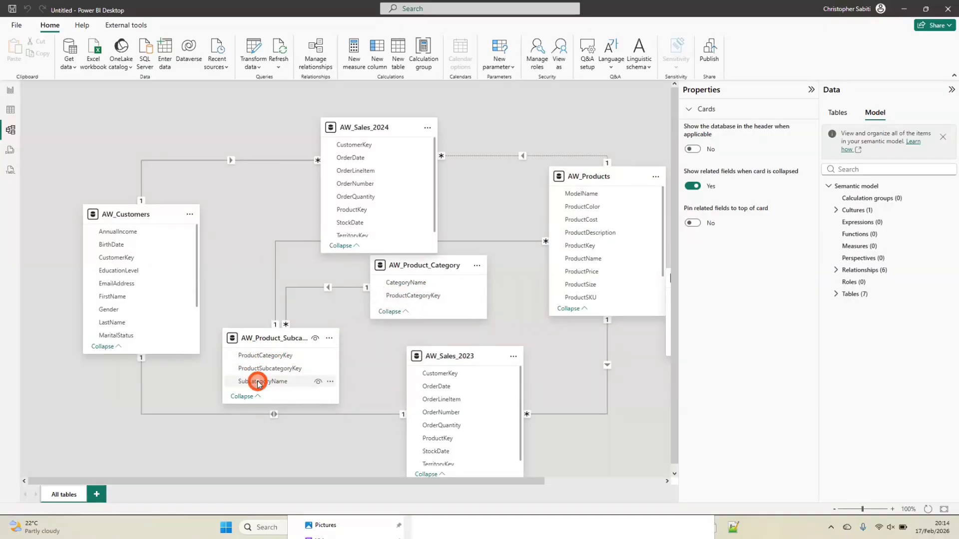
left_click_drag(259, 383, 405, 306)
left_click_drag(389, 262, 330, 361)
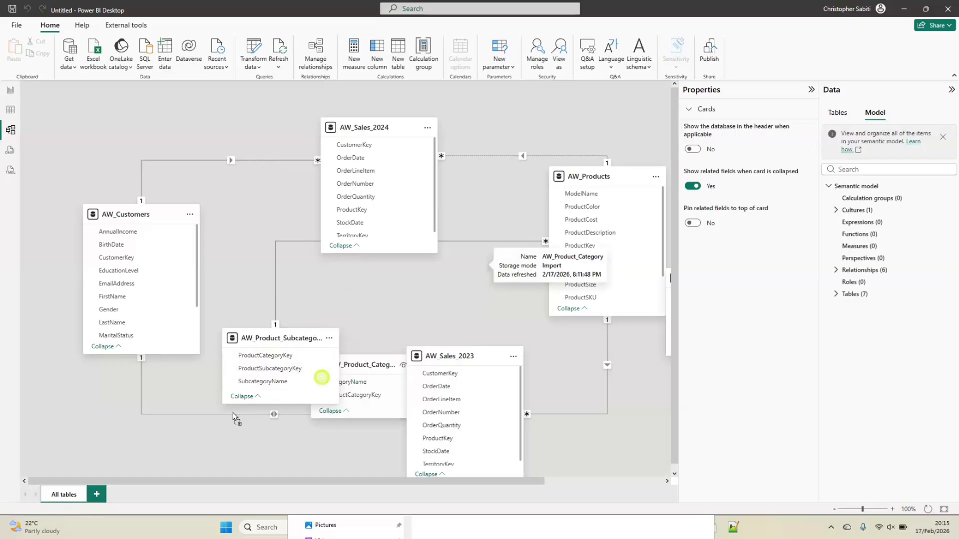
left_click_drag(233, 417, 77, 407)
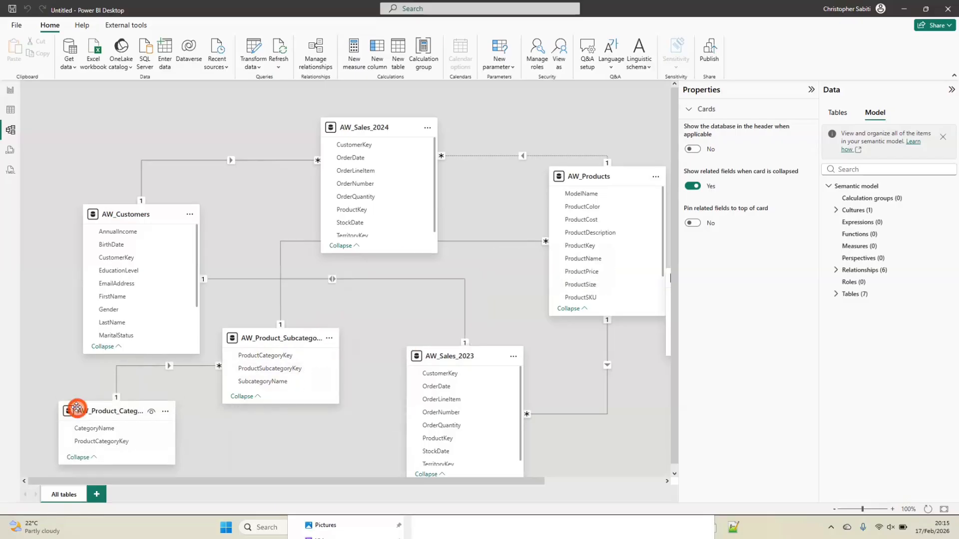
Open the AW_Product_Subcategory to AW_Product_Category relationship for editing and widen the ProductCategoryKey columns in both table previews
left_click(318, 56)
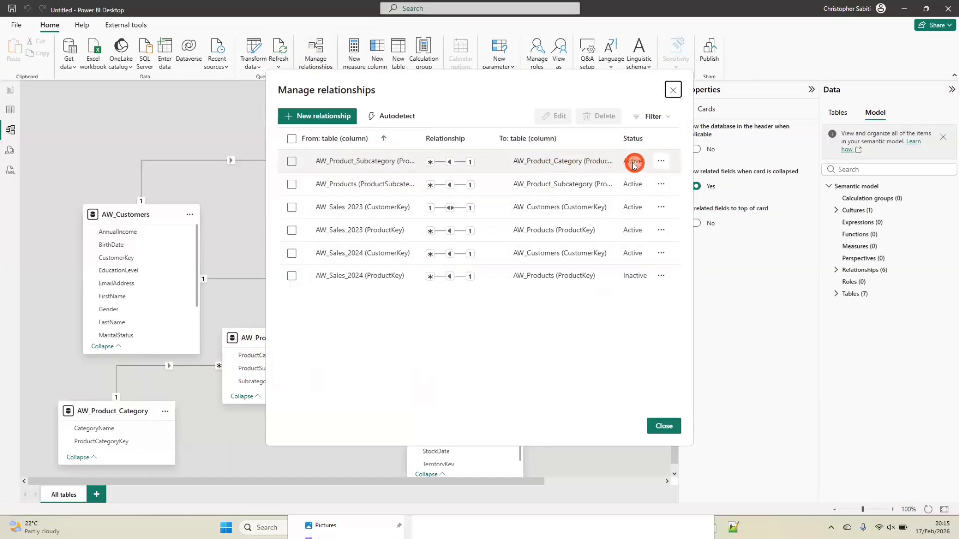
left_click(494, 162)
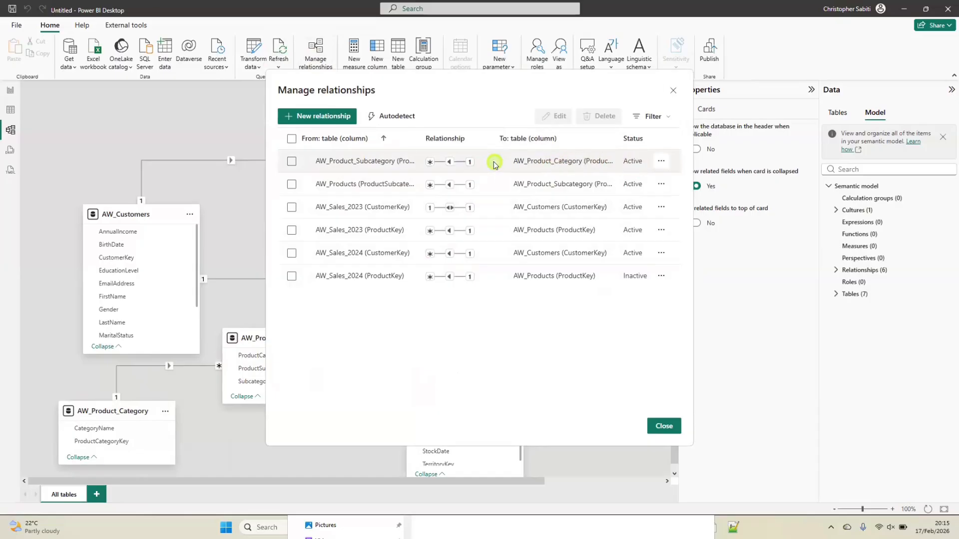
left_click(662, 161)
left_click(583, 183)
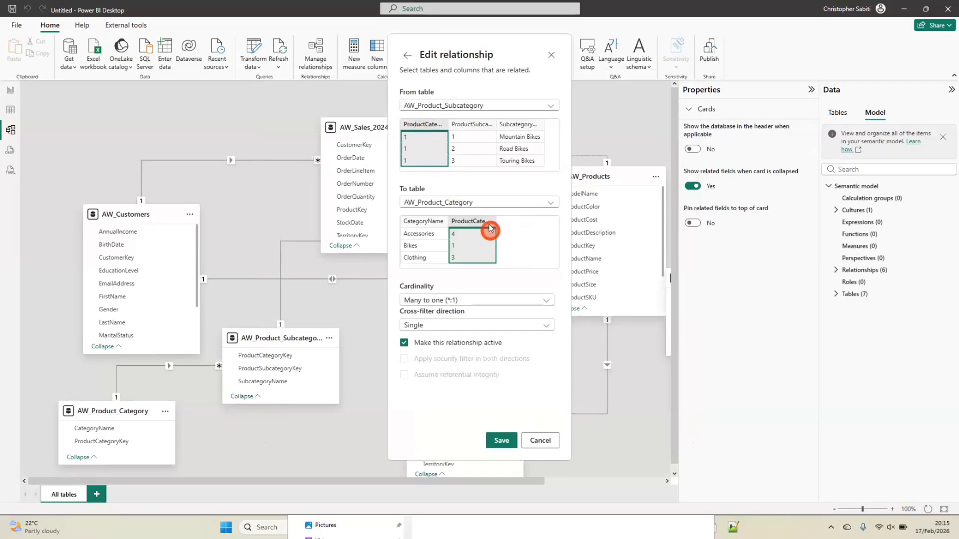
left_click_drag(495, 217, 526, 220)
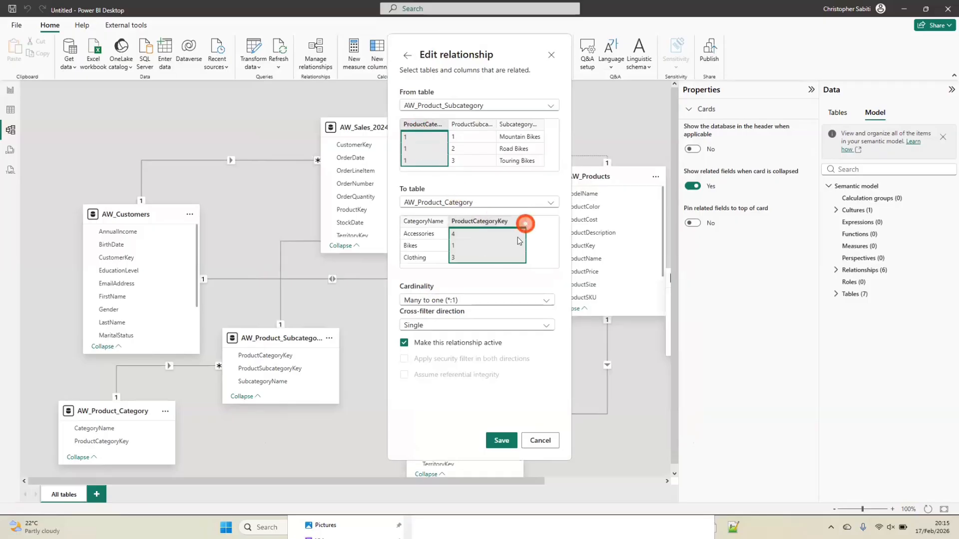
left_click_drag(446, 124, 500, 144)
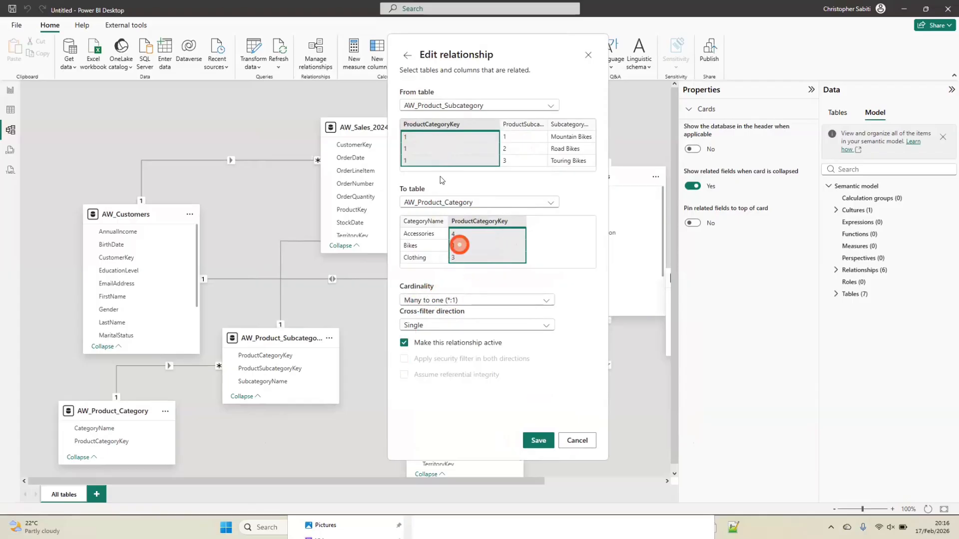
Review the relationship's cardinality, From table and cross-filter direction options, and leave the relationship manager without saving changes
left_click(454, 300)
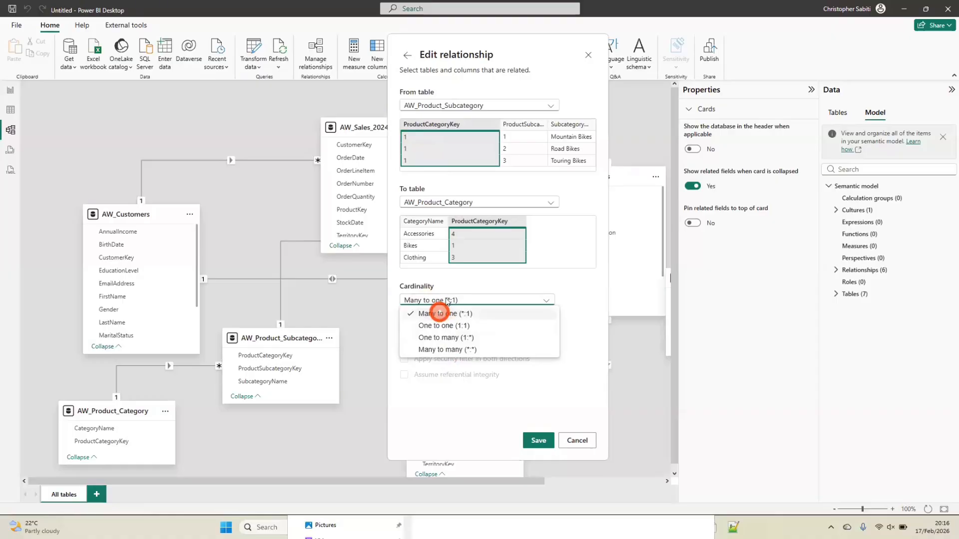
left_click(471, 278)
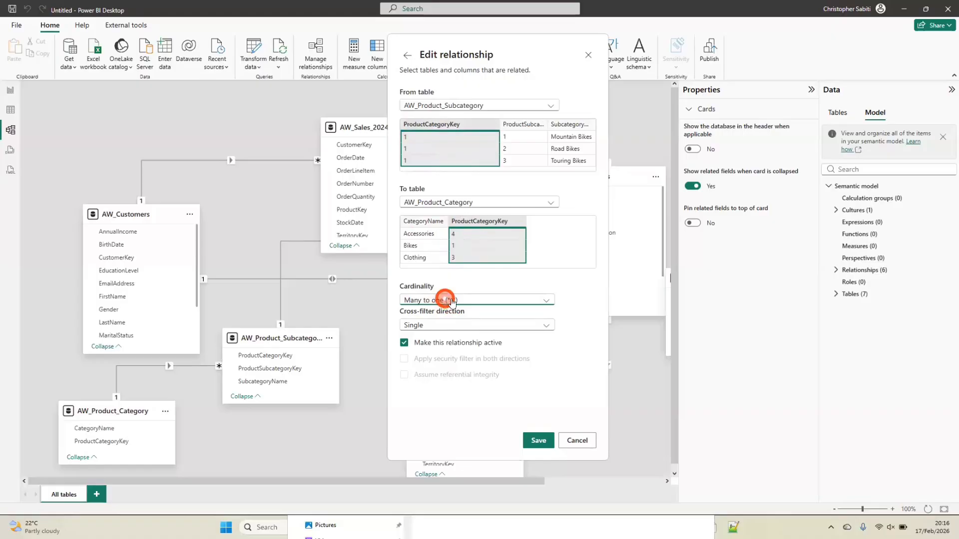
left_click(492, 107)
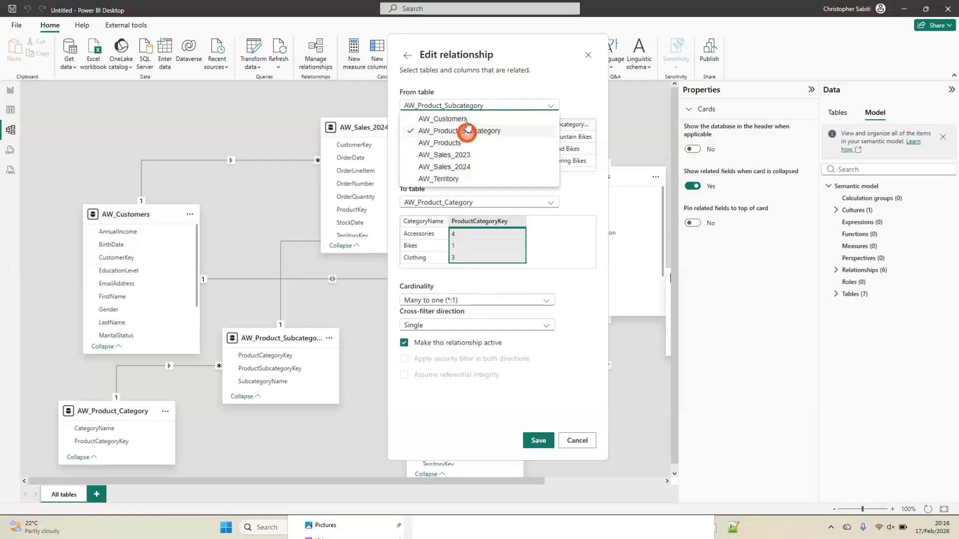
left_click(462, 103)
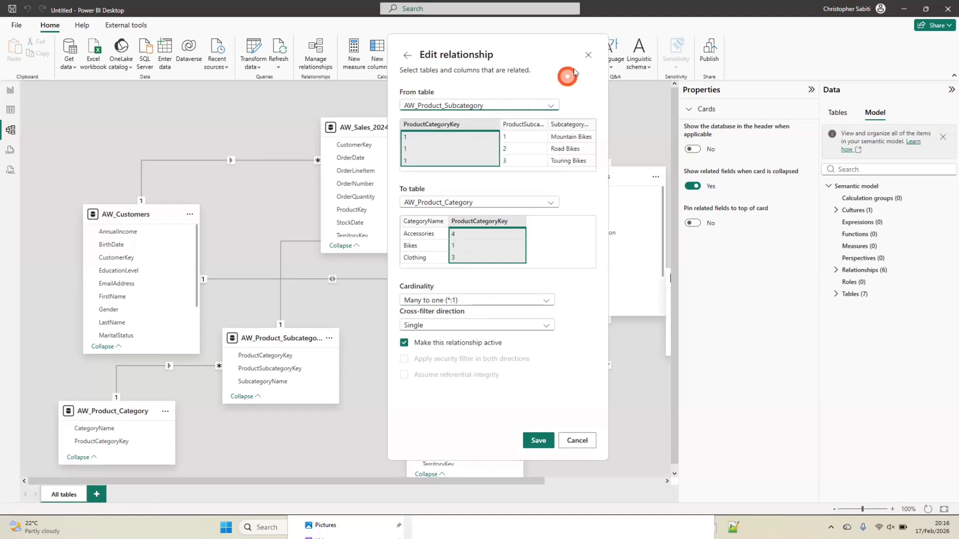
left_click(425, 300)
left_click(434, 278)
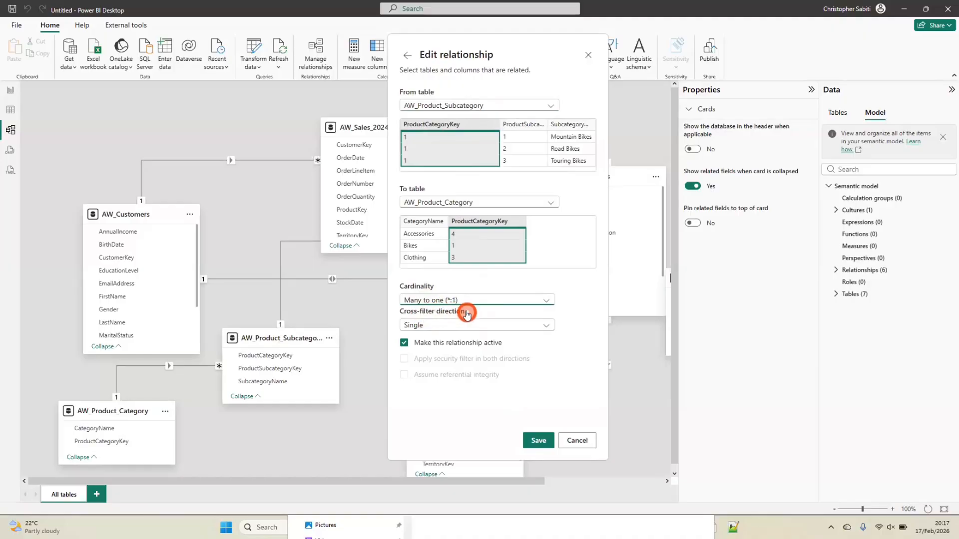
left_click(464, 326)
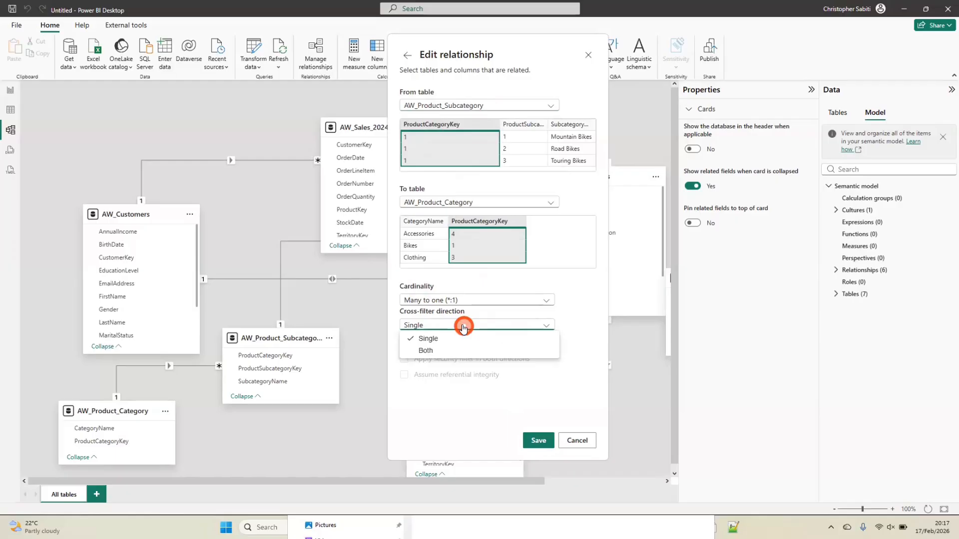
left_click(464, 327)
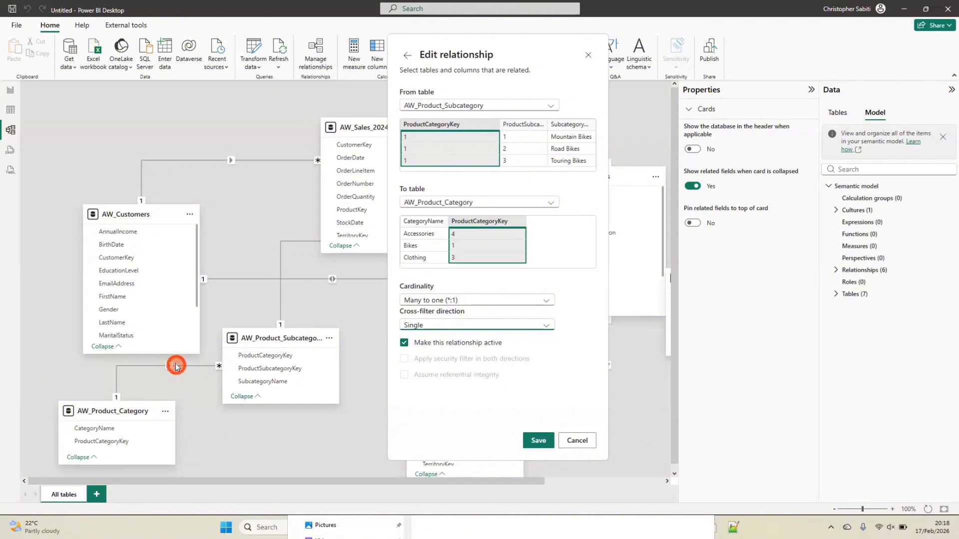
left_click(572, 448)
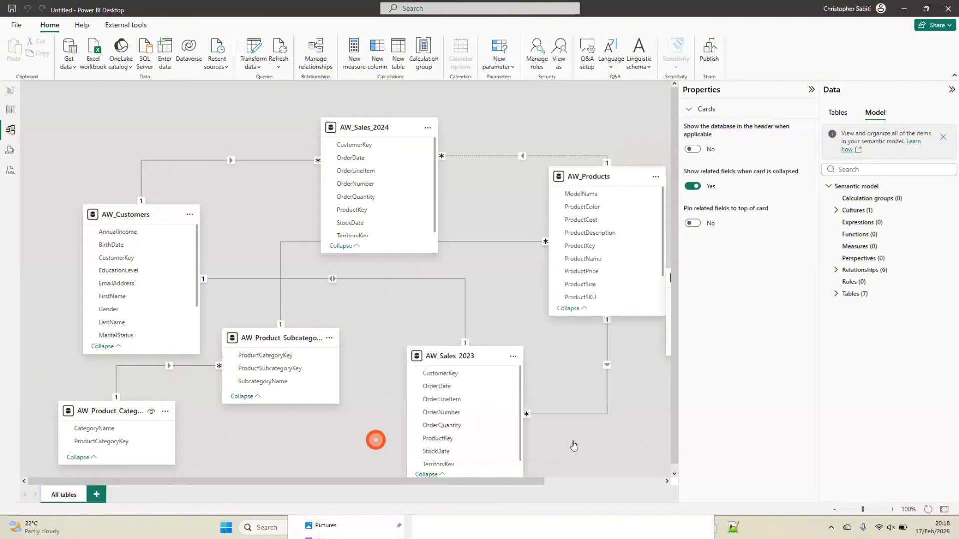
left_click(664, 426)
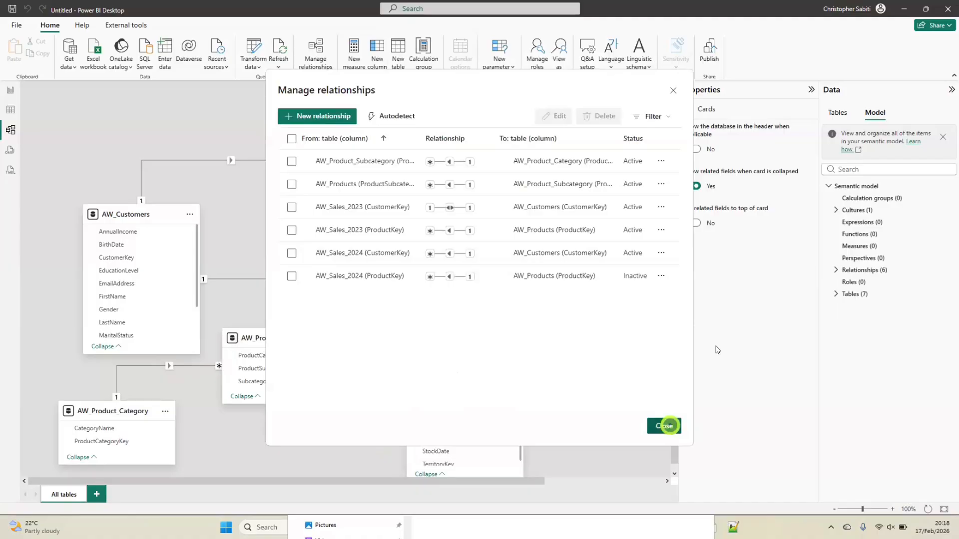
Delete the relationship between AW_Product_Category and AW_Product_Subcategory, and try a new one starting from the subcategory's ProductCategoryKey, cancelling it
right_click(194, 365)
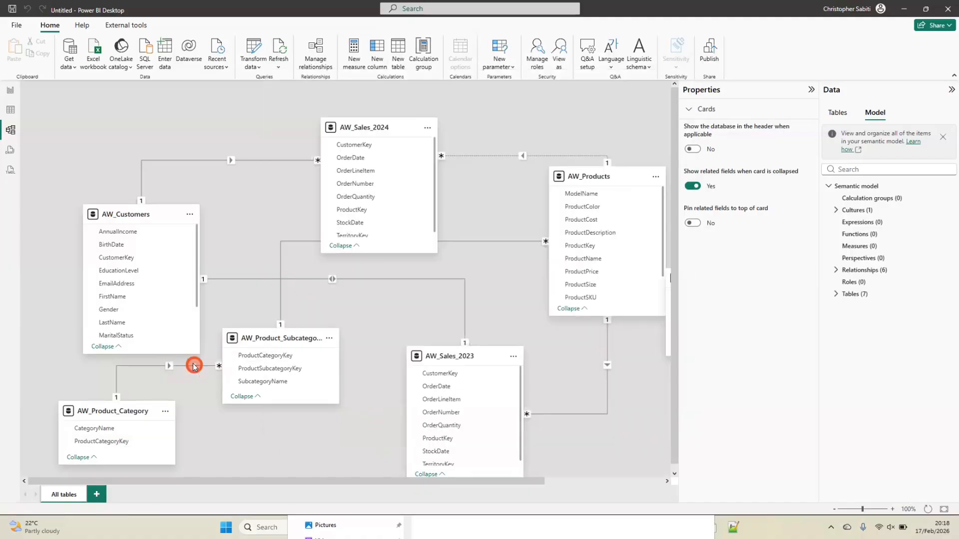
left_click(214, 372)
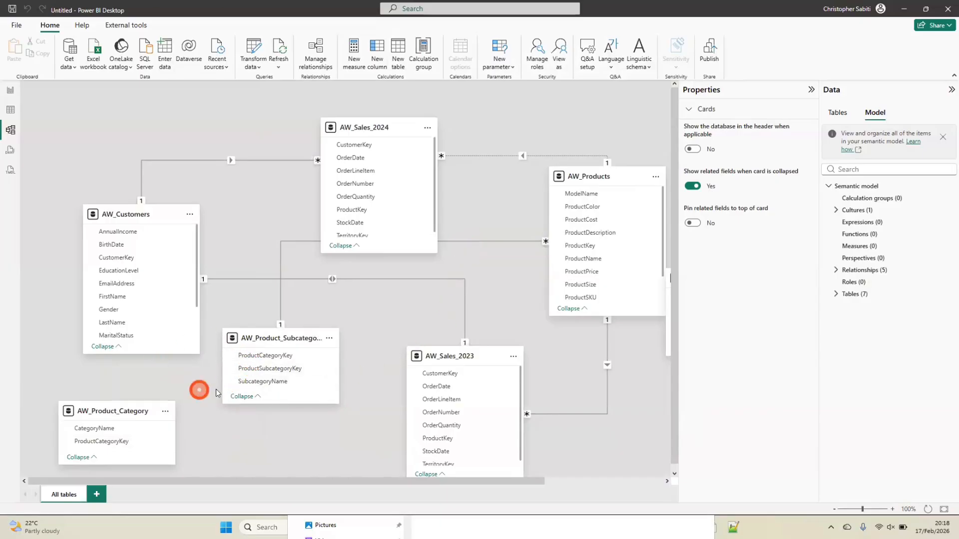
left_click_drag(265, 356, 120, 442)
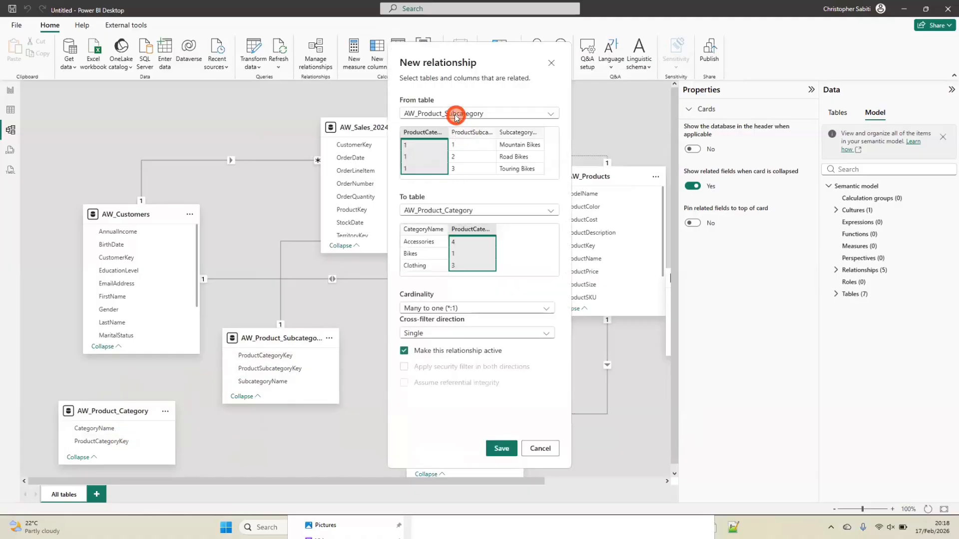
left_click(551, 63)
Create an active one-to-many, single-direction relationship from AW_Product_Category to AW_Product_Subcategory on ProductCategoryKey and check its settings in the relationship editor
left_click(115, 441)
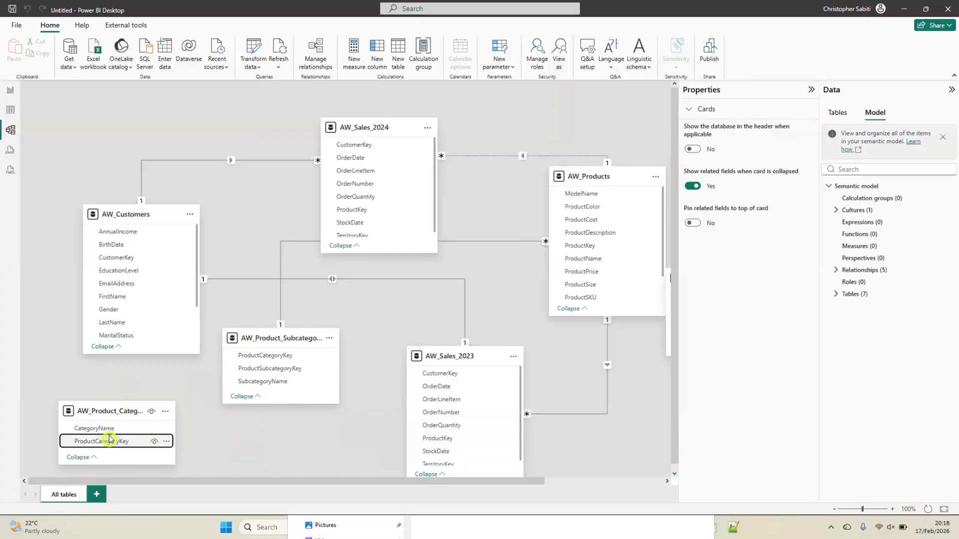
left_click_drag(128, 441, 272, 356)
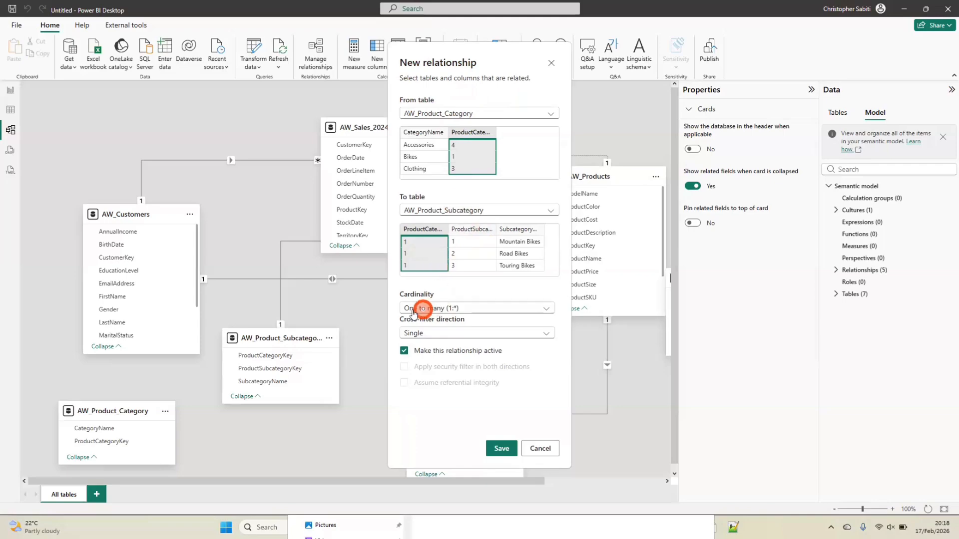
left_click(502, 448)
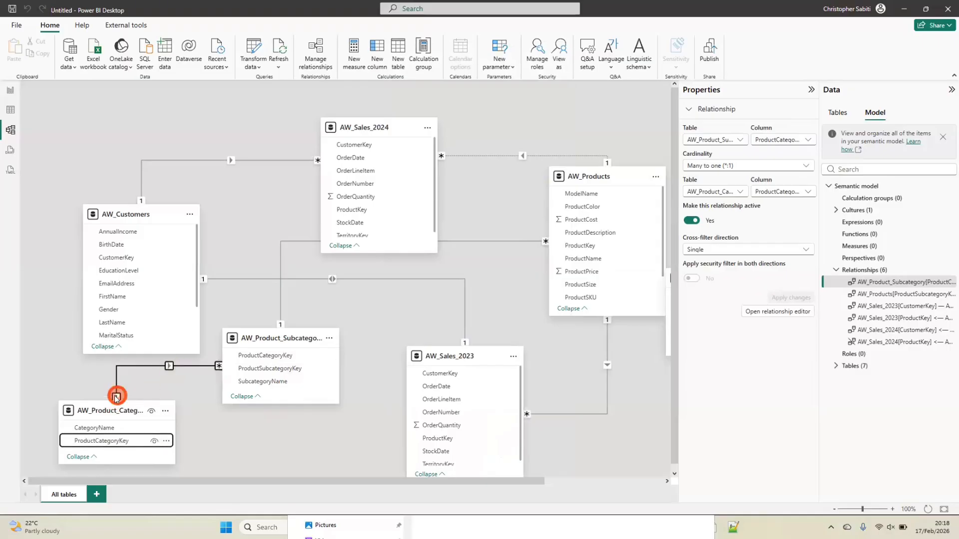
double_click(179, 366)
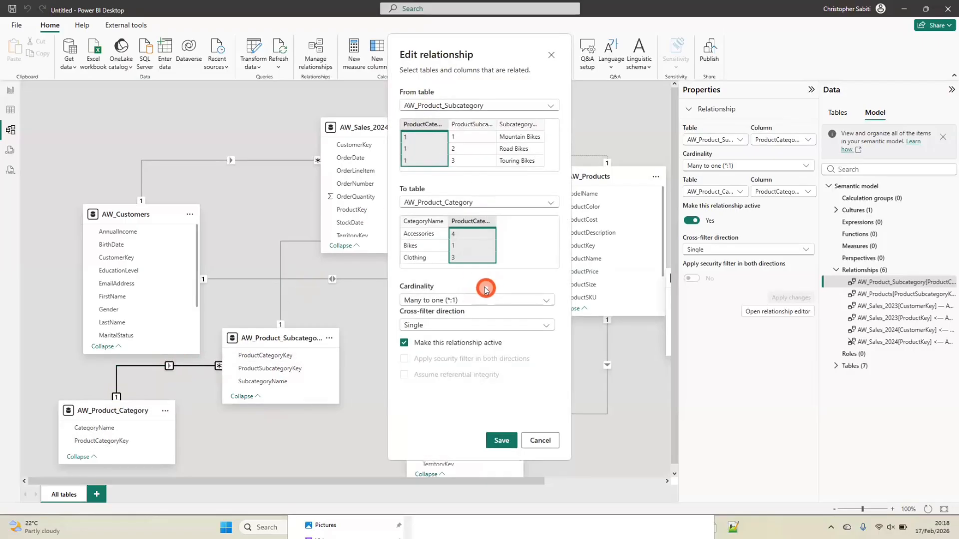
left_click(548, 51)
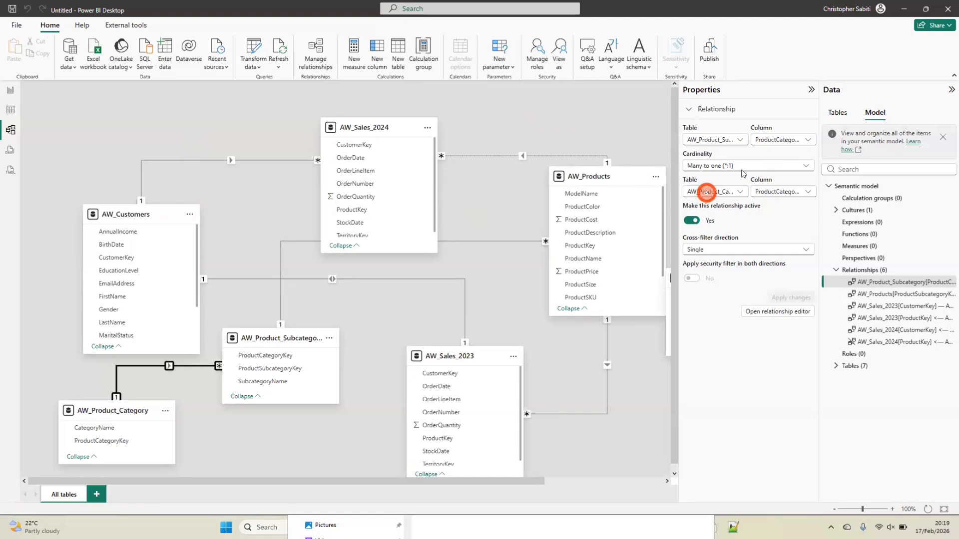
Collapse the Properties pane, and place the AW_Territory table below AW_Products with its card made taller
left_click(813, 92)
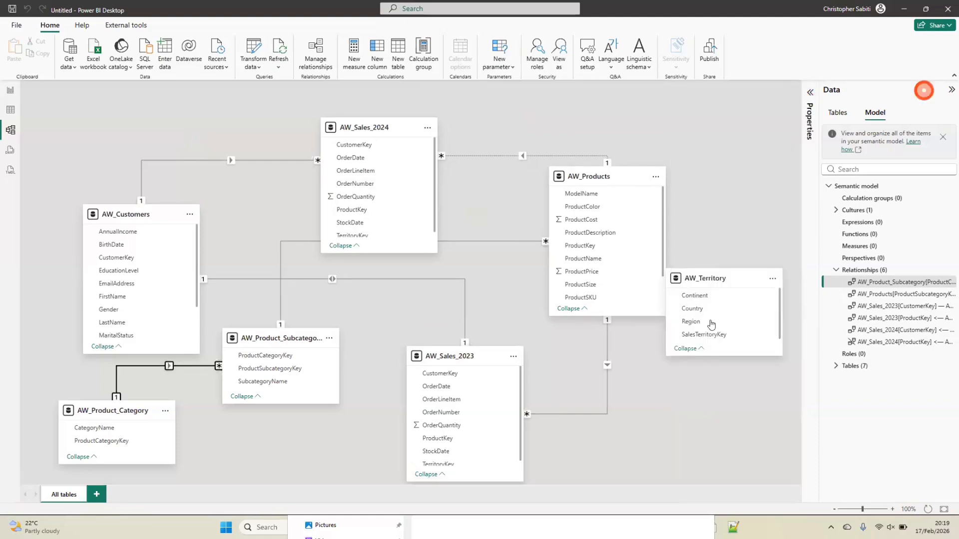
left_click_drag(705, 279, 686, 374)
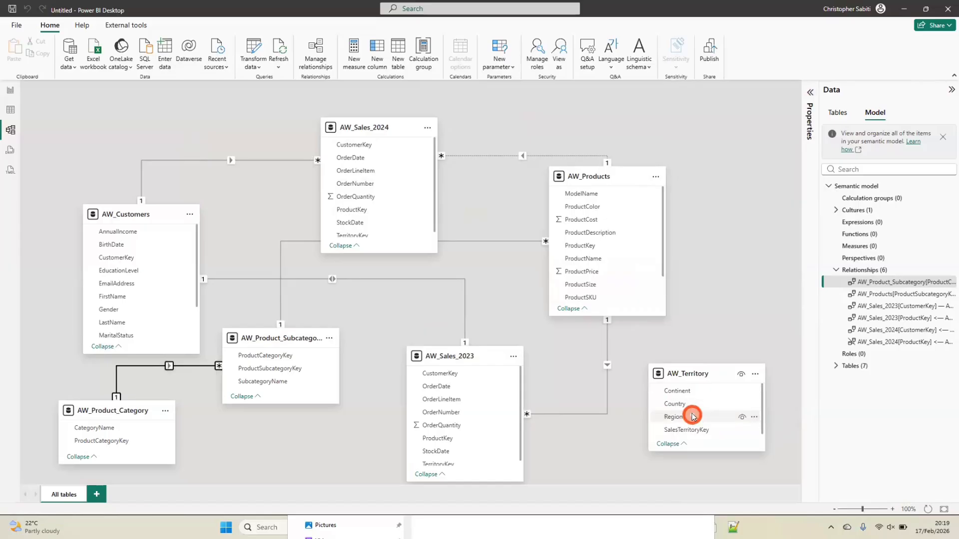
left_click_drag(693, 451, 693, 481)
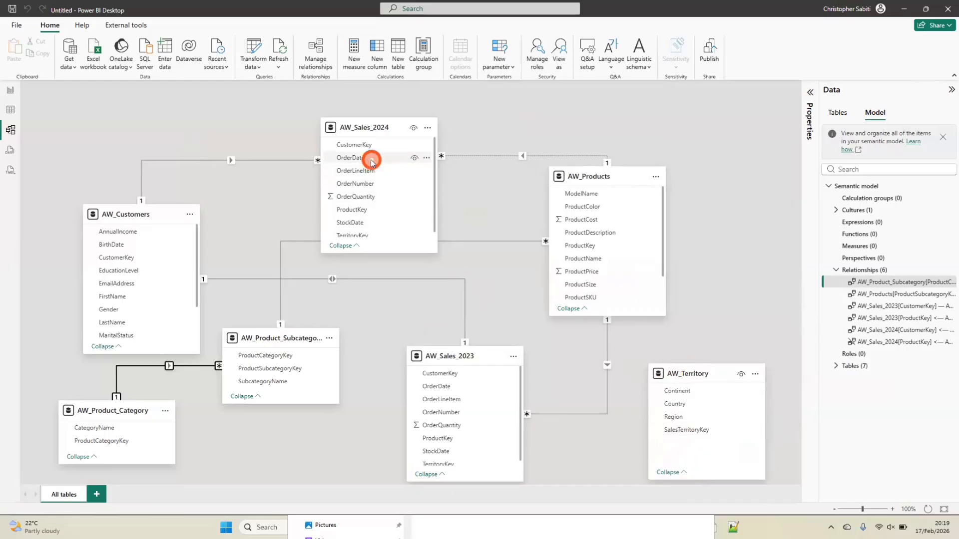
Compare the TerritoryKey field in AW_Sales_2023 with SalesTerritoryKey in AW_Territory
scroll(484, 434, "down", 1)
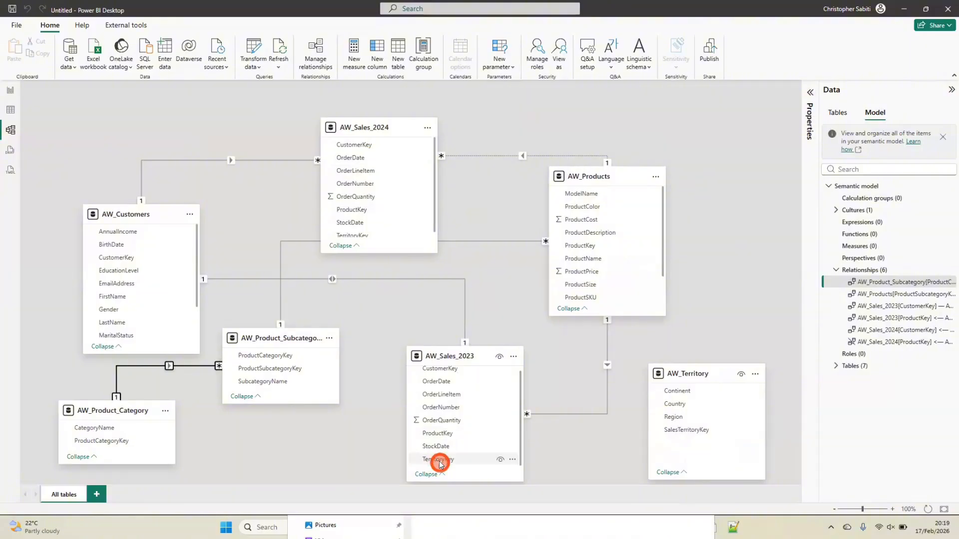
left_click_drag(439, 464, 710, 434)
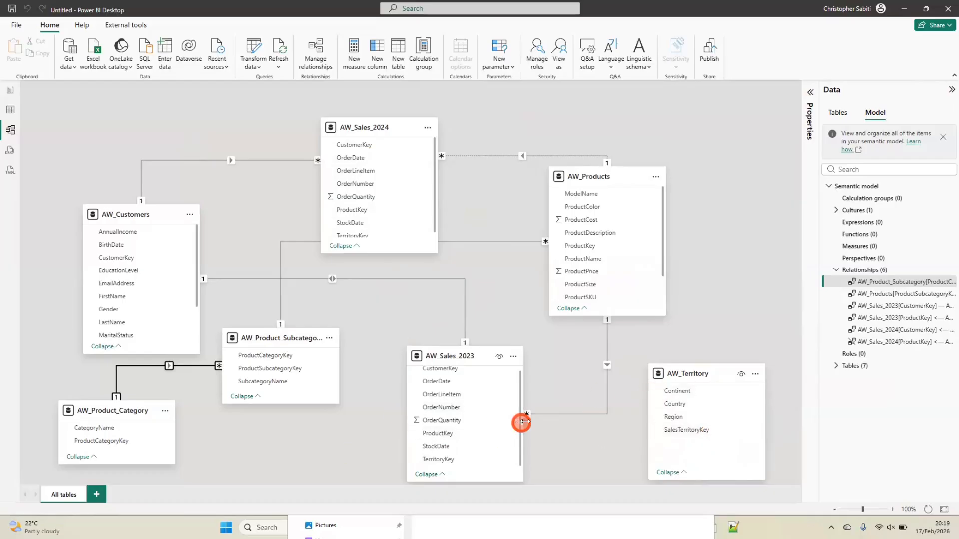
left_click(608, 397)
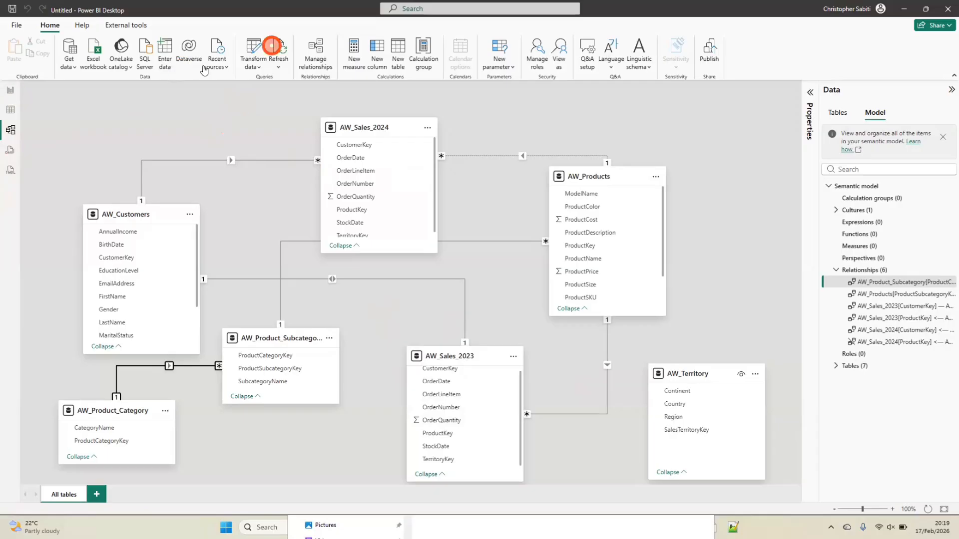
In the Power Query Editor, append AW_Sales_2023 and AW_Sales_2024 as a new query, with AW_Sales_2023 as the first table
left_click(255, 50)
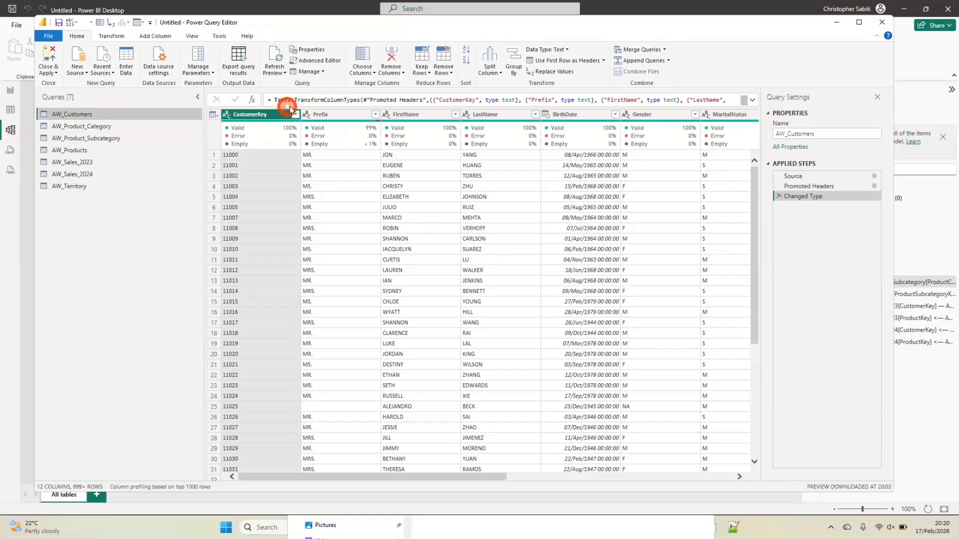
mouse_move(329, 131)
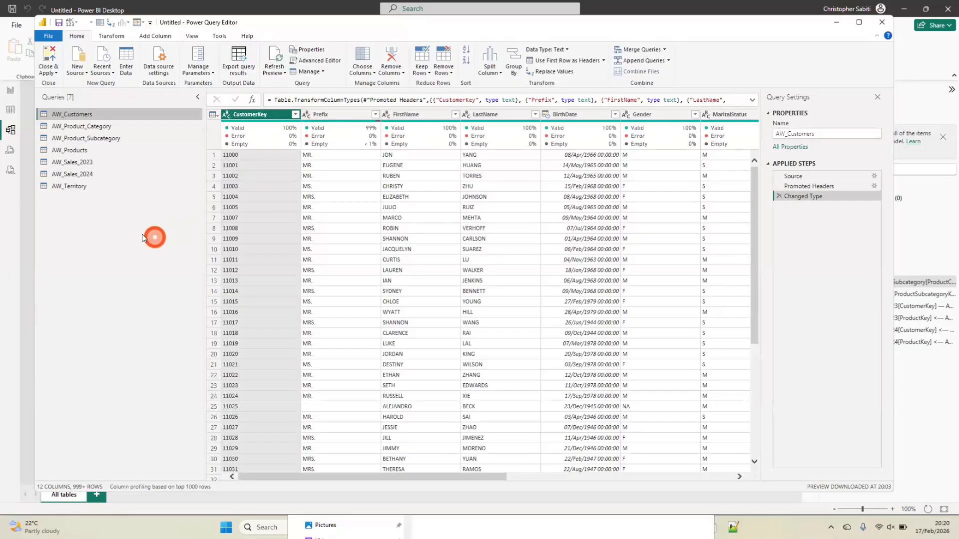
left_click(74, 162)
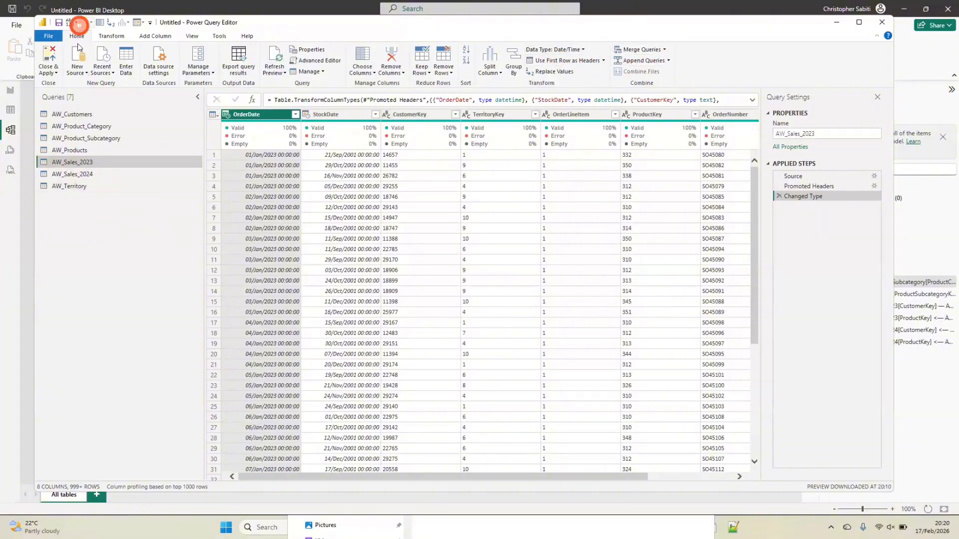
left_click(669, 61)
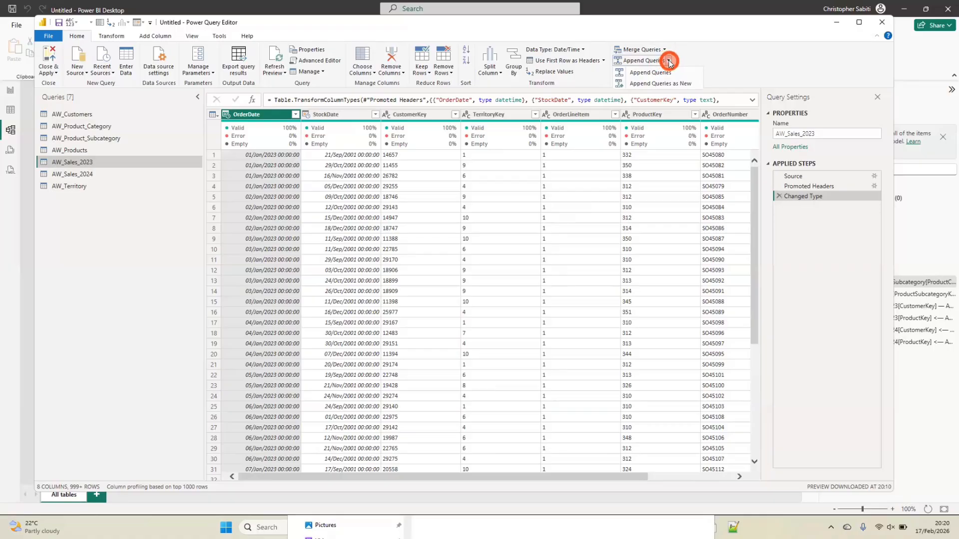
left_click(667, 85)
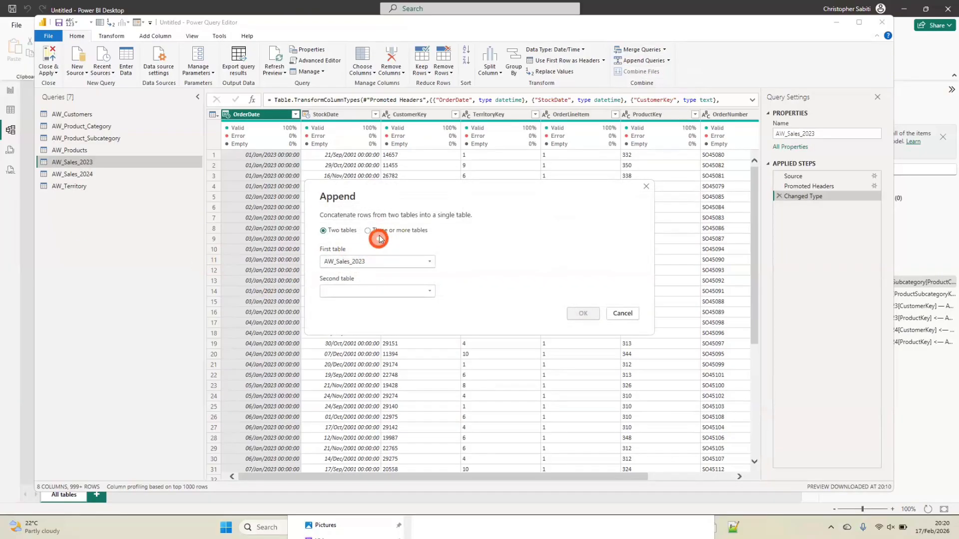
left_click(375, 292)
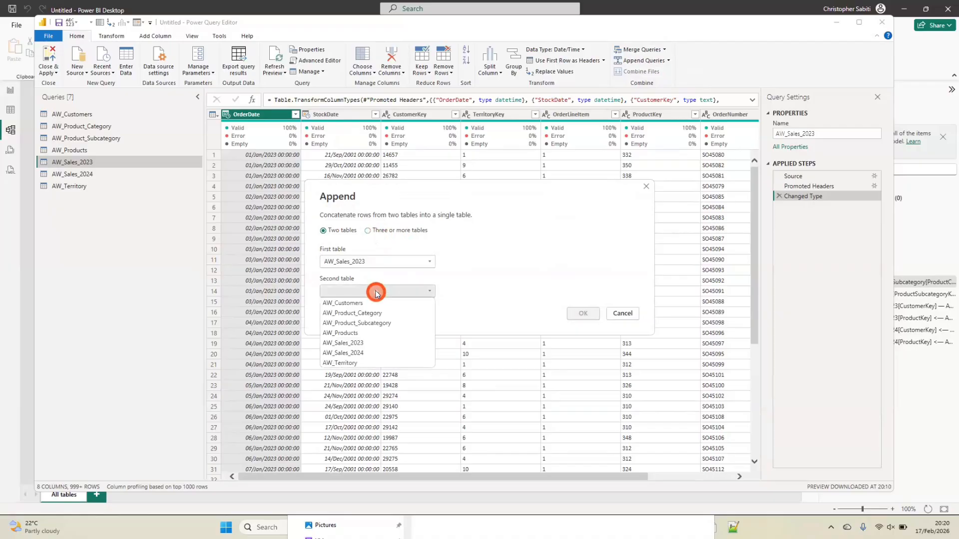
left_click(363, 353)
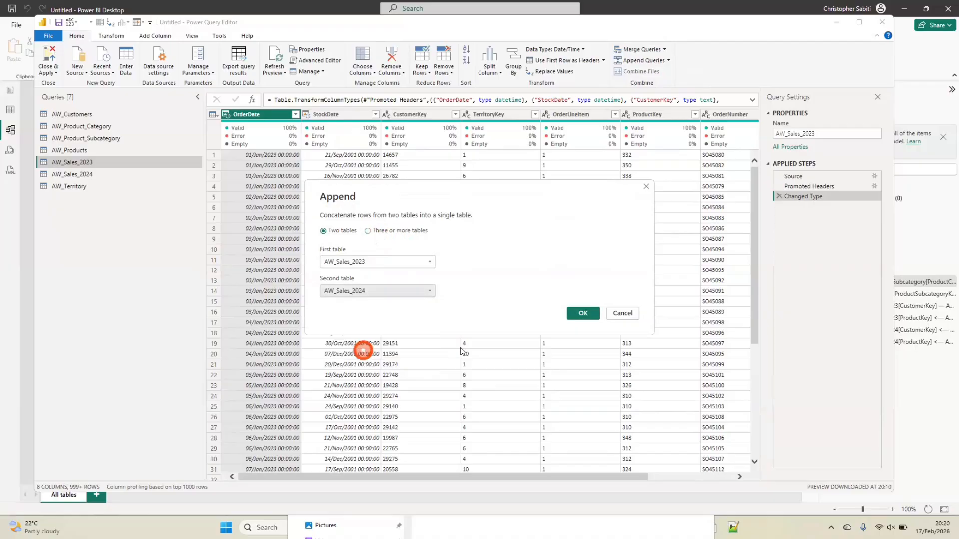
left_click(584, 314)
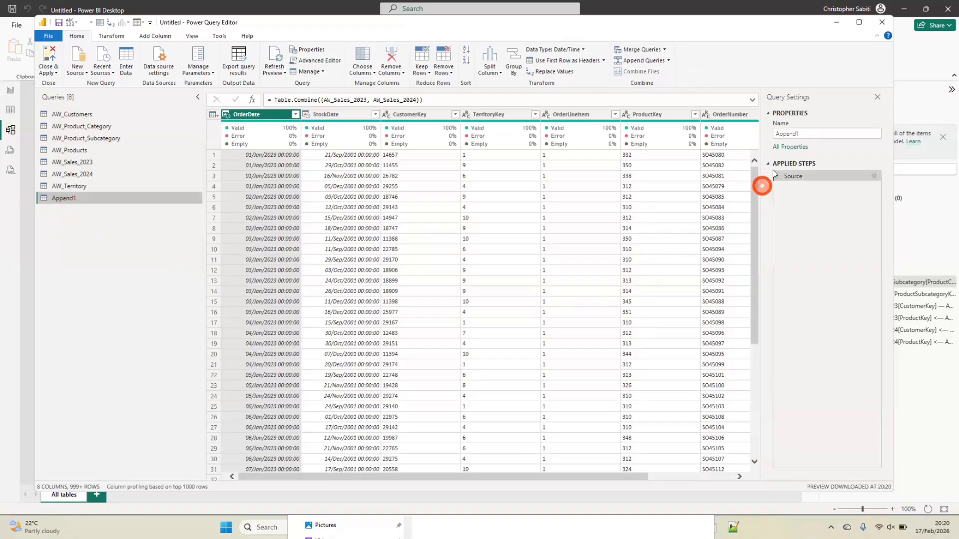
Rename the new appended query to All_Sales
double_click(810, 132)
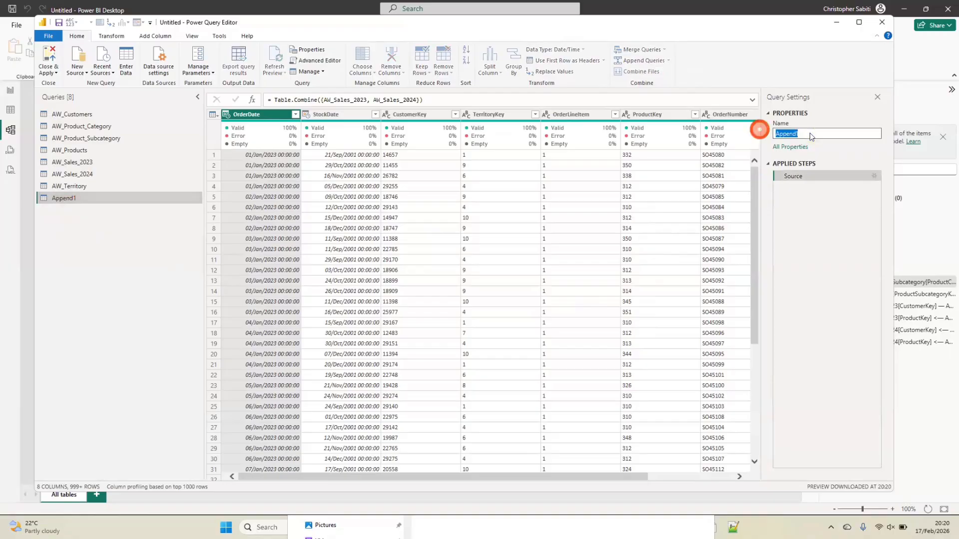
type("All_Sale")
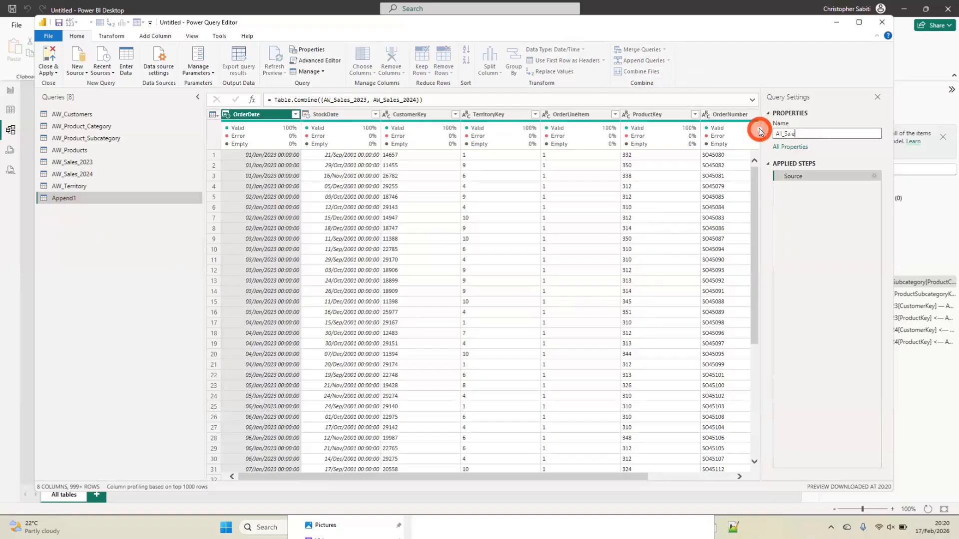
type("s")
key("Return")
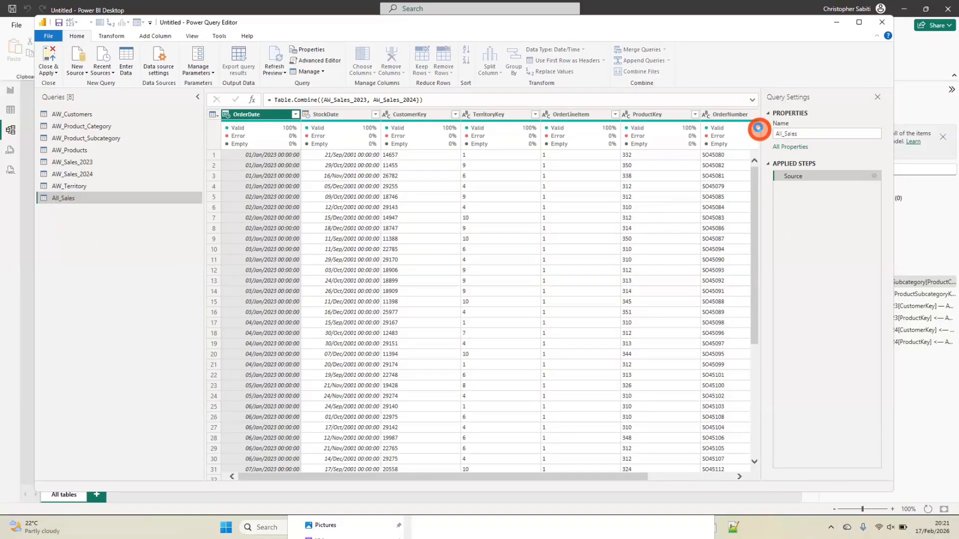
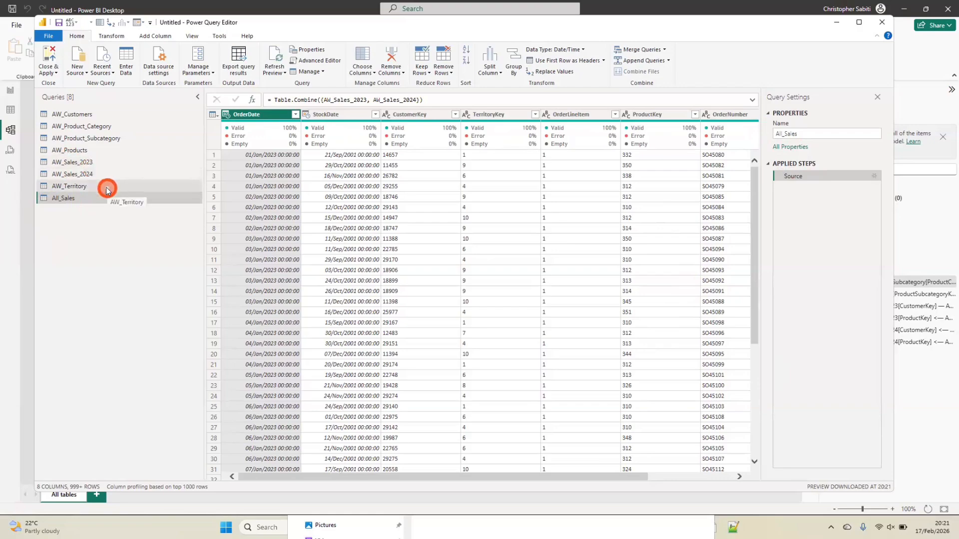
Close the Power Query Editor with the query changes applied to the model, and collapse the Data pane
right_click(73, 162)
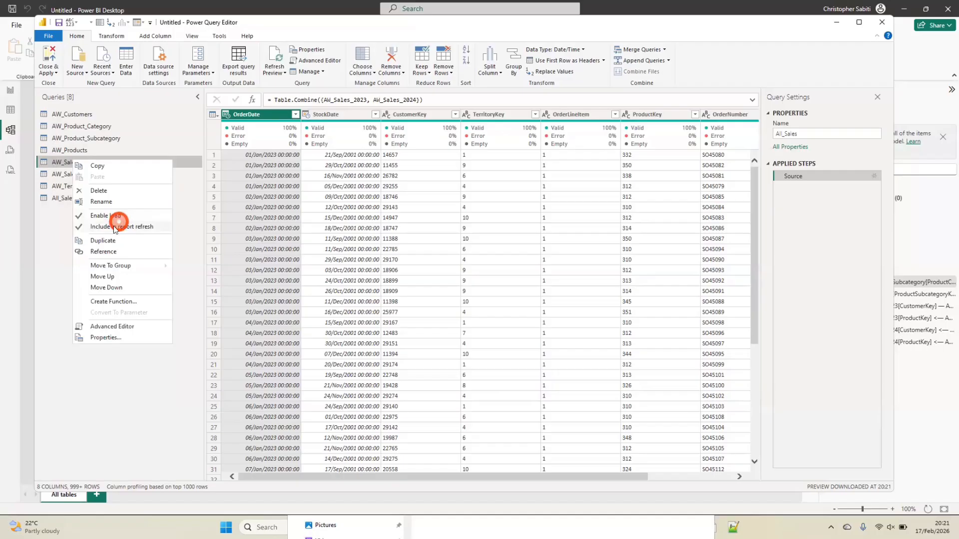
left_click(58, 217)
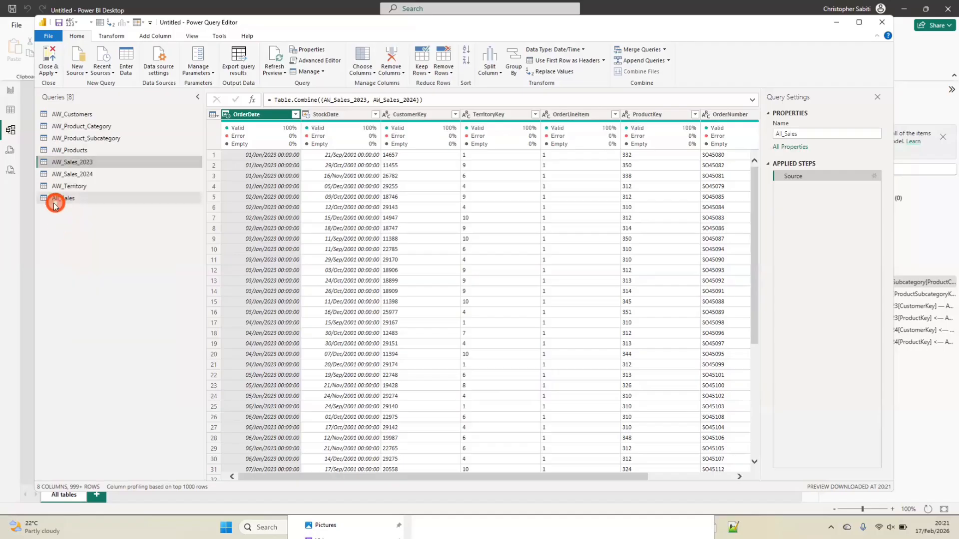
left_click(48, 67)
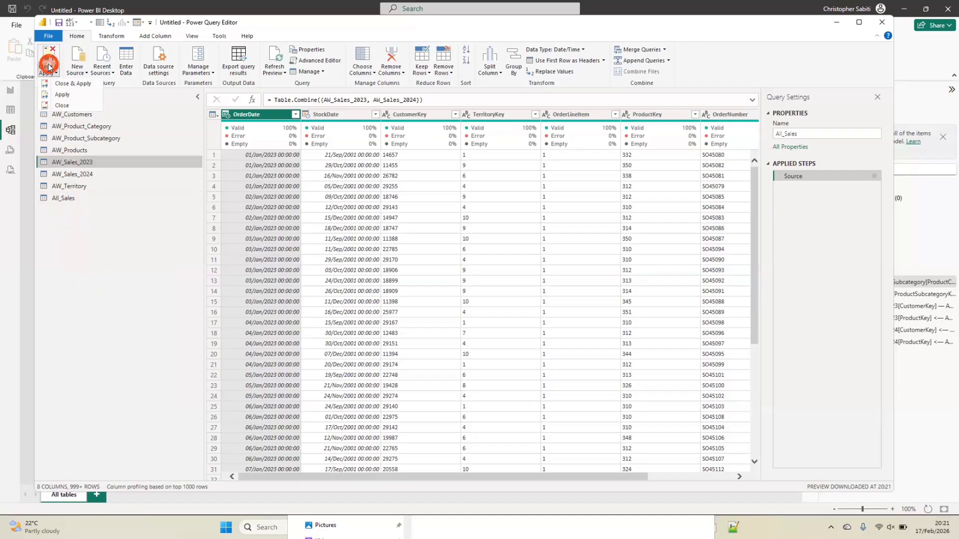
left_click(64, 85)
left_click(209, 233)
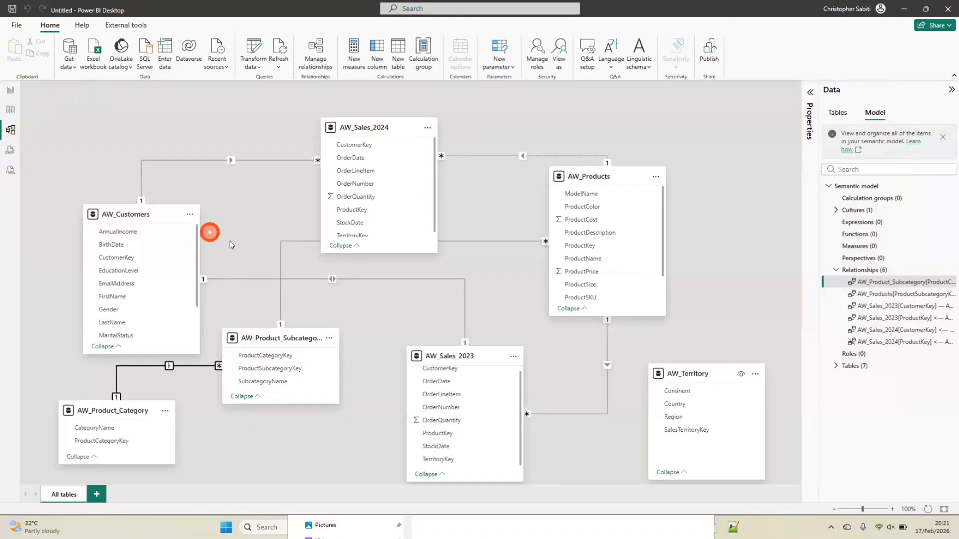
left_click(232, 244)
left_click(952, 89)
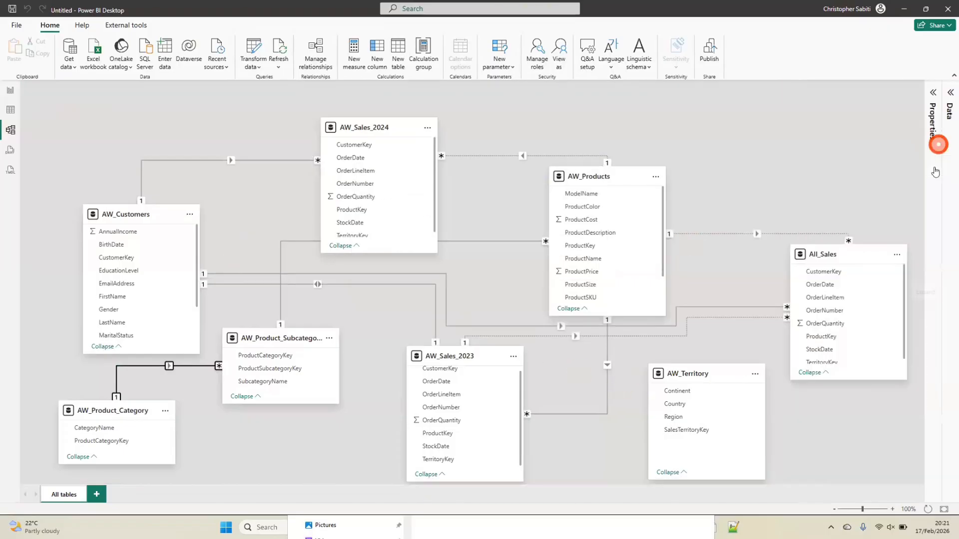
Move the All_Sales table level with AW_Sales_2024, and hide AW_Sales_2024 in report view
left_click_drag(847, 254, 595, 125)
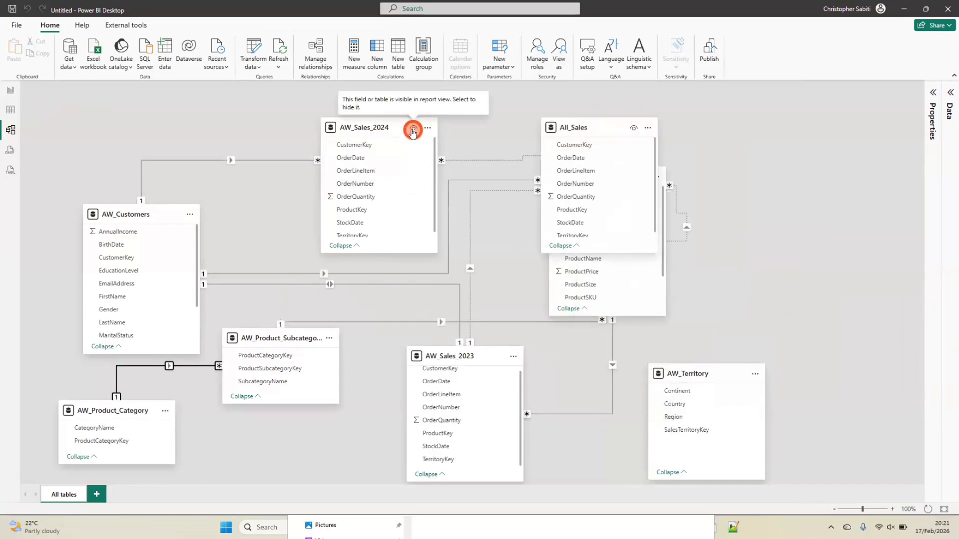
left_click(413, 130)
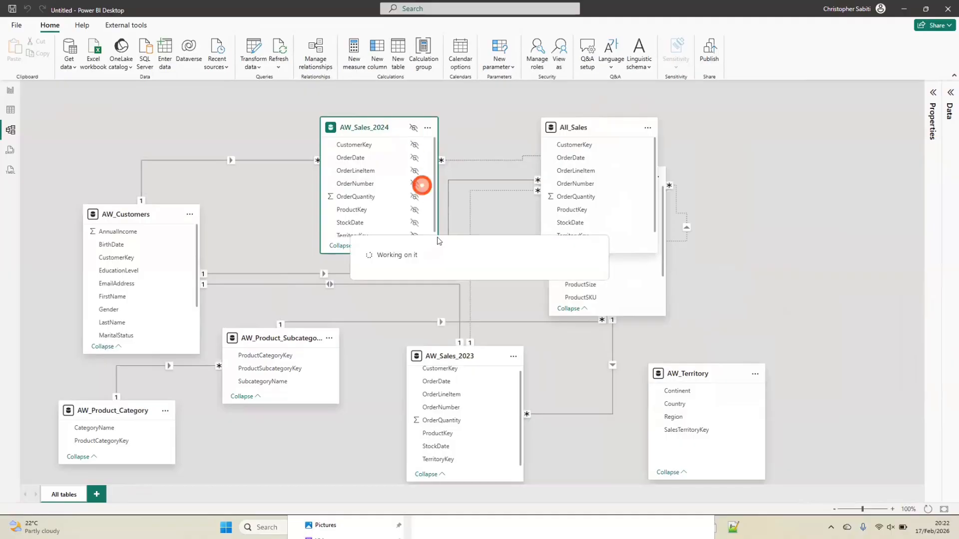
Delete the AW_Sales_2023 table from the model, keeping its query as the source for All_Sales
right_click(492, 356)
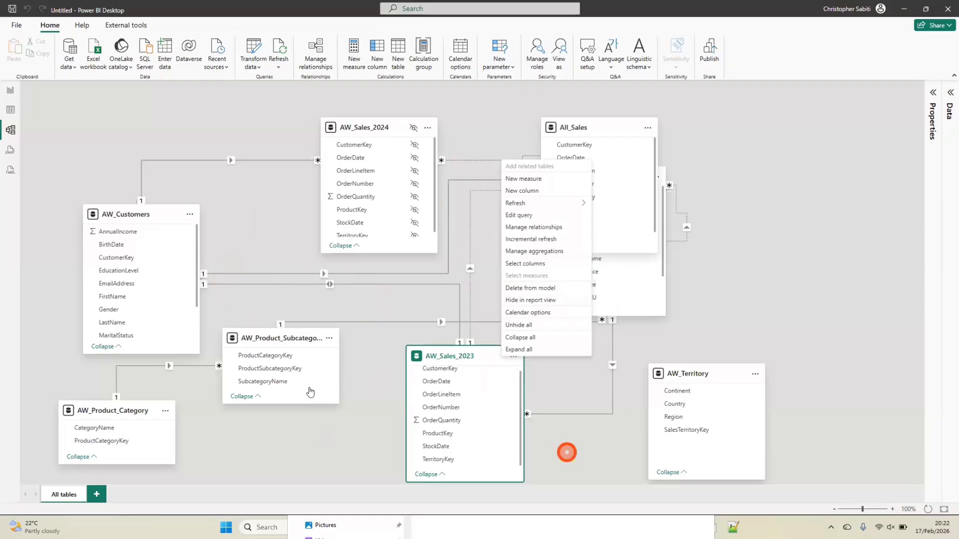
left_click(529, 288)
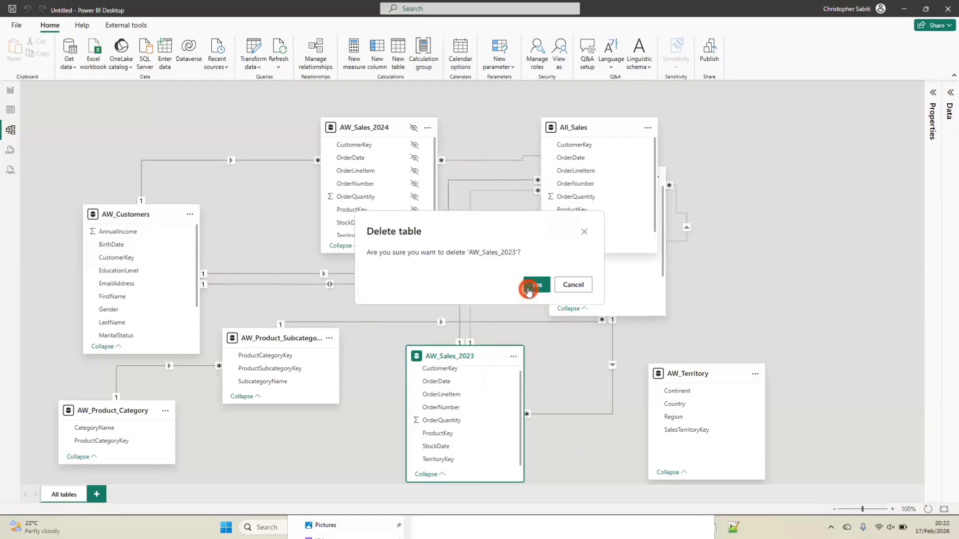
left_click(550, 283)
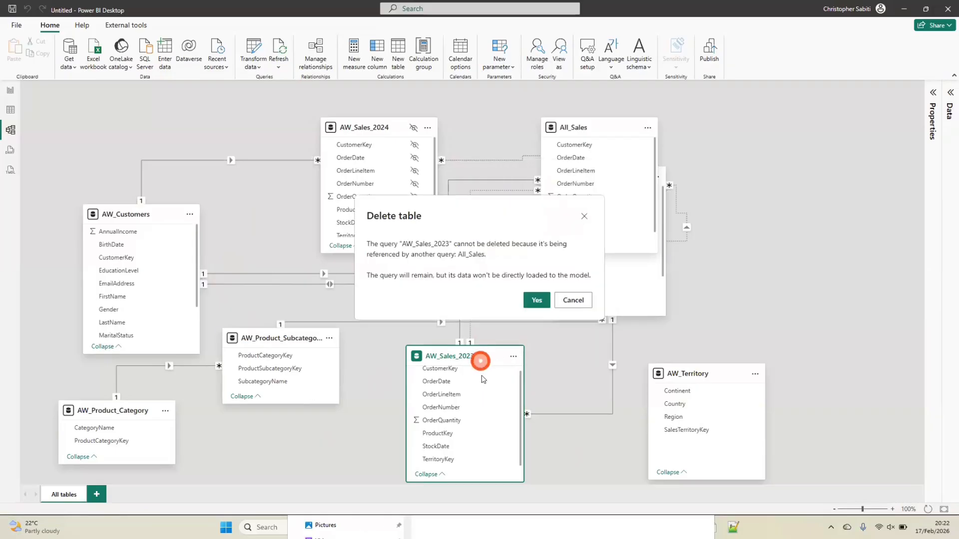
left_click(533, 304)
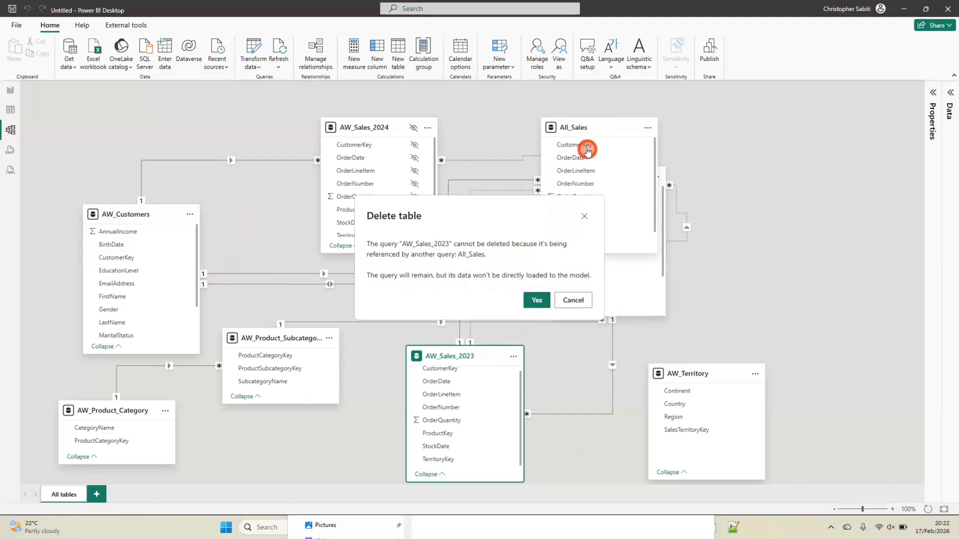
left_click(537, 300)
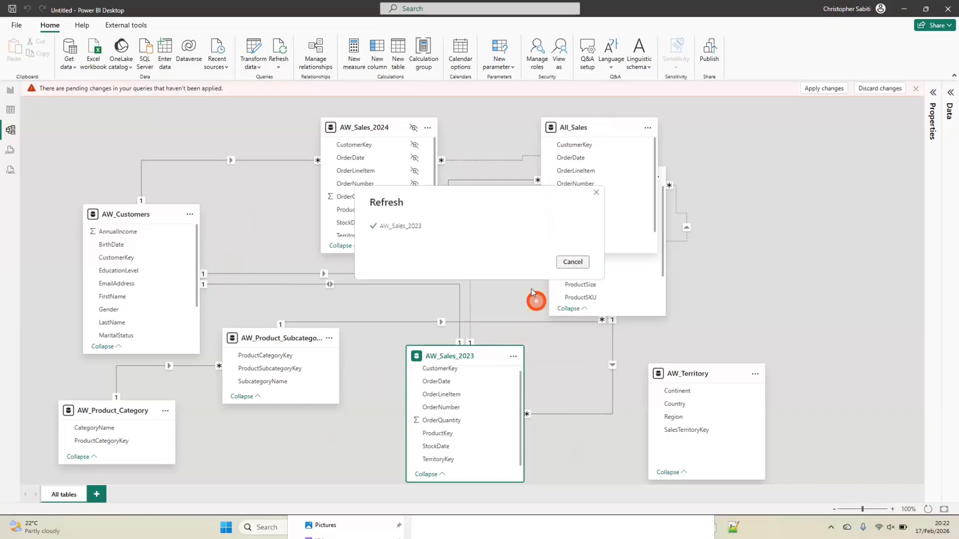
Delete the AW_Sales_2024 table from the model, keeping its query as the source for All_Sales
right_click(363, 126)
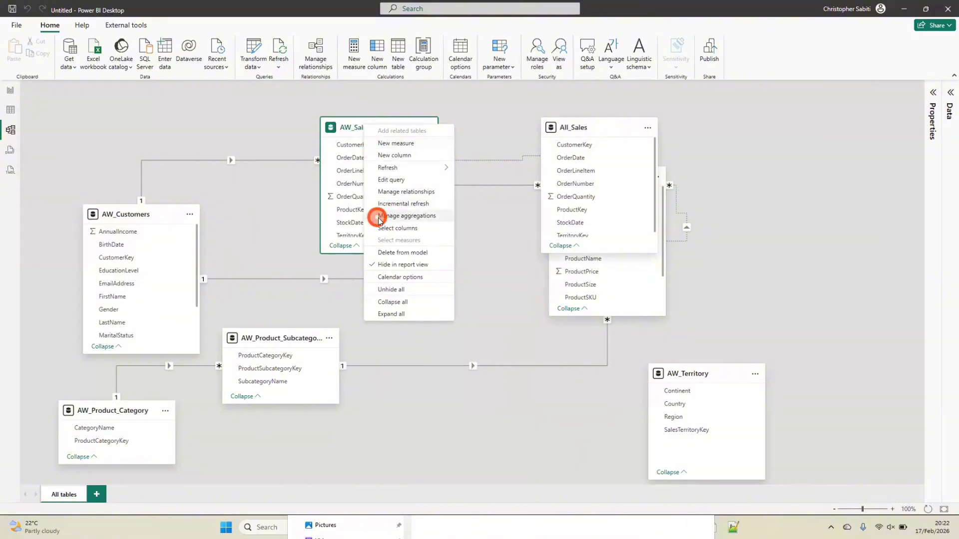
left_click(398, 256)
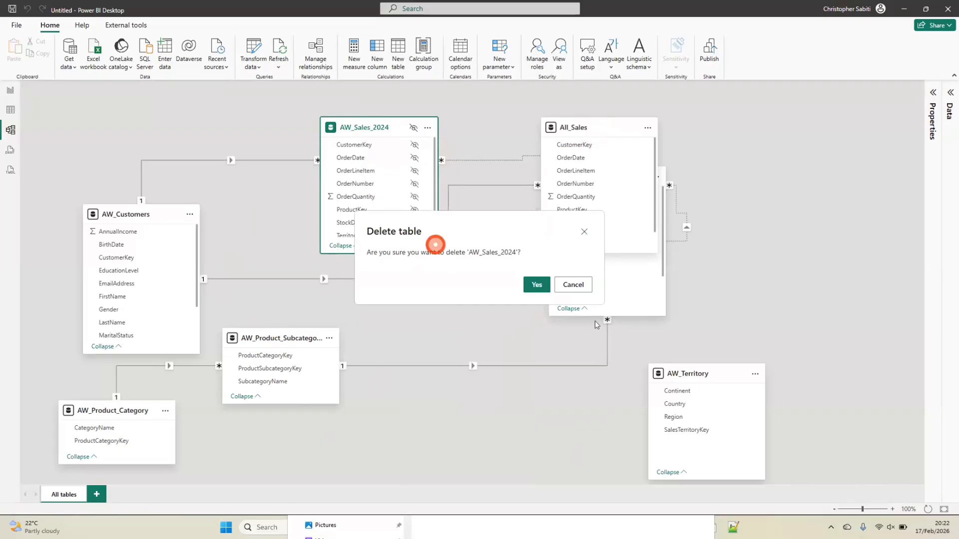
left_click(536, 284)
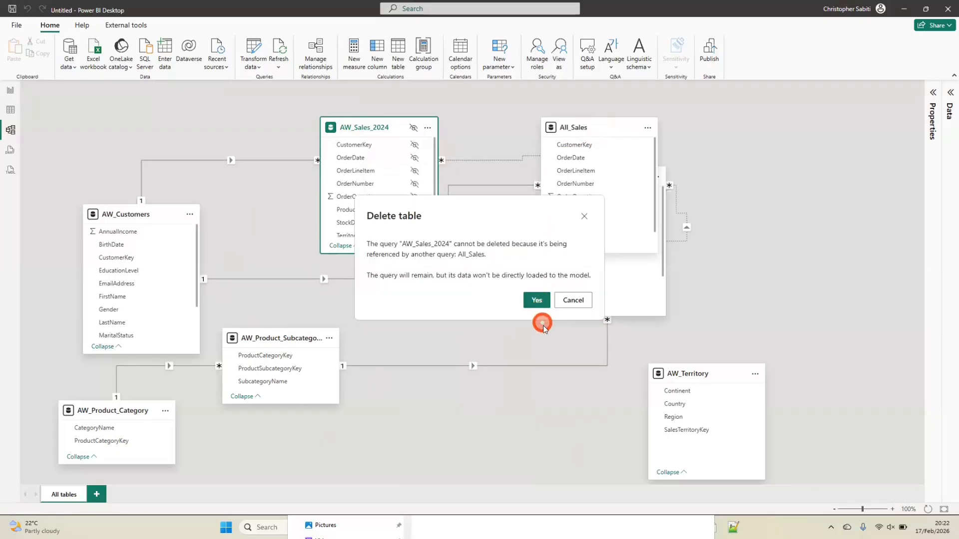
left_click(537, 302)
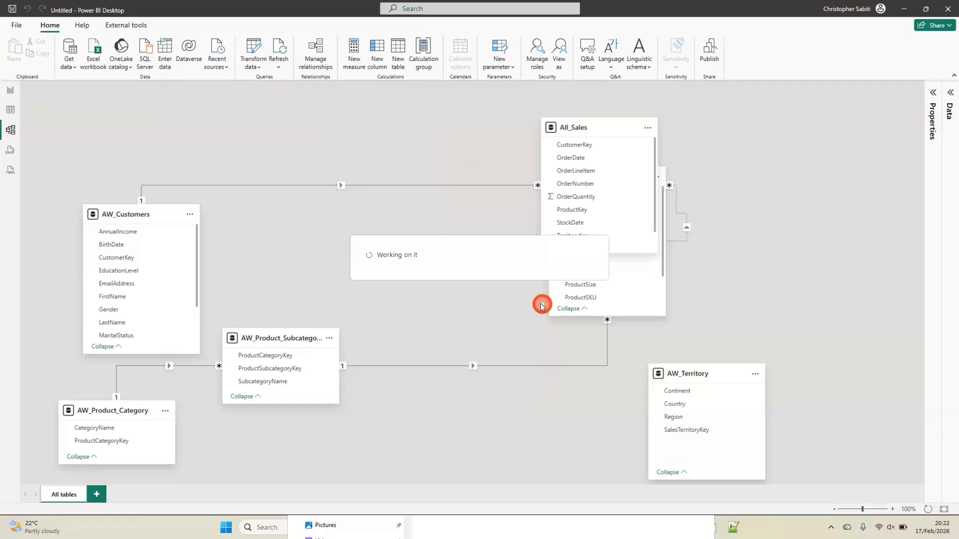
Place All_Sales between AW_Customers and AW_Products, and put AW_Product_Subcategory below it beside AW_Product_Category
left_click_drag(567, 131, 381, 193)
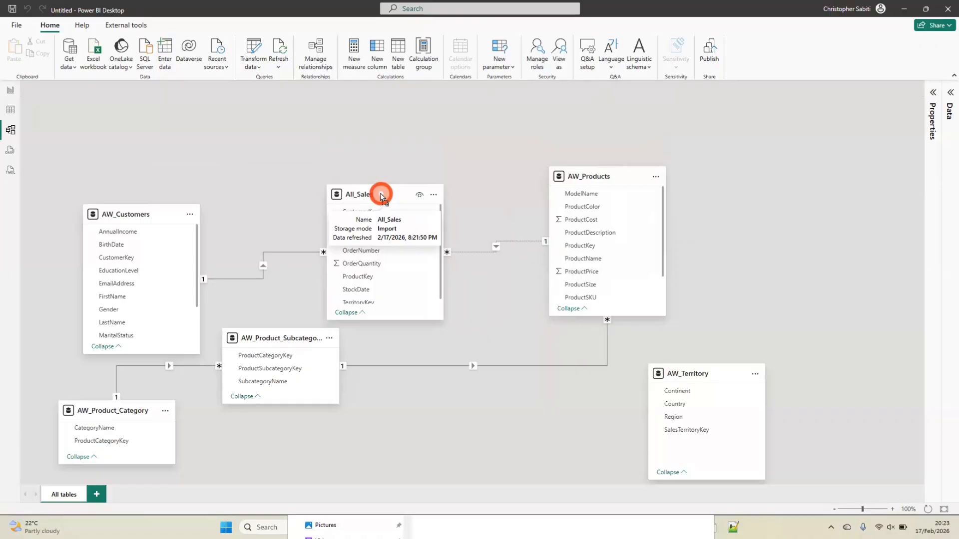
left_click_drag(381, 196, 364, 212)
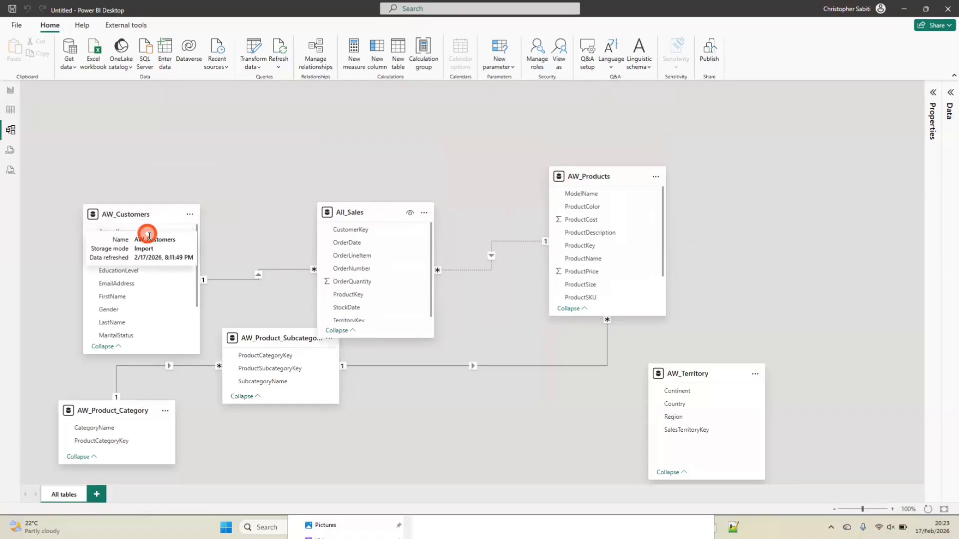
left_click_drag(137, 217, 115, 213)
left_click_drag(257, 345, 340, 417)
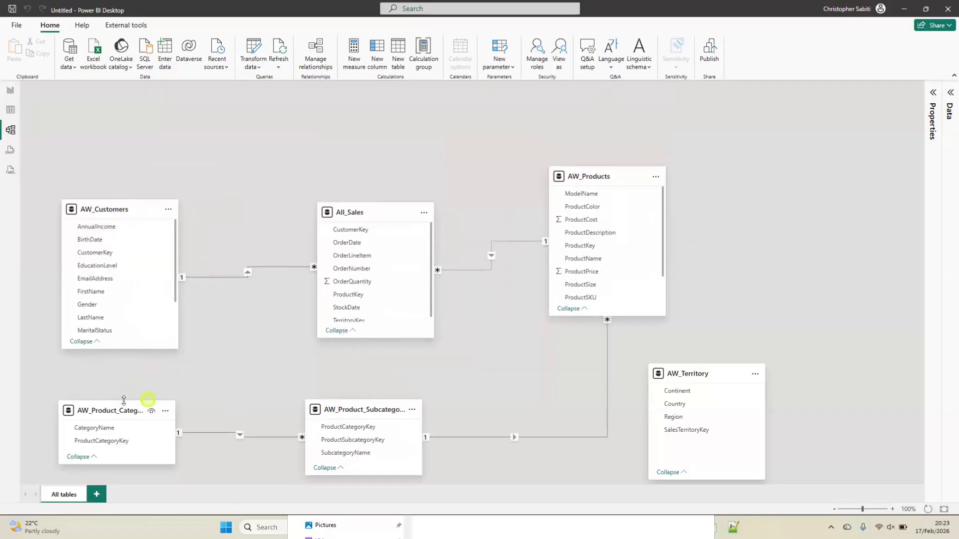
left_click_drag(124, 400, 151, 383)
left_click_drag(587, 186, 599, 146)
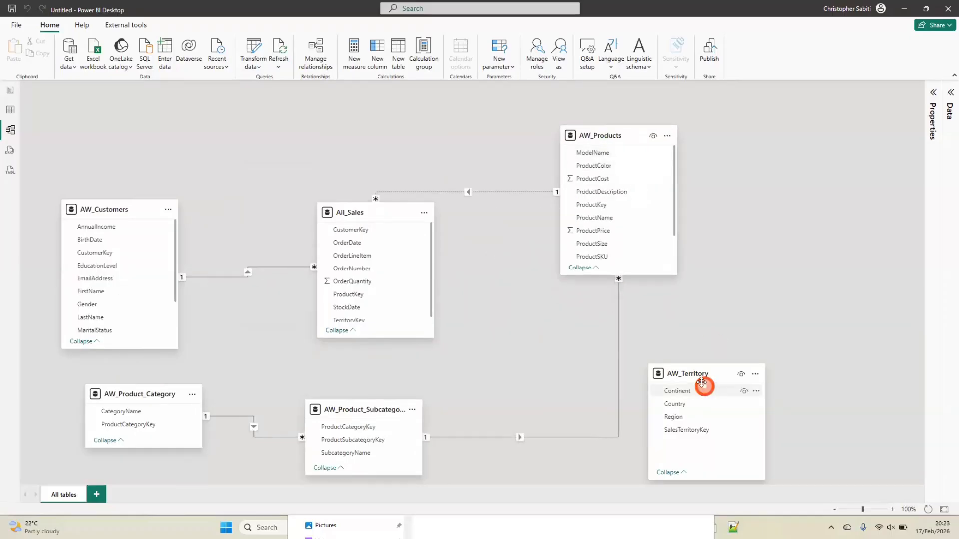
Move AW_Territory to the upper part of the diagram and lower All_Sales so the two tables no longer overlap
left_click_drag(702, 382, 281, 137)
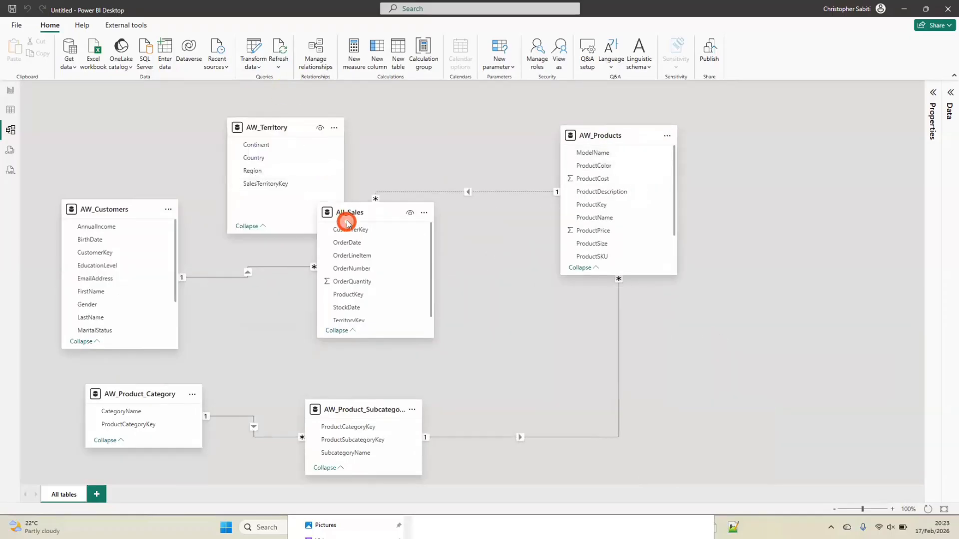
left_click_drag(348, 224, 364, 254)
left_click_drag(279, 122, 274, 97)
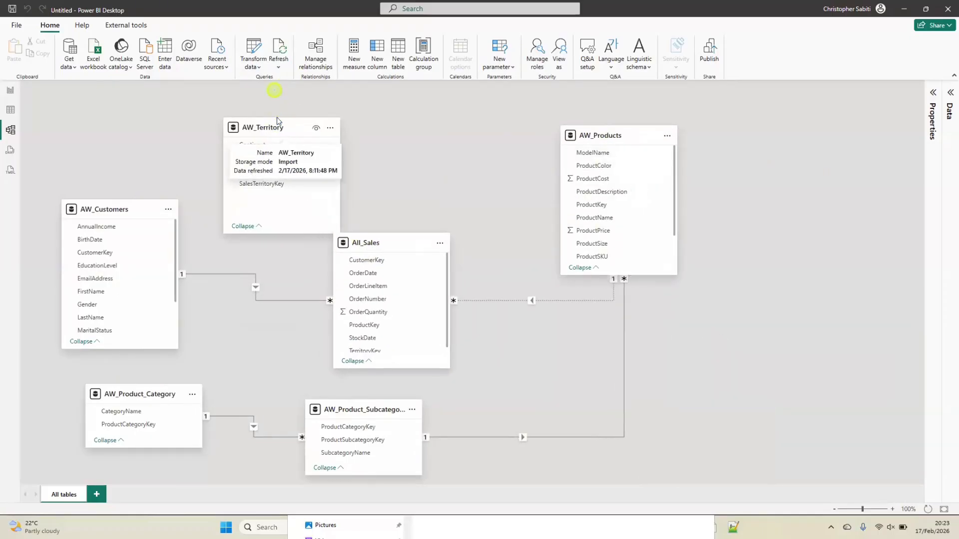
left_click(289, 134)
left_click_drag(297, 142, 362, 263)
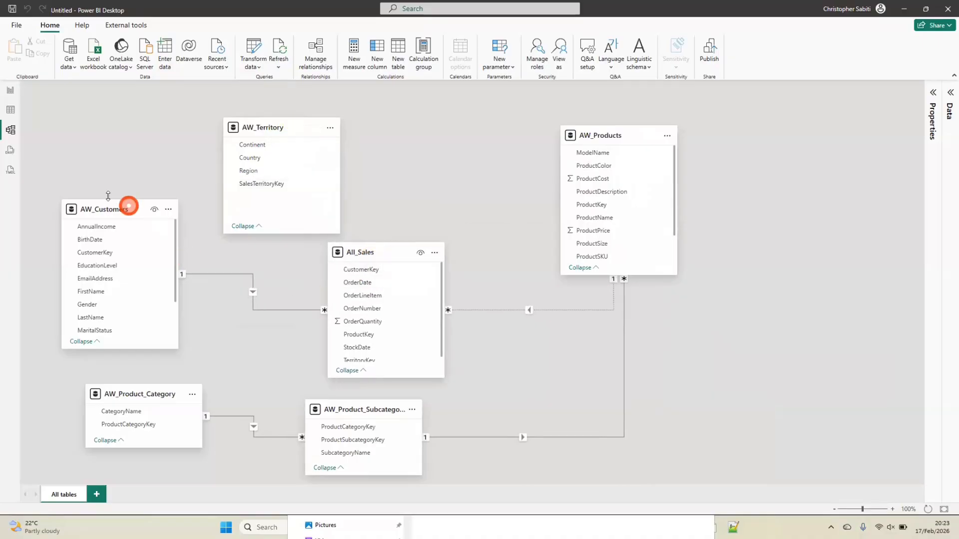
Level AW_Customers with All_Sales, and line up AW_Product_Category and AW_Product_Subcategory in a row below them with a wider gap
left_click_drag(107, 208, 142, 242)
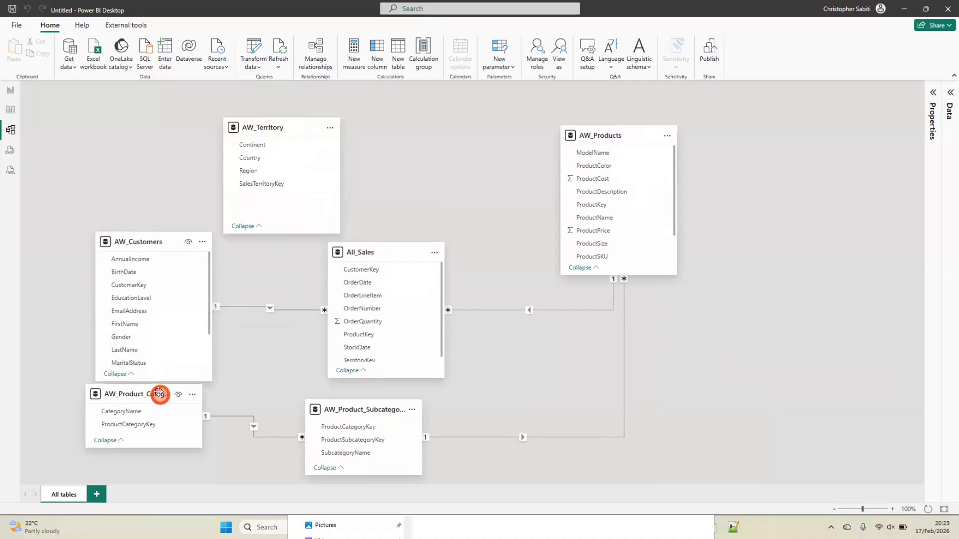
left_click_drag(156, 396, 184, 422)
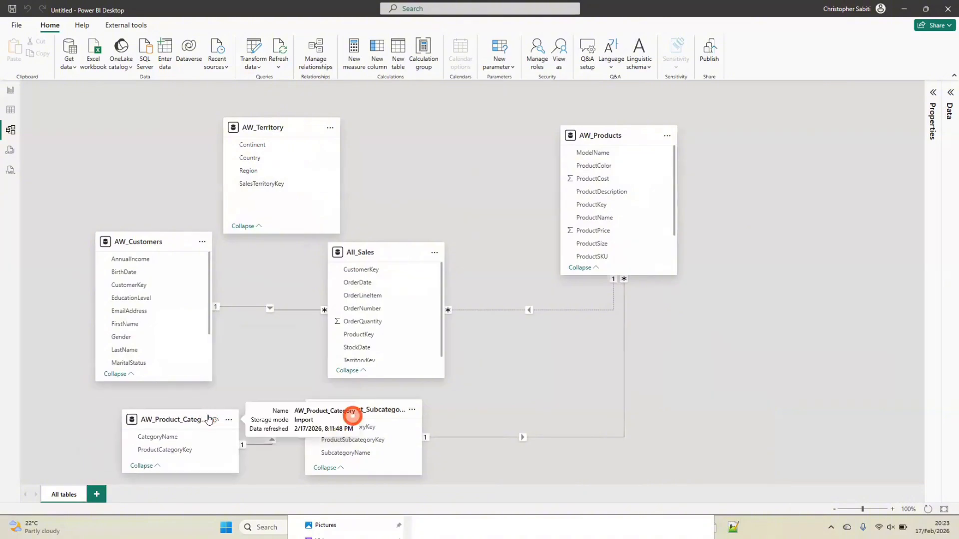
left_click_drag(353, 418, 467, 419)
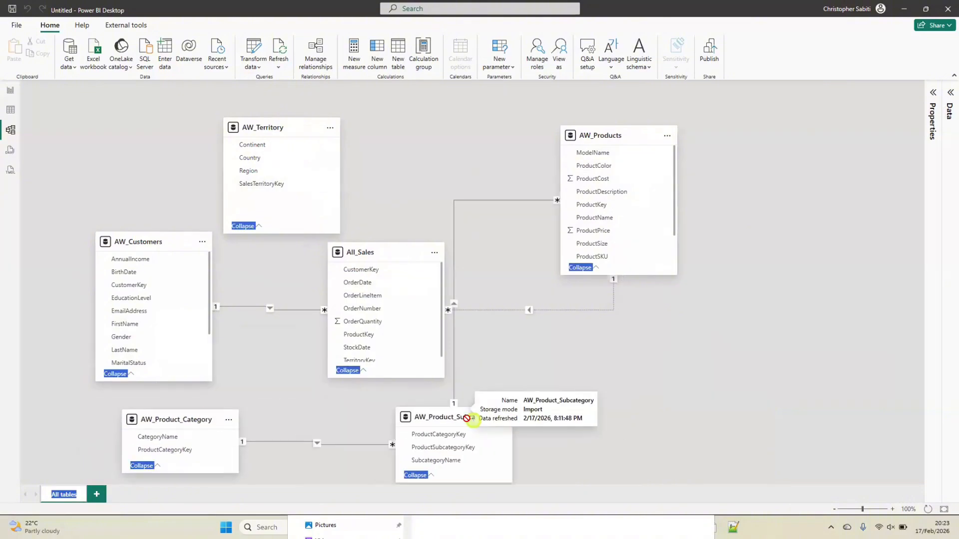
Line up AW_Territory directly above All_Sales, and lower AW_Products slightly toward the All_Sales row
left_click_drag(398, 255, 373, 259)
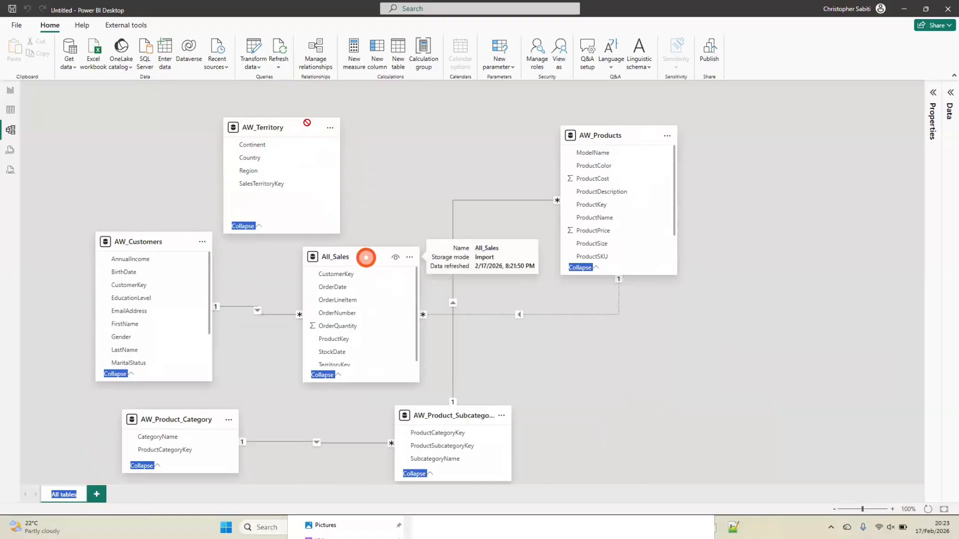
left_click_drag(278, 127, 347, 131)
left_click_drag(633, 132, 618, 166)
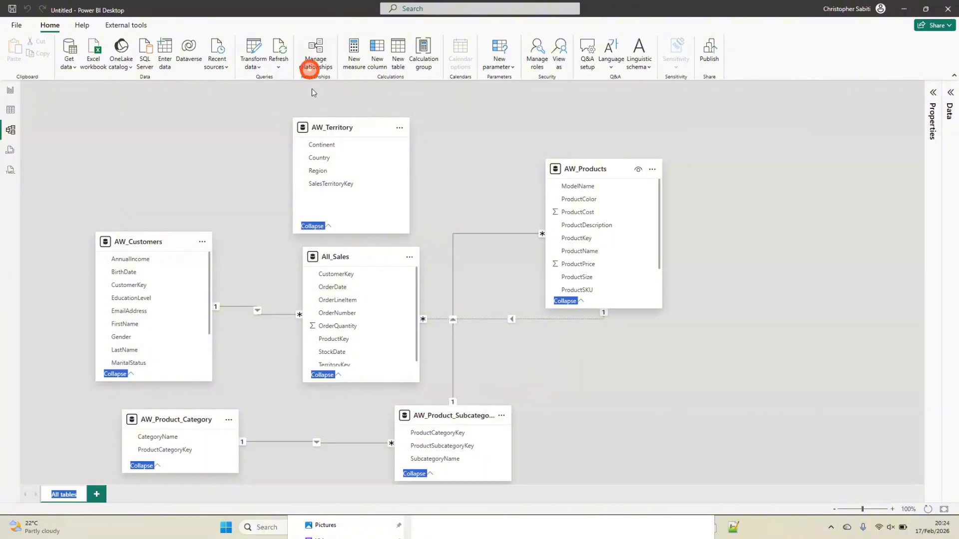
Delete all the existing relationships from the model through Manage relationships
left_click(316, 47)
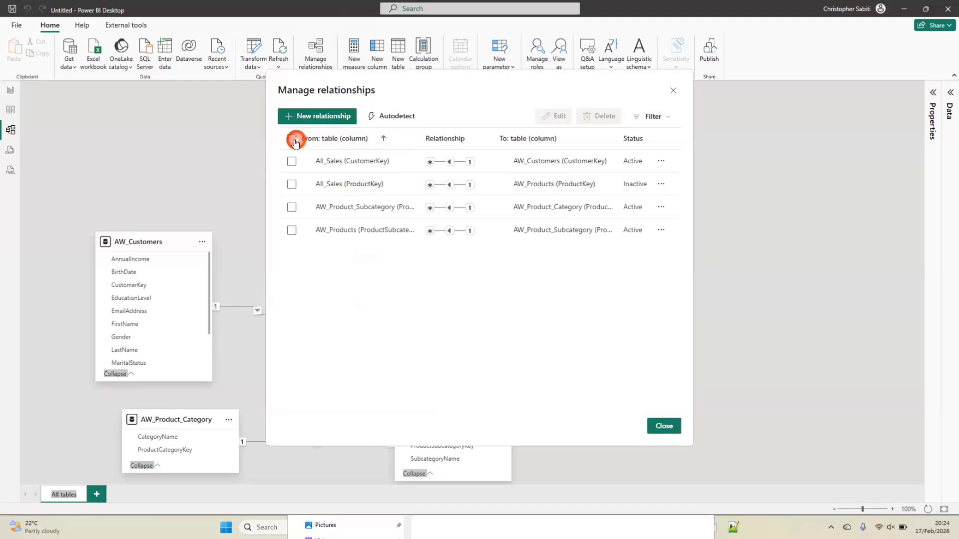
left_click(293, 139)
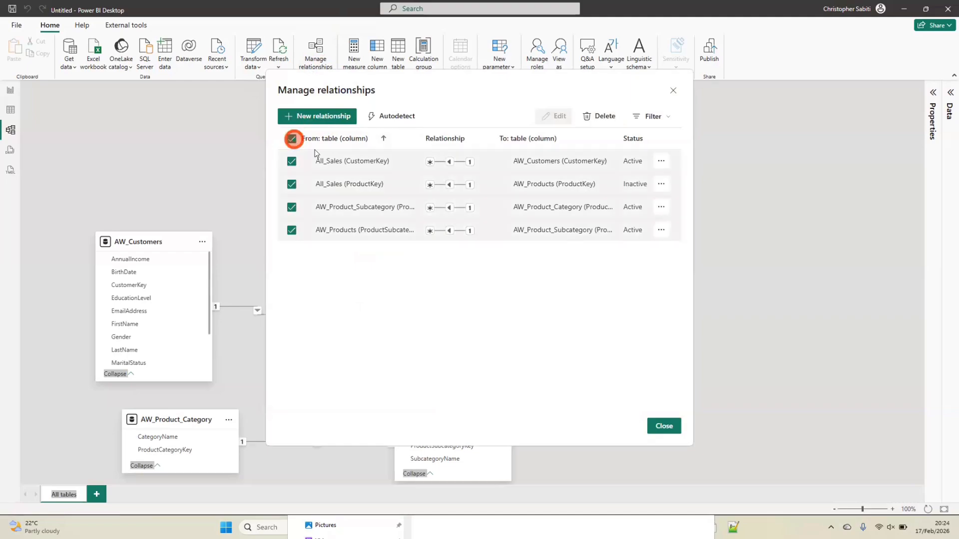
left_click(602, 117)
left_click(535, 294)
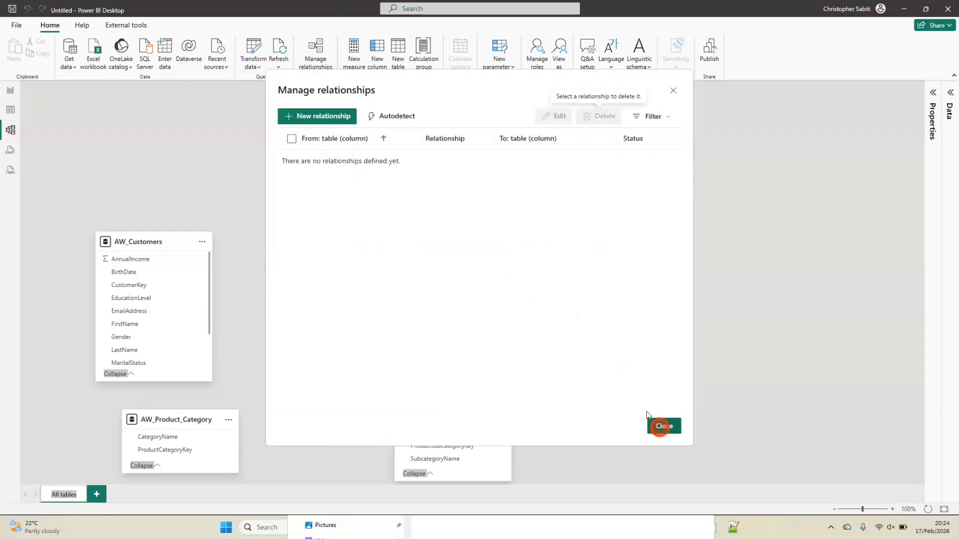
Autodetect the relationships between the model's tables
left_click(405, 119)
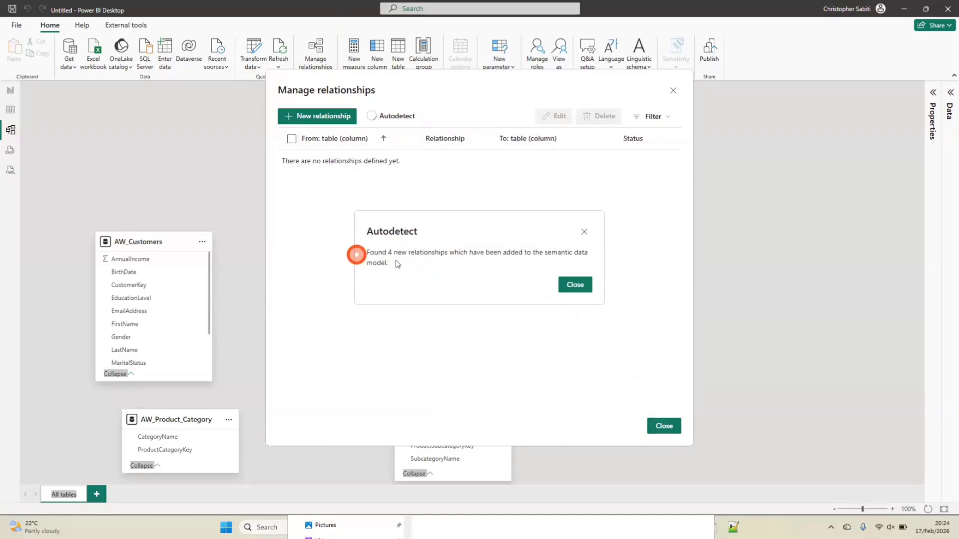
left_click(573, 284)
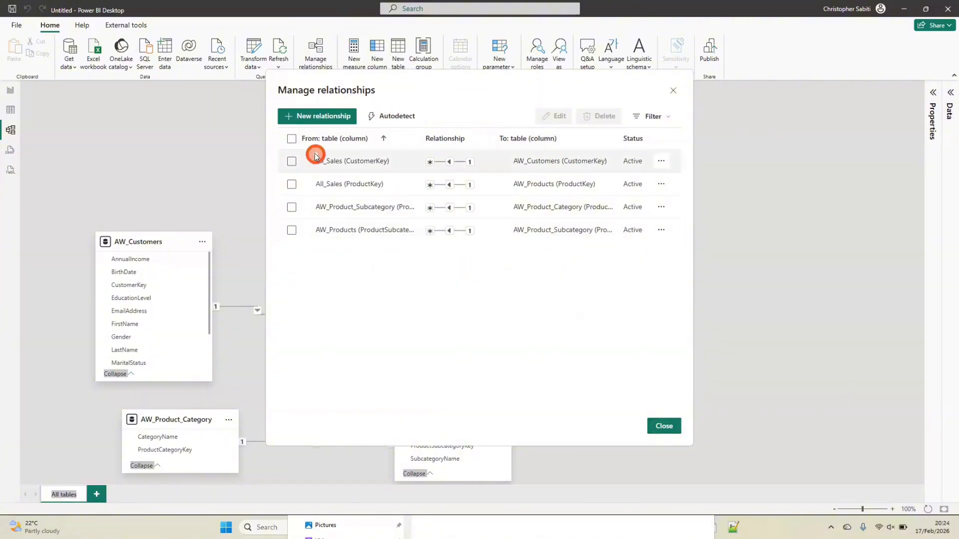
Delete all four autodetected relationships from the model
left_click(292, 138)
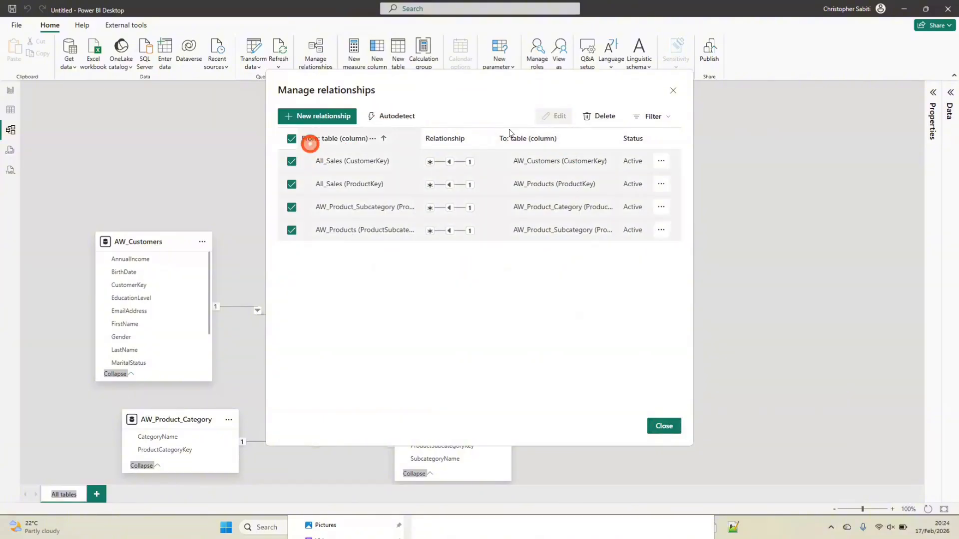
left_click(599, 117)
left_click(529, 282)
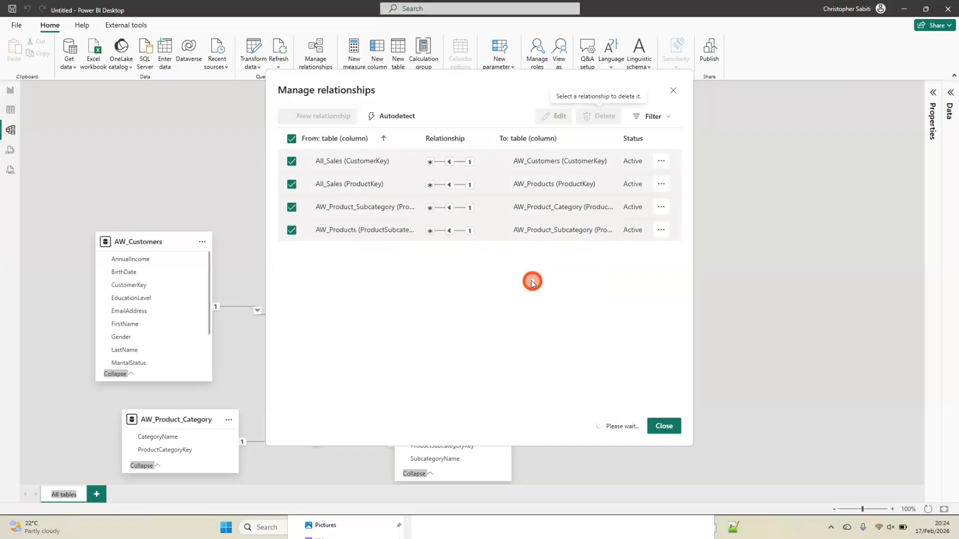
Close the relationship manager, lengthen the All_Sales card to show all its fields, and move AW_Product_Subcategory clear of it
left_click(664, 425)
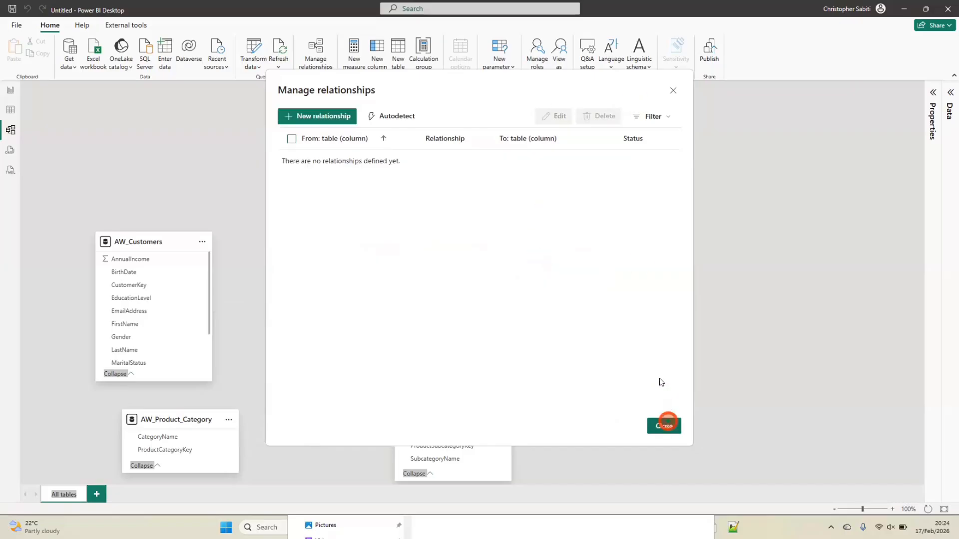
left_click(480, 340)
left_click(480, 308)
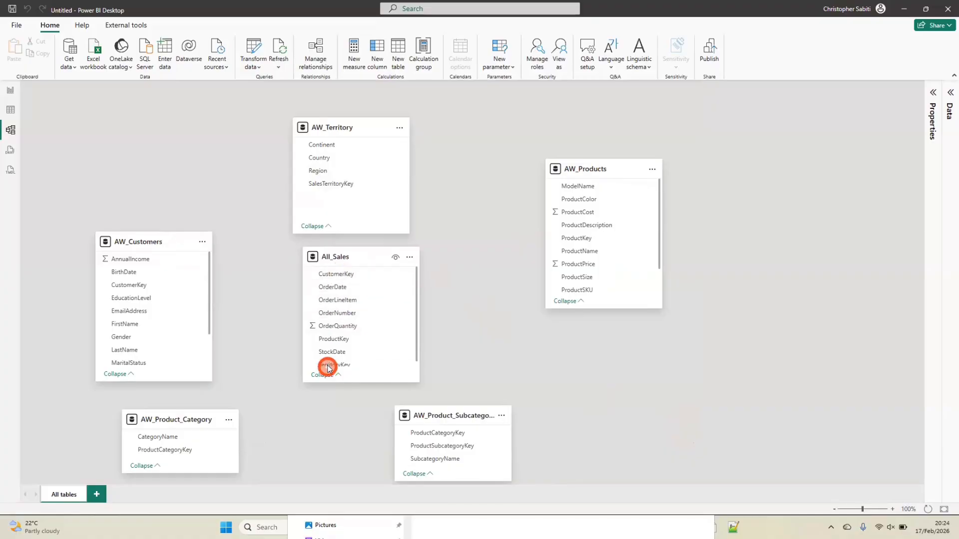
left_click_drag(339, 384, 344, 418)
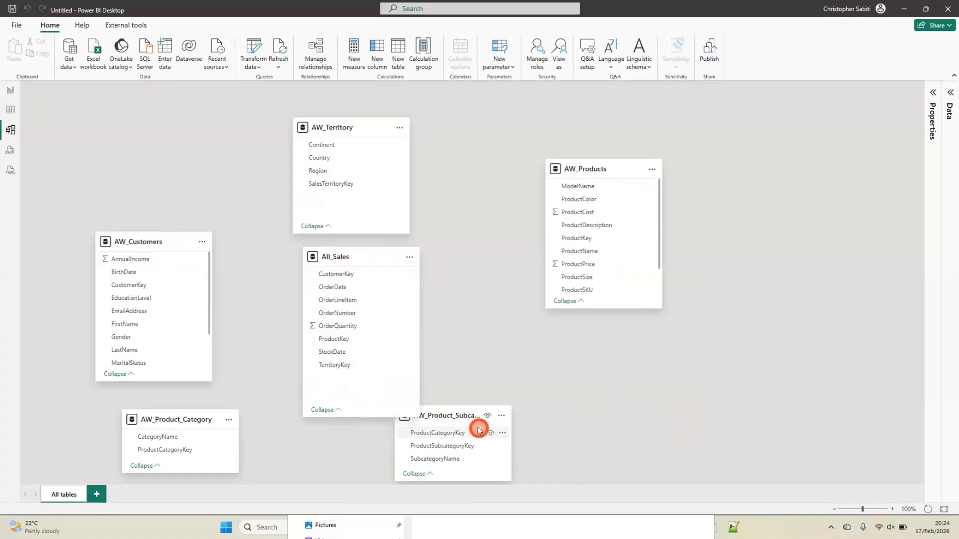
left_click_drag(470, 418, 530, 412)
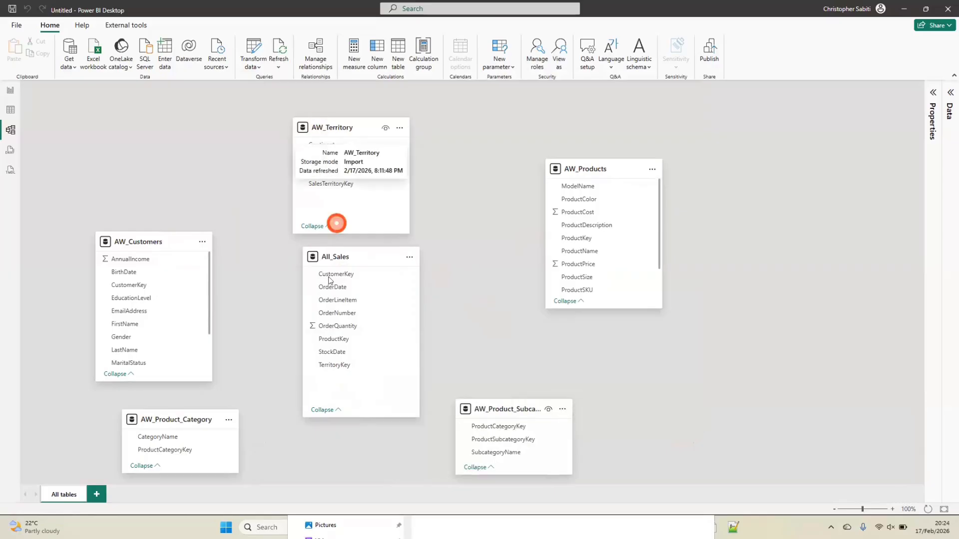
Start a new relationship from TerritoryKey in All_Sales to SalesTerritoryKey in AW_Territory
left_click(342, 365)
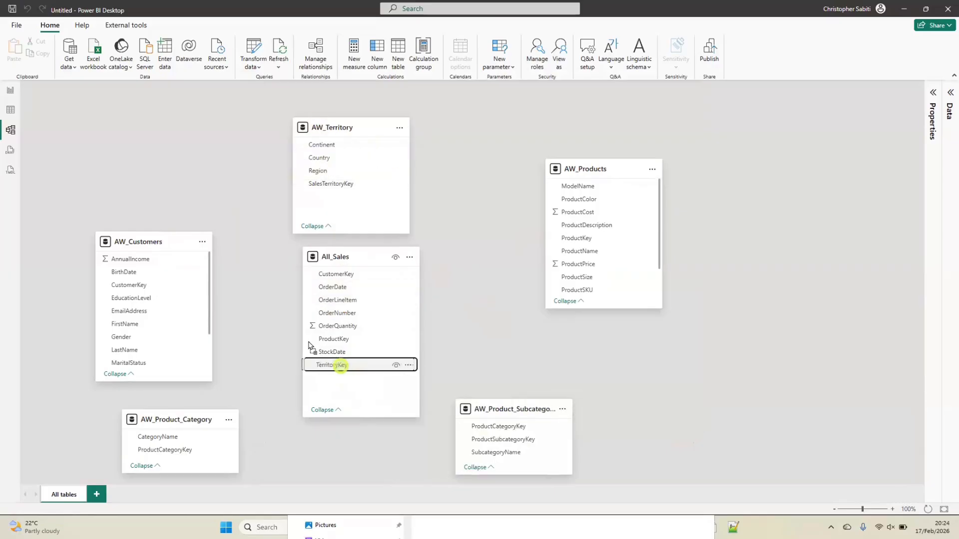
left_click_drag(341, 367, 317, 210)
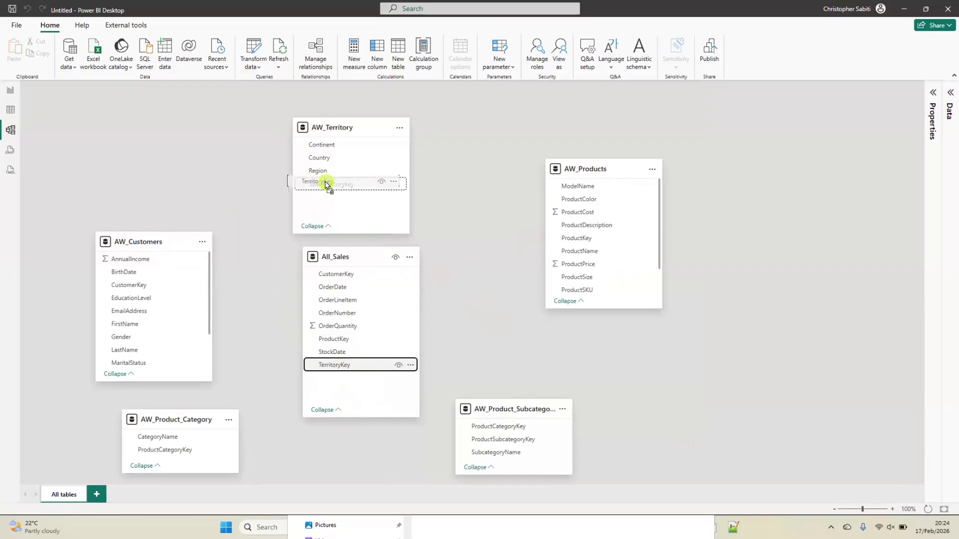
left_click_drag(325, 183, 326, 184)
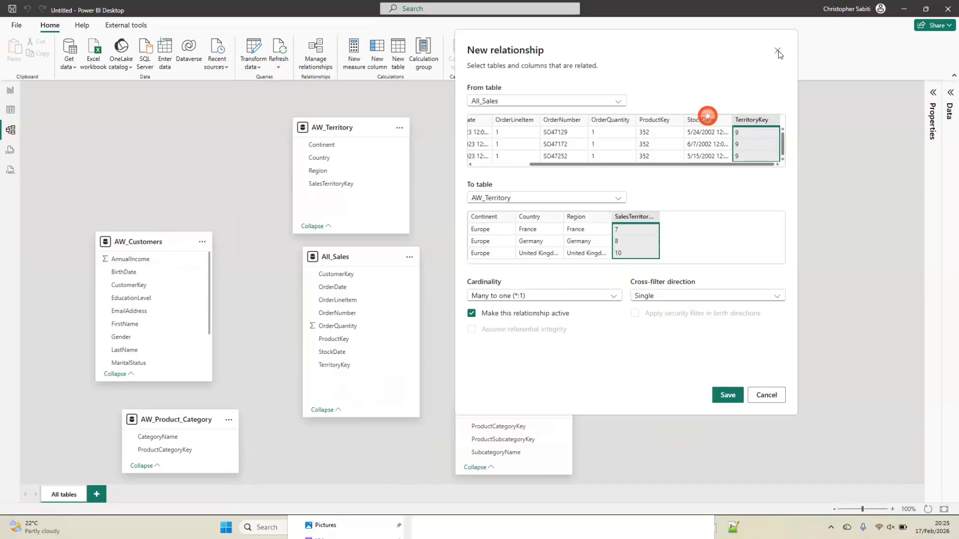
Try other All_Sales columns such as StockDate, OrderQuantity, OrderLineItem and OrderNumber as the related column of the new relationship
left_click(707, 120)
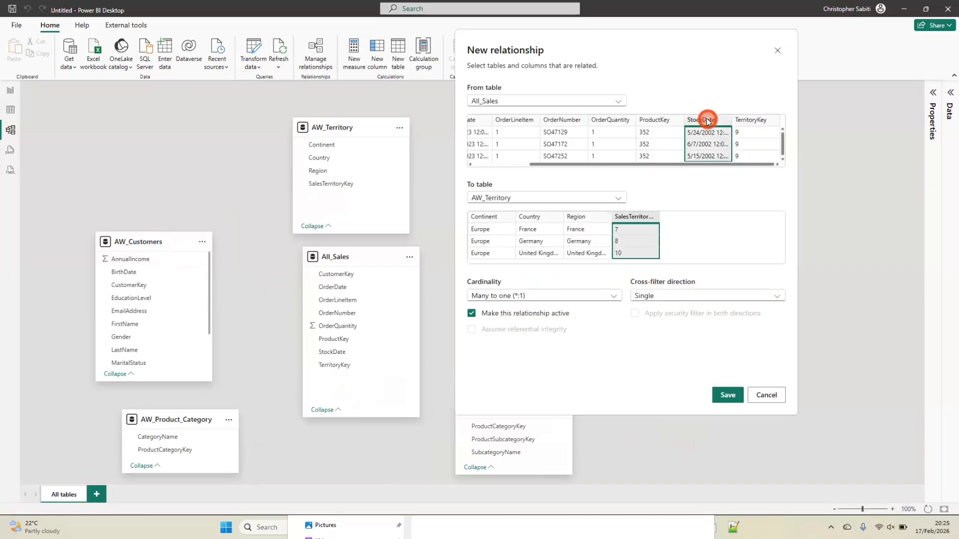
left_click(663, 121)
left_click(622, 121)
left_click(559, 130)
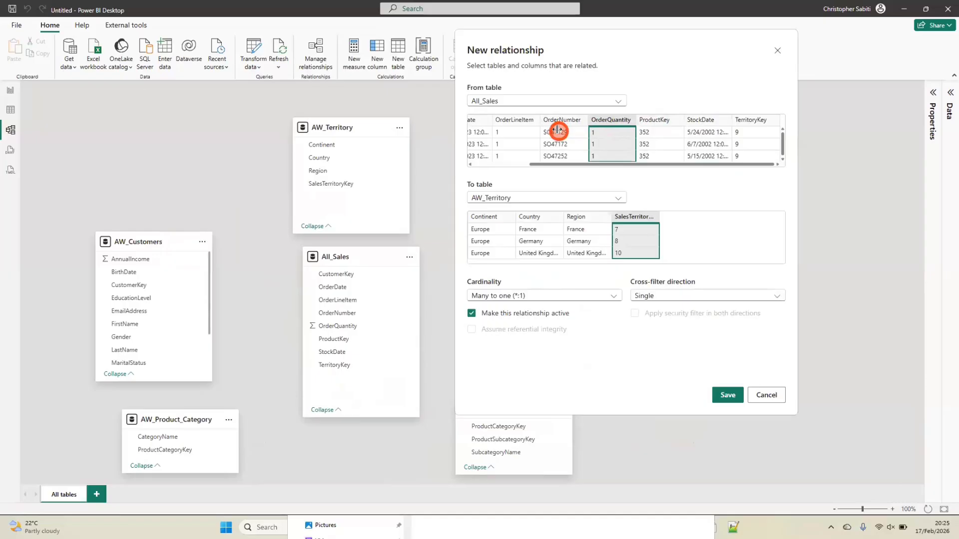
left_click(531, 134)
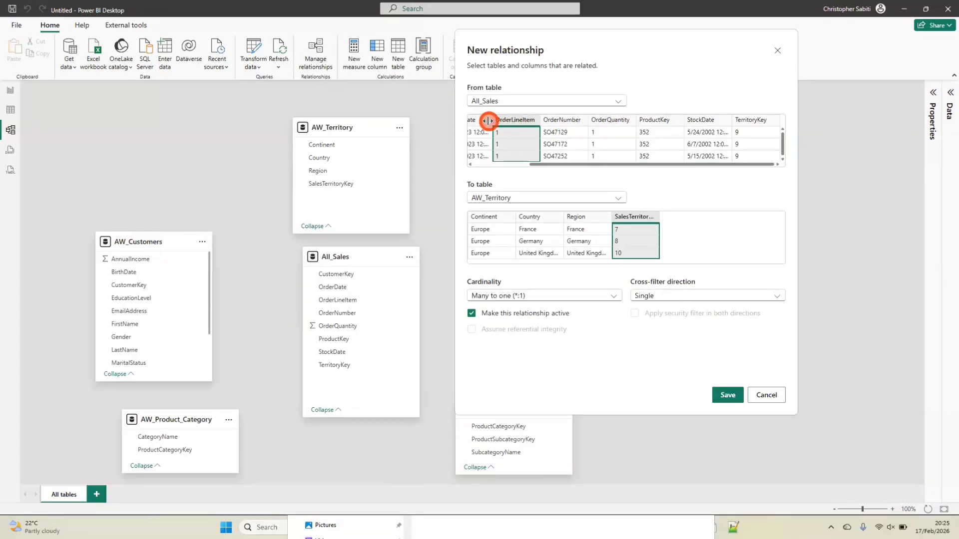
left_click(558, 121)
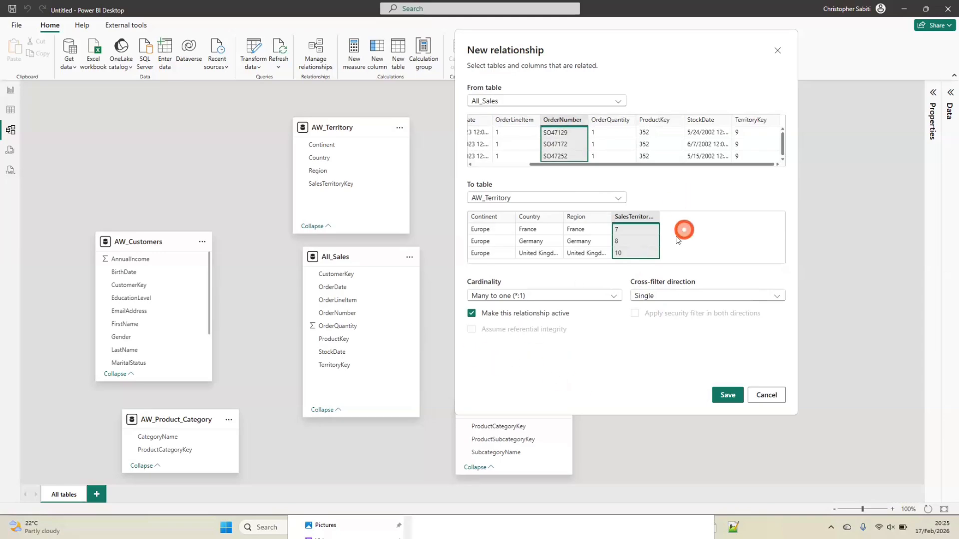
Choose TerritoryKey as the All_Sales column and save the active many-to-one relationship to AW_Territory with single cross-filter direction
left_click(754, 133)
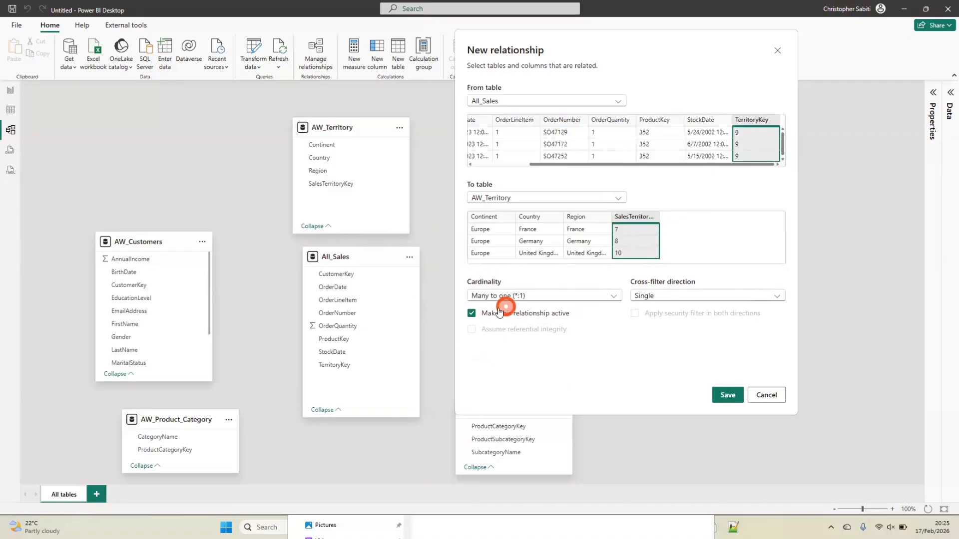
left_click(729, 396)
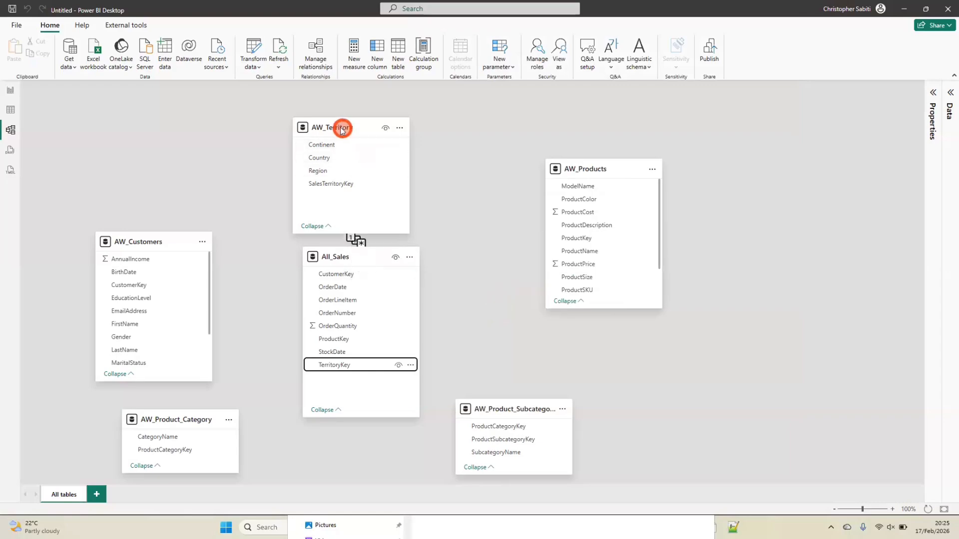
Shift AW_Territory slightly left, All_Sales down and right, and AW_Product_Subcategory further right, to expose the AW_Territory relationship line
left_click_drag(343, 128, 330, 125)
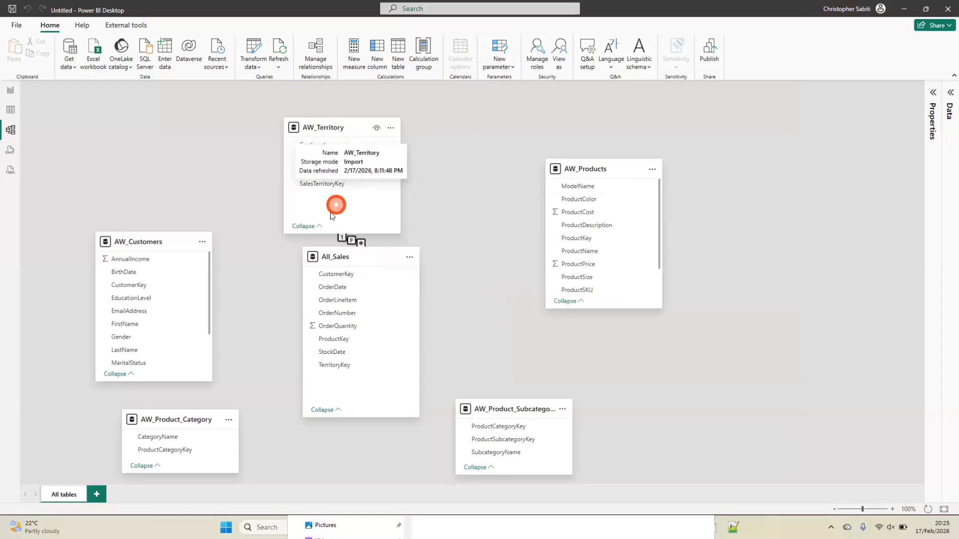
left_click(307, 229)
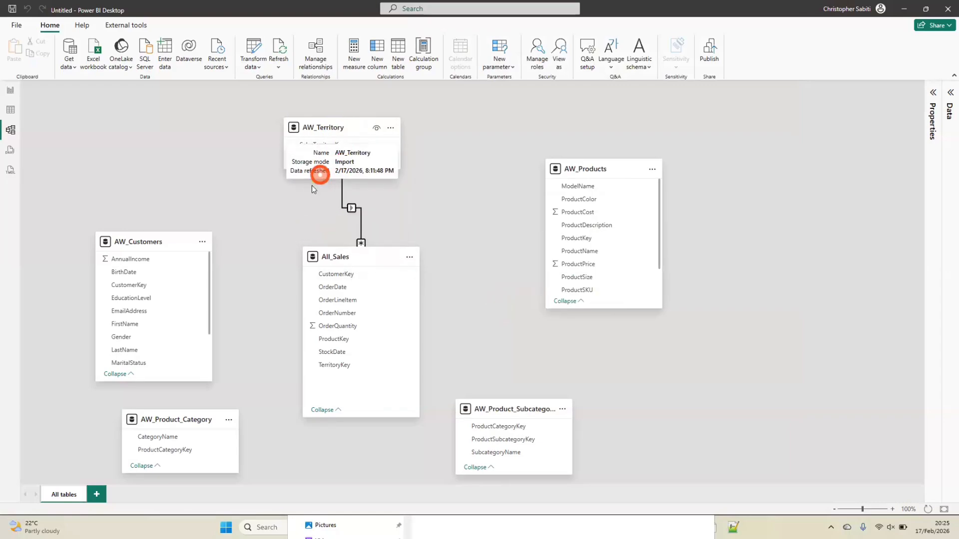
left_click(309, 160)
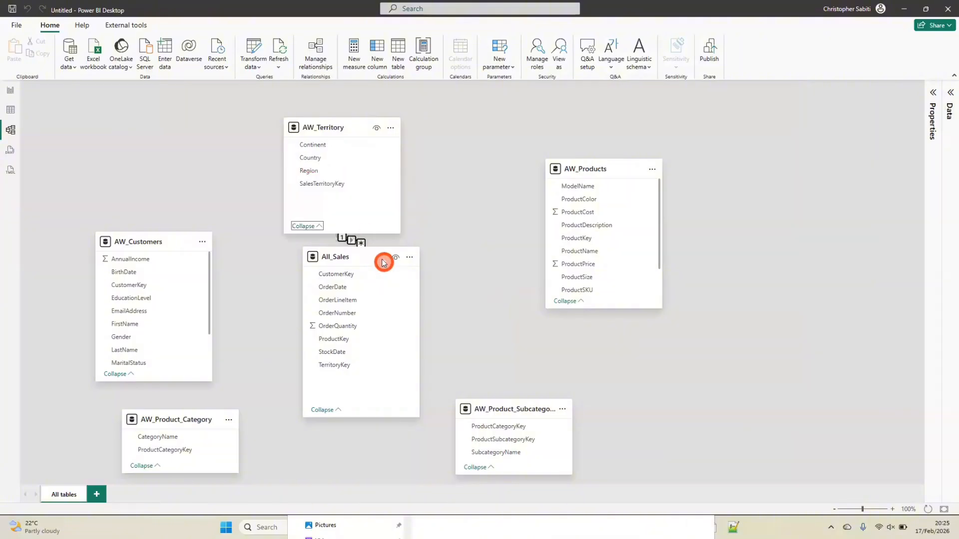
left_click_drag(380, 259, 411, 284)
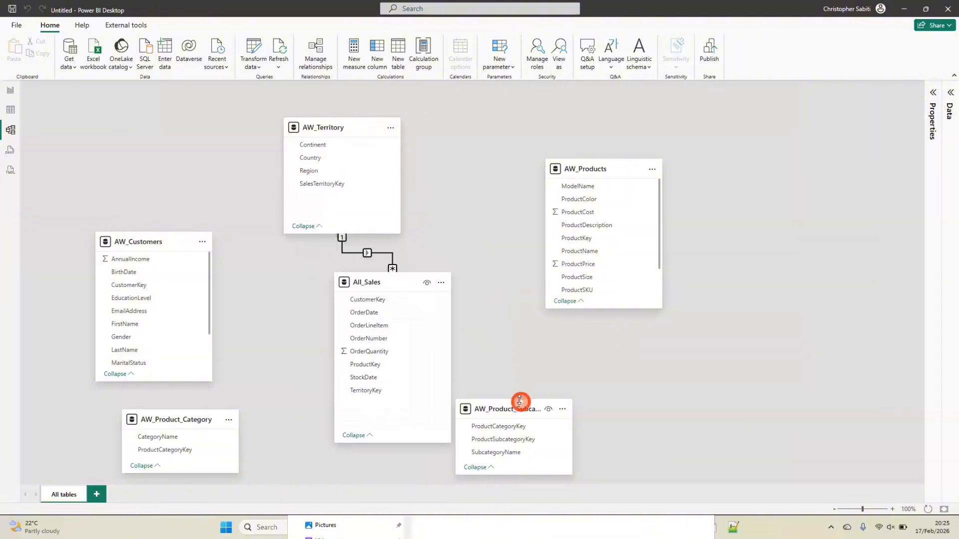
left_click_drag(520, 402, 566, 408)
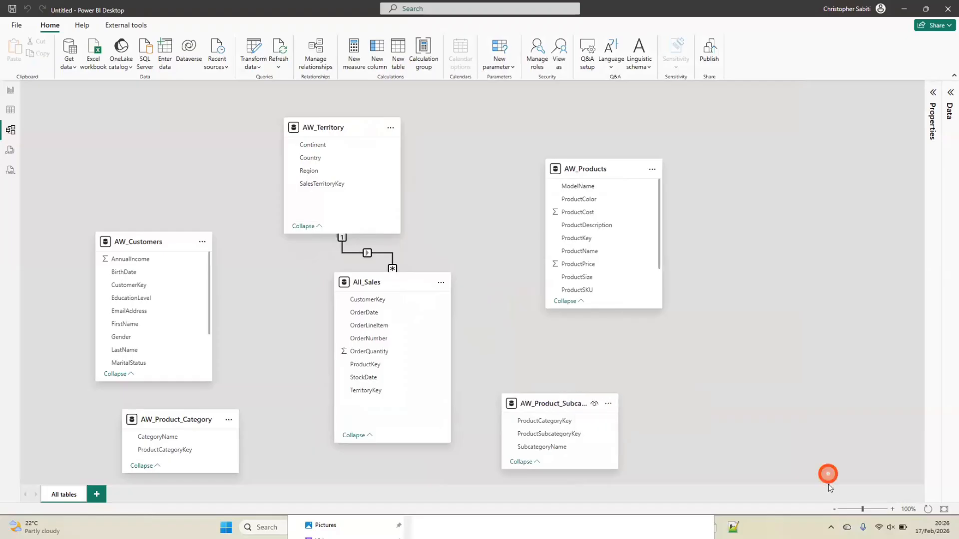
left_click(834, 509)
left_click(835, 510)
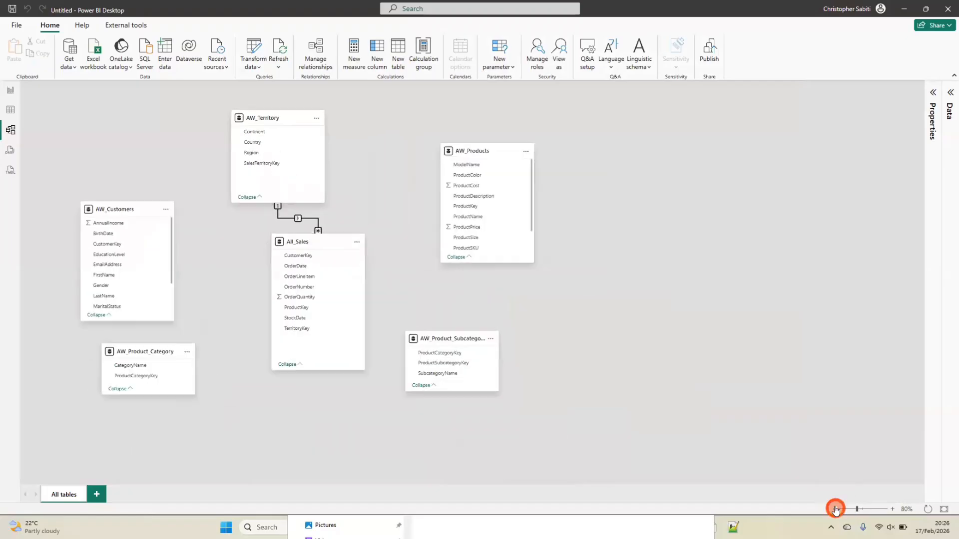
left_click(892, 509)
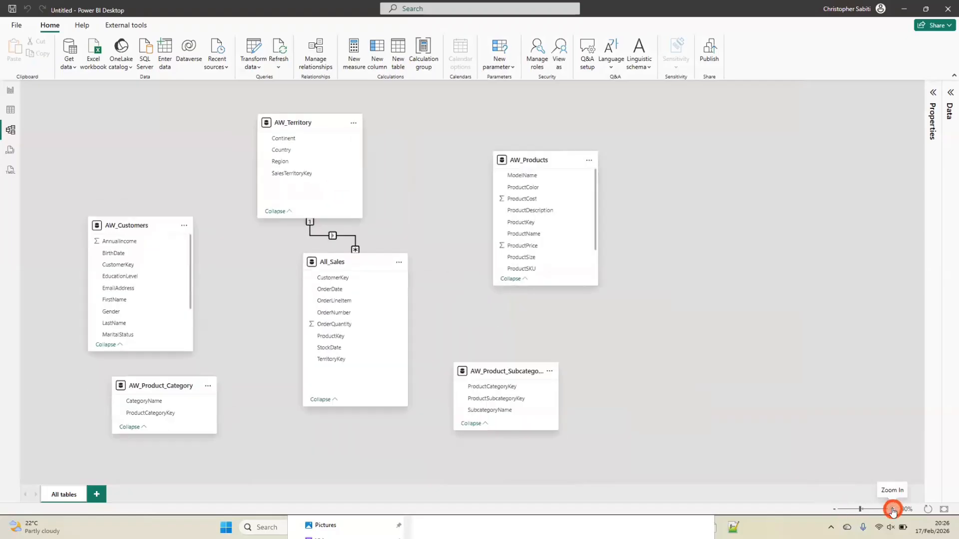
left_click_drag(287, 124, 284, 124)
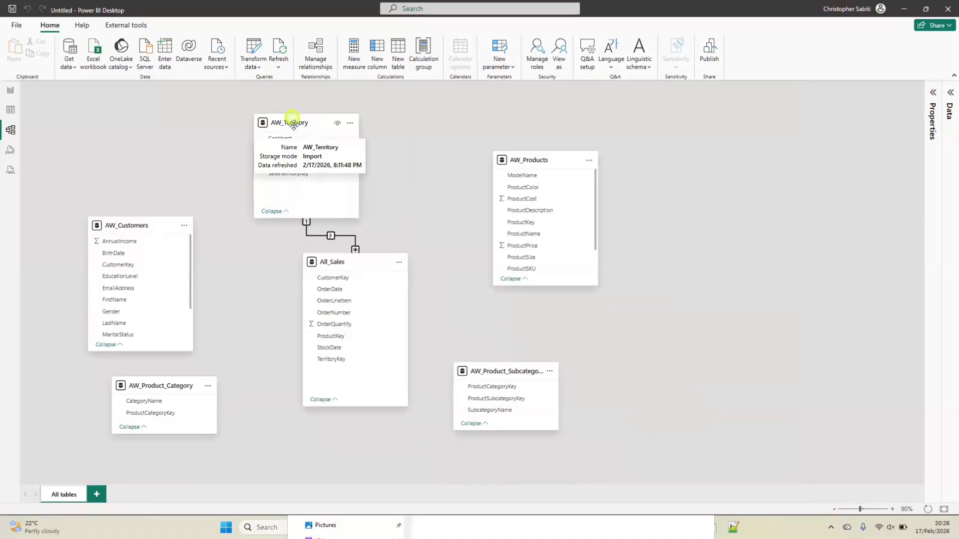
Inspect the settings of the relationship between All_Sales and AW_Territory without changing them
left_click(346, 236)
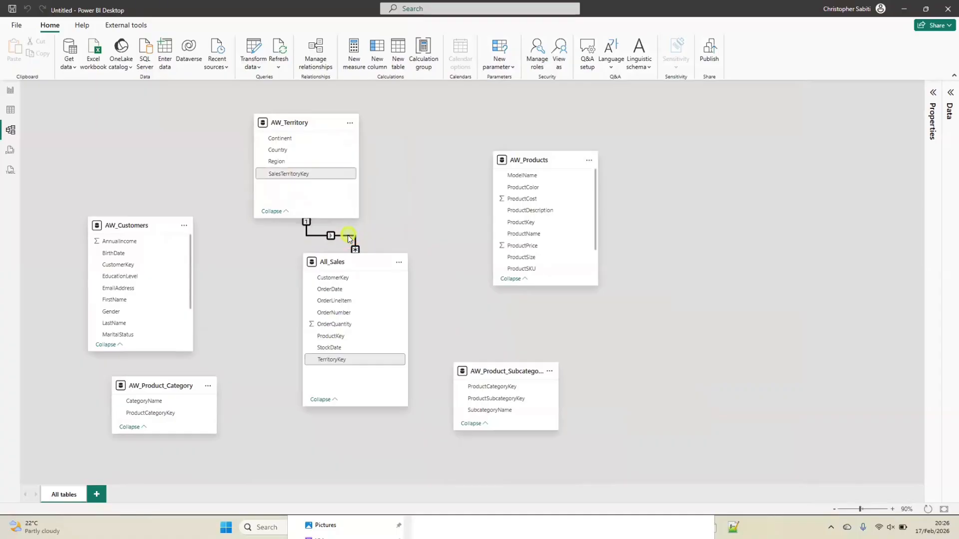
double_click(348, 236)
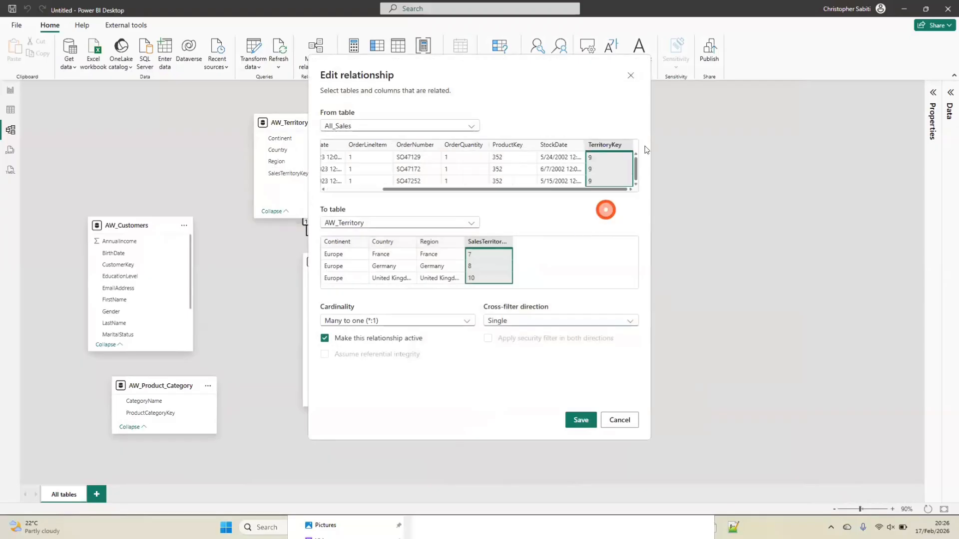
left_click(631, 76)
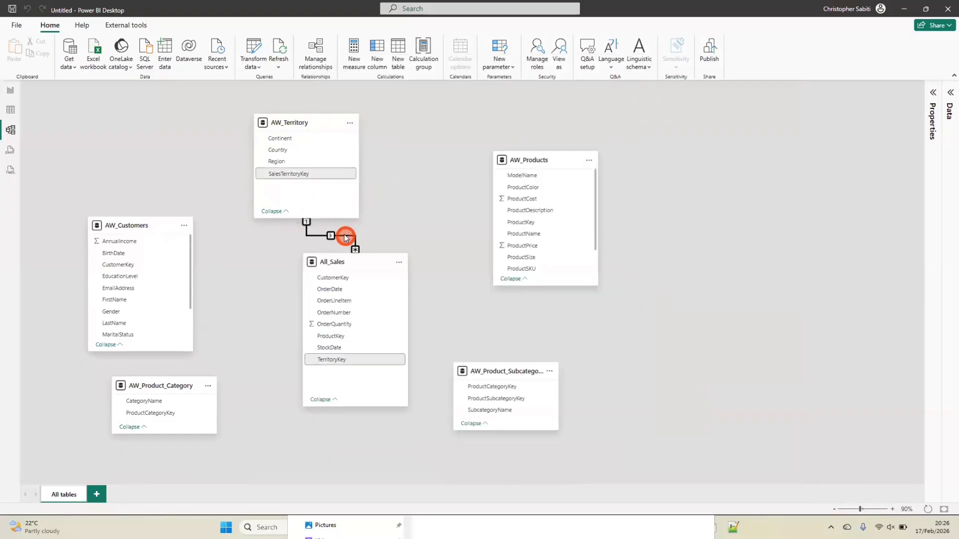
right_click(345, 236)
left_click(384, 213)
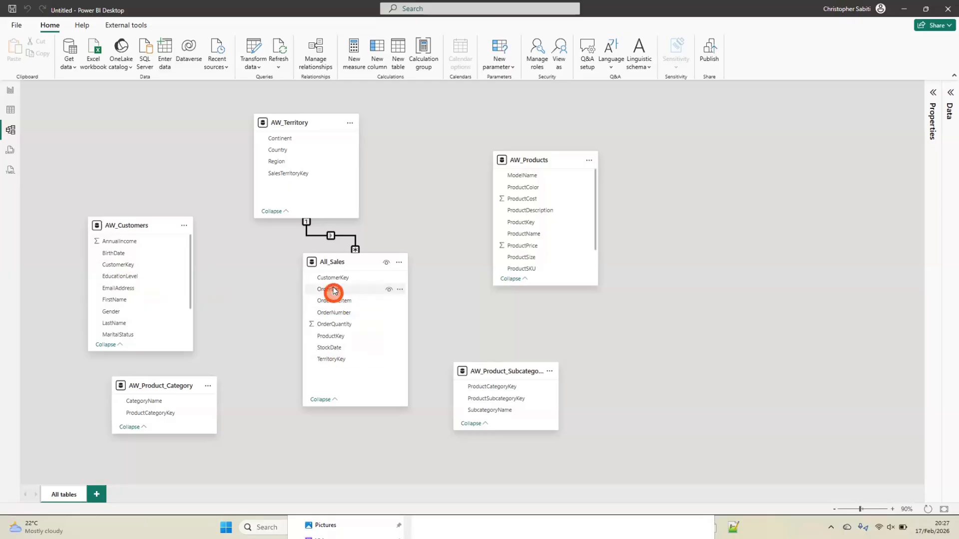
Create an active many-to-one relationship from CustomerKey in All_Sales to CustomerKey in AW_Customers with single cross-filter direction
left_click_drag(332, 277, 123, 306)
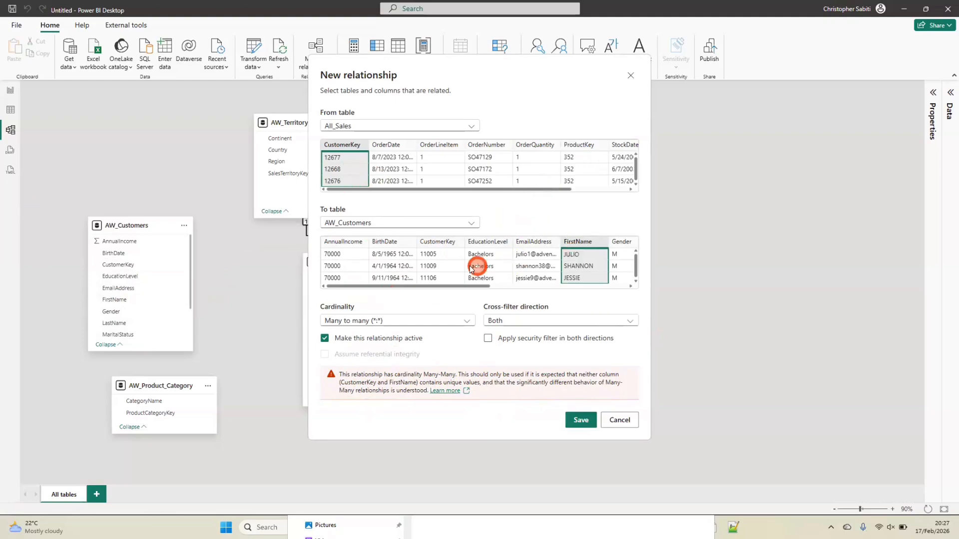
left_click(443, 243)
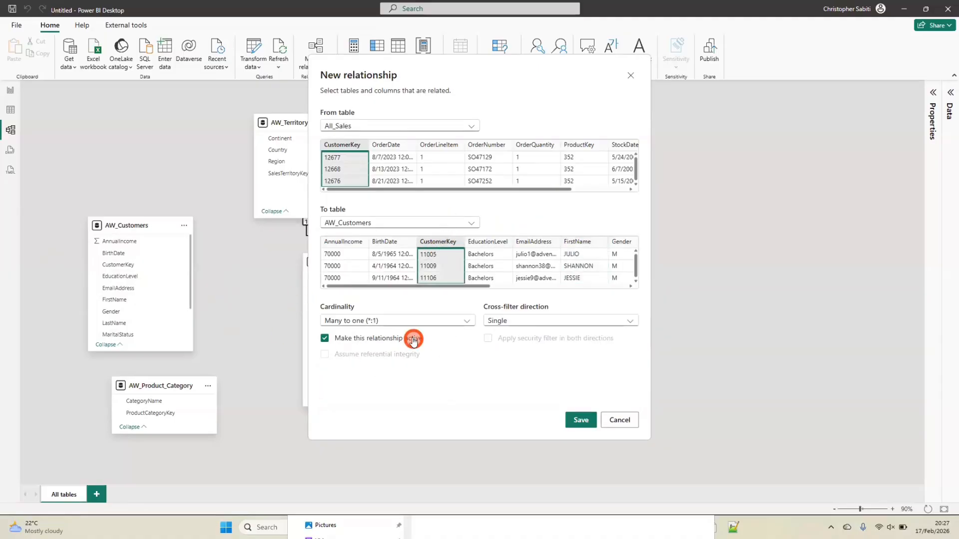
left_click(580, 421)
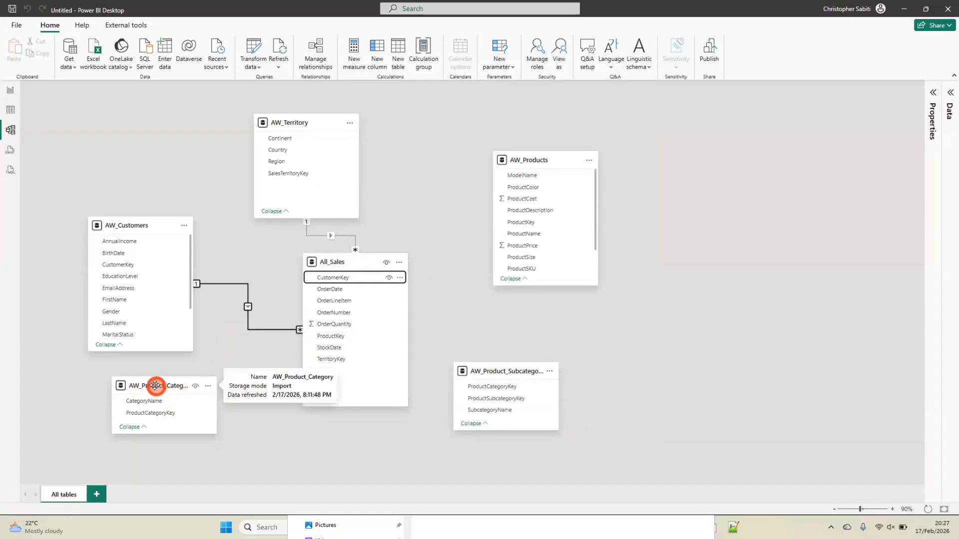
Move AW_Product_Category directly below AW_Products and place AW_Product_Subcategory to its lower right
left_click_drag(155, 386, 598, 401)
left_click_drag(458, 408, 539, 340)
left_click_drag(650, 396, 725, 388)
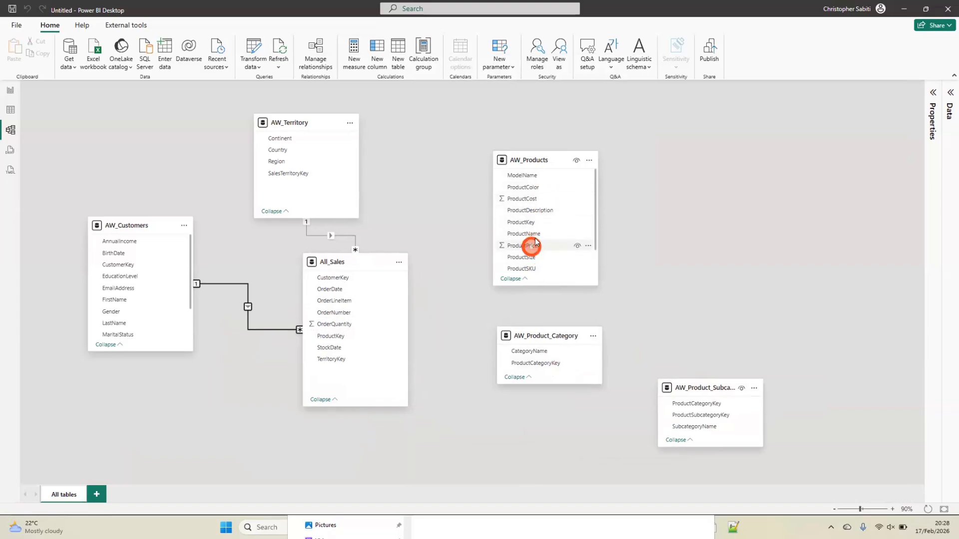
Create a many-to-one relationship from ProductSubcategoryKey in AW_Products to ProductSubcategoryKey in AW_Product_Subcategory
scroll(543, 213, "down", 1)
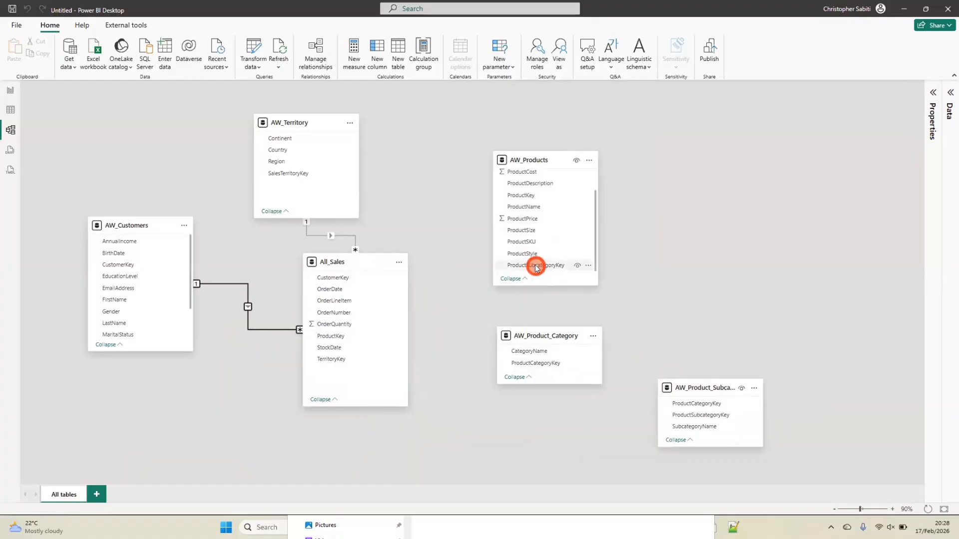
mouse_move(536, 267)
left_mouse_down()
mouse_move(634, 375)
mouse_move(697, 414)
mouse_move(552, 257)
mouse_move(539, 266)
left_mouse_up()
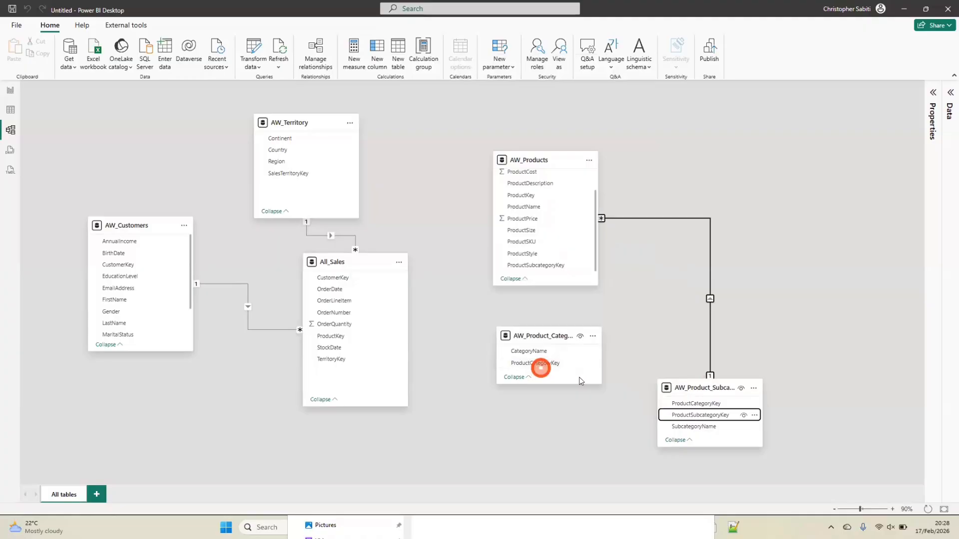
Relate AW_Product_Category one-to-many to AW_Product_Subcategory on ProductCategoryKey with single cross-filter direction, and move AW_Product_Category to the subcategory table's upper right
left_click_drag(526, 366, 691, 405)
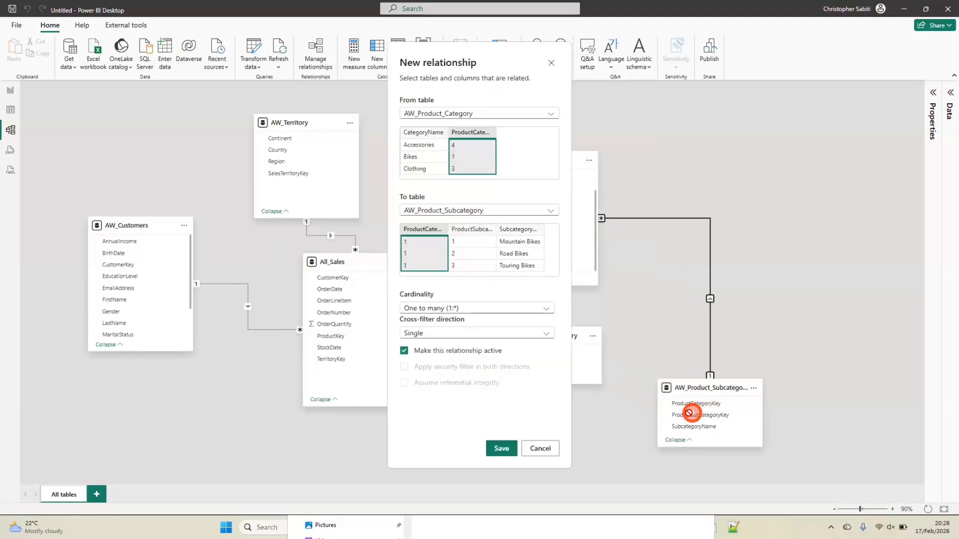
left_click(504, 449)
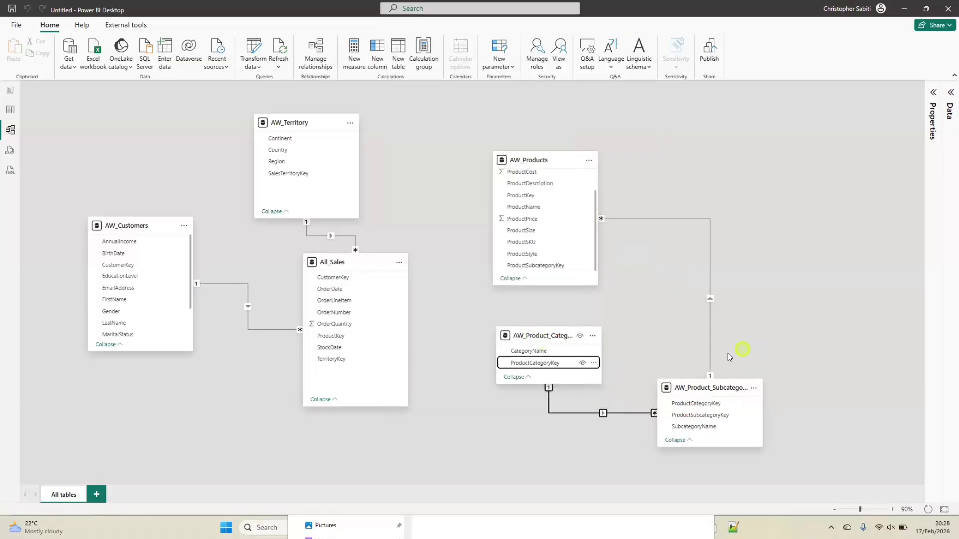
left_click_drag(539, 336, 798, 263)
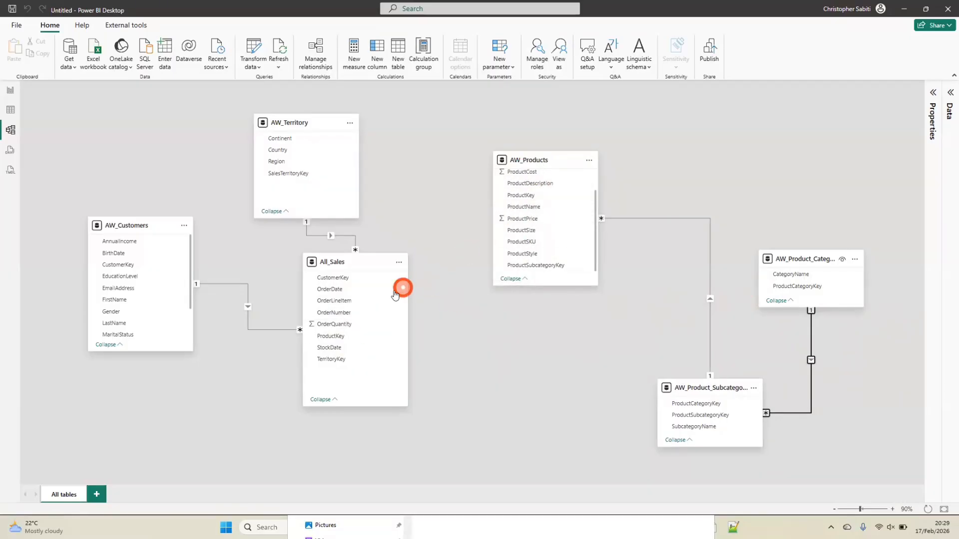
Create an active many-to-one relationship from ProductKey in All_Sales to ProductKey in AW_Products with single cross-filter direction
mouse_move(337, 336)
left_mouse_down()
mouse_move(506, 302)
mouse_move(519, 225)
mouse_move(540, 258)
mouse_move(545, 247)
mouse_move(540, 210)
mouse_move(352, 325)
left_mouse_up()
mouse_move(543, 286)
left_mouse_down()
mouse_move(572, 398)
mouse_move(569, 430)
mouse_move(550, 274)
mouse_move(553, 291)
left_mouse_up()
left_click(332, 342)
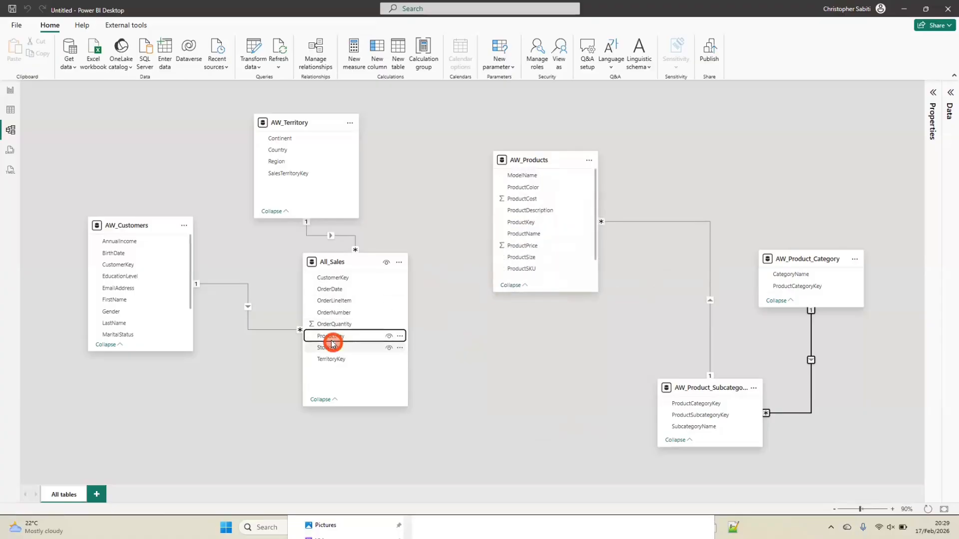
left_click_drag(332, 340, 538, 242)
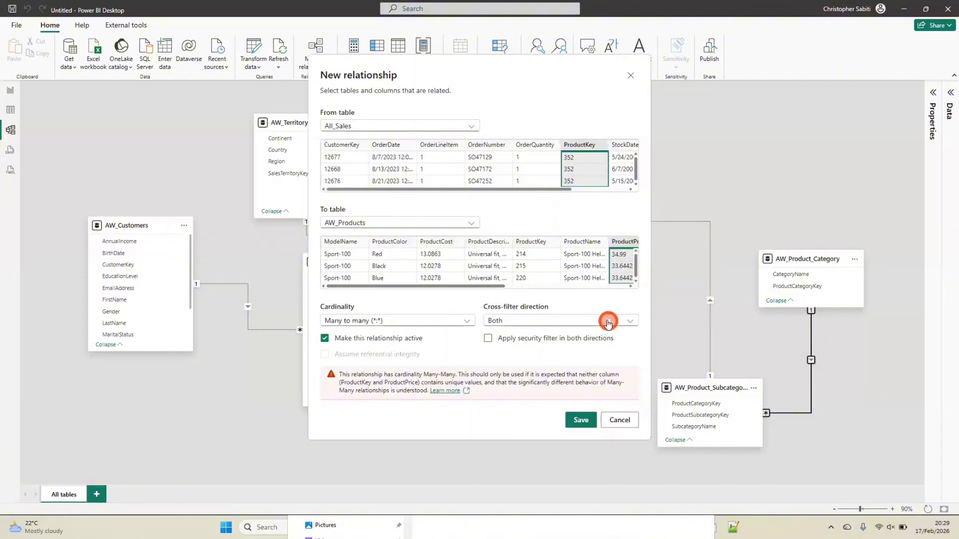
left_click(586, 145)
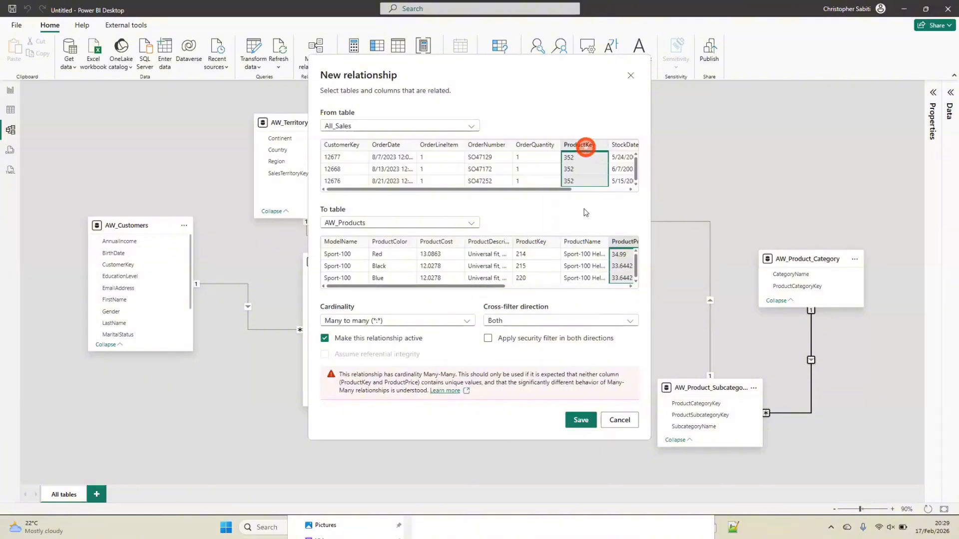
left_click_drag(496, 286, 556, 311)
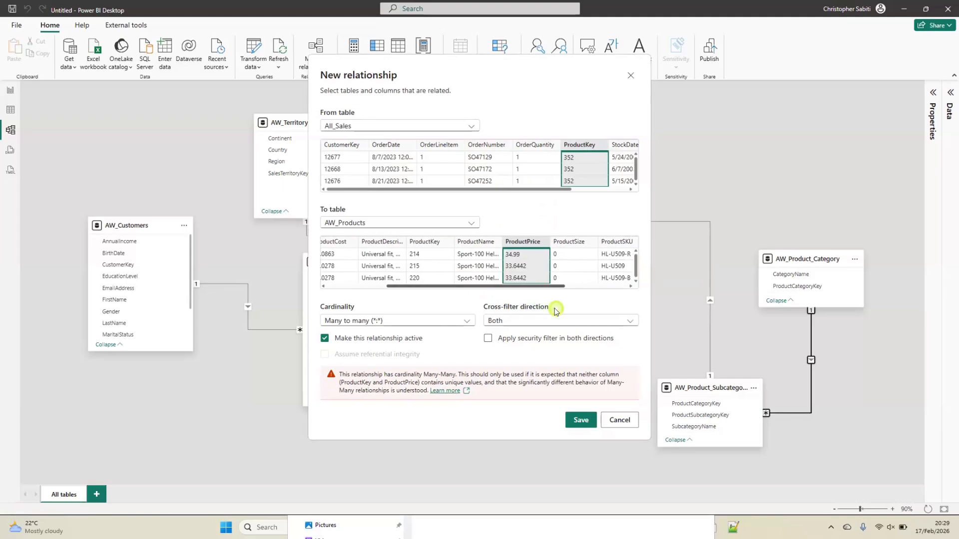
left_click(422, 243)
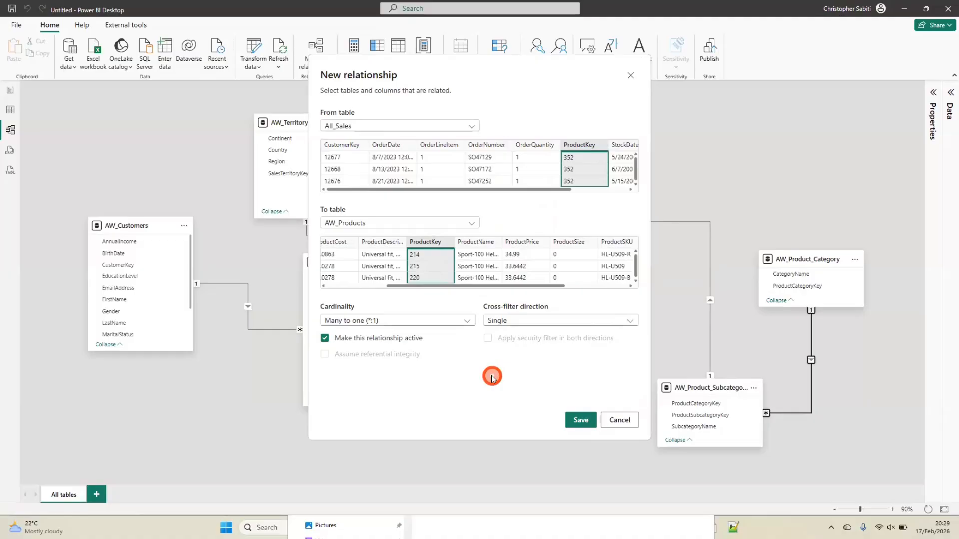
left_click(582, 421)
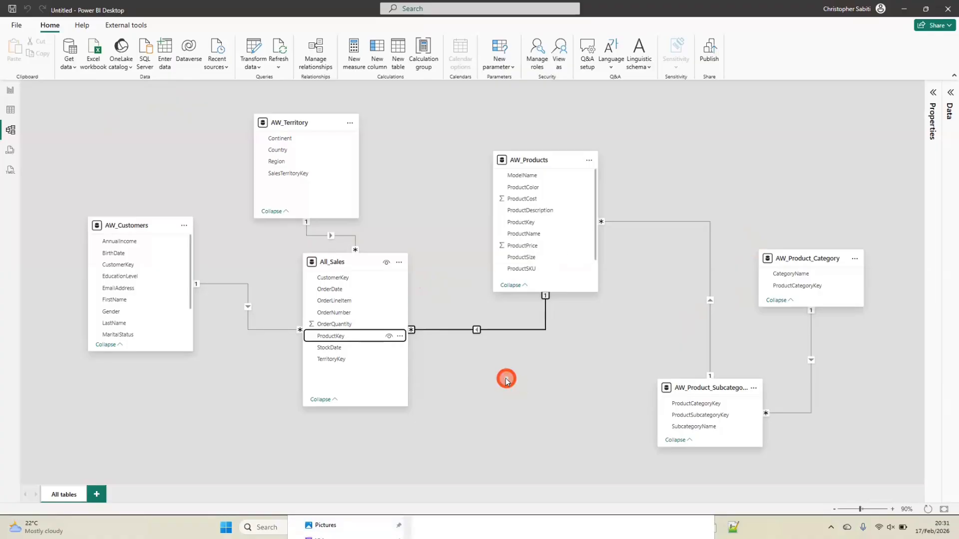
Insert a matrix visual on the report's Page 1 and move it slightly down and to the right
left_click(11, 111)
left_click(10, 90)
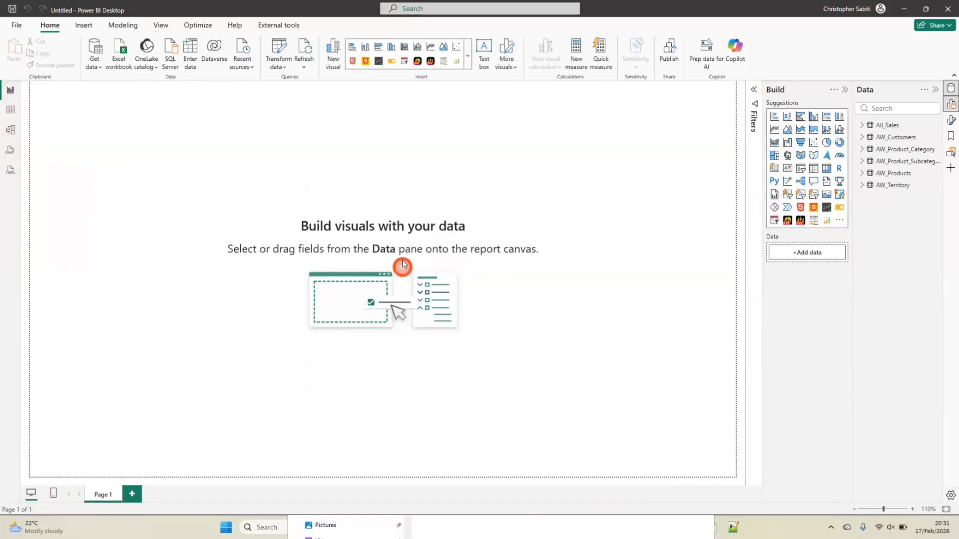
left_click(827, 167)
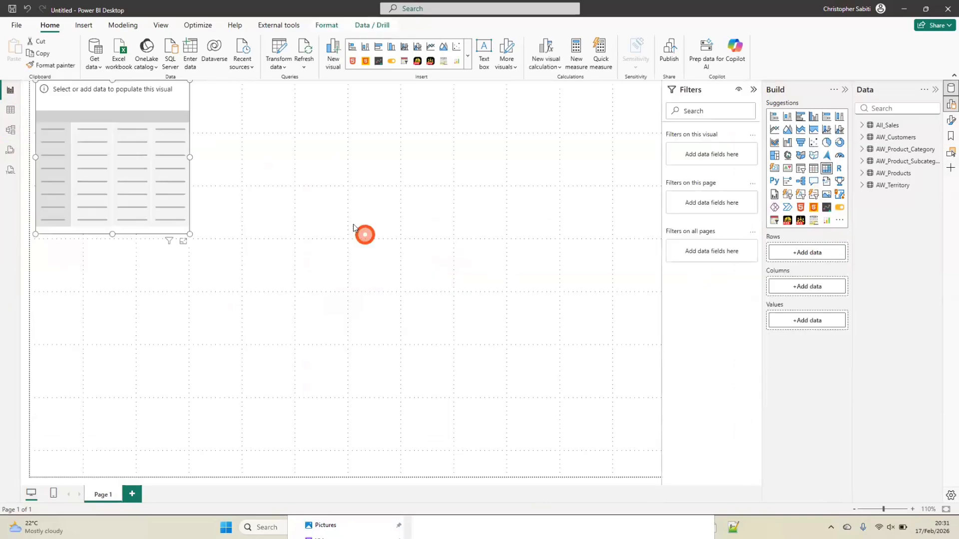
left_click_drag(146, 111, 206, 179)
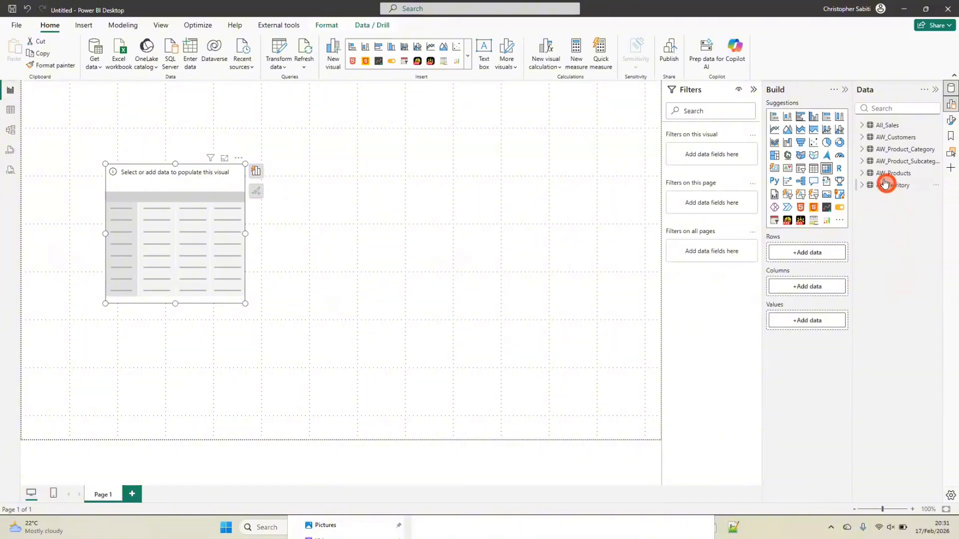
Put CategoryName from AW_Product_Category on the matrix rows and OrderQuantity from All_Sales in its values
left_click(862, 150)
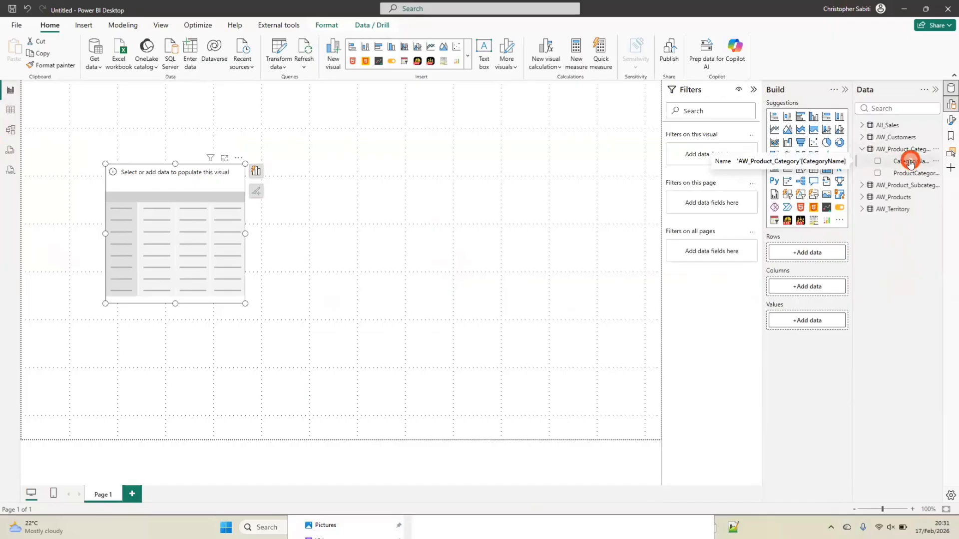
left_click_drag(916, 161, 896, 171)
left_click_drag(875, 201, 820, 253)
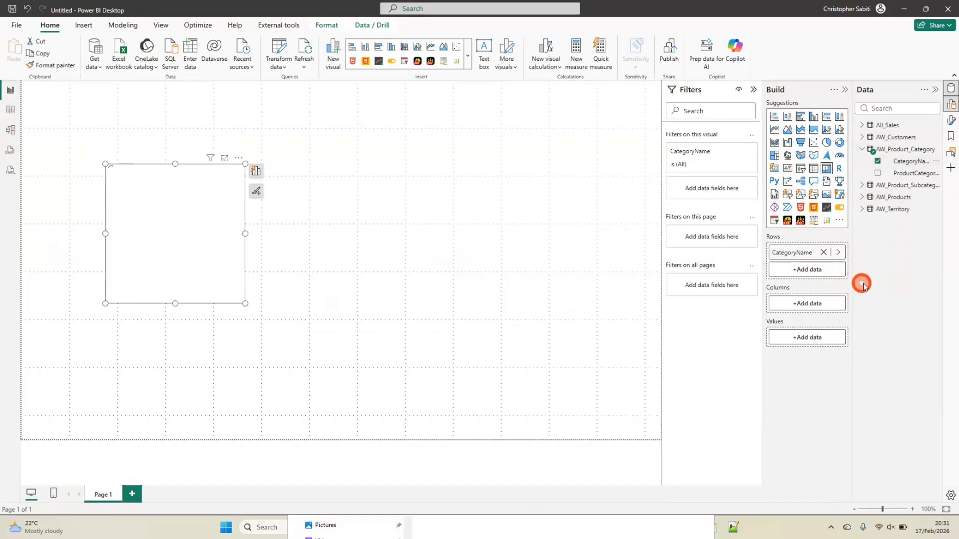
left_click(861, 125)
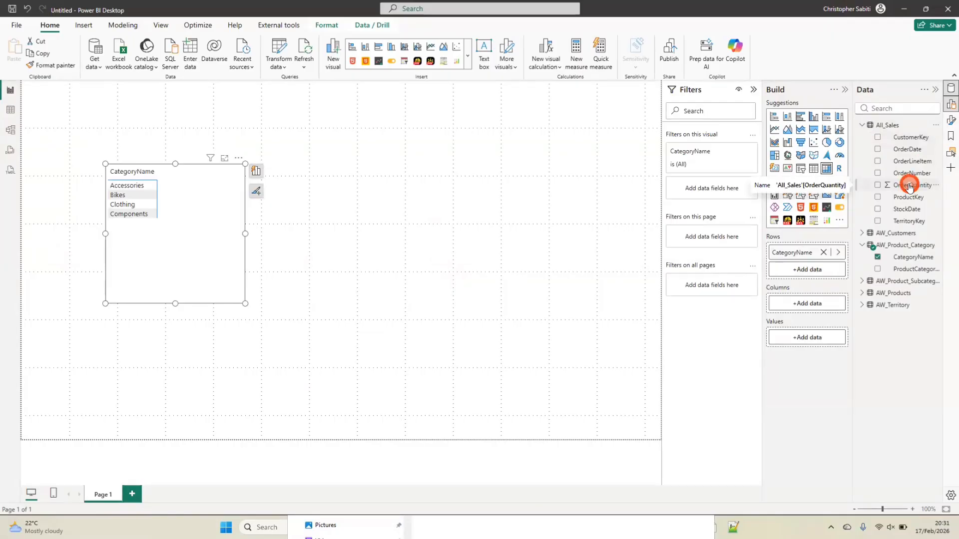
left_click_drag(903, 183, 814, 338)
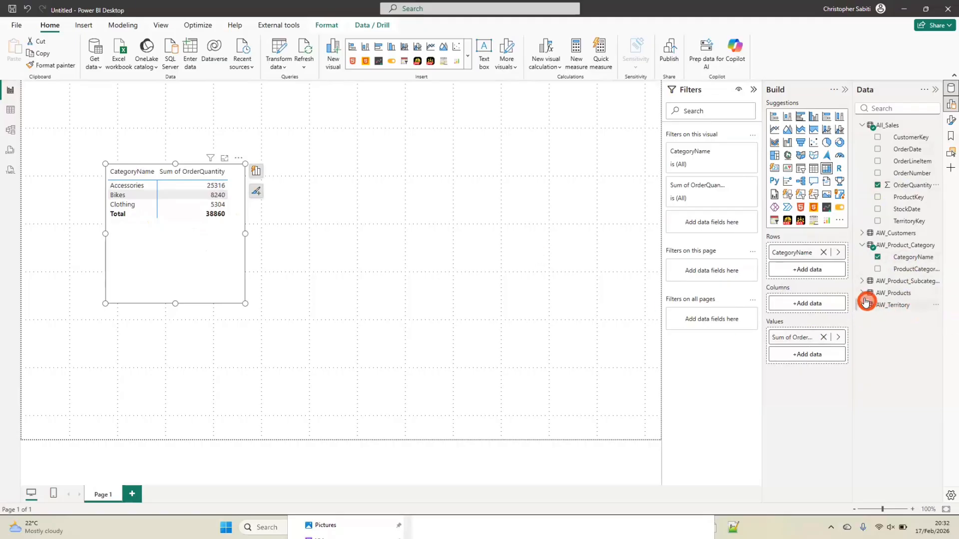
Add SubcategoryName from AW_Product_Subcategory to the matrix rows beneath CategoryName
left_click(862, 280)
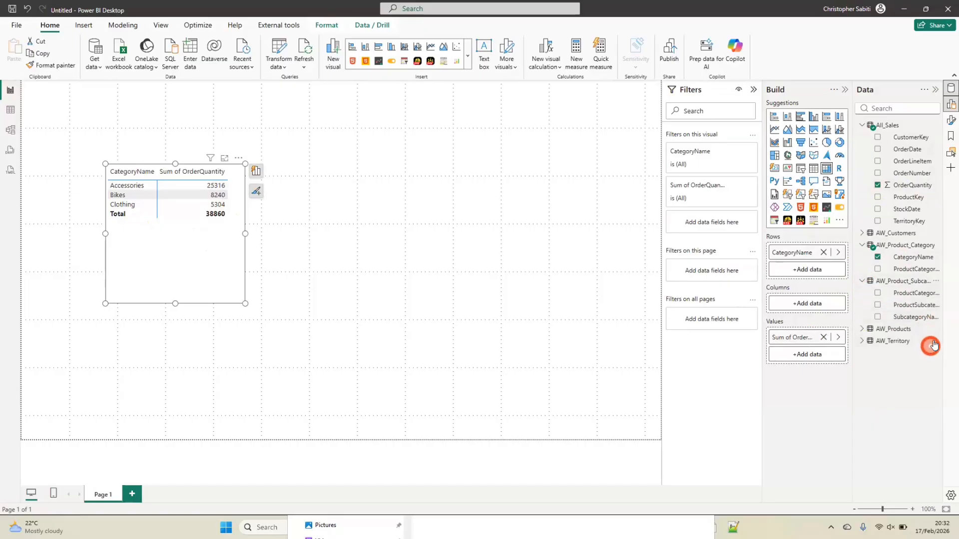
left_click_drag(915, 319, 821, 265)
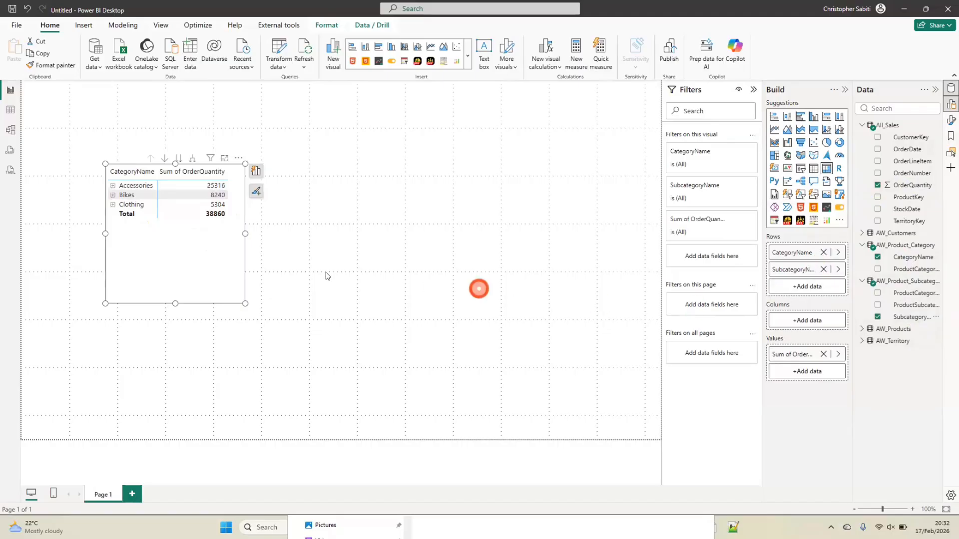
left_click(248, 236)
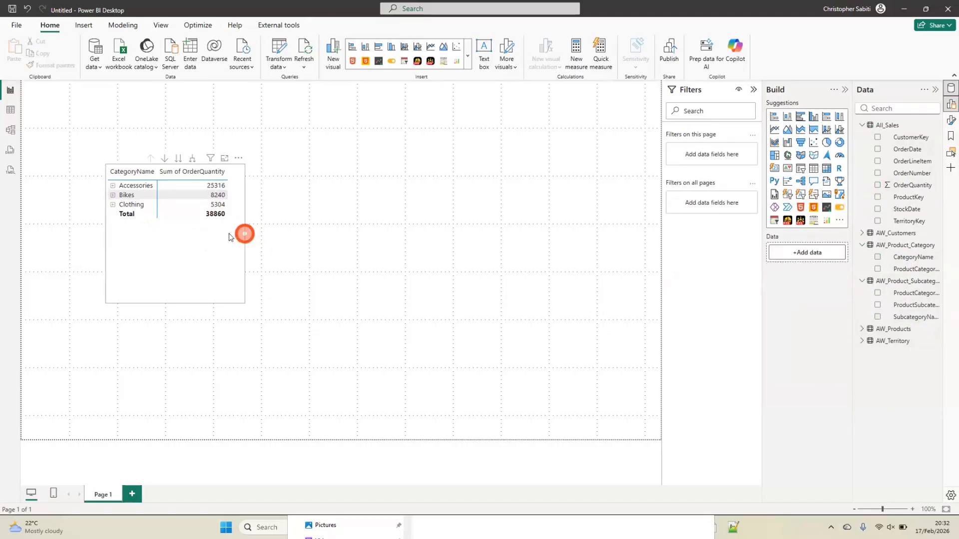
Expand Accessories, Bikes and Clothing to their subcategories and enlarge the matrix so all rows and values fit
left_click(113, 185)
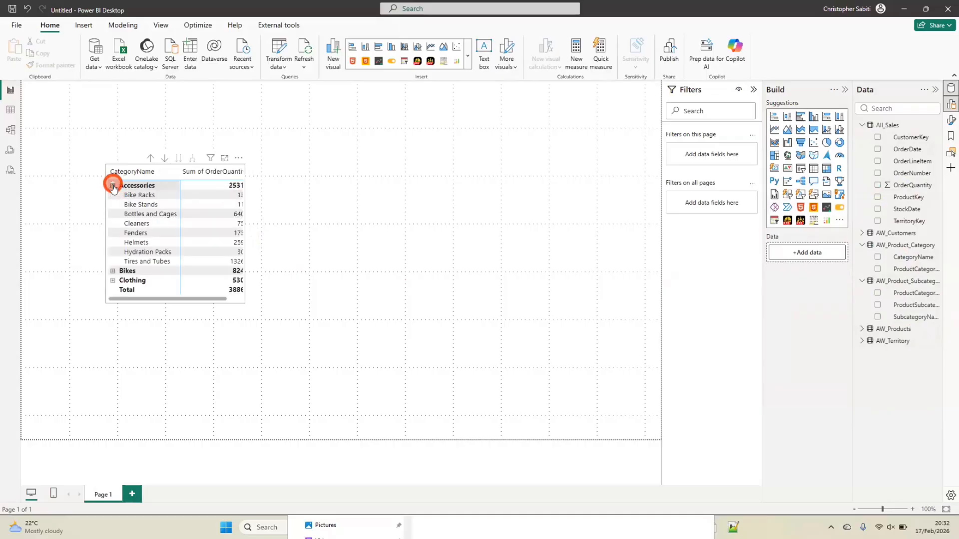
left_click(113, 271)
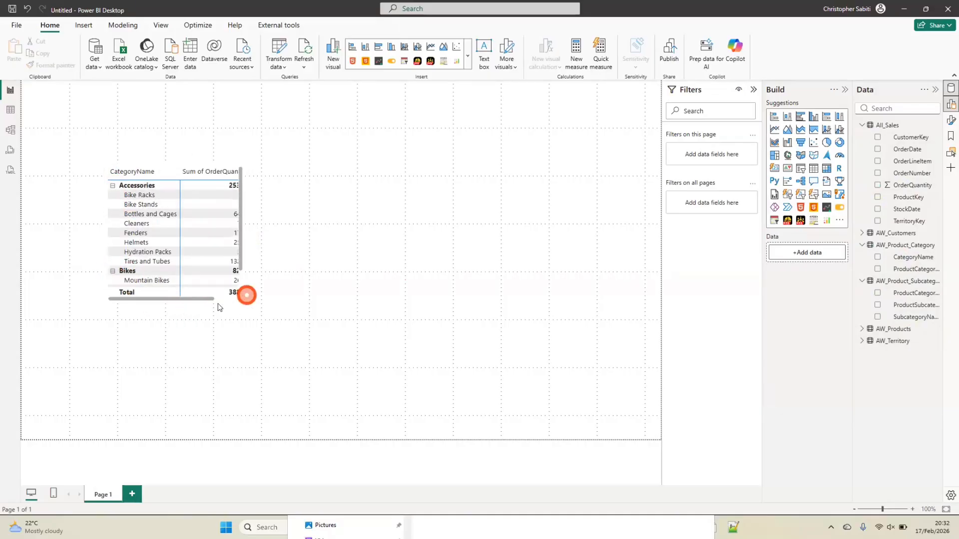
left_click_drag(212, 299, 473, 435)
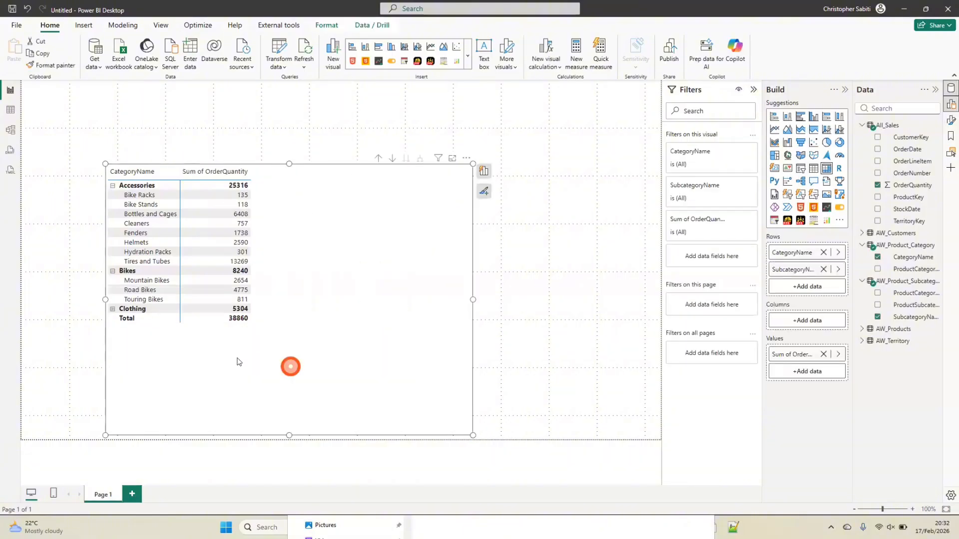
left_click(113, 309)
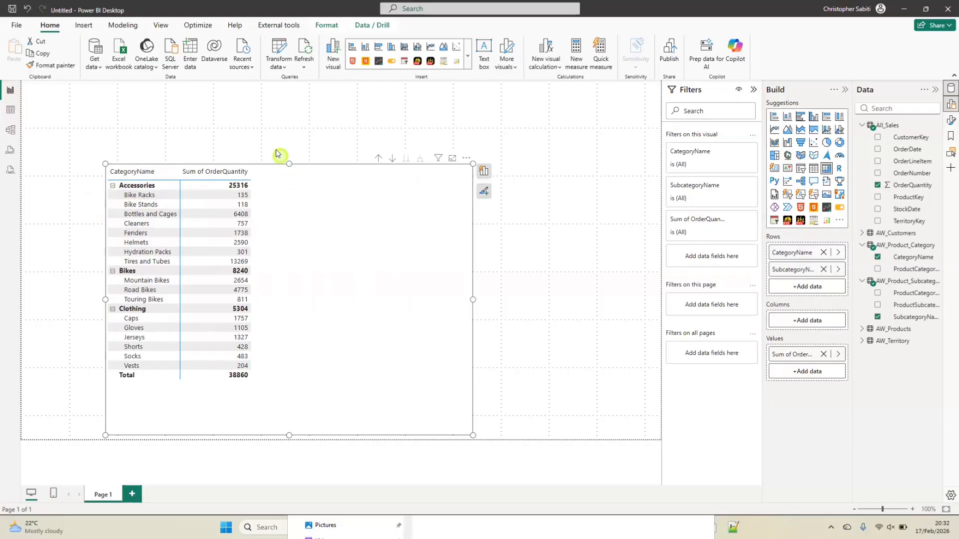
Set the matrix layout to Tabular, and widen both the matrix and its CategoryName column
left_click(268, 172)
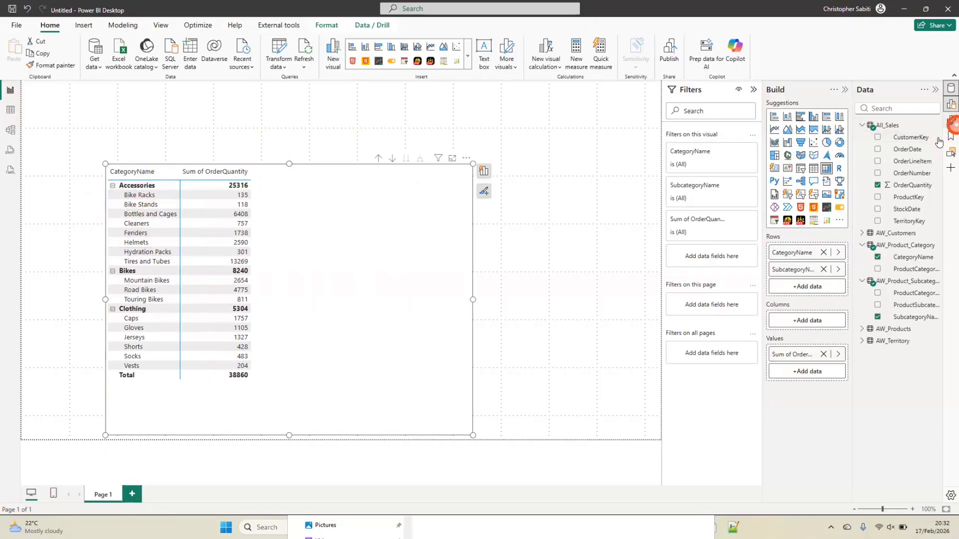
left_click(952, 120)
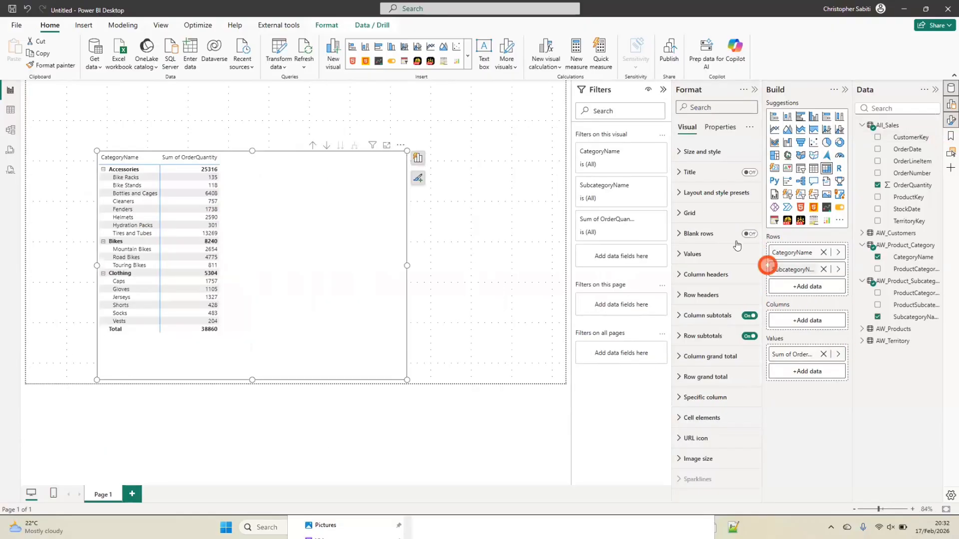
left_click(719, 230)
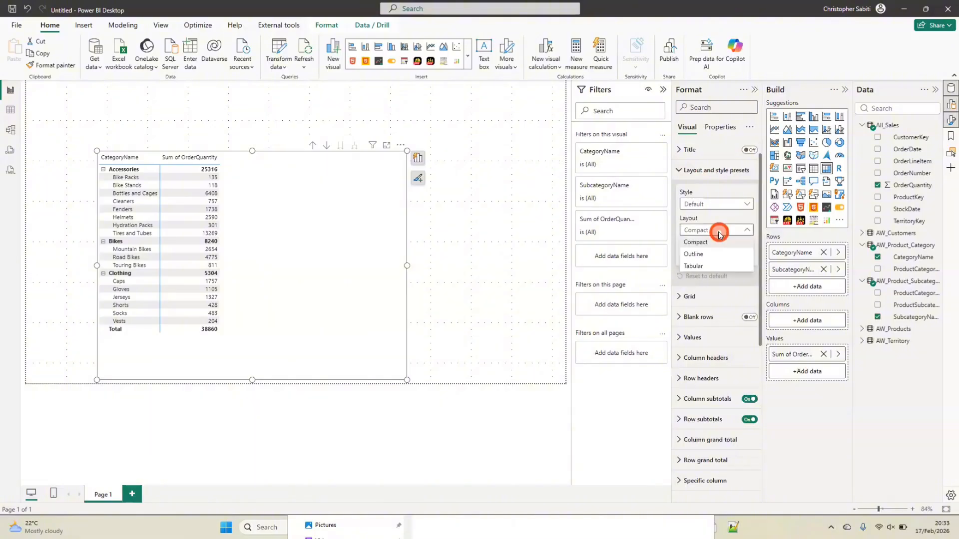
left_click(698, 265)
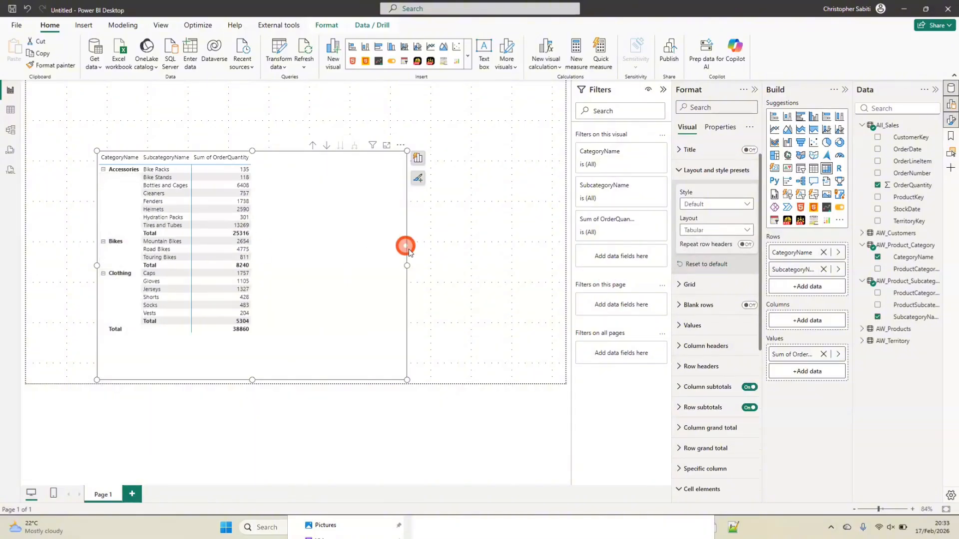
left_click_drag(408, 266, 455, 276)
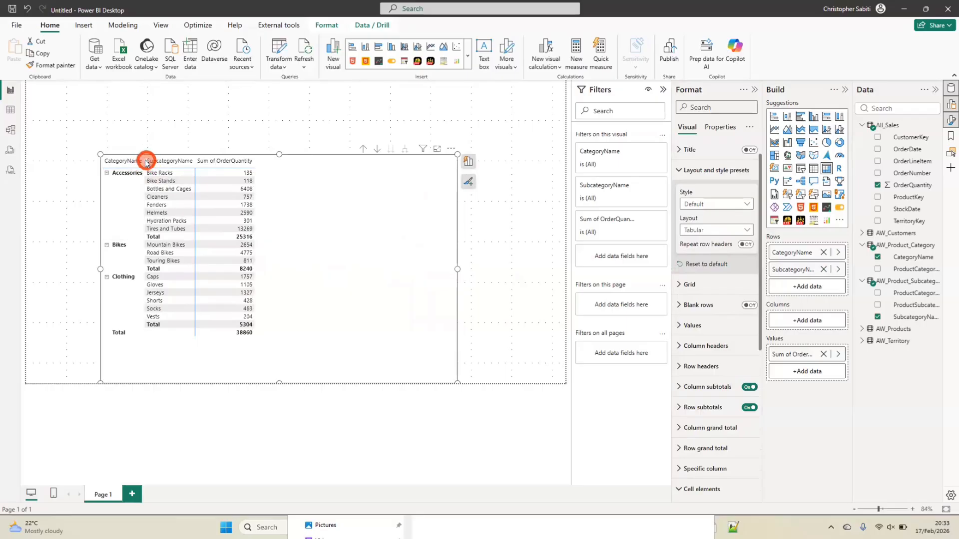
left_click_drag(180, 159, 199, 160)
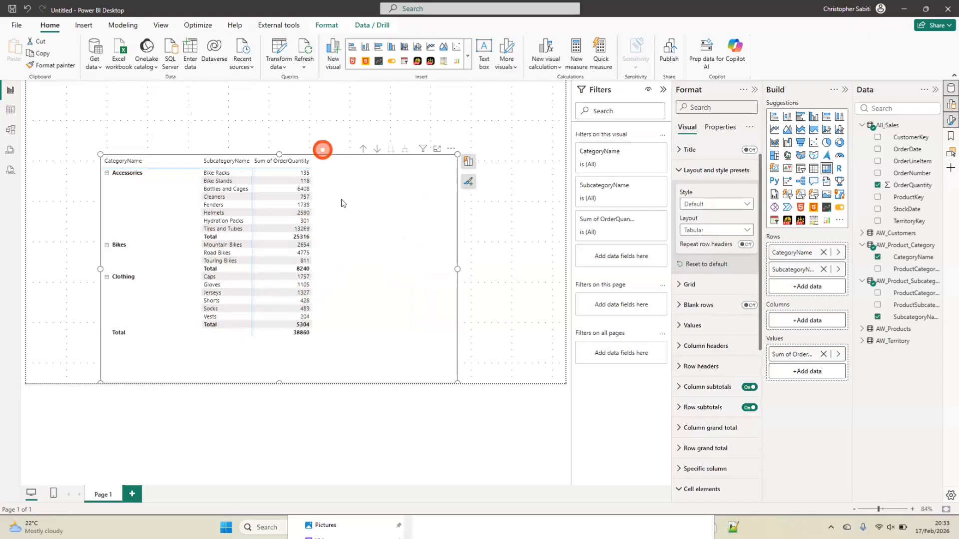
With drill-down on, view the matrix at category level and at subcategory level alone, and expand it back to both levels
left_click(375, 147)
left_click(362, 149)
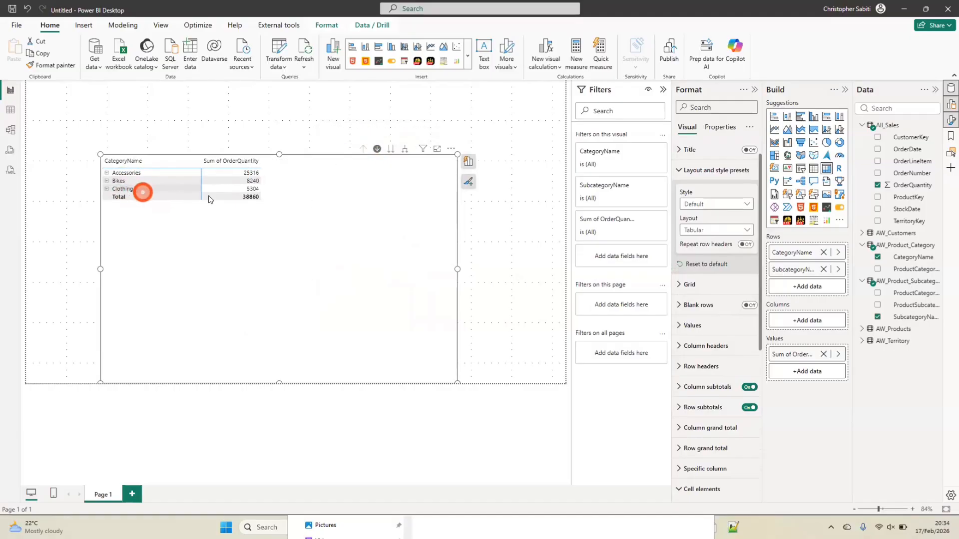
left_click(391, 164)
left_click(391, 149)
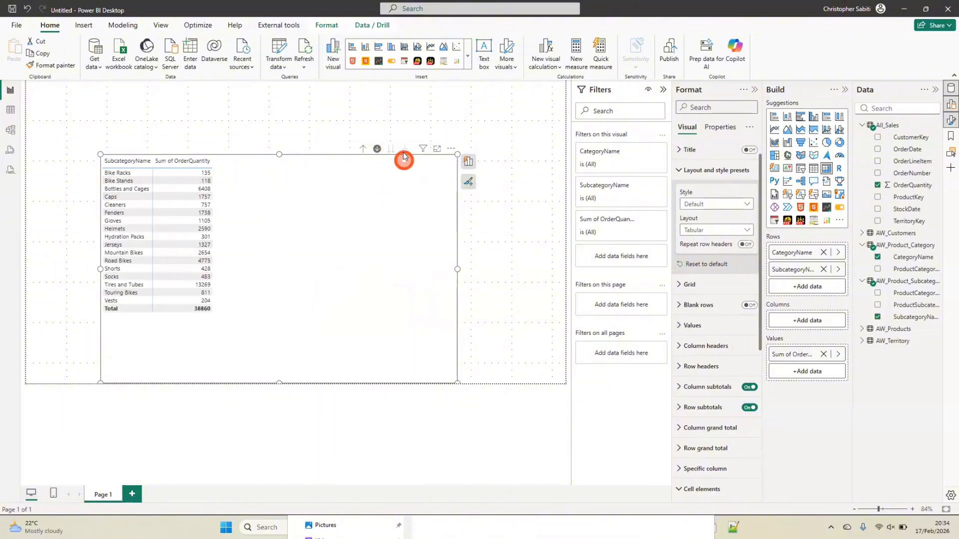
left_click(365, 149)
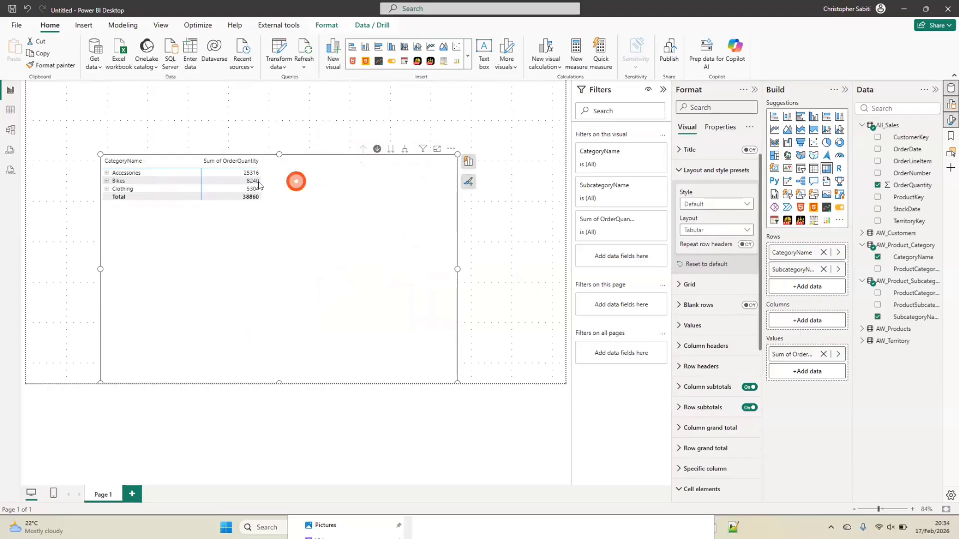
left_click(405, 150)
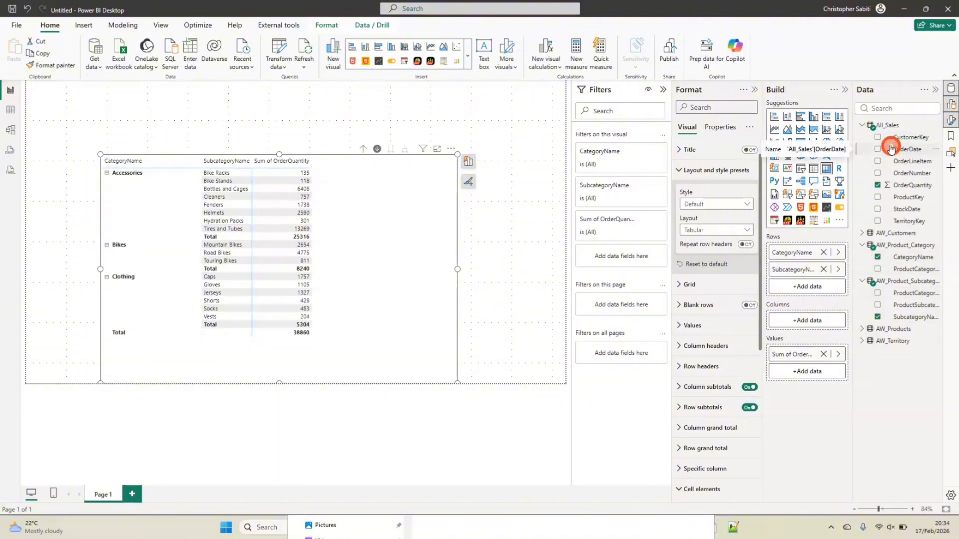
Delete the ProductCategoryKey relationship between AW_Product_Category and AW_Product_Subcategory in the model diagram
left_click(11, 130)
left_click(811, 346)
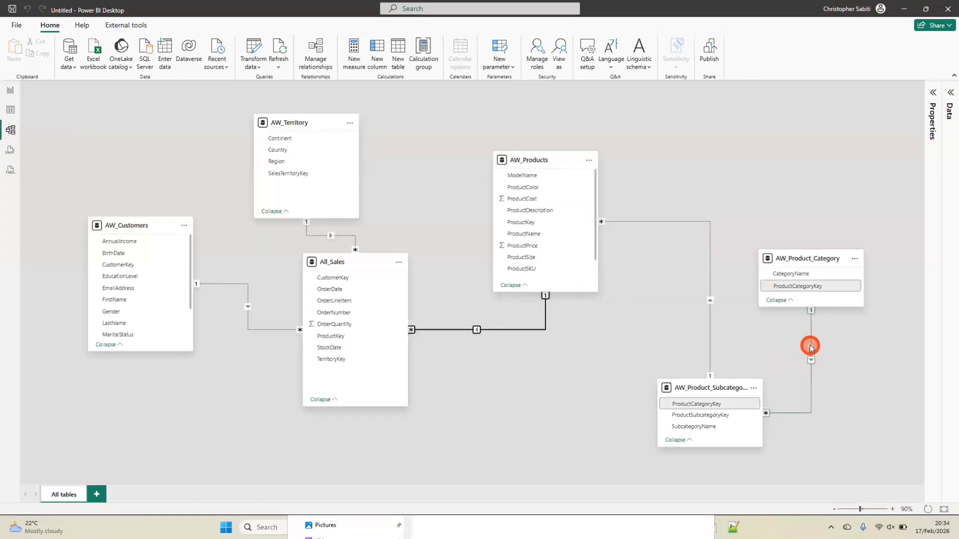
right_click(809, 346)
left_click(824, 353)
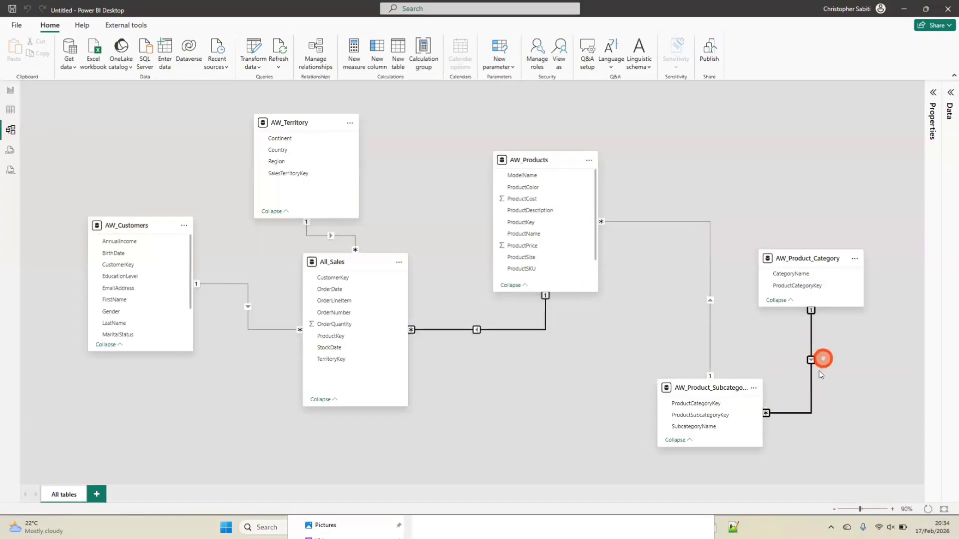
Convert the report page's matrix to a table visual and remove SubcategoryName from its columns
left_click(11, 90)
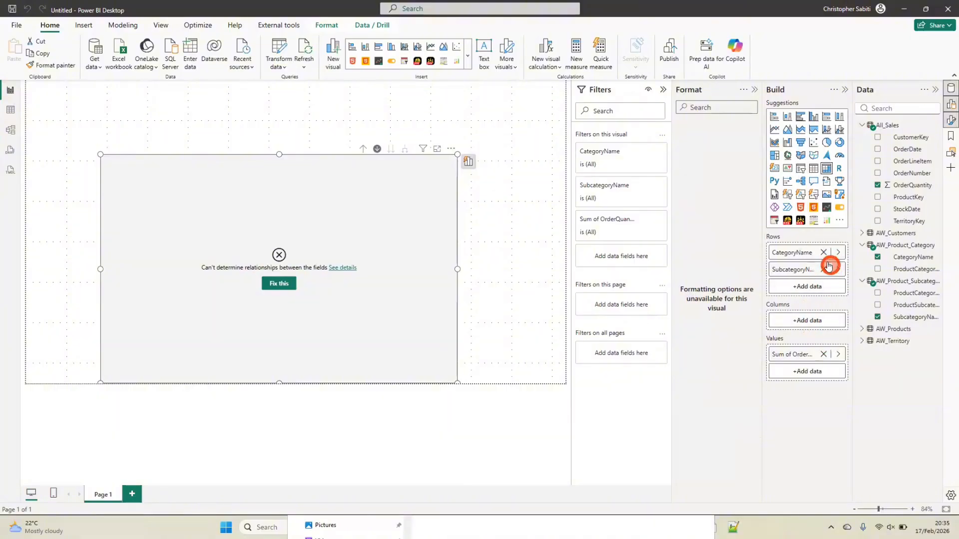
left_click(809, 170)
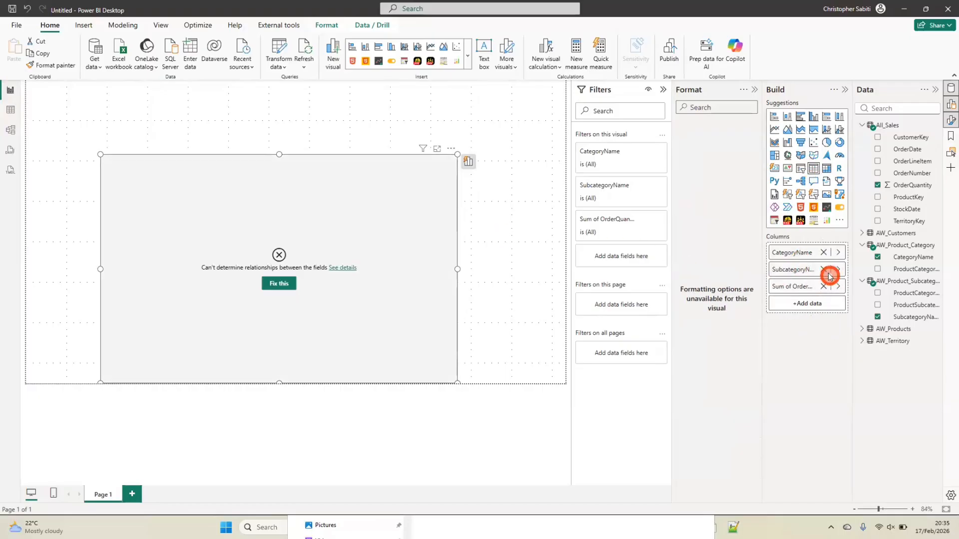
left_click(824, 270)
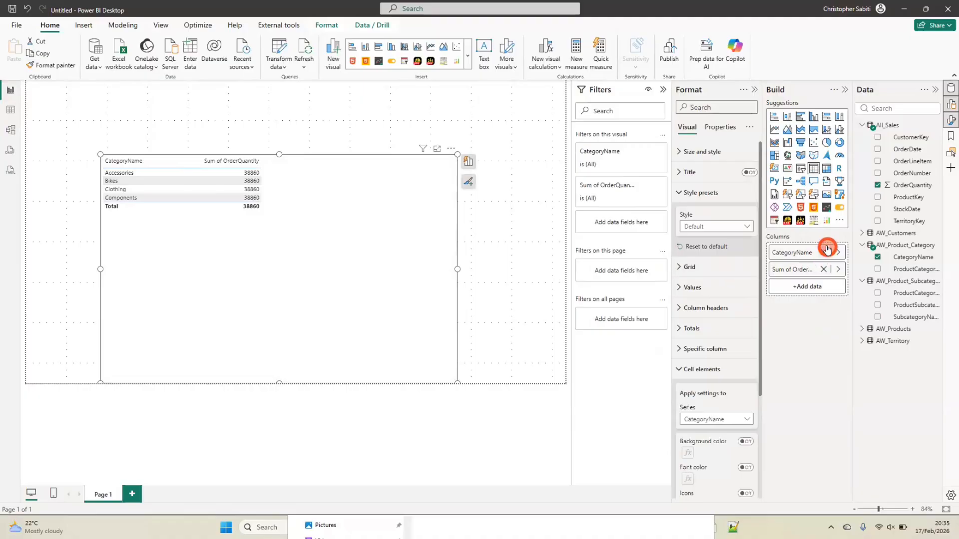
Remove CategoryName from the table visual, add it back ahead of Sum of OrderQuantity, and widen the quantity column slightly
left_click(824, 252)
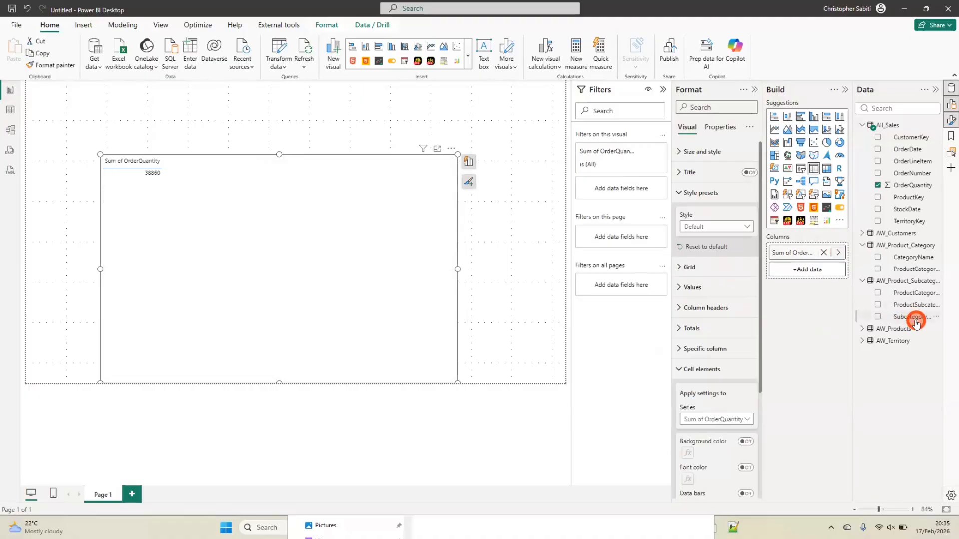
left_click_drag(917, 316, 816, 246)
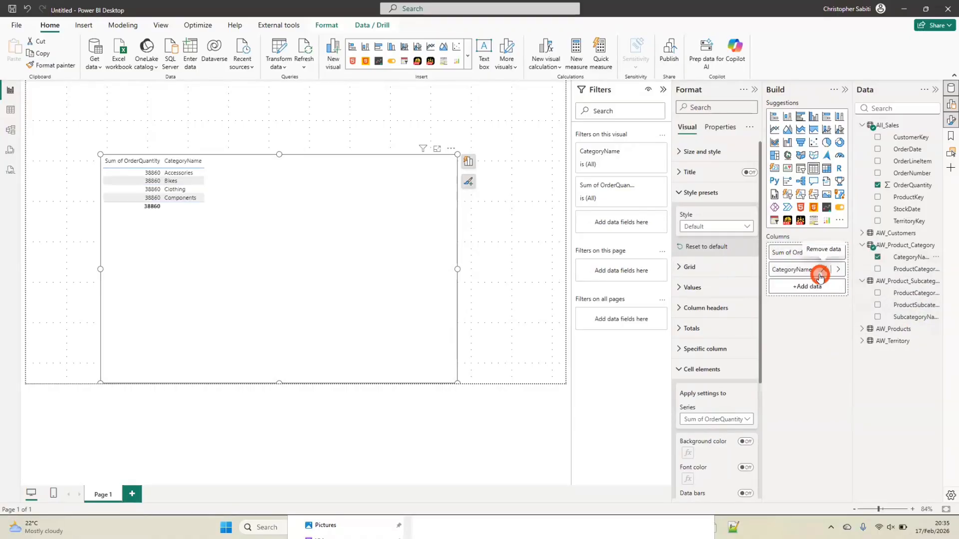
left_click_drag(800, 256, 814, 304)
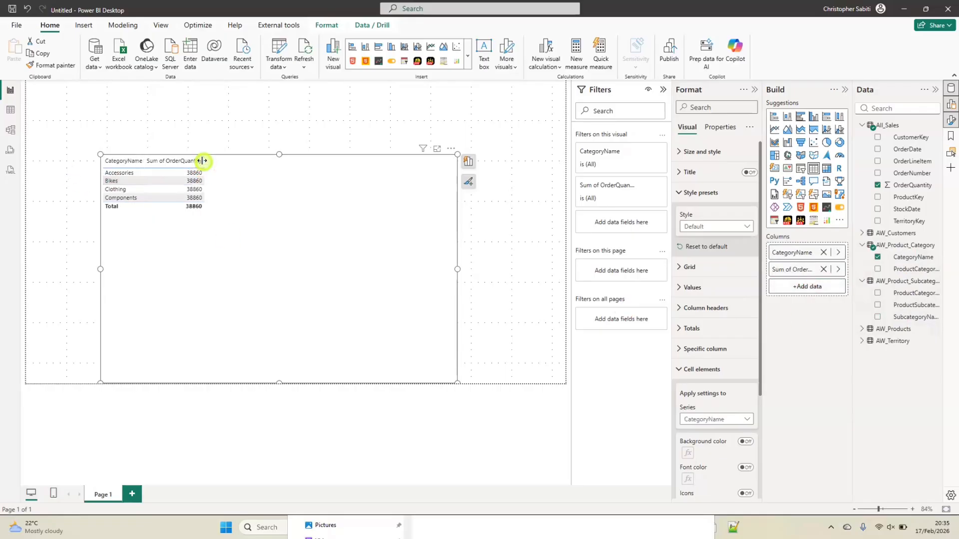
left_click_drag(202, 161, 208, 161)
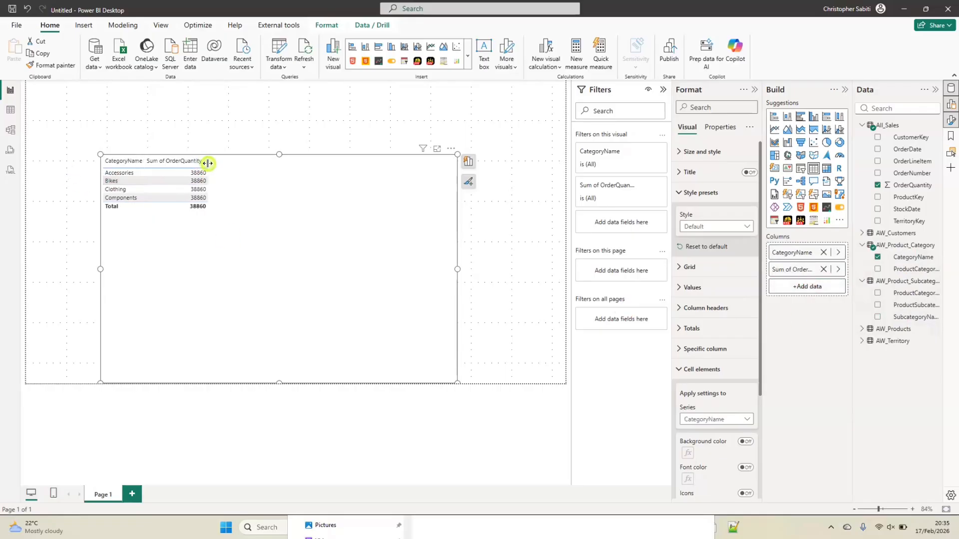
left_click(912, 510)
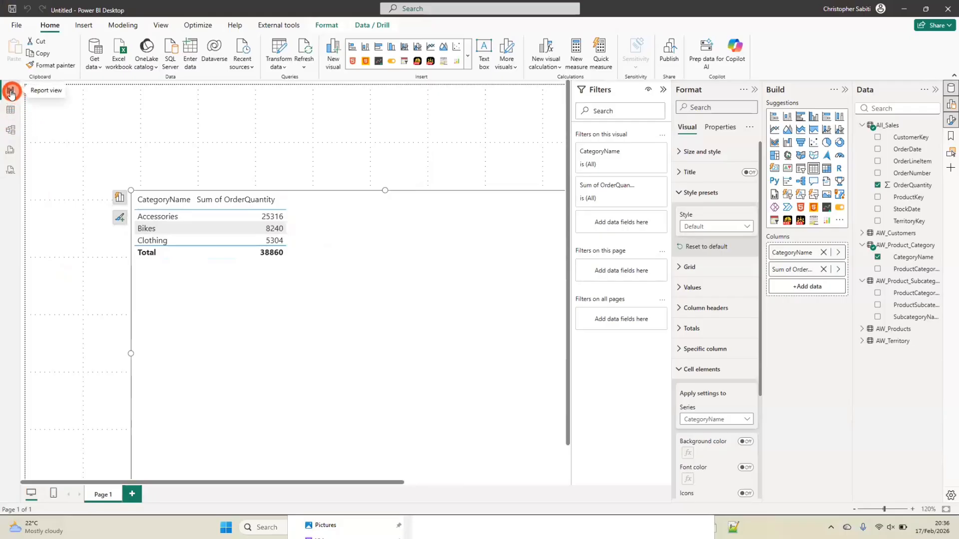
Create a calculated table in the model with the formula Calendar = CALENDARAUTO()
left_click(13, 130)
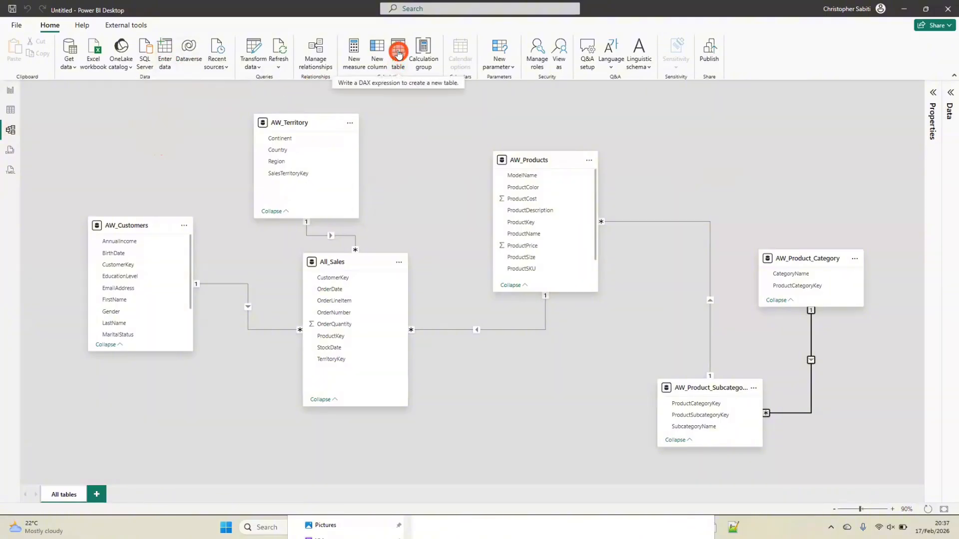
left_click(398, 52)
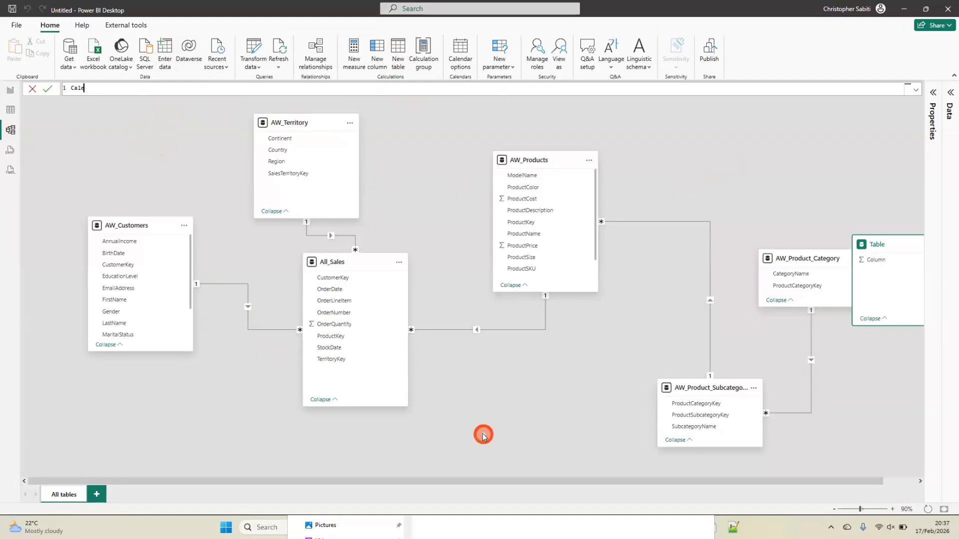
key("BackSpace")
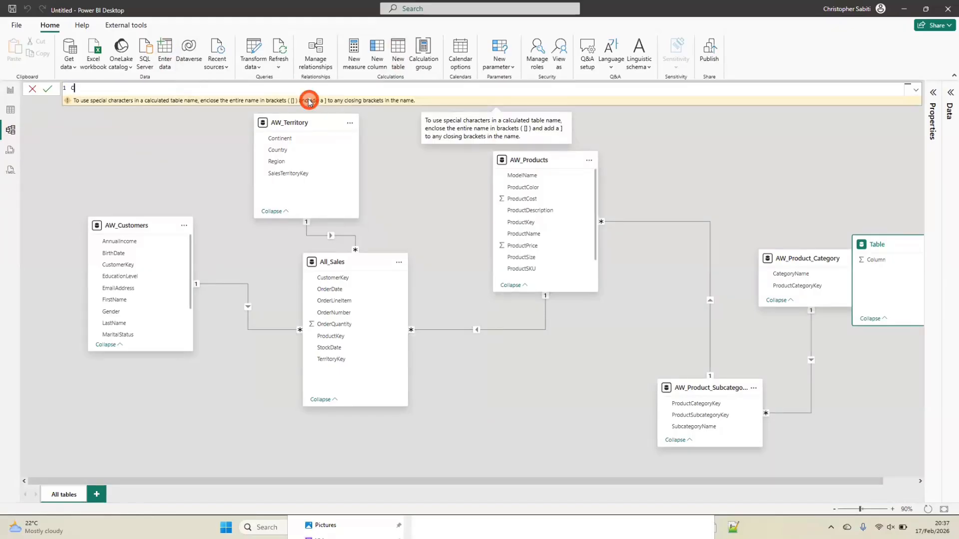
type("Calendar")
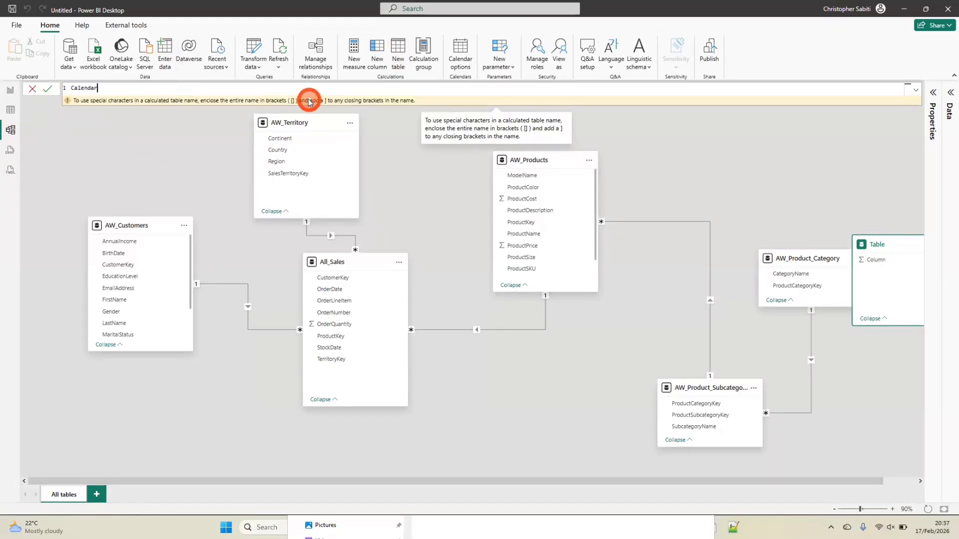
type("=")
key("shift+Return")
key("shift+Return")
key("shift+Return")
key("shift+Return")
key("shift+Return")
key("shift+Return")
key("shift+Return")
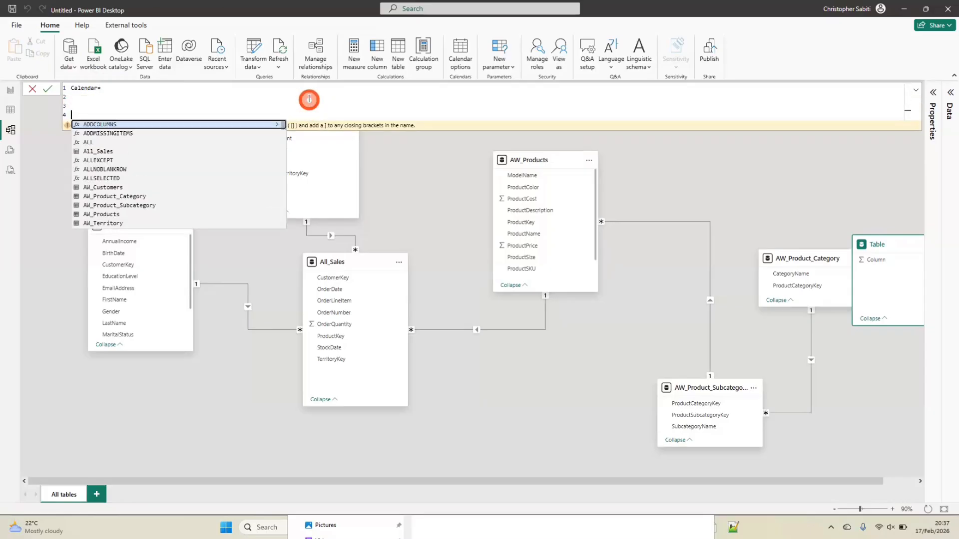
left_click(99, 88)
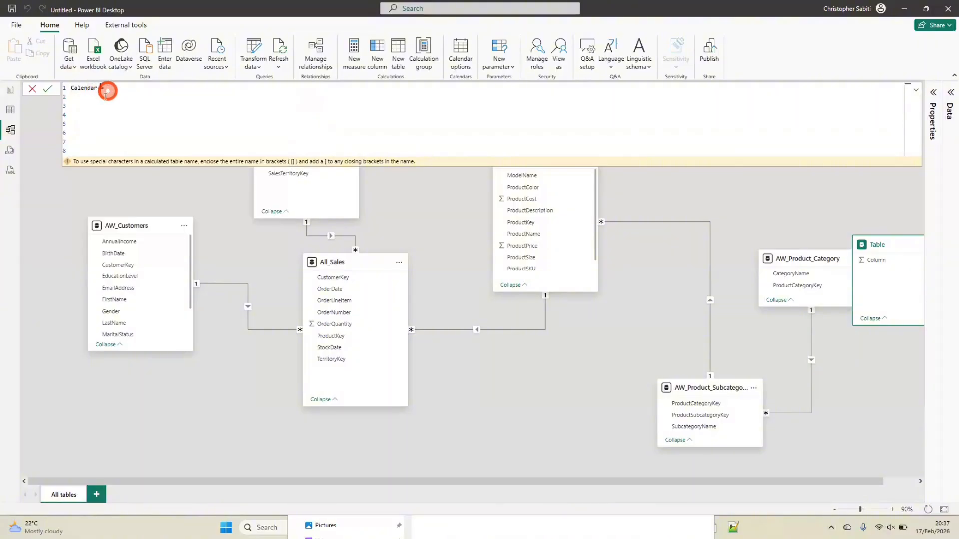
left_click(102, 105)
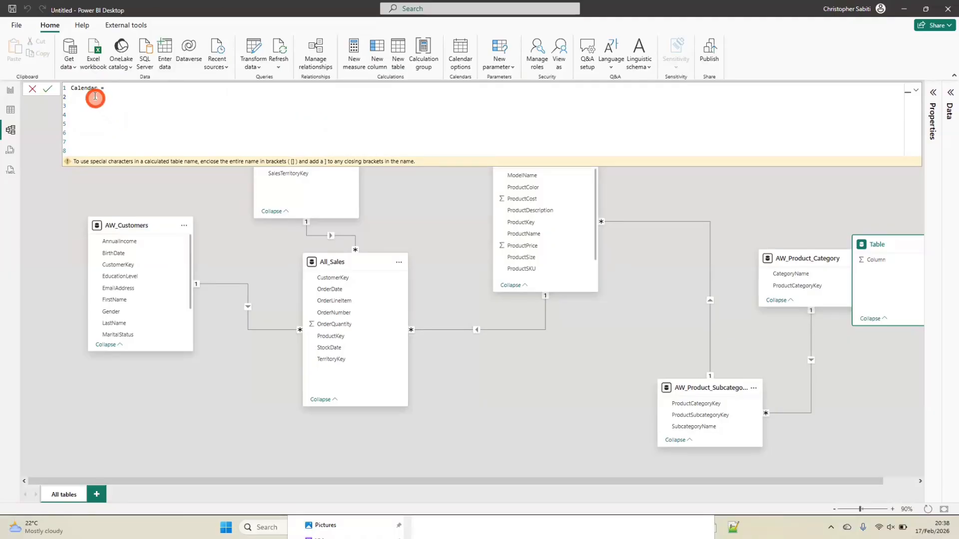
Examine the range of dates in the Calendar table's Date column
left_click(11, 110)
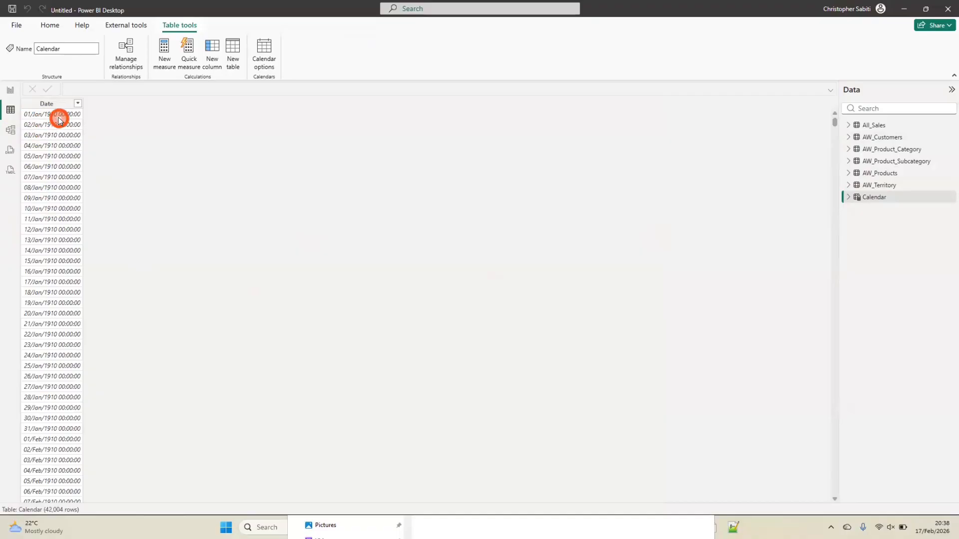
scroll(50, 218, "down", 10)
scroll(50, 218, "up", 9)
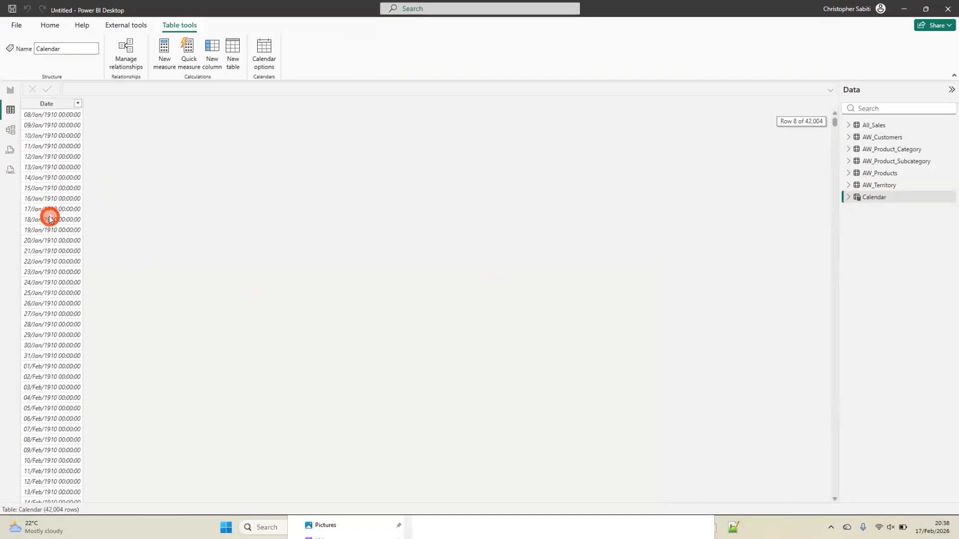
scroll(50, 205, "down", 20)
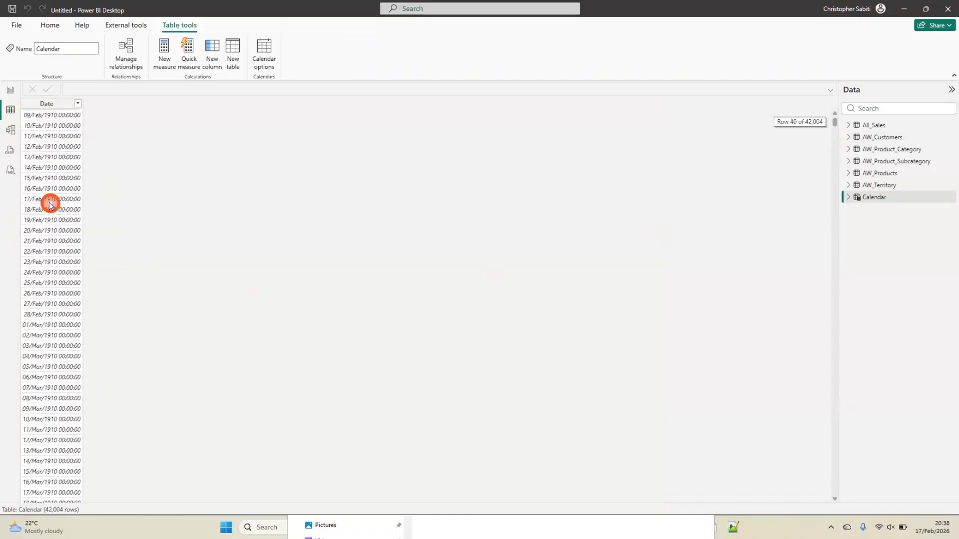
scroll(50, 204, "up", 20)
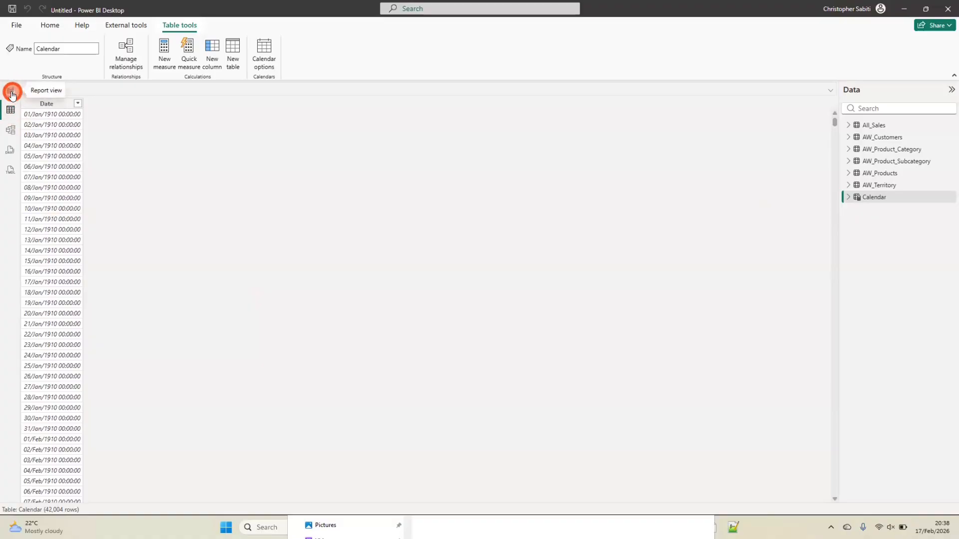
left_click(880, 197)
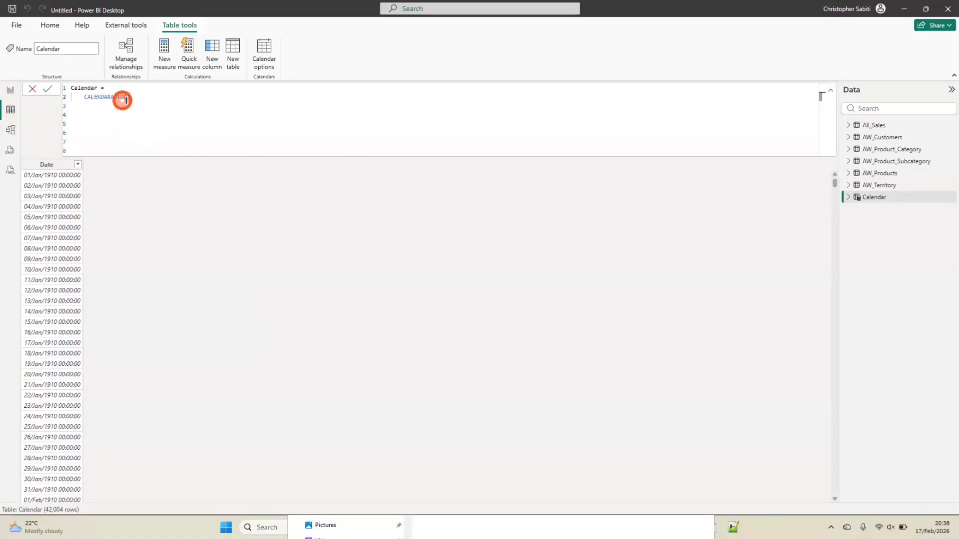
left_click_drag(131, 96, 85, 96)
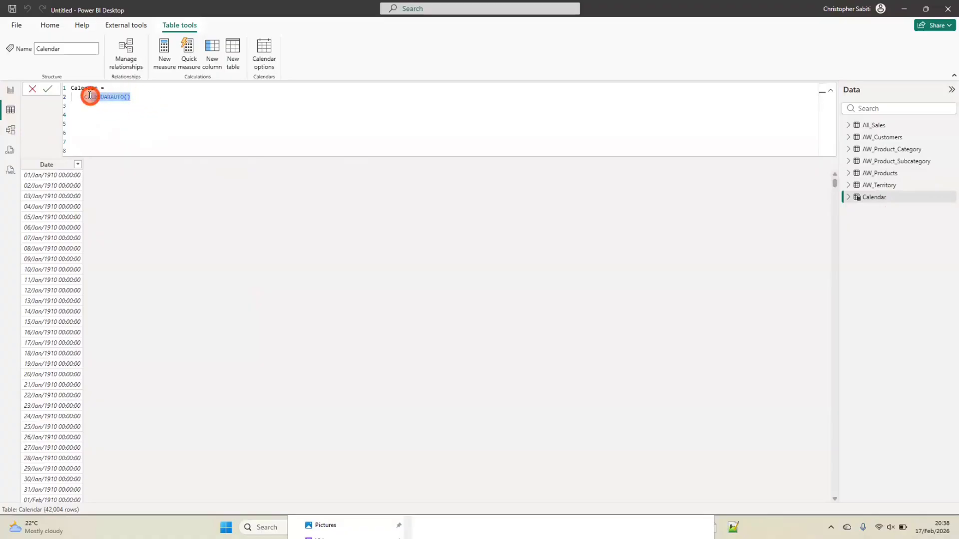
type("CALENDAR(")
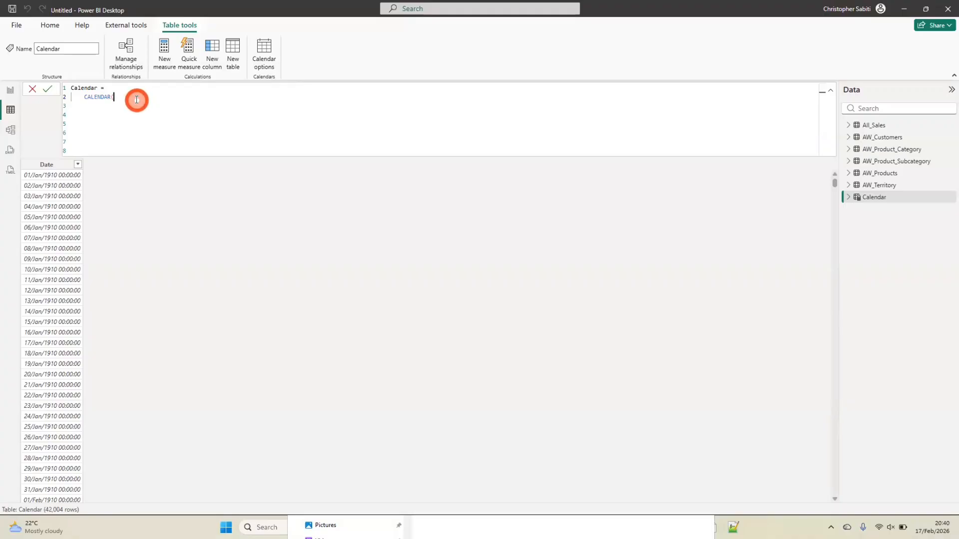
left_click(31, 89)
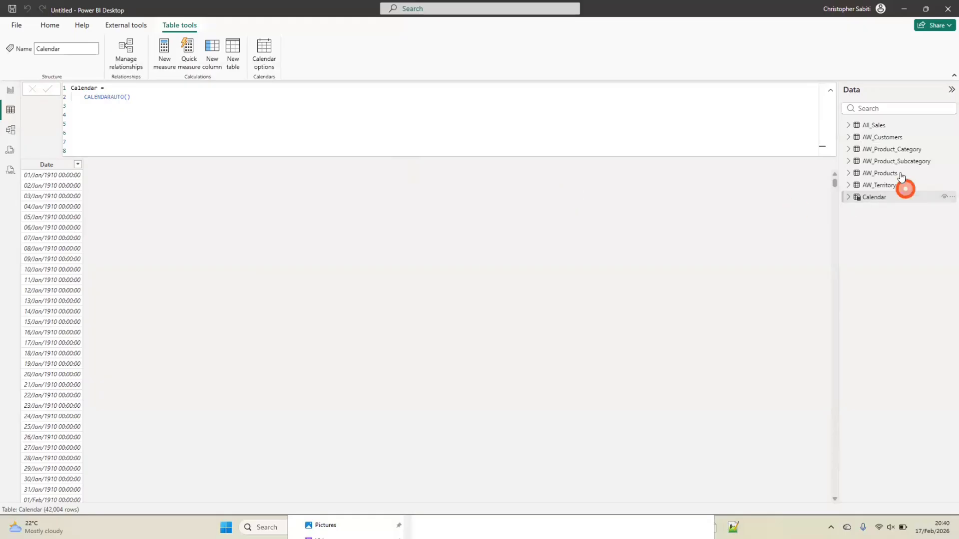
Examine the OrderDate column in the All_Sales table data
left_click(848, 124)
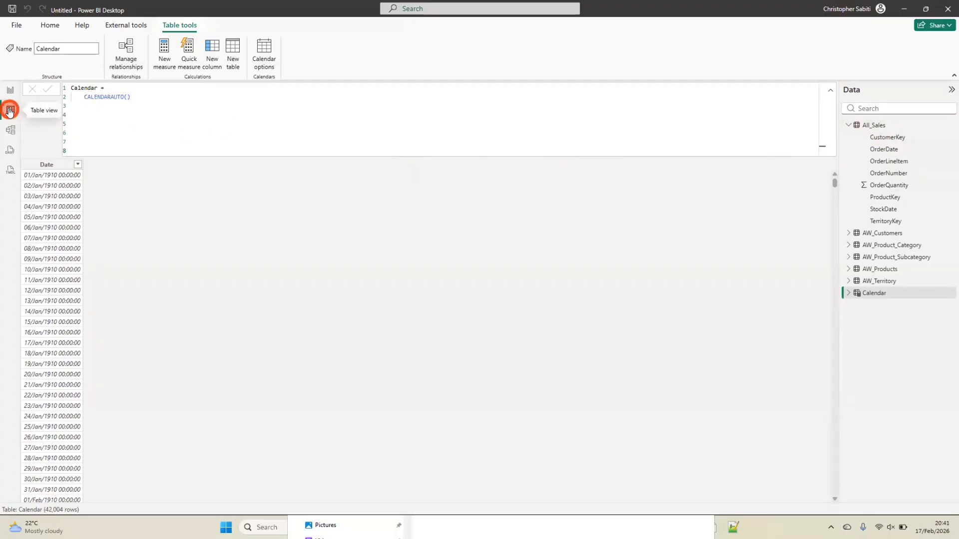
left_click(879, 127)
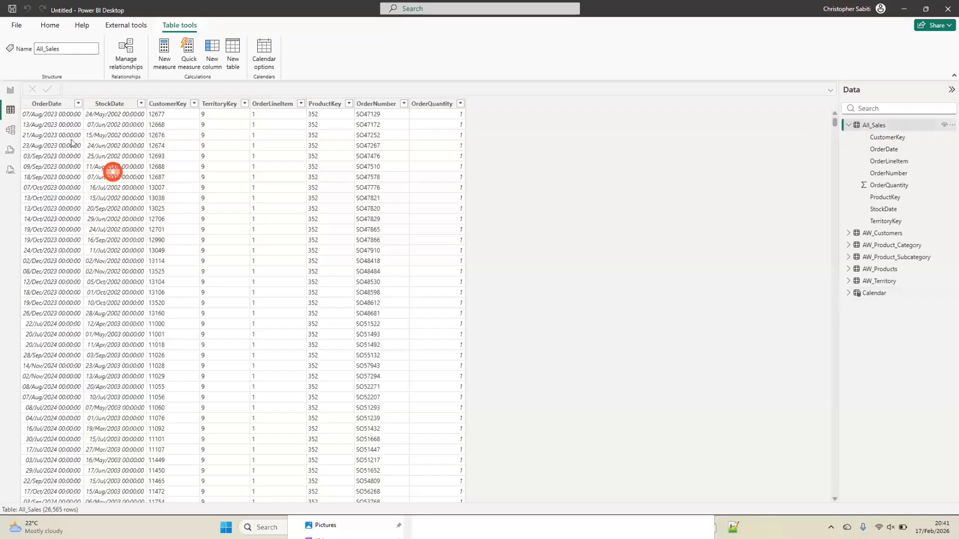
left_click(50, 103)
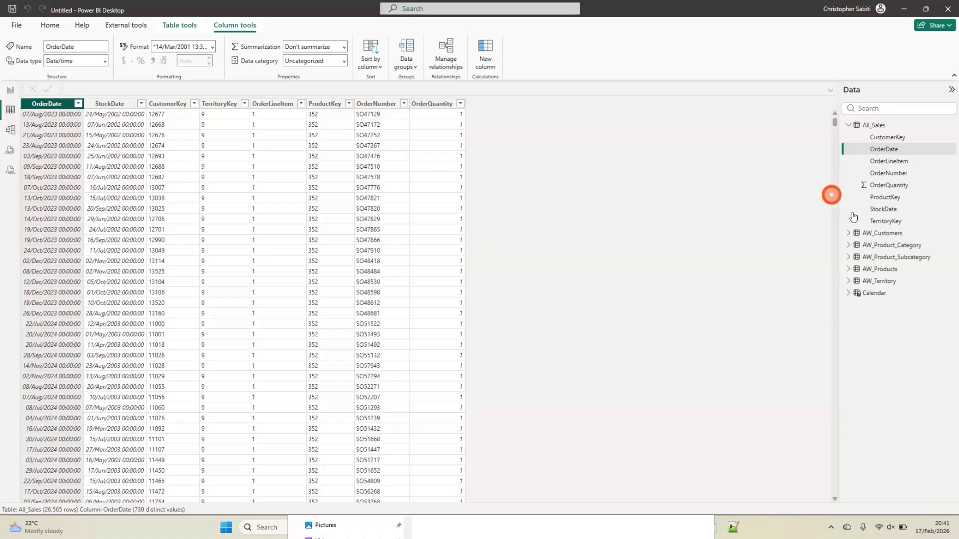
Replace CALENDARAUTO() in the Calendar table's formula with the CALENDAR function and start a new line for its arguments
left_click(874, 293)
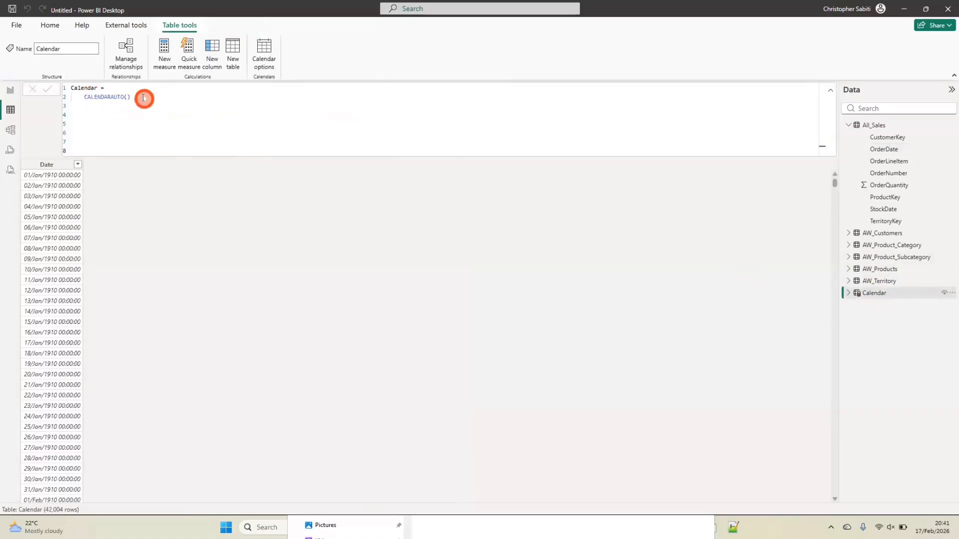
left_click(134, 97)
key("BackSpace")
key("BackSpace")
key("BackSpace")
key("BackSpace")
key("BackSpace")
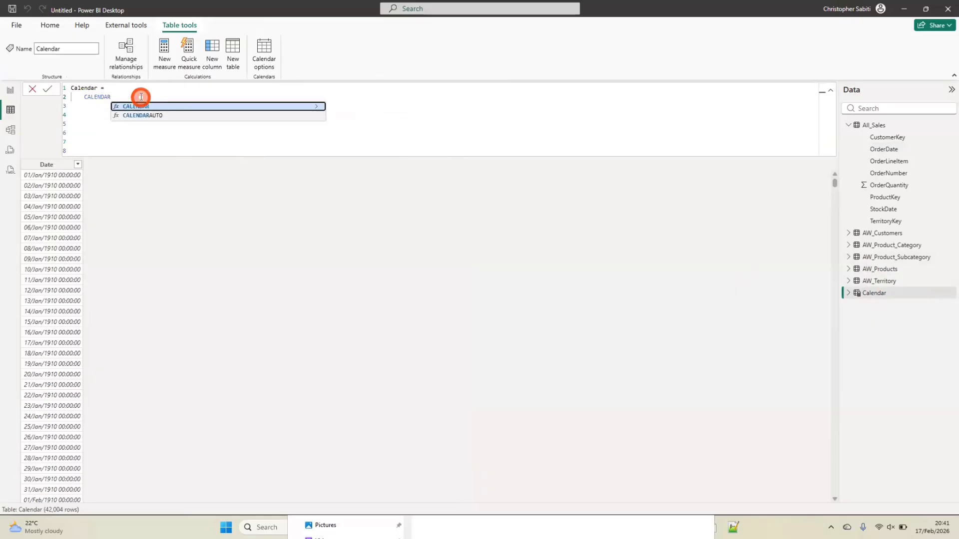
left_click(157, 107)
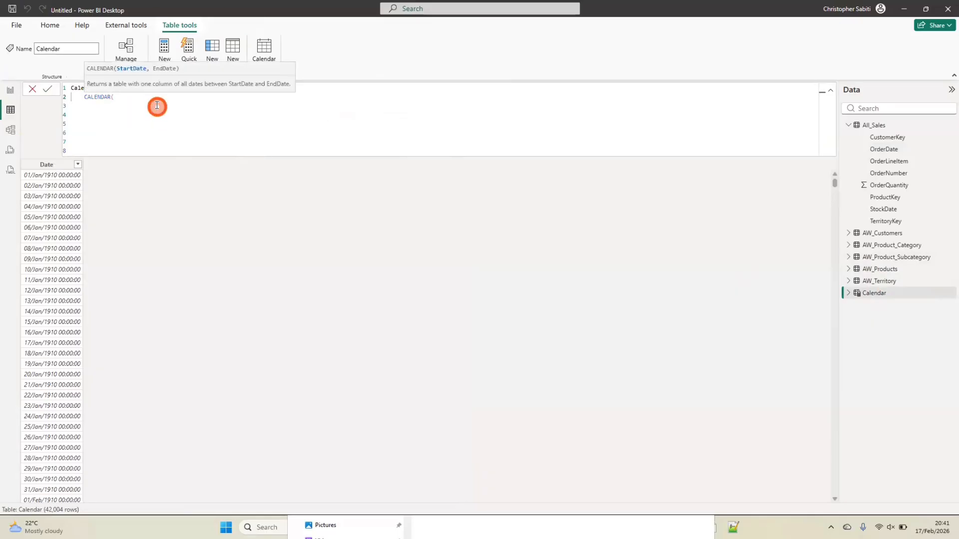
key("shift+Return")
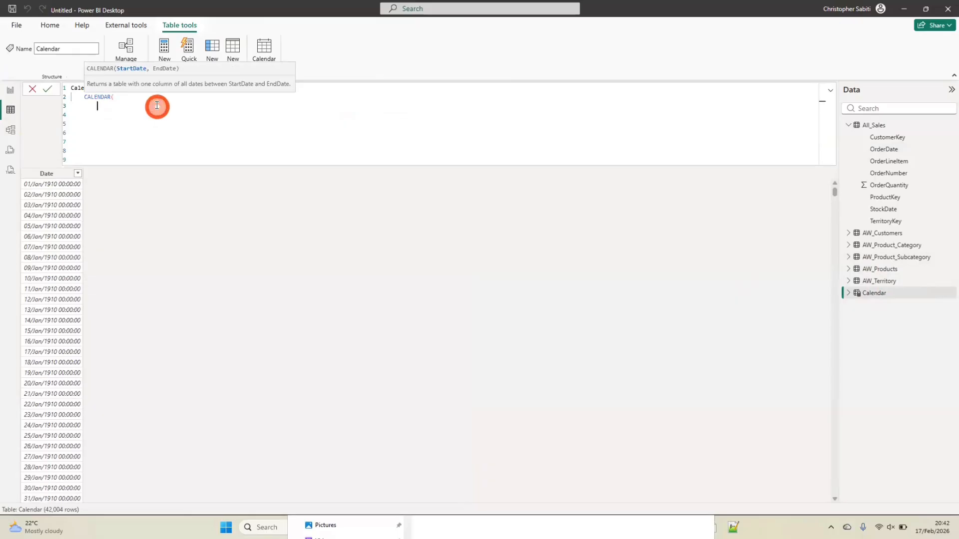
Enter min(All_Sales[StockDate]) as the start date of the CALENDAR function
type("min(All_Sales[StockDate])")
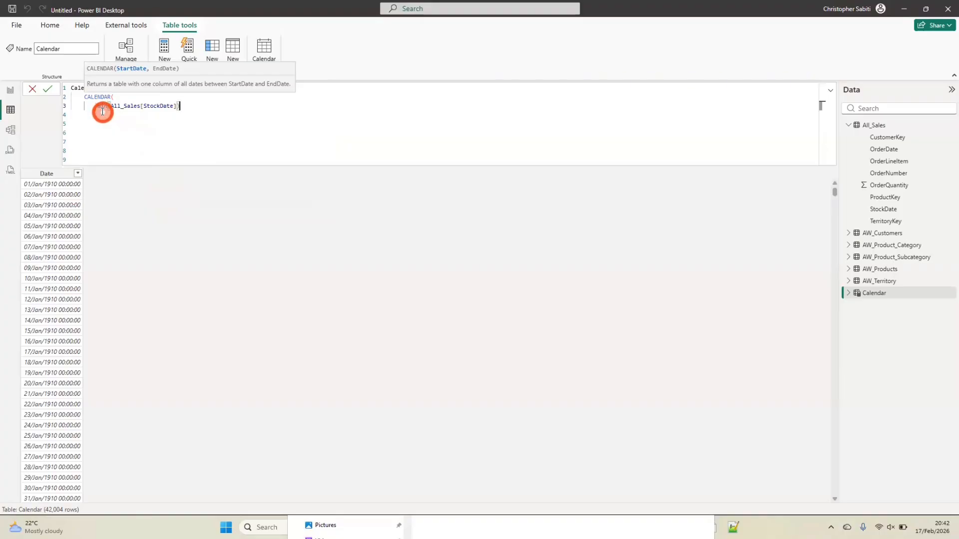
type(",")
key("shift+Return")
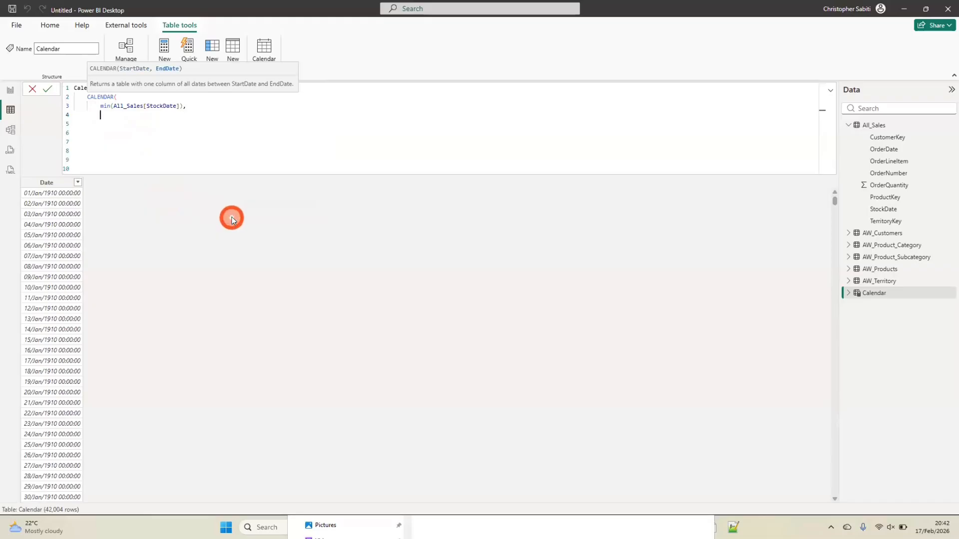
Enter max(All_Sales[StockDate]) as the end date of the CALENDAR function, close the function and commit the formula
type("max")
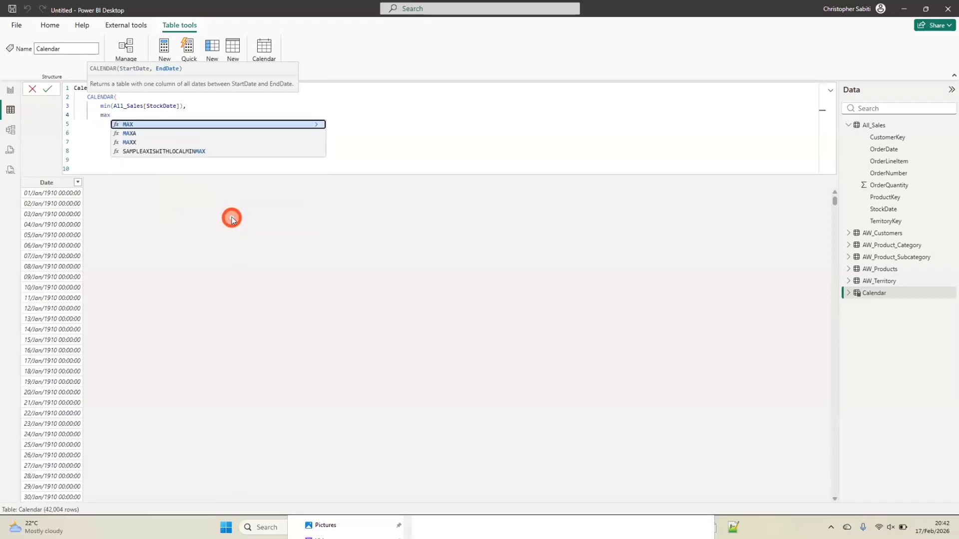
type("(")
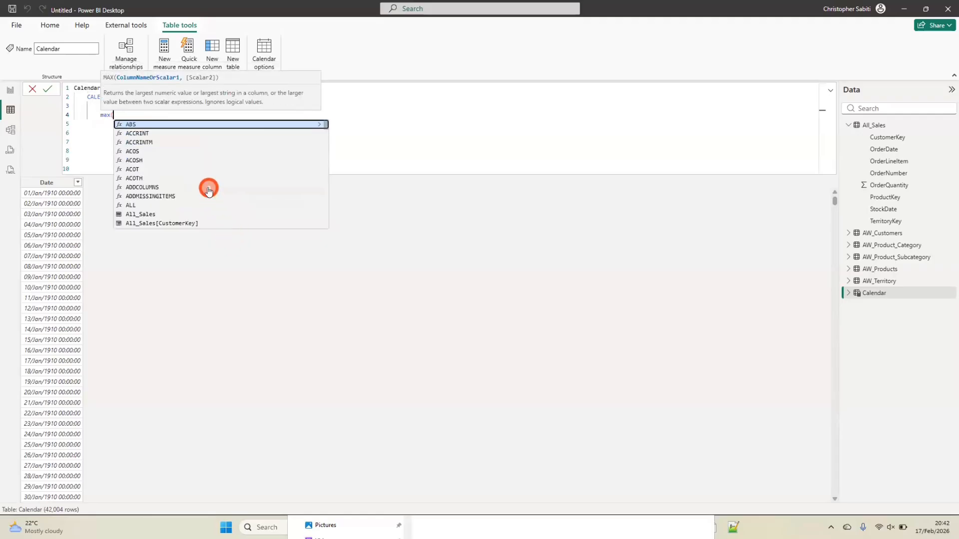
type("a")
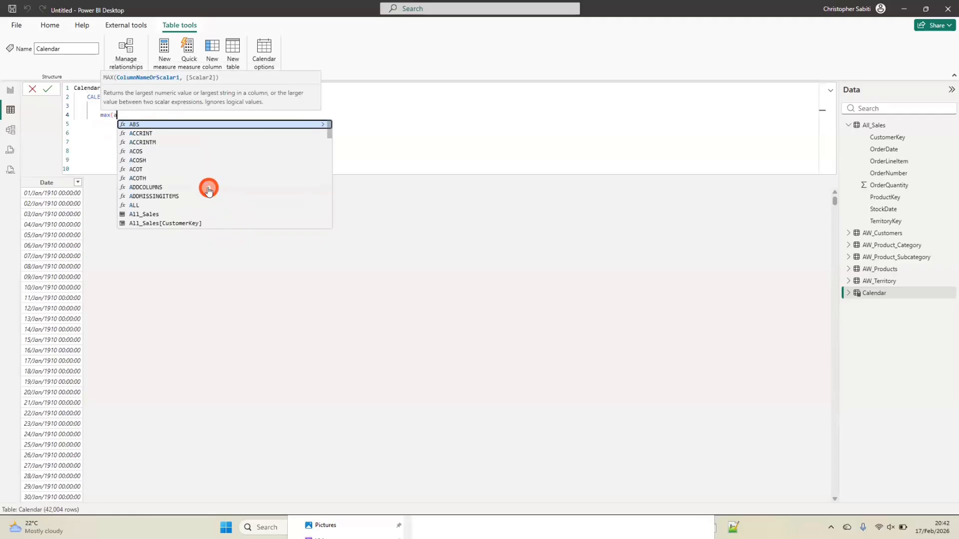
type("ll")
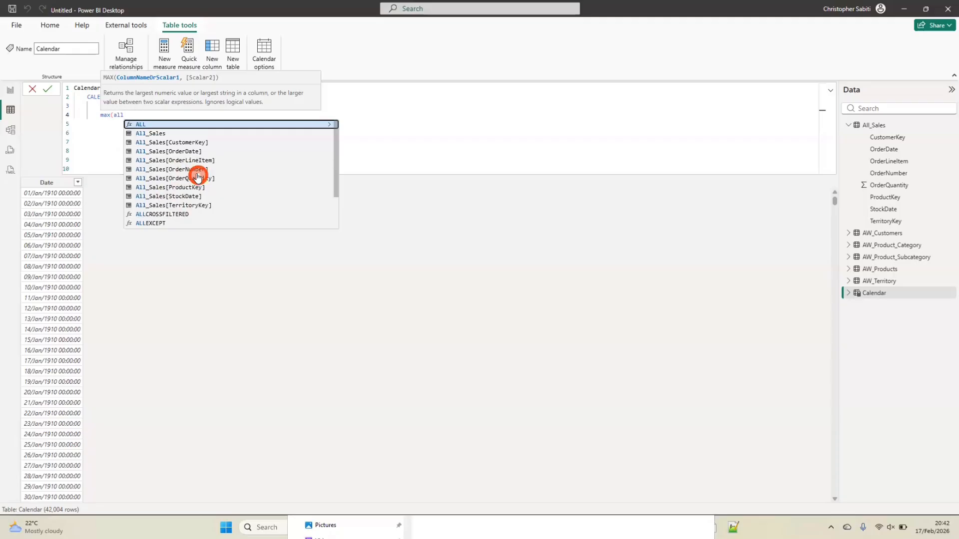
key("BackSpace")
key("BackSpace")
key("BackSpace")
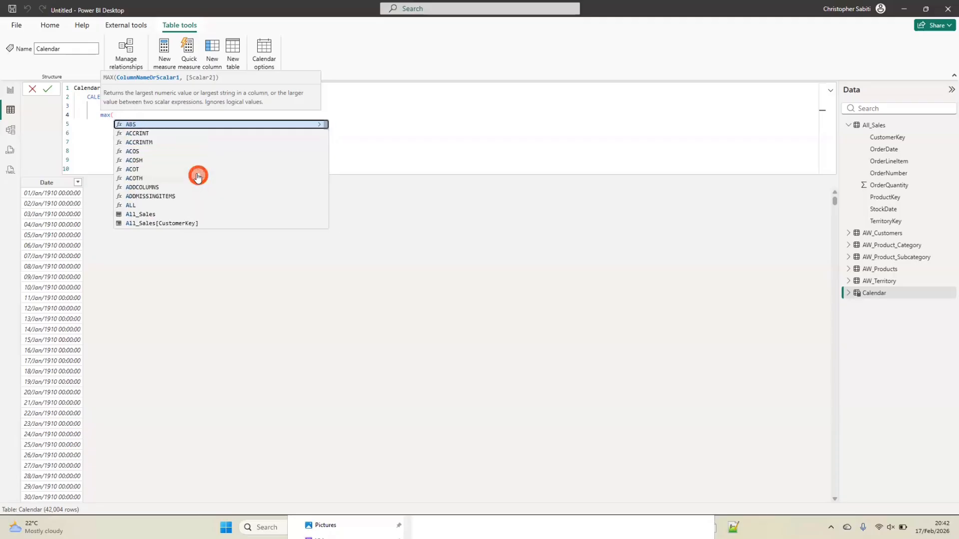
type("sto")
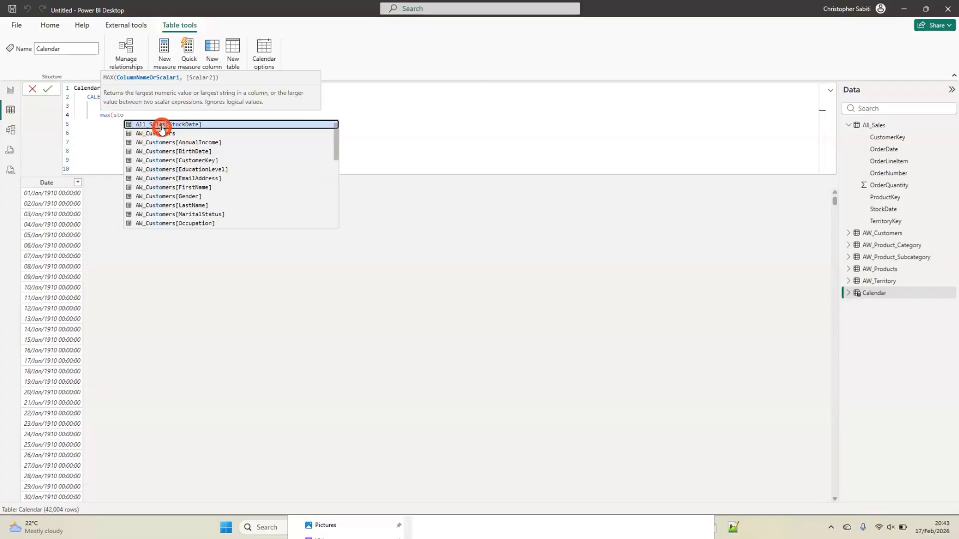
left_click(184, 124)
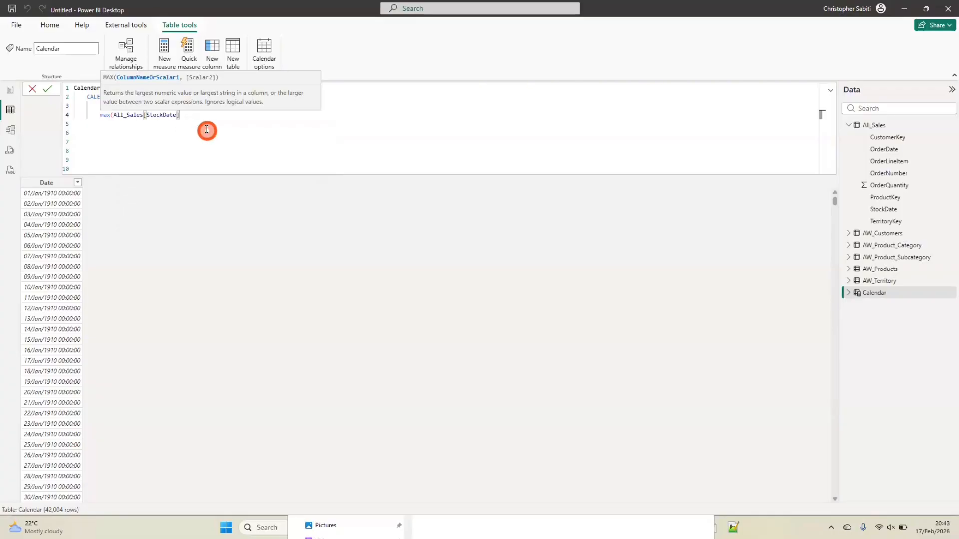
type(")")
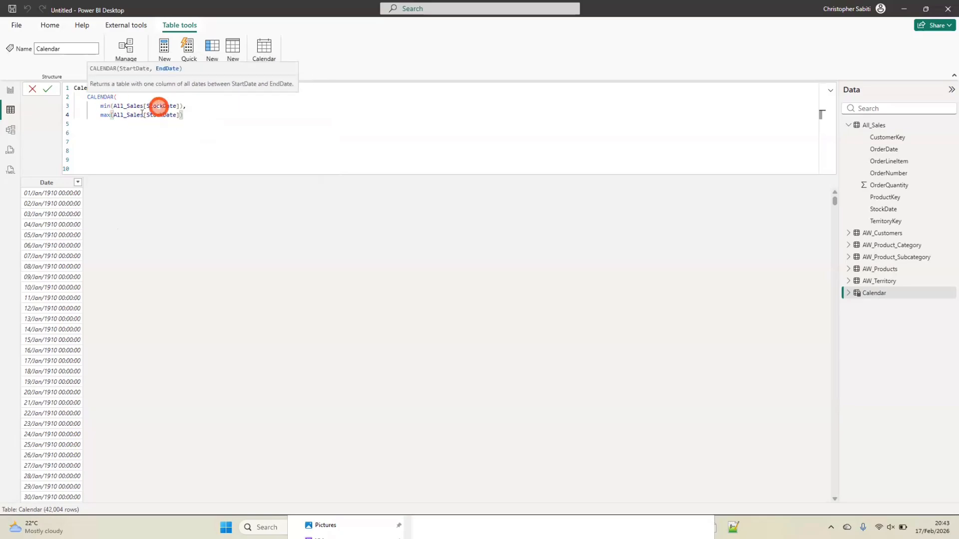
left_click(182, 118)
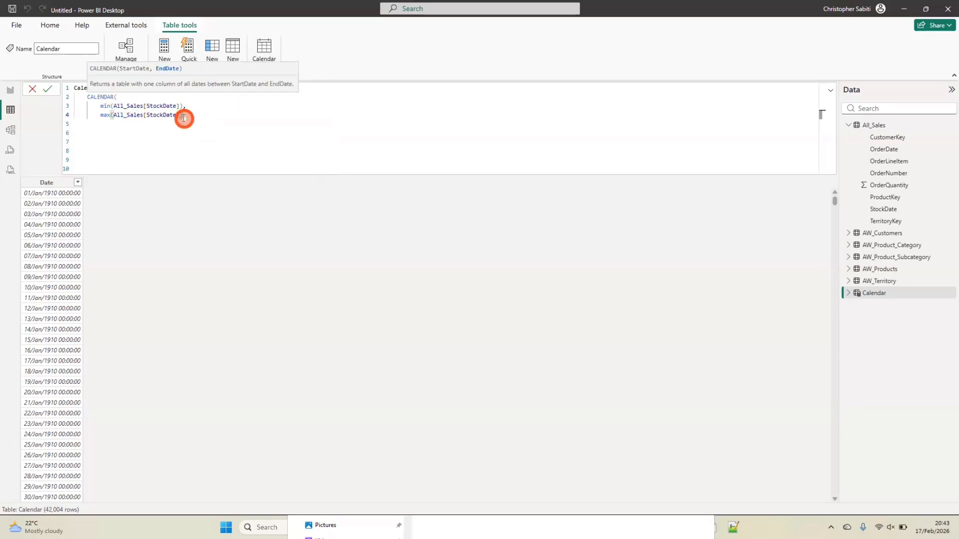
type(")")
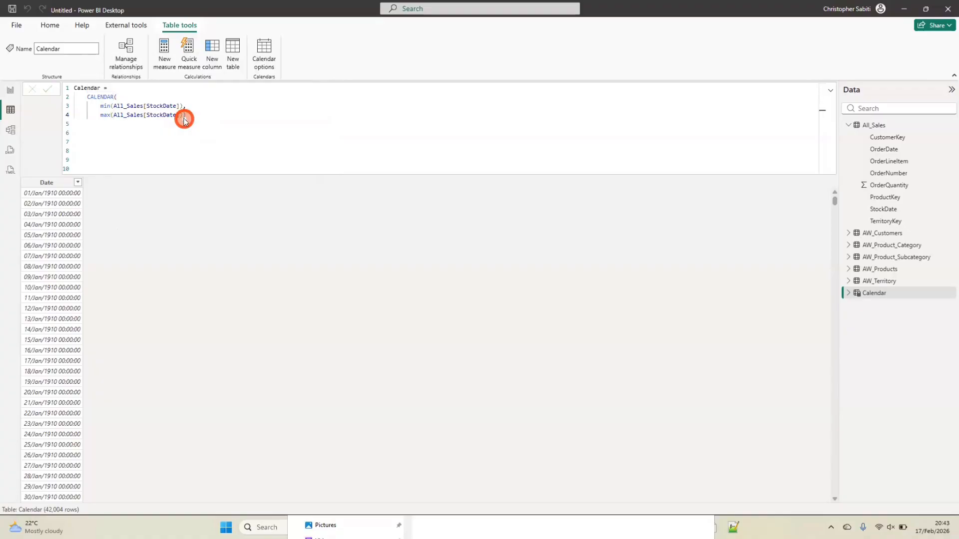
key("Return")
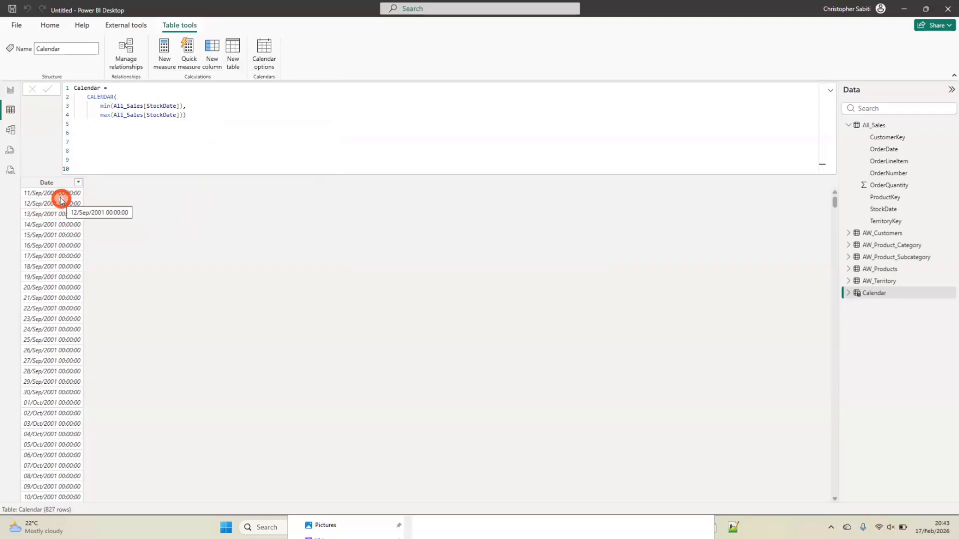
Review the Calendar table's Date column through to its last row
scroll(52, 215, "down", 20)
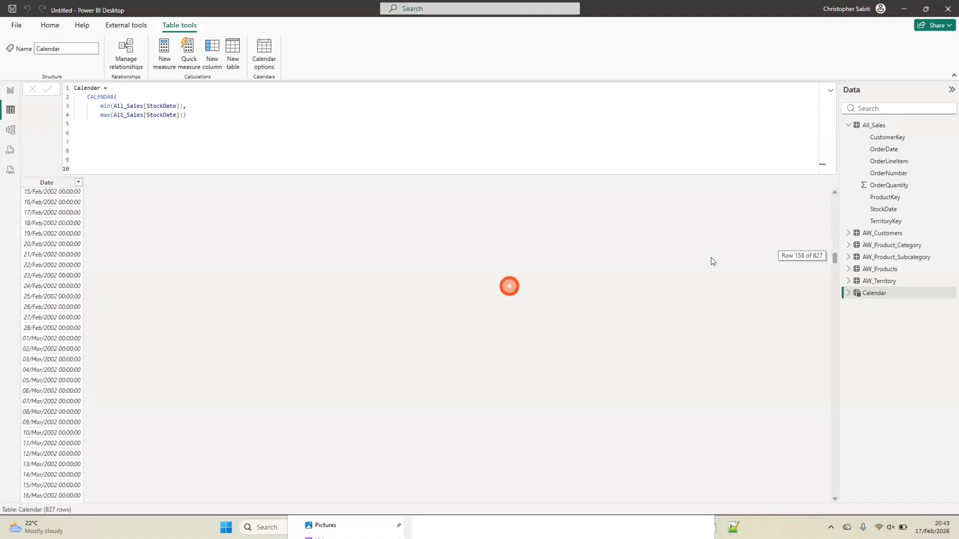
left_click_drag(834, 256, 823, 509)
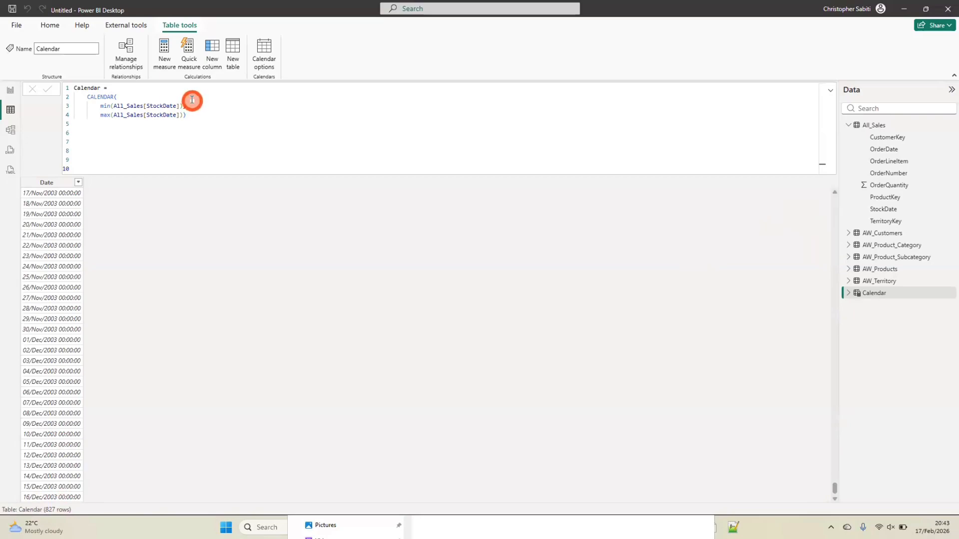
left_click(54, 183)
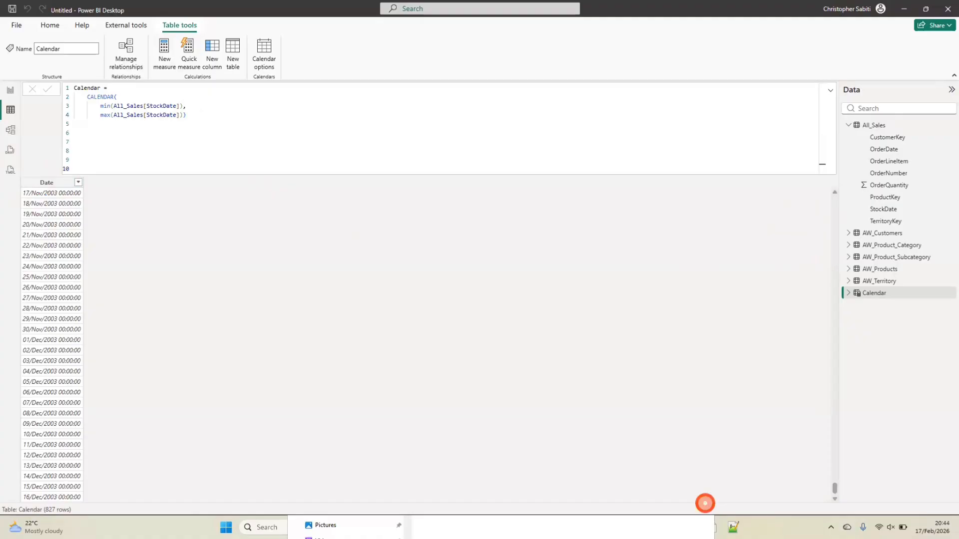
Switch to File Explorer and open Calendar.txt from the DAX templates folder inside Power BI Resource
mouse_move(383, 529)
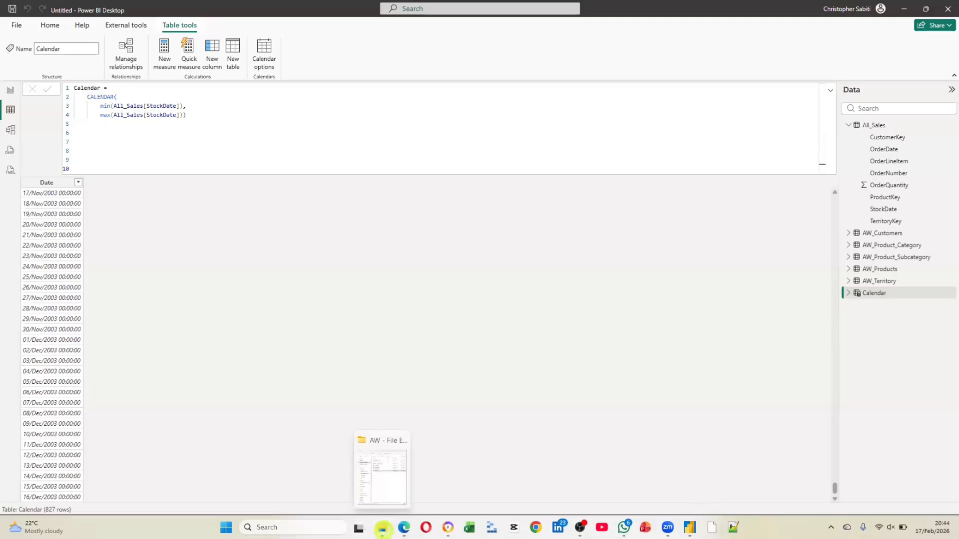
left_click(383, 528)
left_click_drag(454, 114, 415, 70)
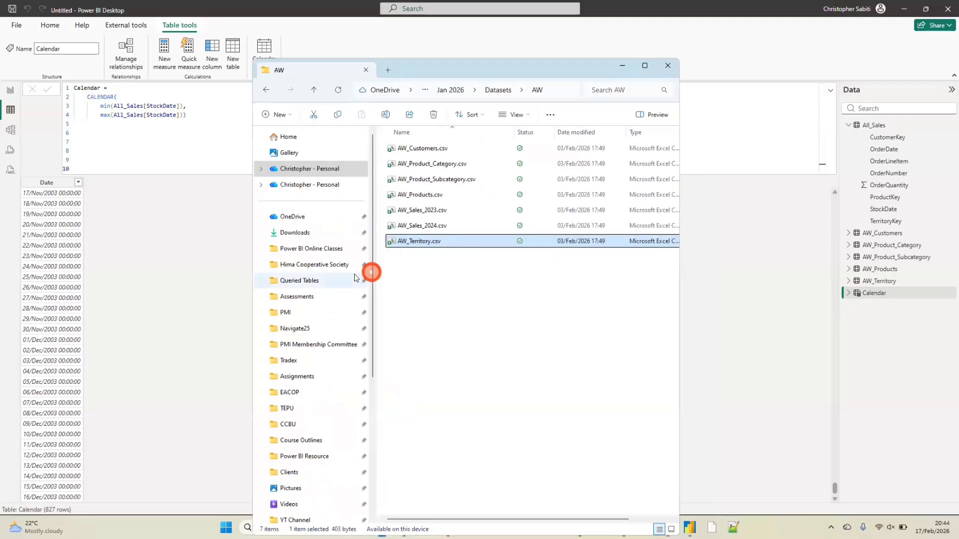
left_click(318, 250)
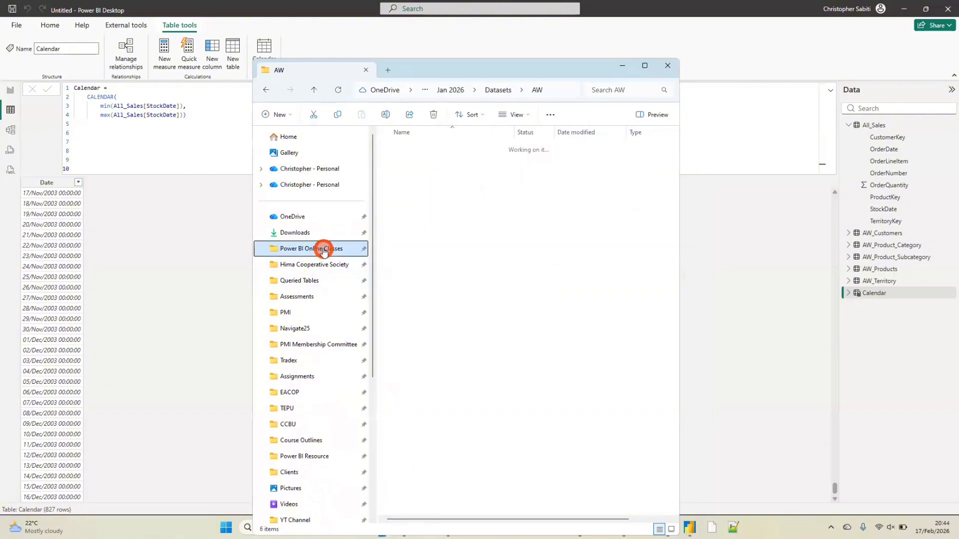
left_click(319, 456)
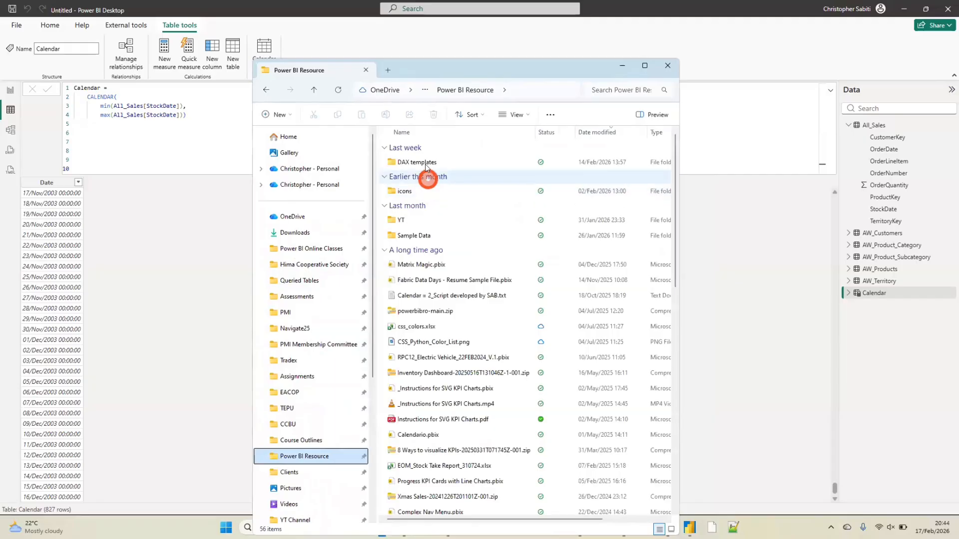
double_click(425, 164)
left_click(413, 149)
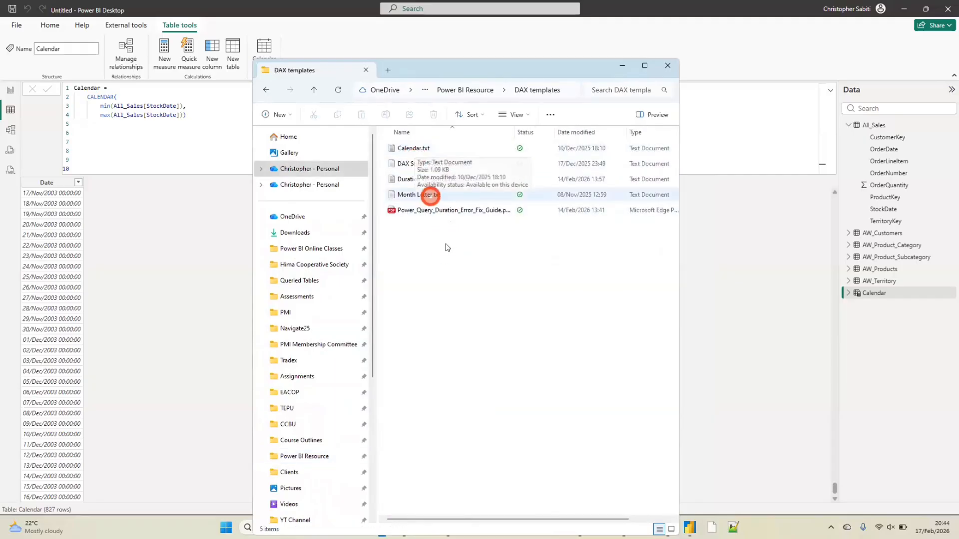
left_click(419, 149)
left_click(419, 150)
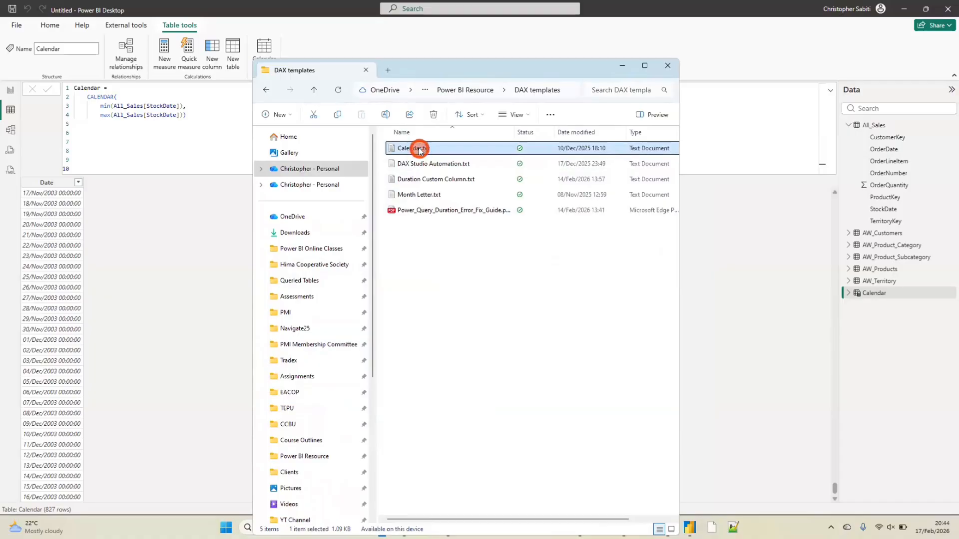
double_click(419, 149)
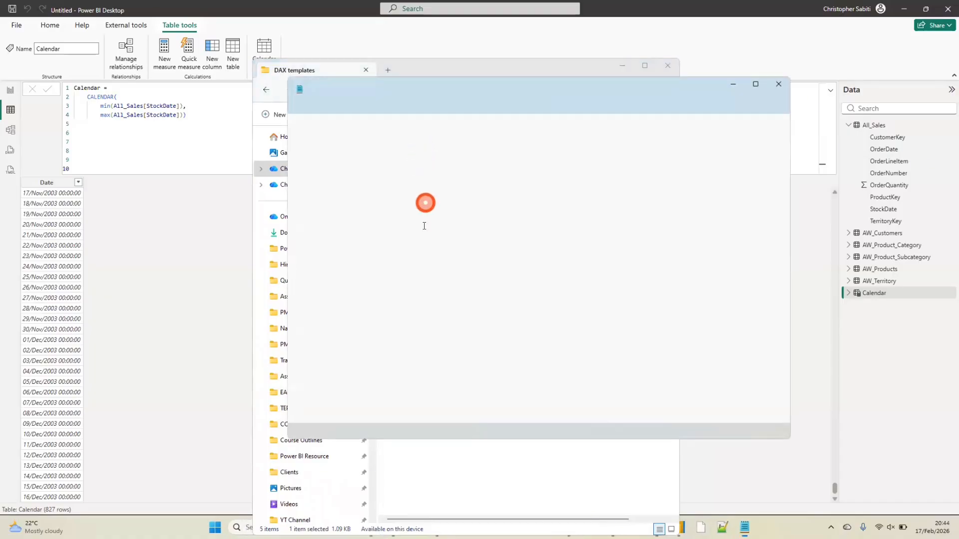
Copy the entire Calendar.txt script and replace the Calendar table's formula in Power BI Desktop with it
left_click(376, 260)
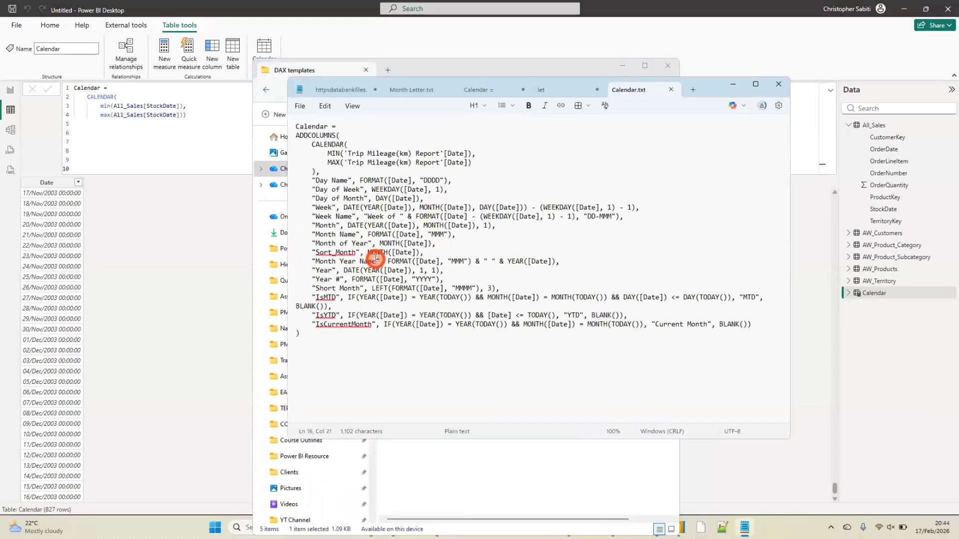
key("ctrl+a")
key("ctrl+c")
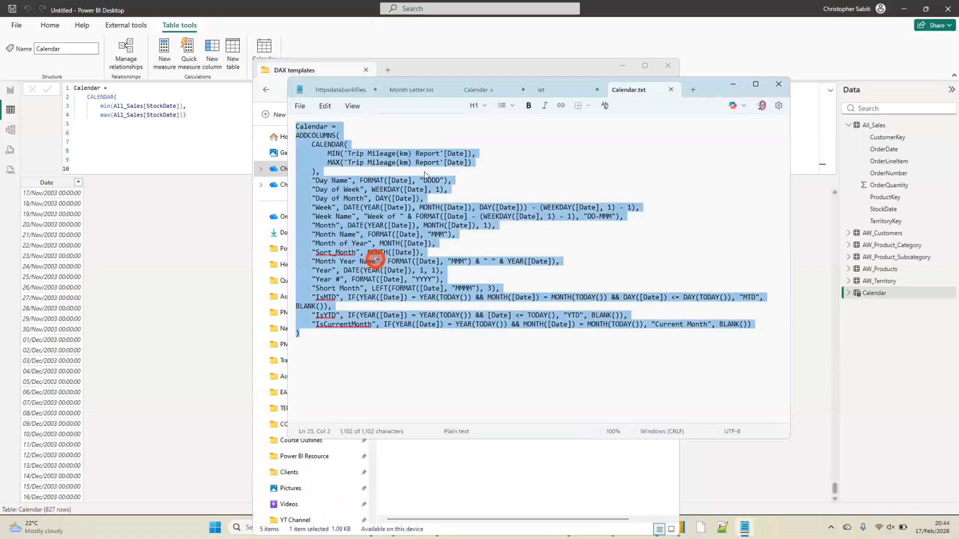
left_click(178, 222)
left_click(159, 123)
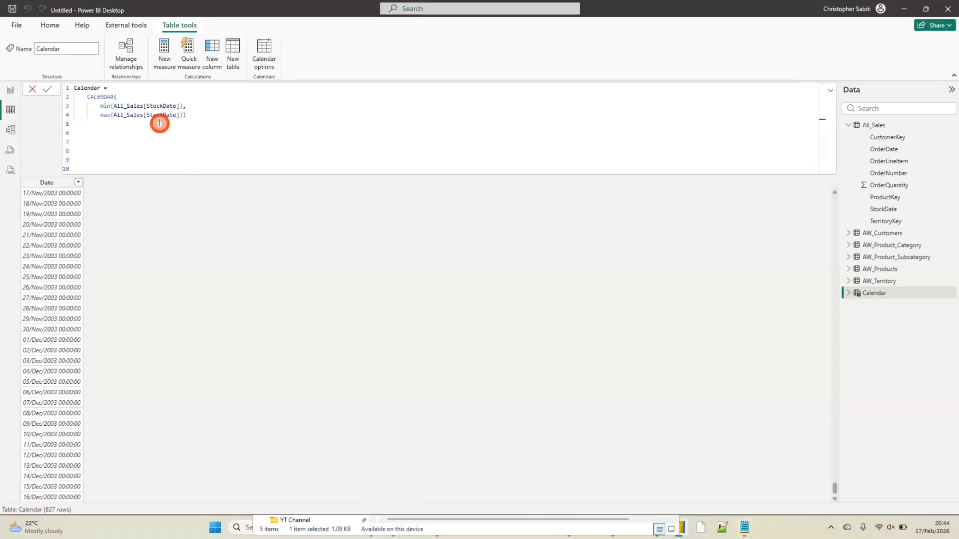
key("ctrl+a")
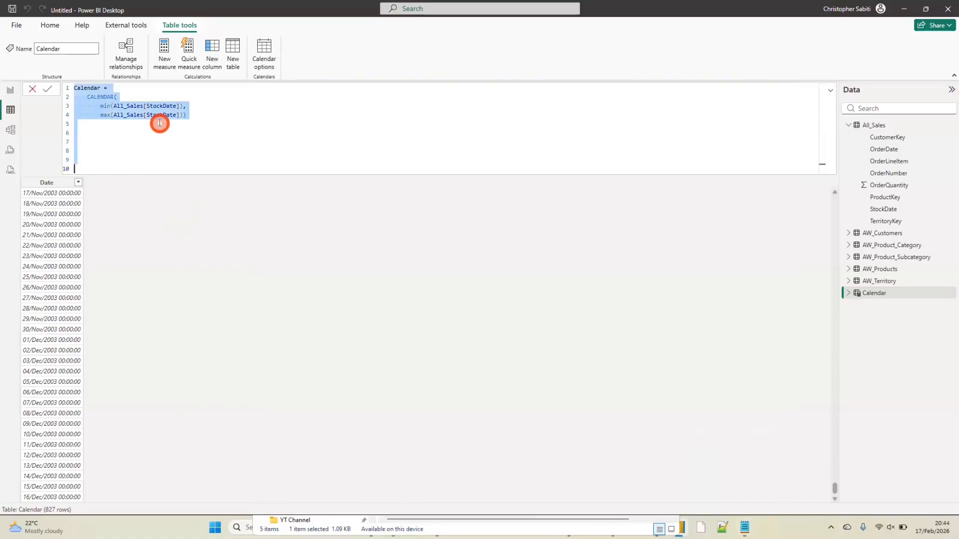
key("ctrl+v")
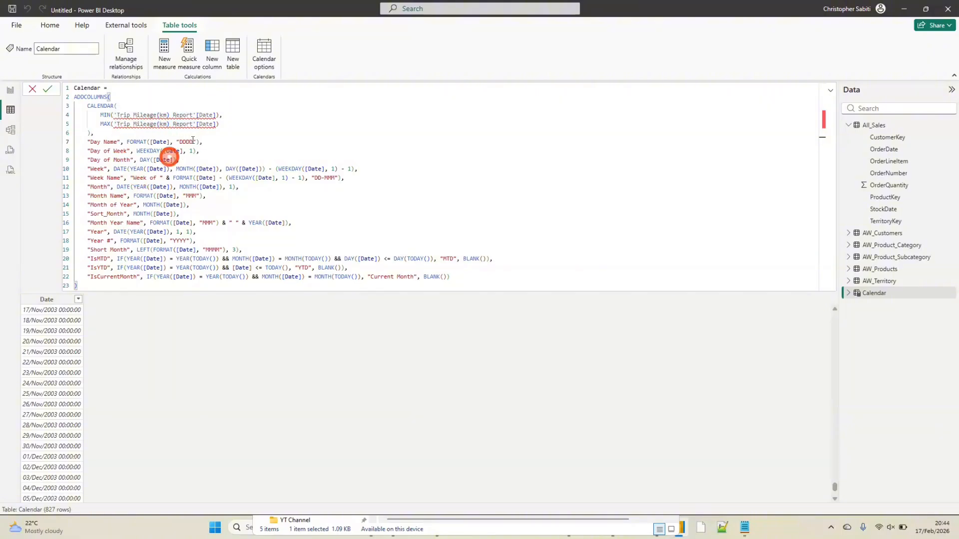
Replace 'Trip Mileage(km) Report'[Date] inside the MIN function with All_Sales[StockDate]
double_click(206, 115)
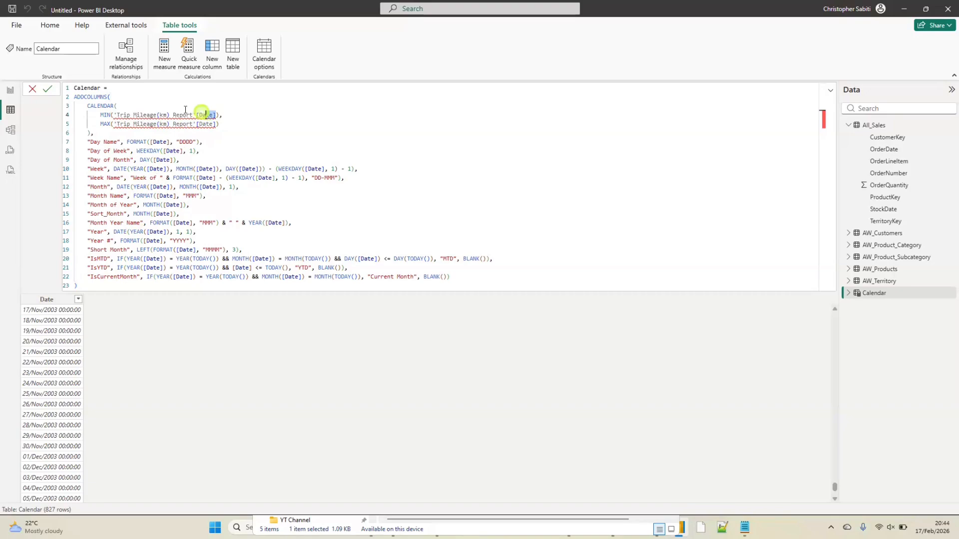
left_click_drag(185, 109, 124, 113)
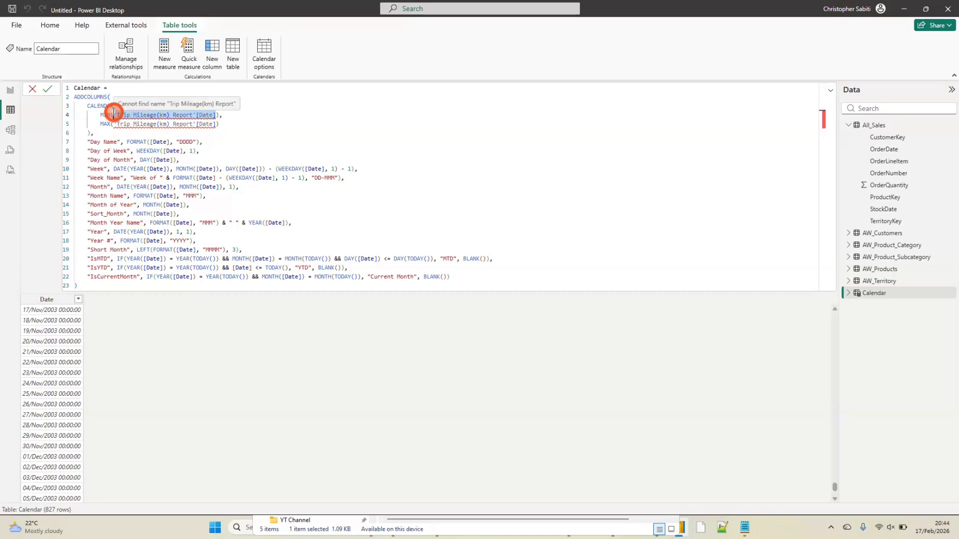
type("St")
key("BackSpace")
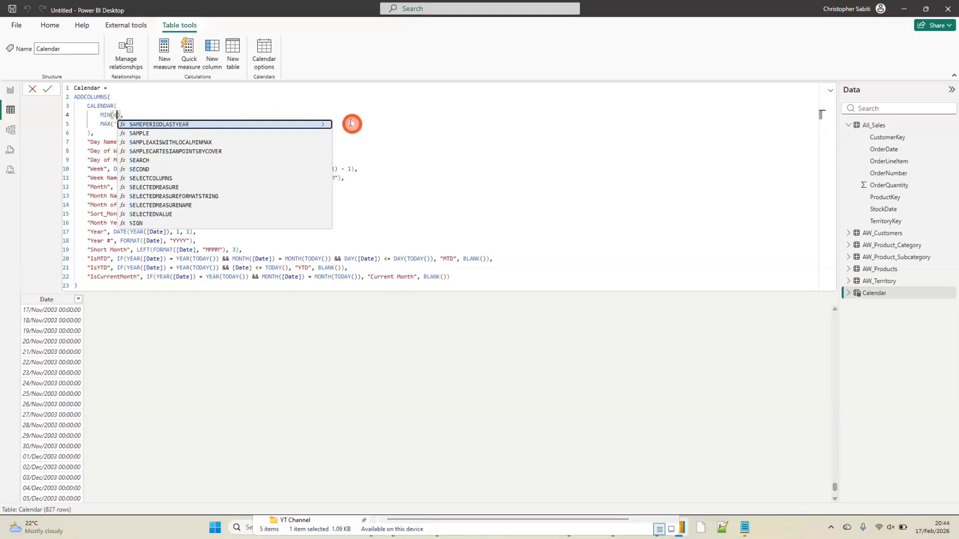
key("BackSpace")
type("dat")
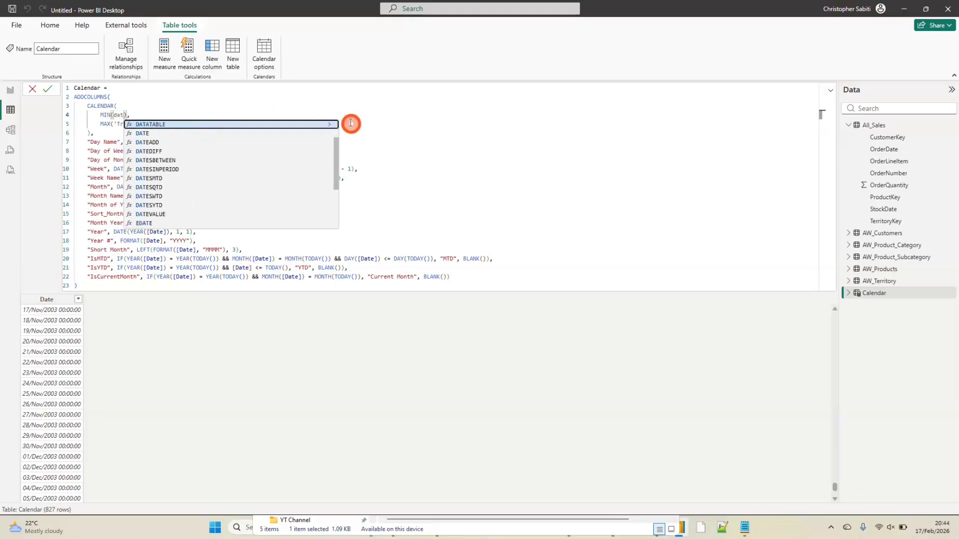
scroll(317, 154, "down", 3)
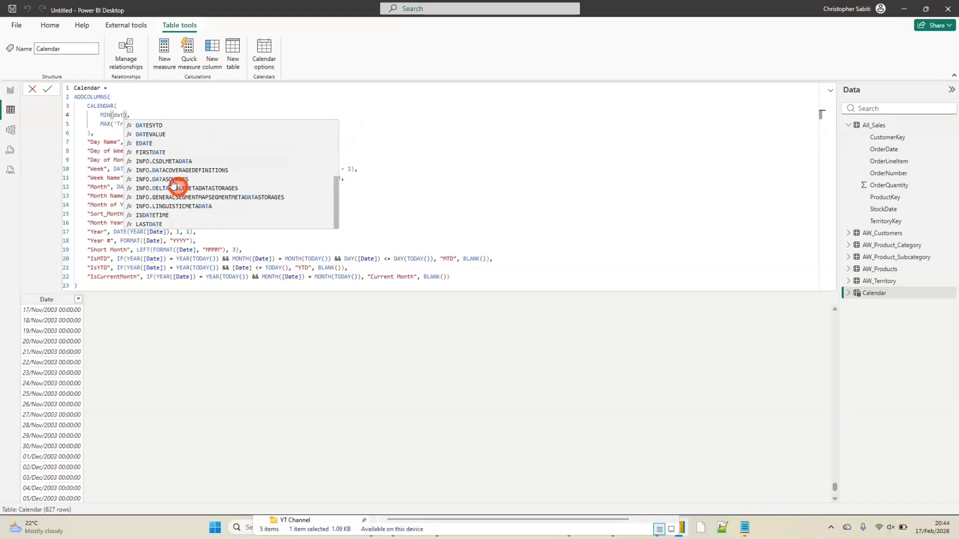
scroll(167, 188, "up", 3)
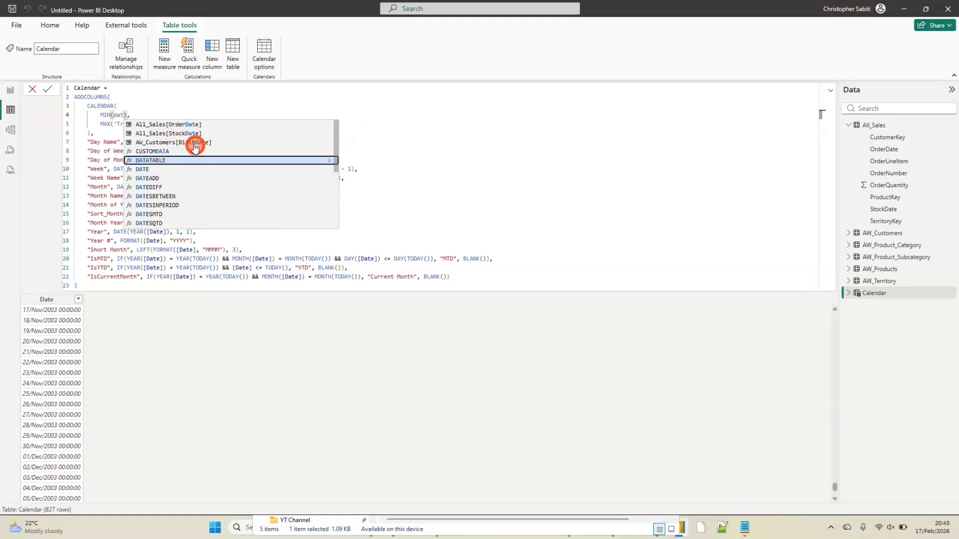
double_click(179, 132)
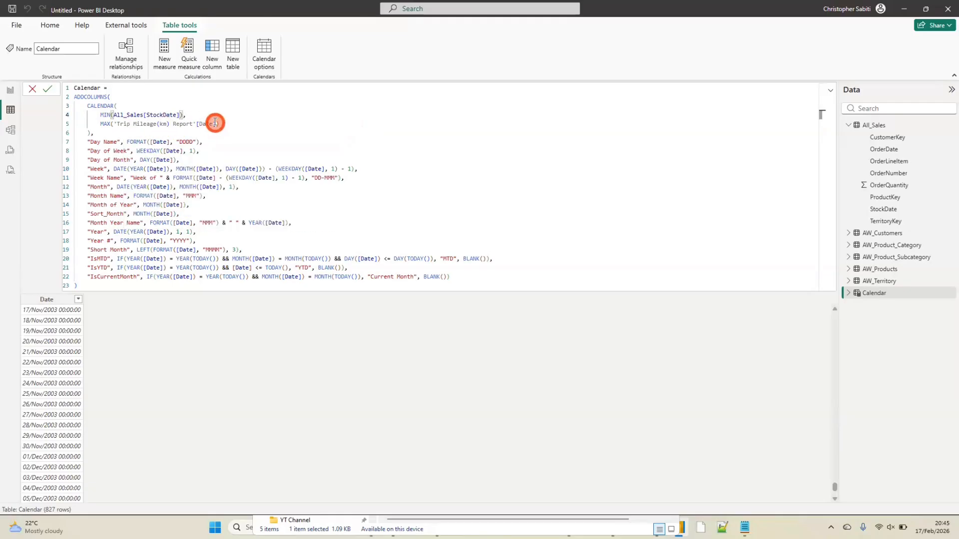
Replace 'Trip Mileage(km) Report'[Date] inside the MAX function with All_Sales[StockDate]
left_click_drag(215, 123, 118, 125)
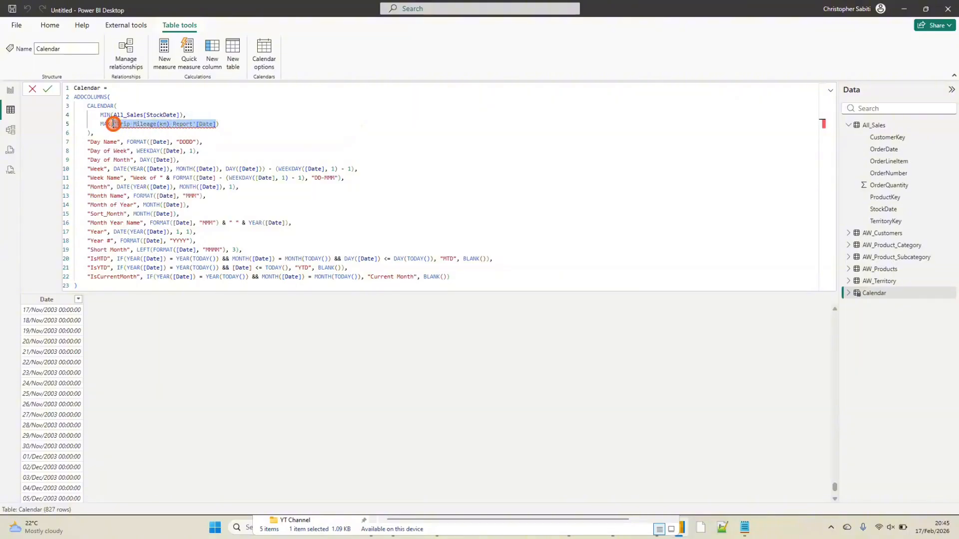
type("date")
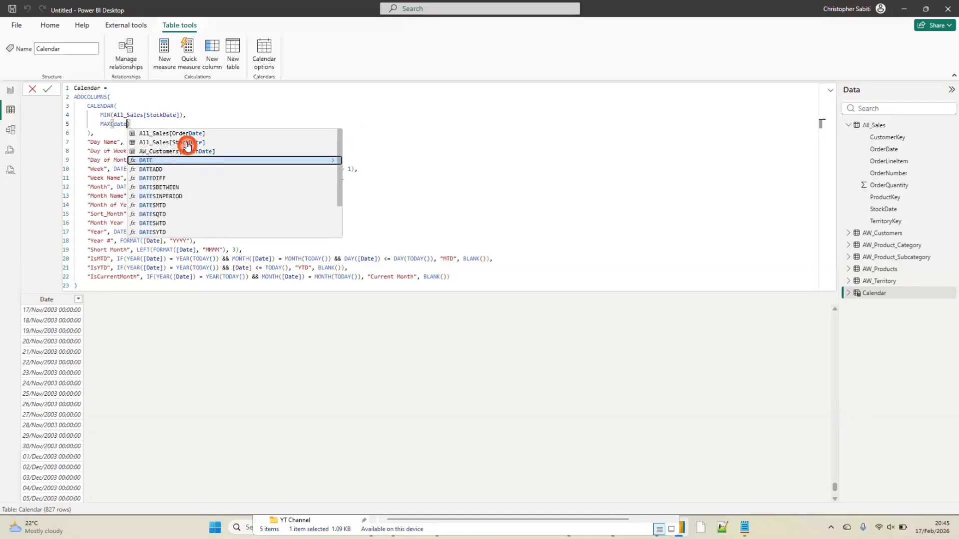
left_click(185, 143)
left_click(272, 147)
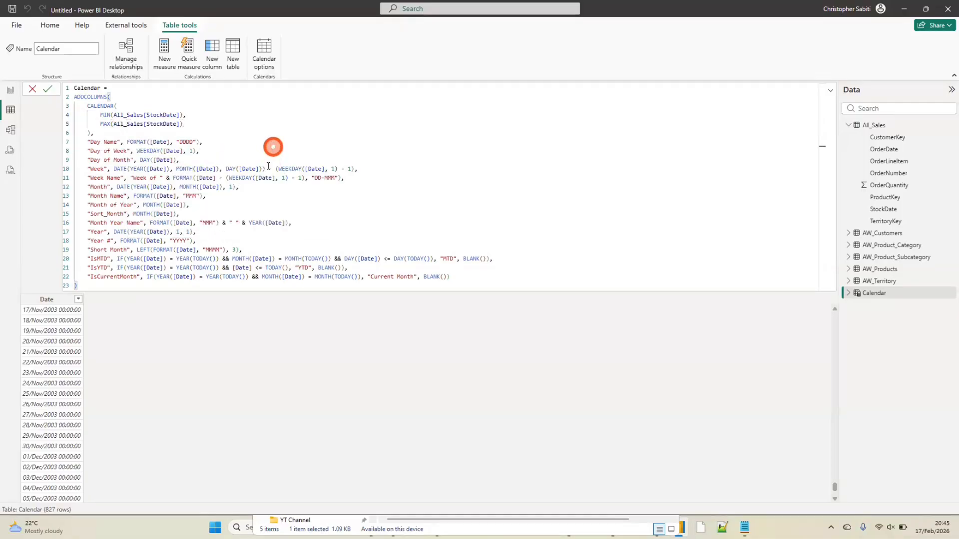
Review the Calendar formula, from its CALENDAR date range through the added columns Day Name to IsCurrentMonth
left_click(125, 196)
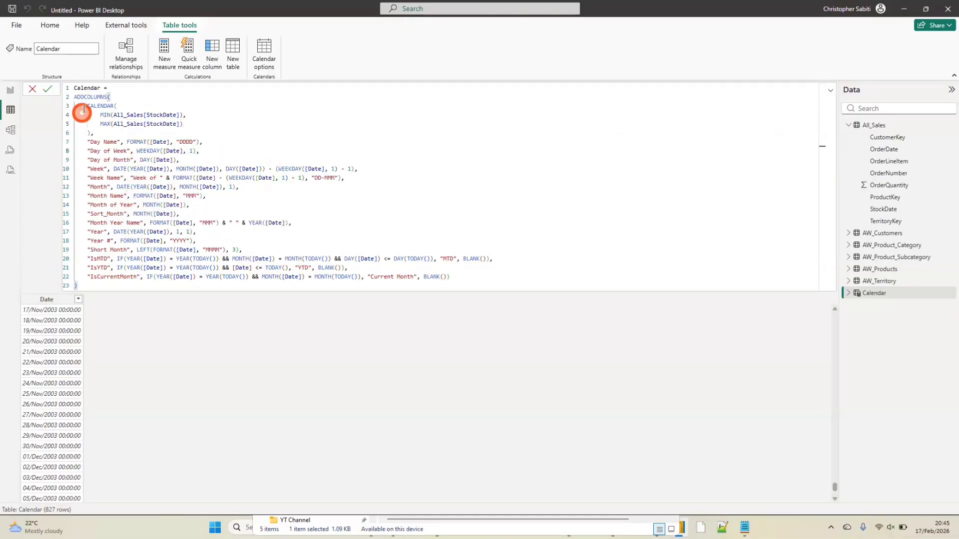
left_click_drag(87, 106, 192, 128)
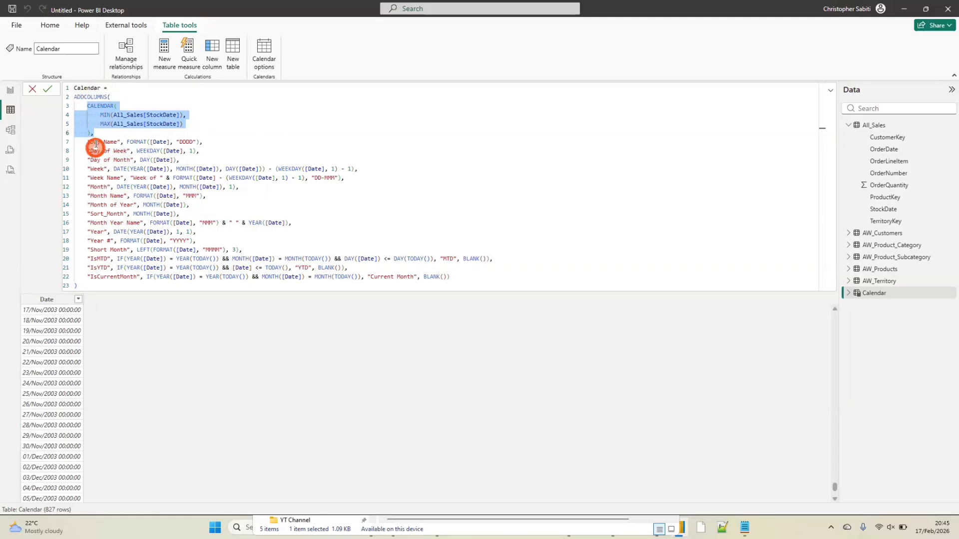
left_click_drag(87, 142, 176, 142)
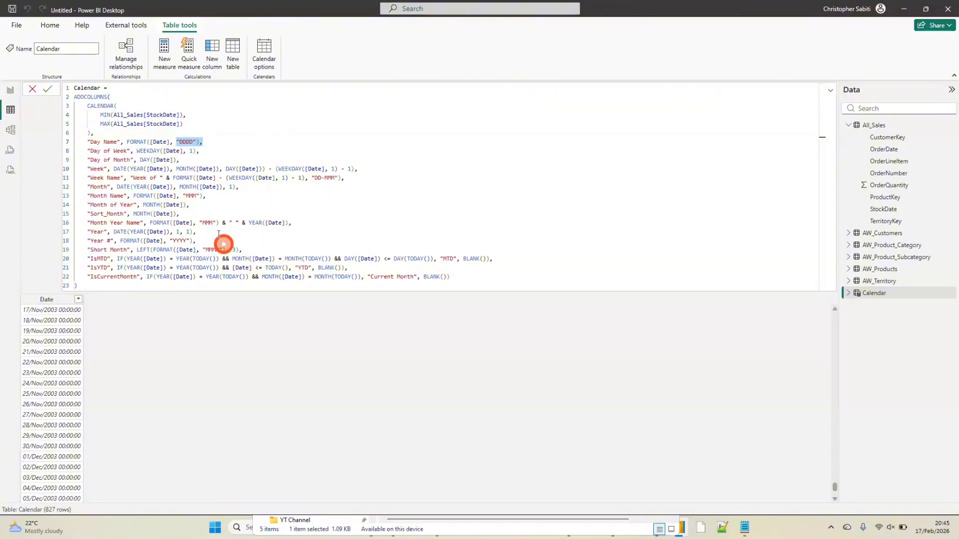
left_click(212, 149)
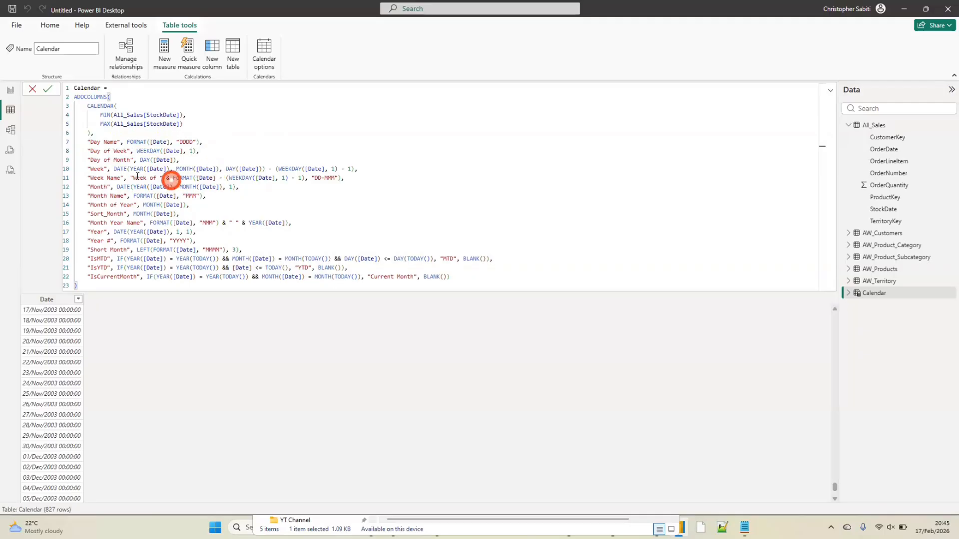
left_click_drag(87, 141, 453, 285)
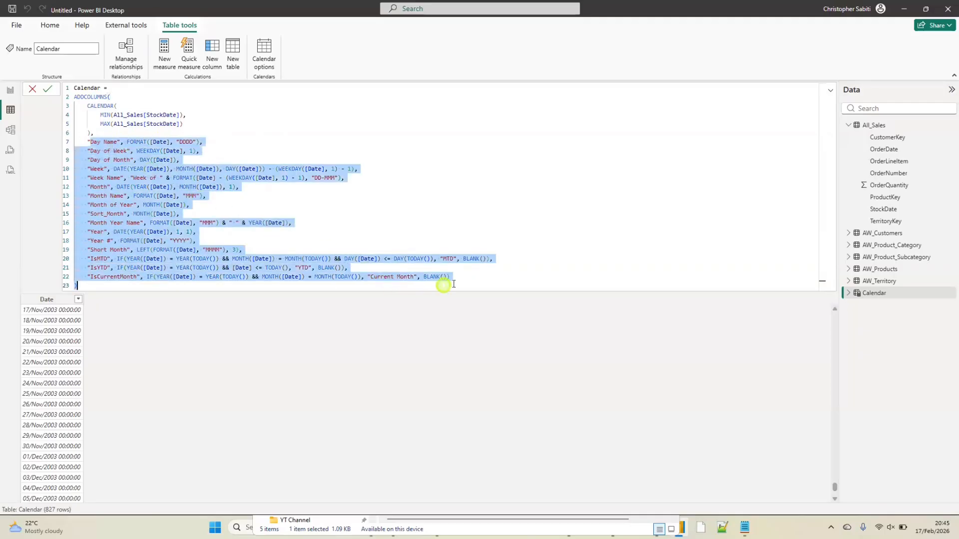
left_click(141, 167)
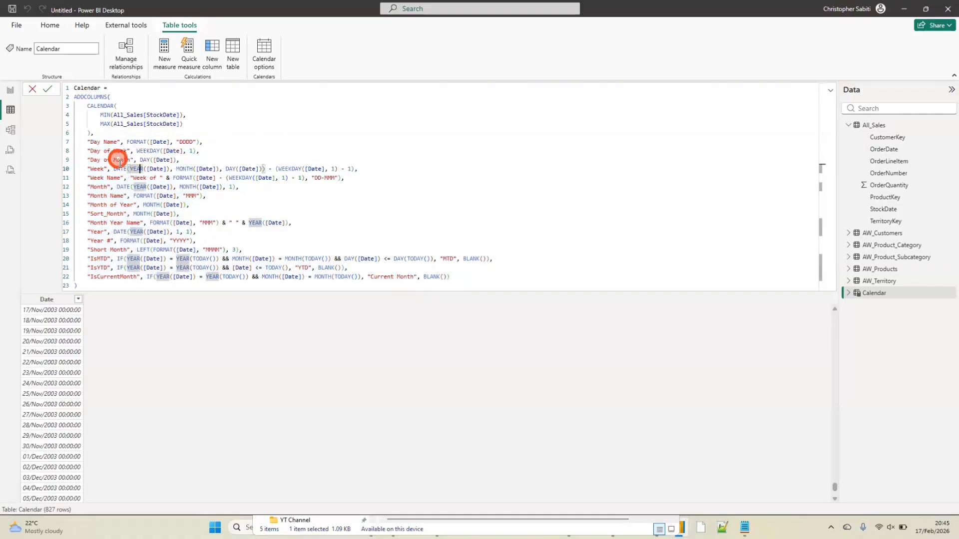
left_click_drag(137, 151, 161, 151)
left_click(175, 150)
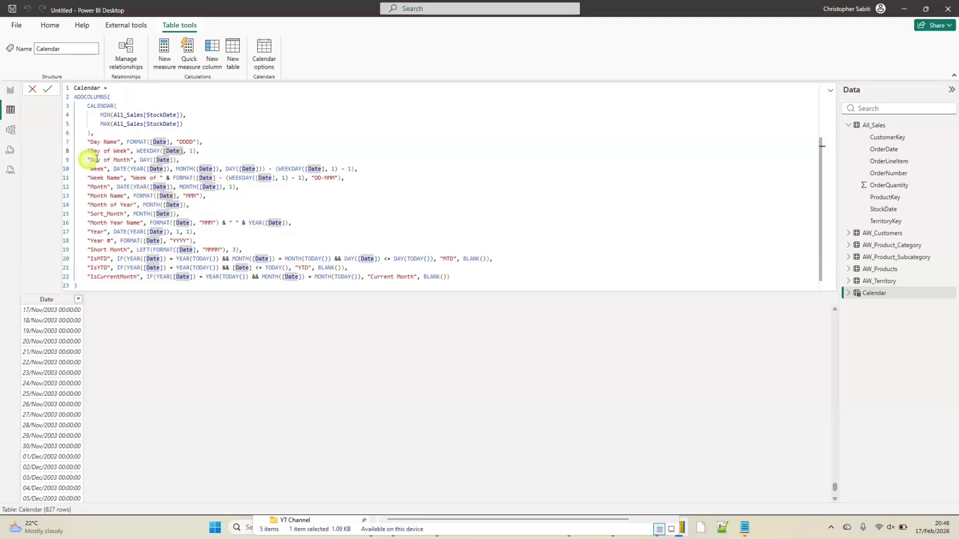
left_click_drag(87, 160, 124, 165)
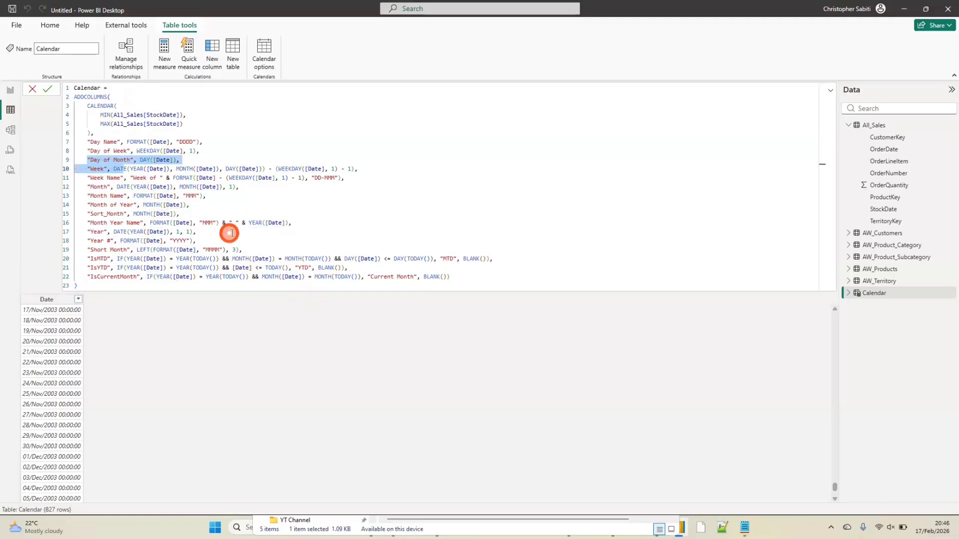
left_click(456, 279)
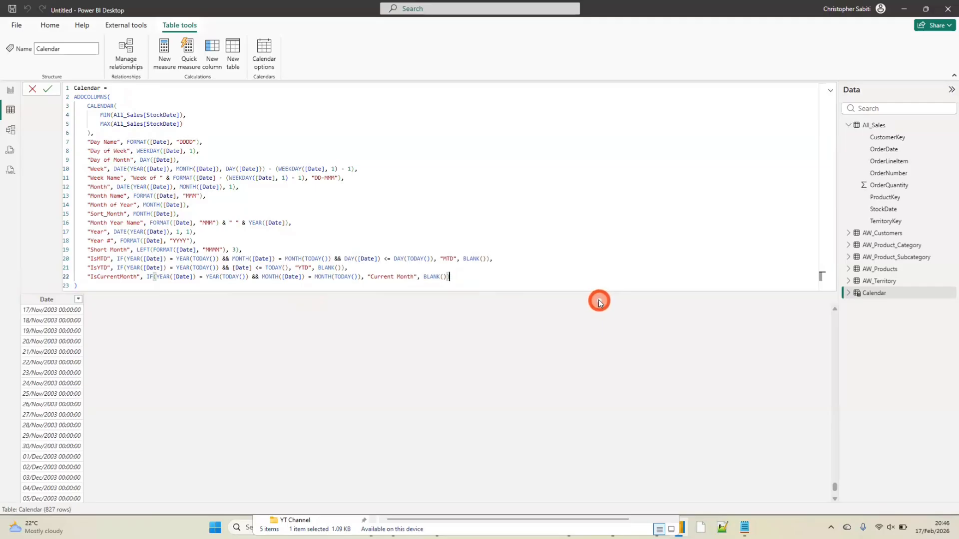
Commit the Calendar formula, and in Model view place the Calendar table beside All_Sales, below AW_Products, and make it taller
left_click(48, 89)
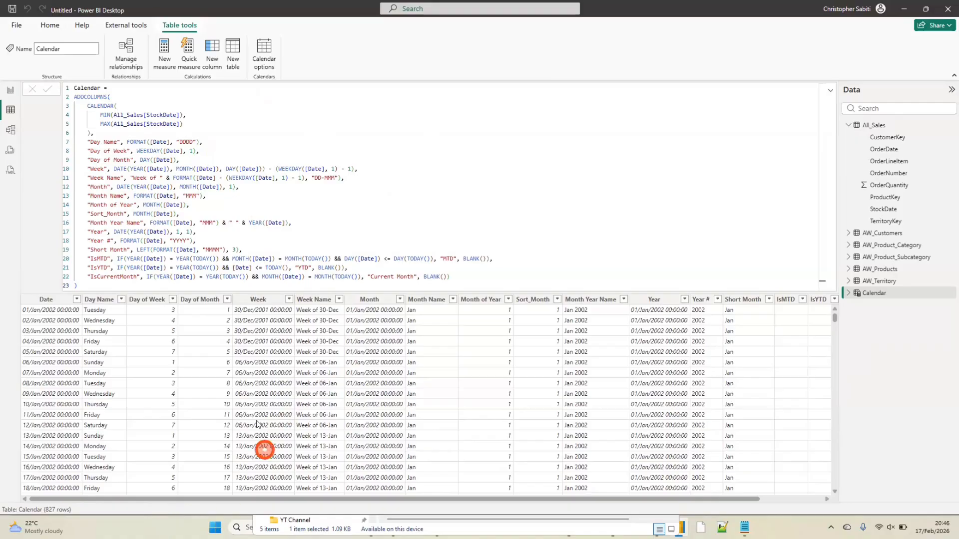
left_click(11, 131)
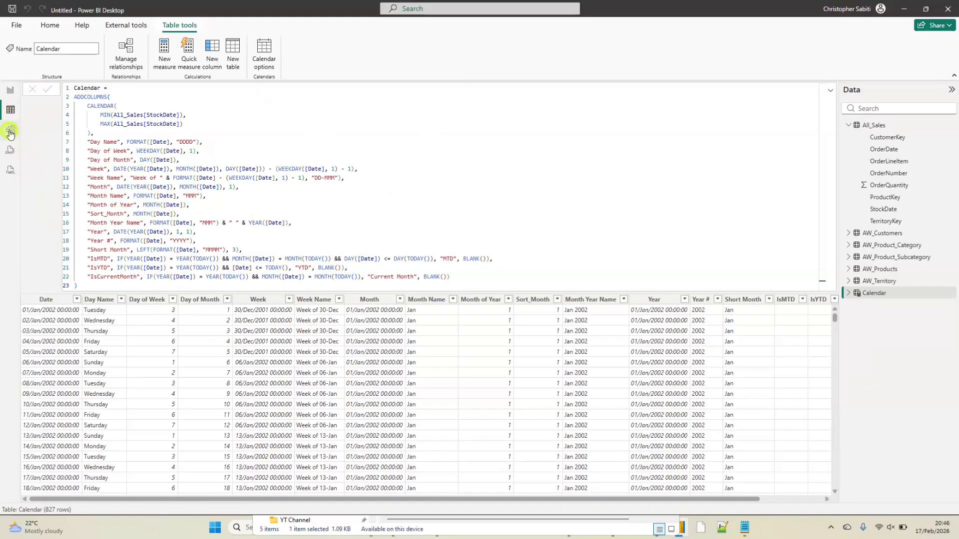
left_click(919, 92)
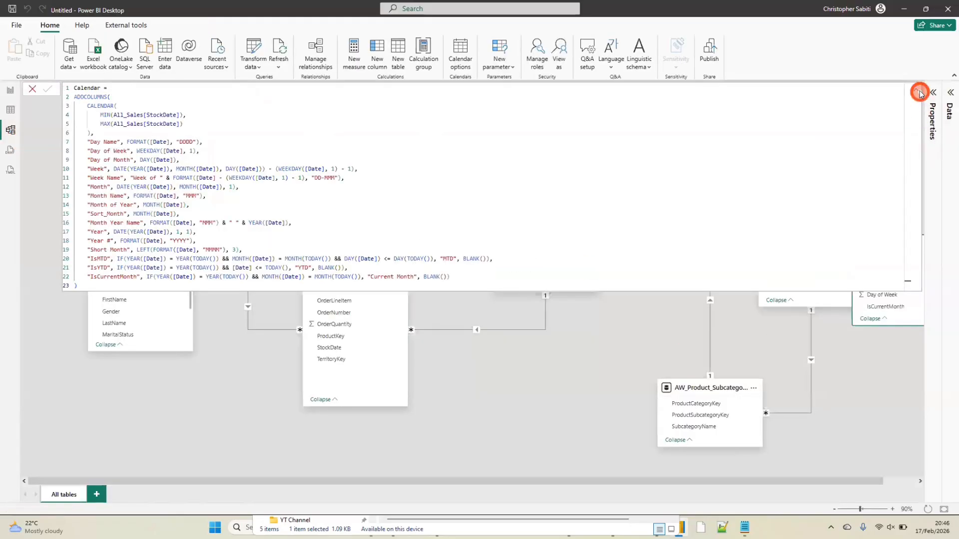
left_click(916, 91)
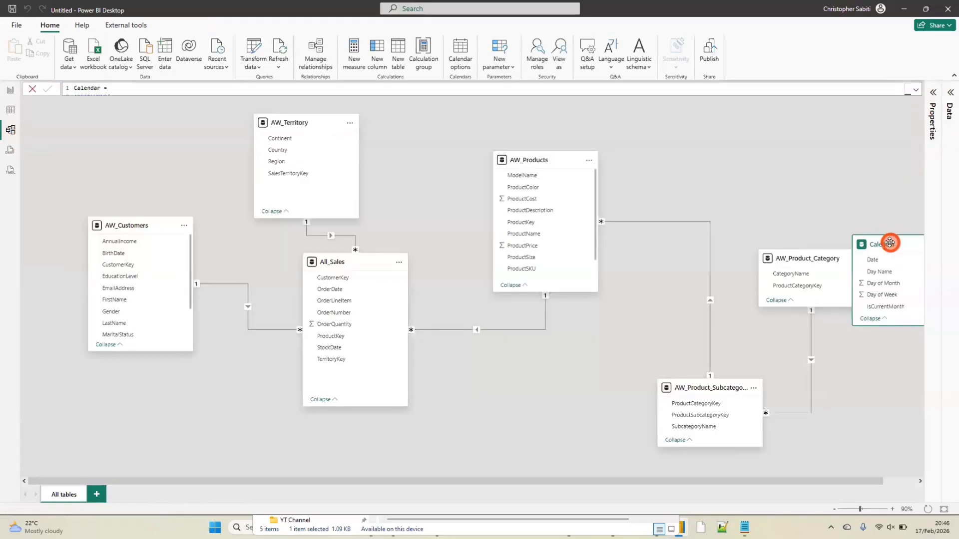
left_click_drag(875, 257, 459, 372)
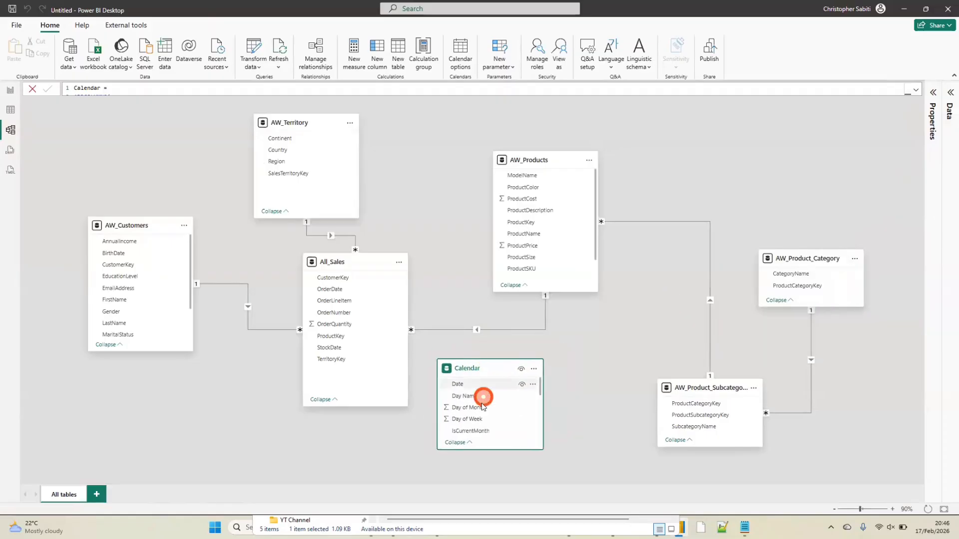
left_click_drag(492, 449, 493, 488)
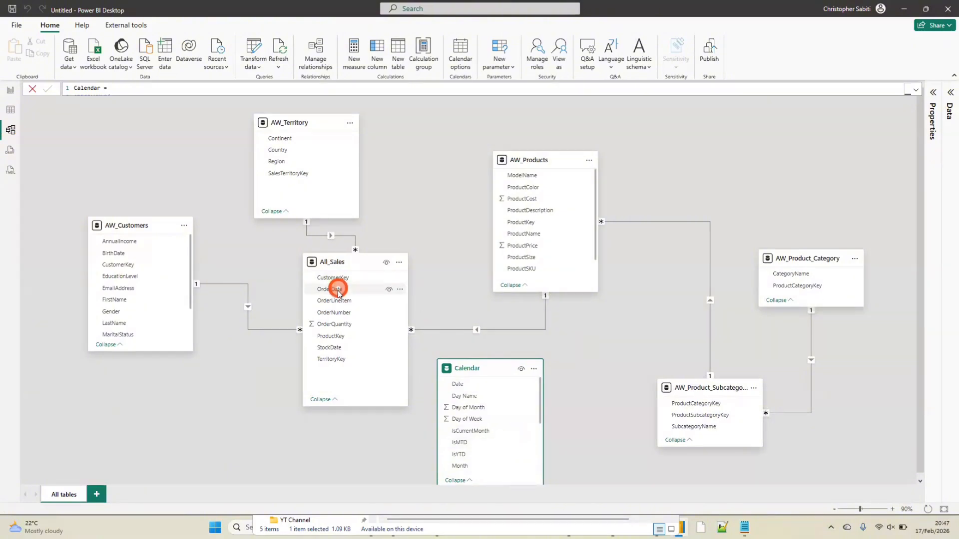
Create an active many-to-one relationship with single cross-filter direction from All_Sales OrderDate to Calendar Date
left_click_drag(332, 291, 473, 387)
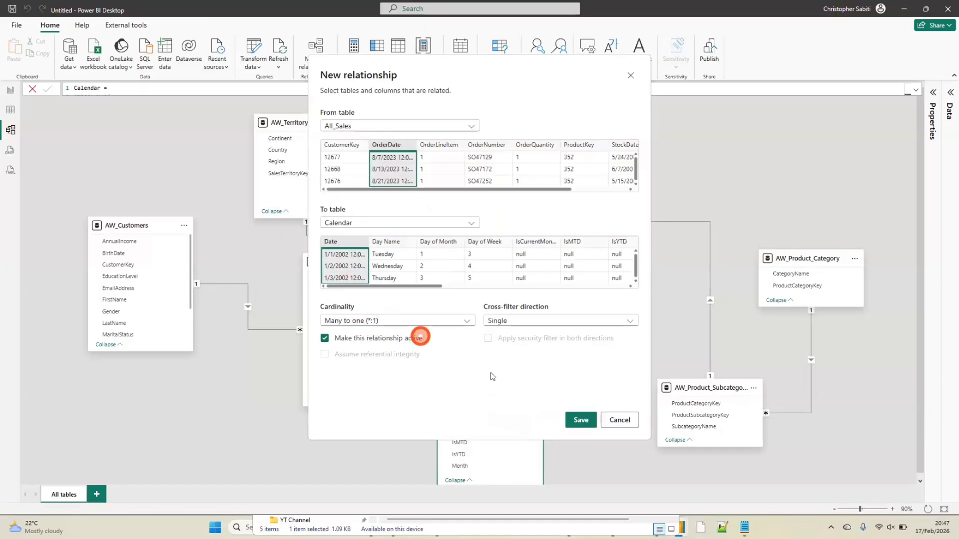
left_click(579, 419)
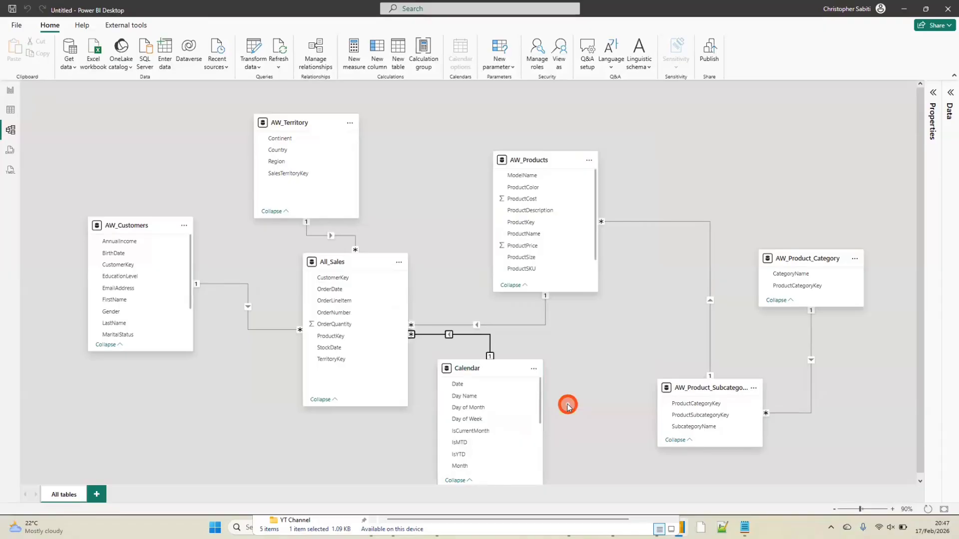
Start a second relationship from All_Sales StockDate to Calendar Date
left_click_drag(339, 348, 474, 387)
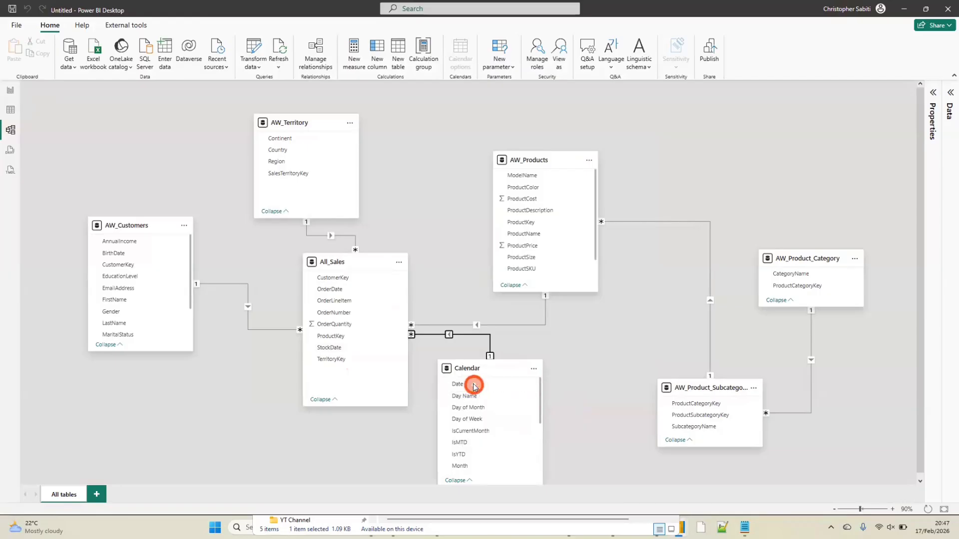
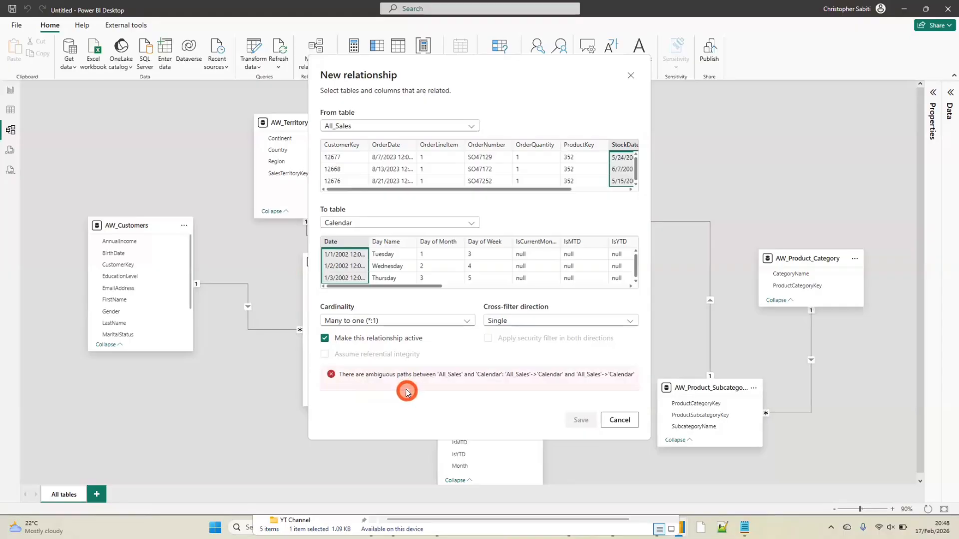
Save the StockDate to Calendar Date relationship as inactive, and move the Calendar table further right, beneath AW_Products
left_click(325, 339)
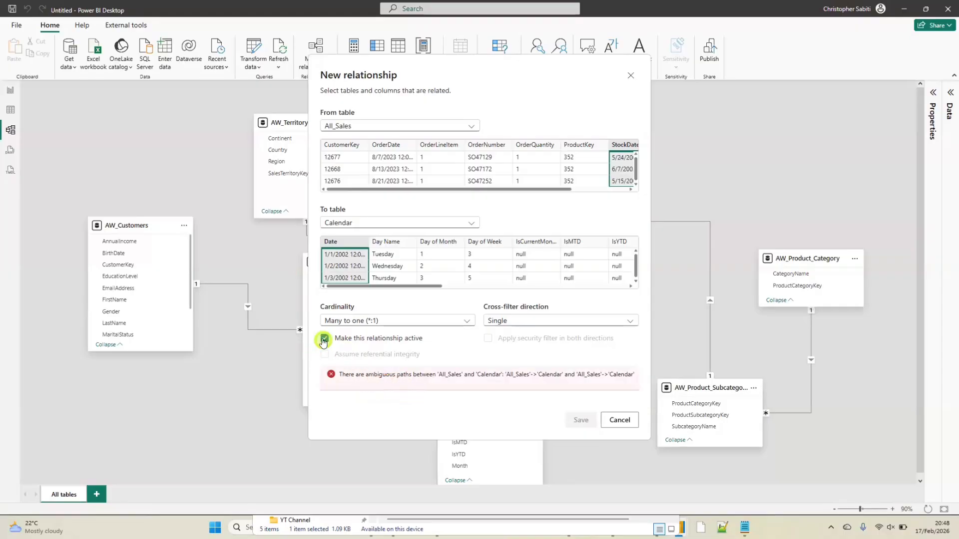
left_click(584, 421)
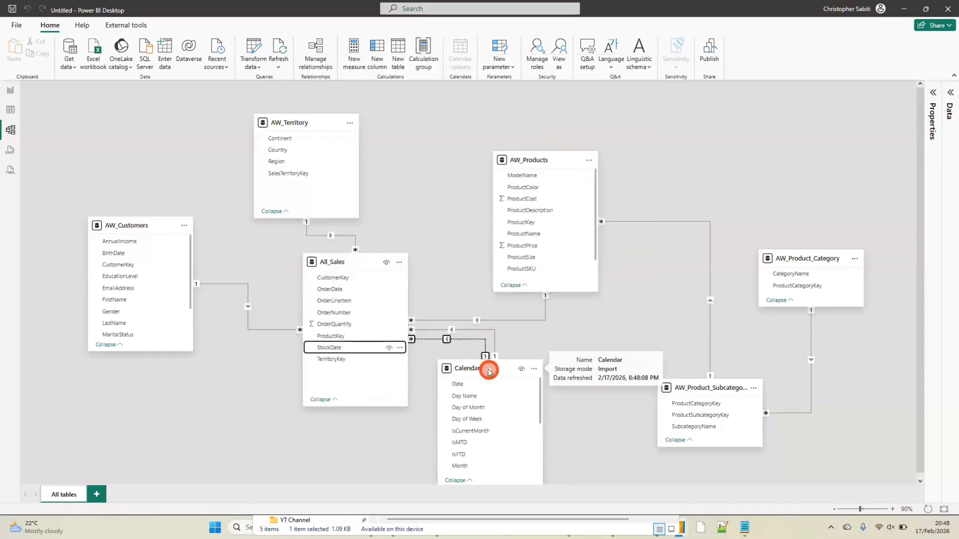
left_click_drag(492, 375, 546, 388)
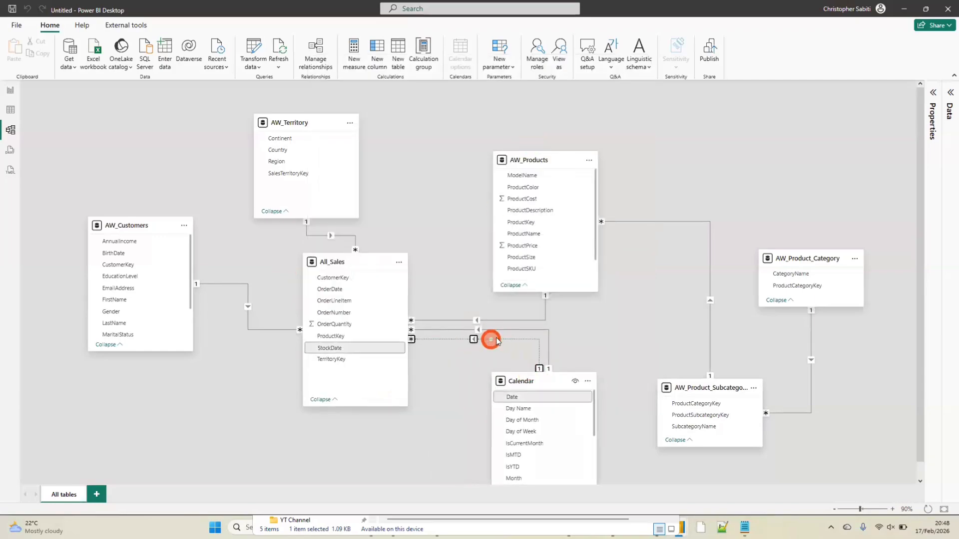
left_click(623, 486)
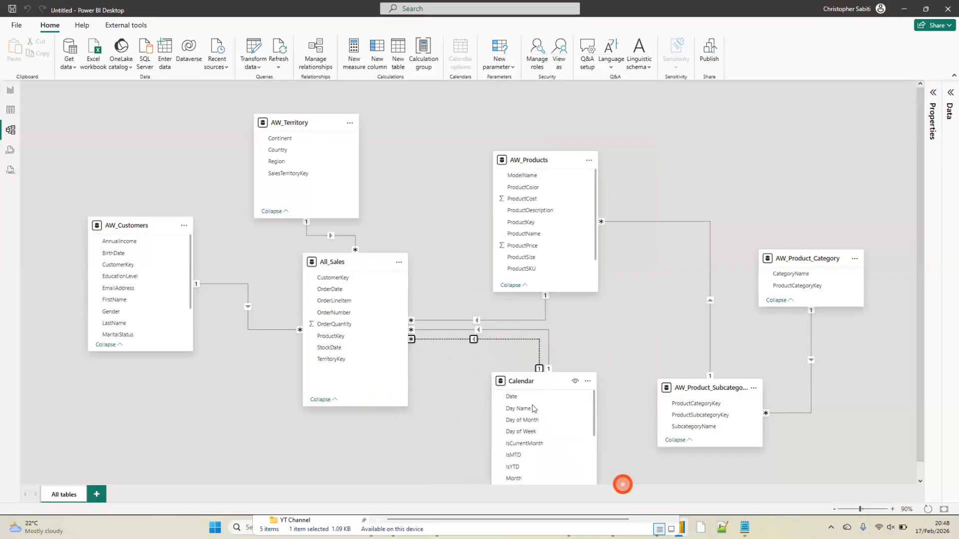
left_click(497, 339)
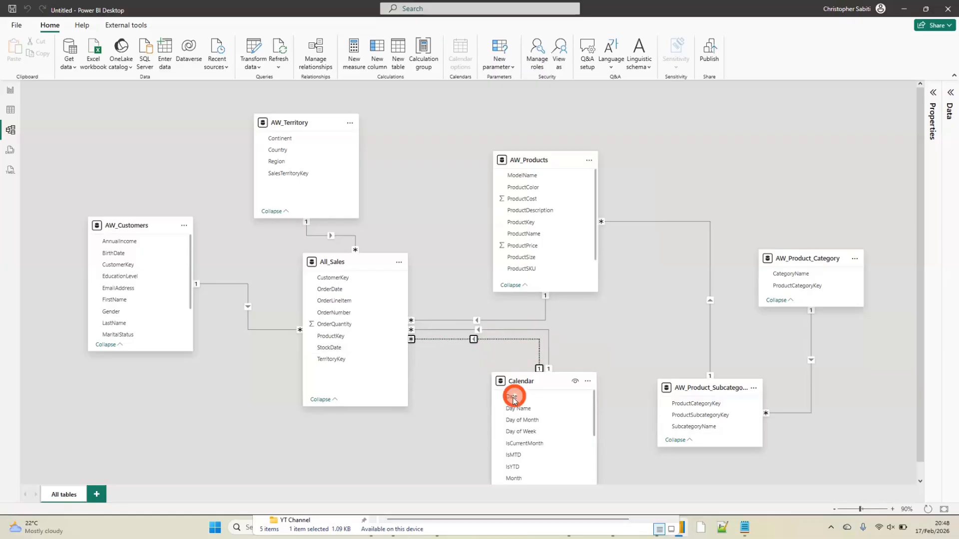
In Report view, shrink the category order quantity table visual and move it towards the page's upper-left corner
left_click(10, 90)
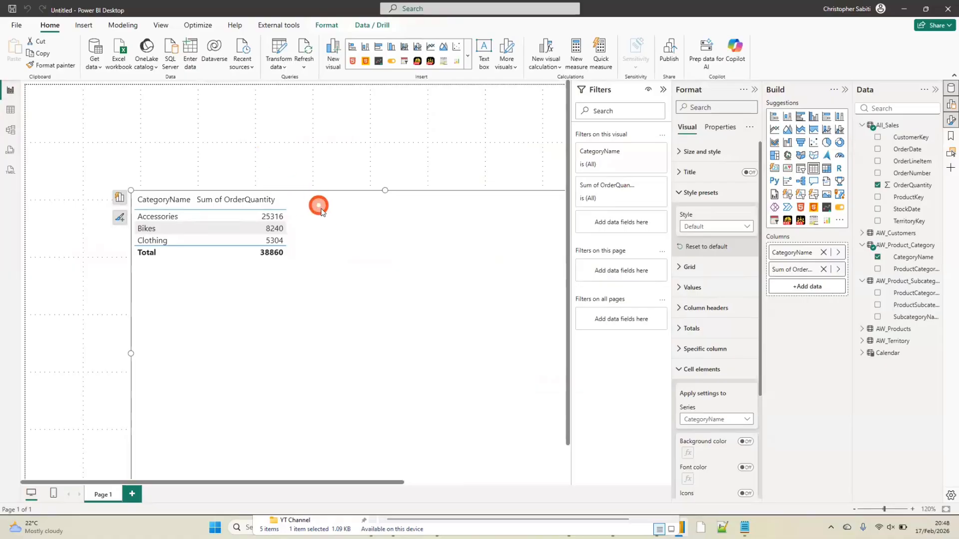
left_click_drag(132, 191, 247, 302)
left_click_drag(440, 317, 302, 166)
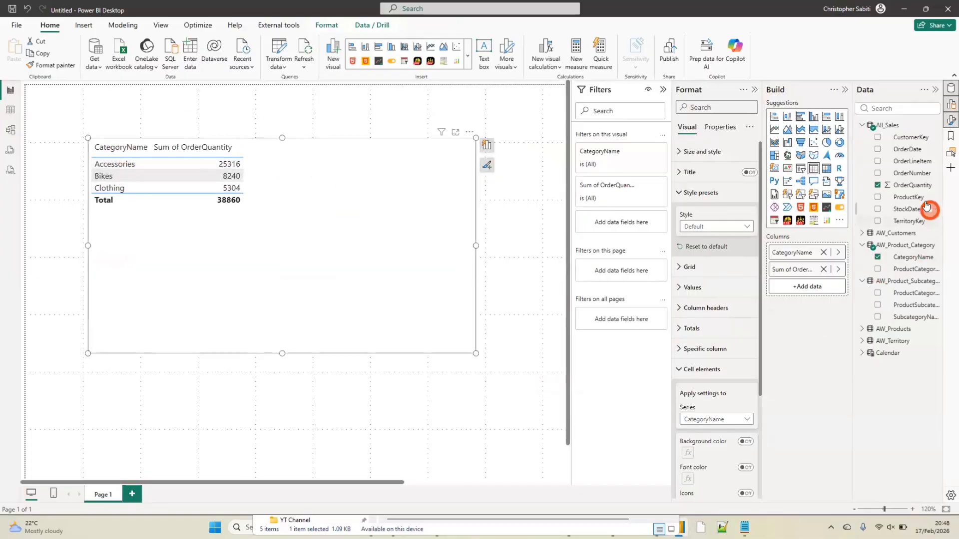
Add Calendar Month Name and Year to the category order quantity table, with Year first and Month Name ahead of CategoryName
left_click(861, 355)
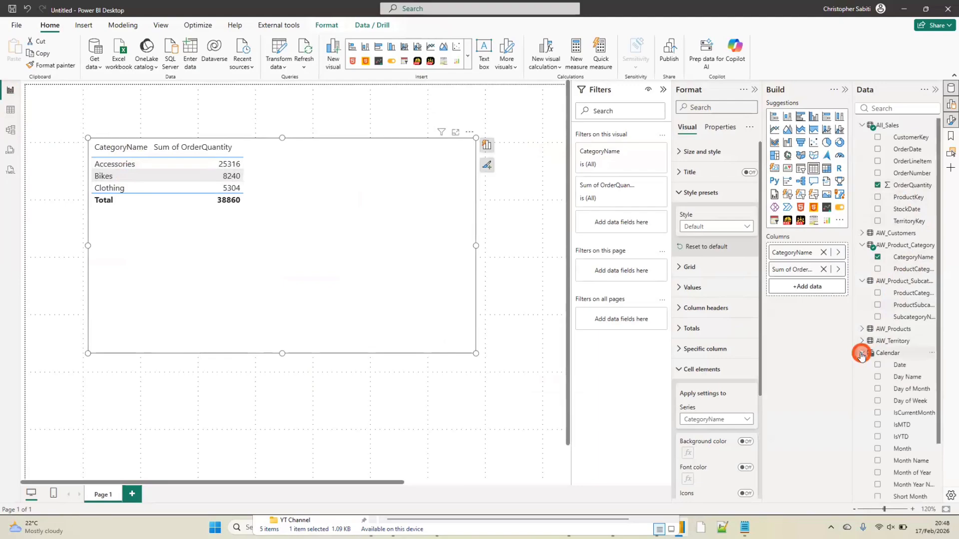
scroll(902, 366, "down", 1)
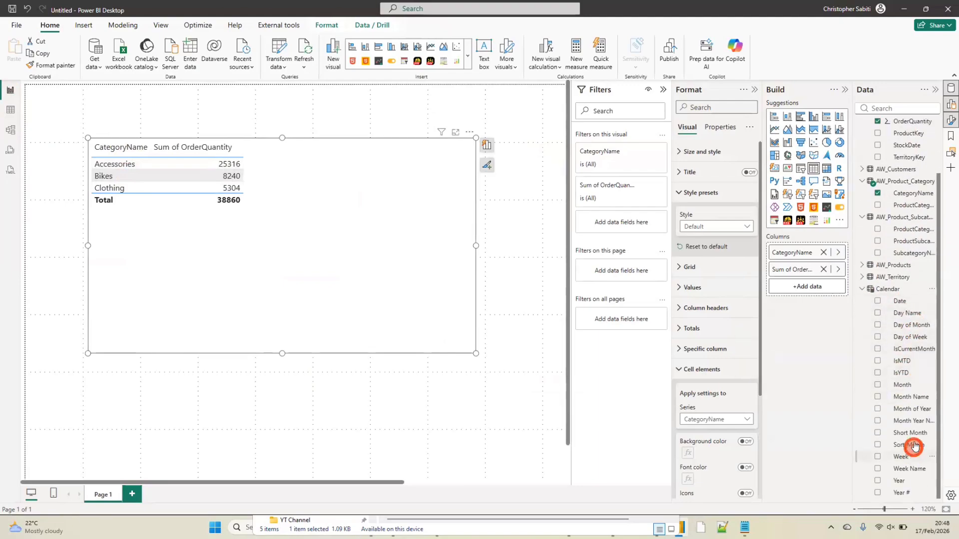
left_click_drag(839, 255, 826, 246)
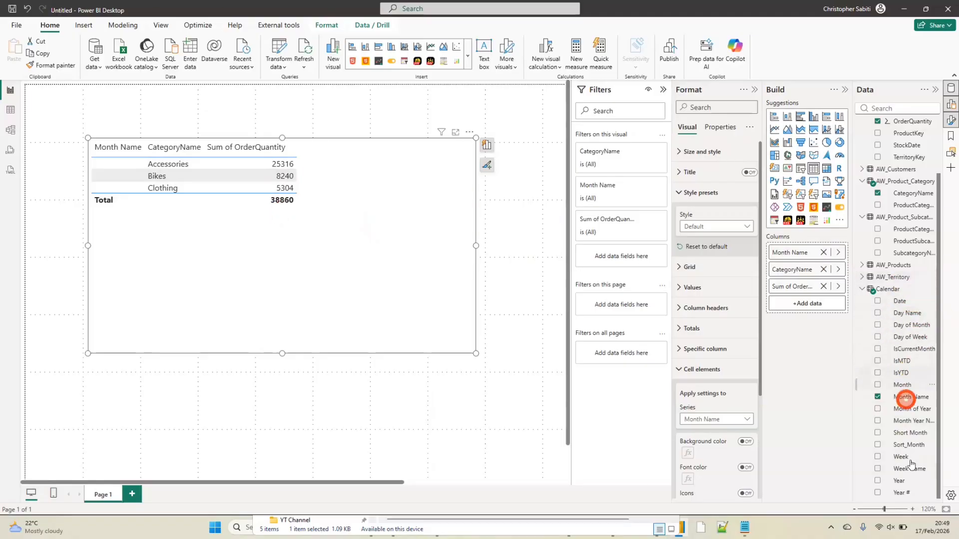
left_click_drag(902, 480, 820, 250)
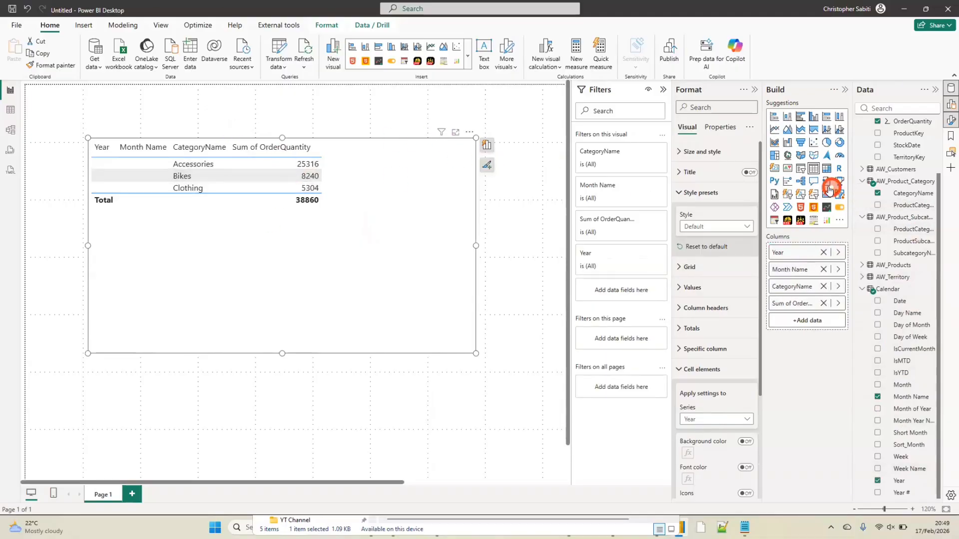
Convert the table visual to a matrix and expand its Year row to show CategoryName
left_click(824, 170)
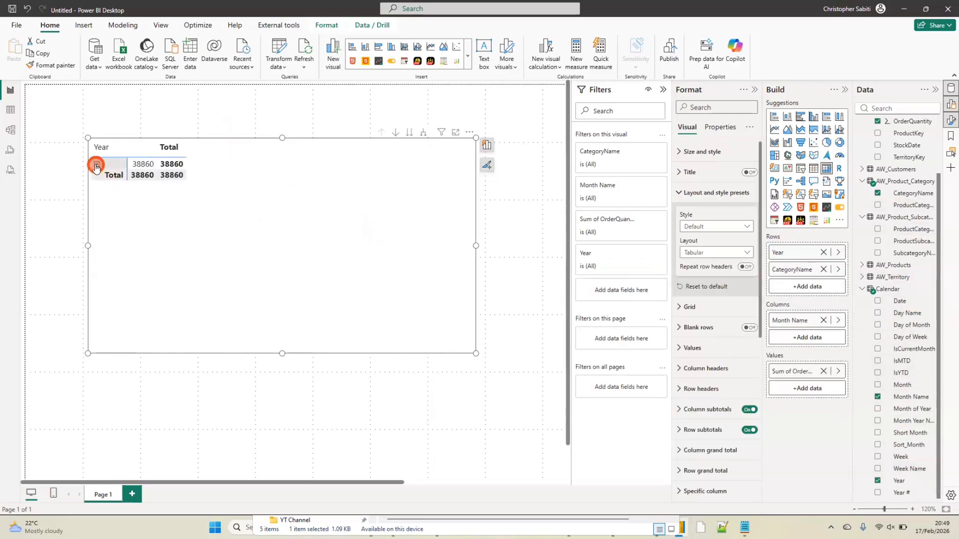
left_click(96, 165)
left_click(96, 165)
left_click(96, 165)
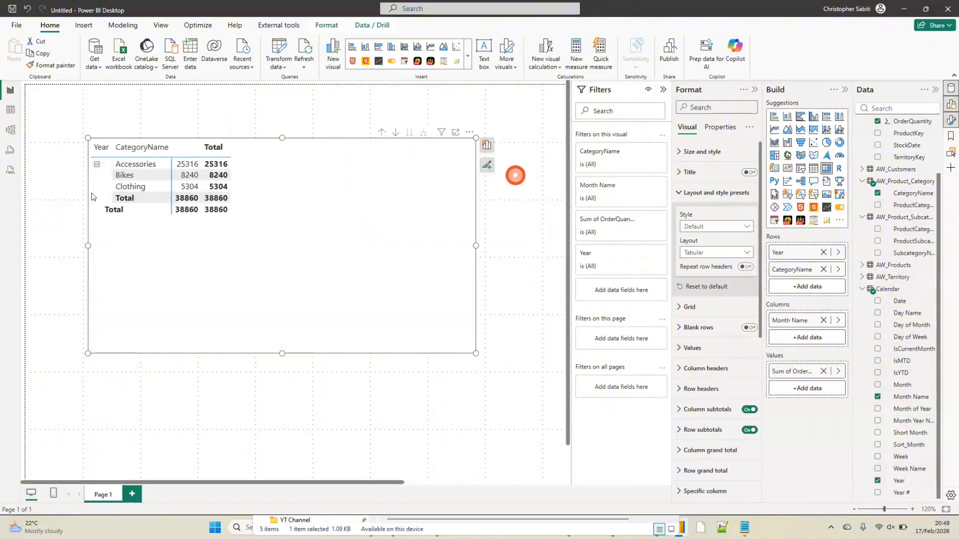
Check the Calendar relationships in Model view, and delete the matrix from the report page
left_click(10, 129)
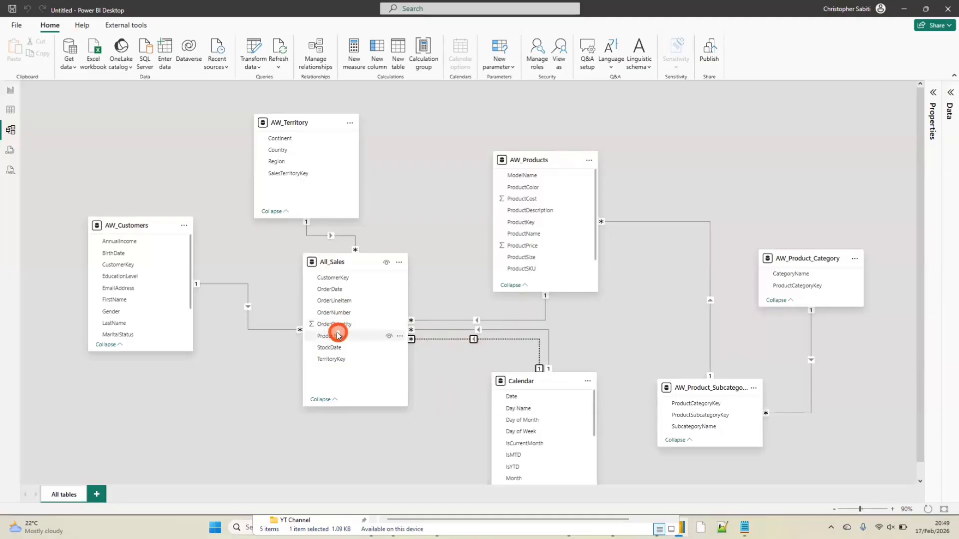
left_click(9, 90)
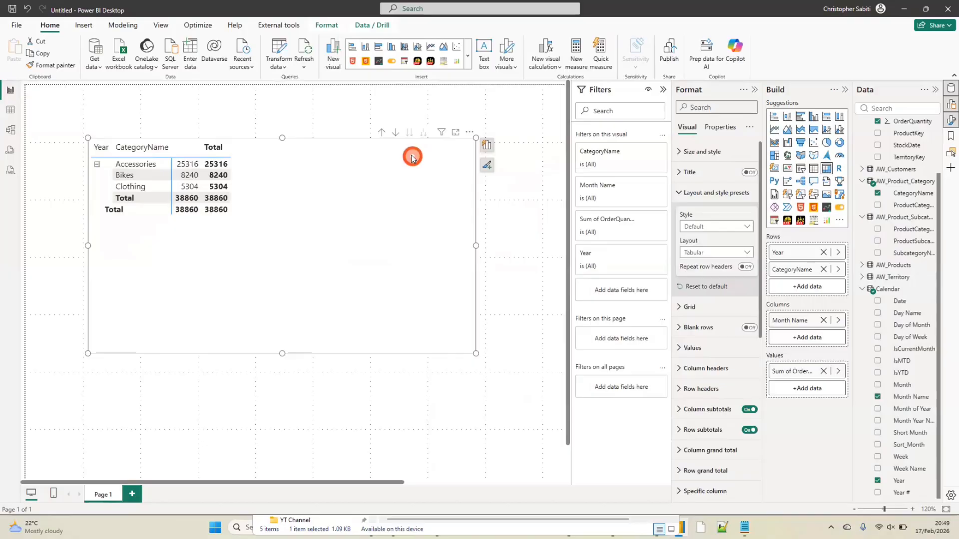
key("Delete")
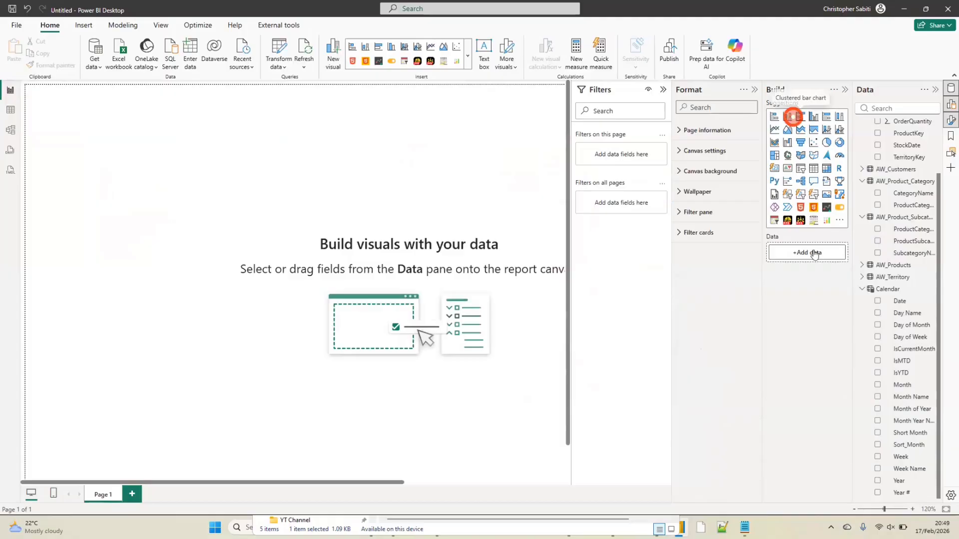
Build a stacked column chart with Calendar Day Name on the X-axis and OrderQuantity on the Y-axis, and widen it slightly
left_click_drag(905, 314, 799, 252)
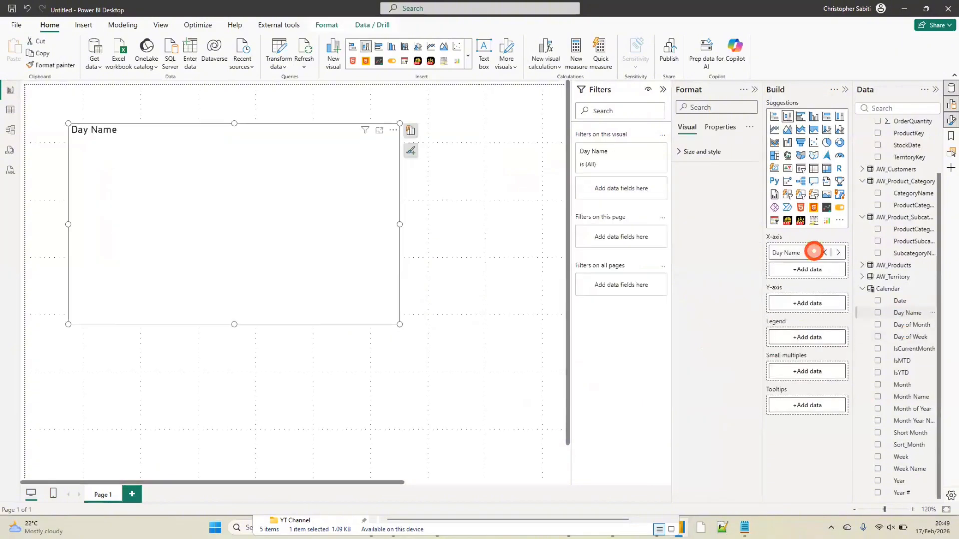
scroll(921, 187, "up", 2)
left_click_drag(916, 187, 827, 407)
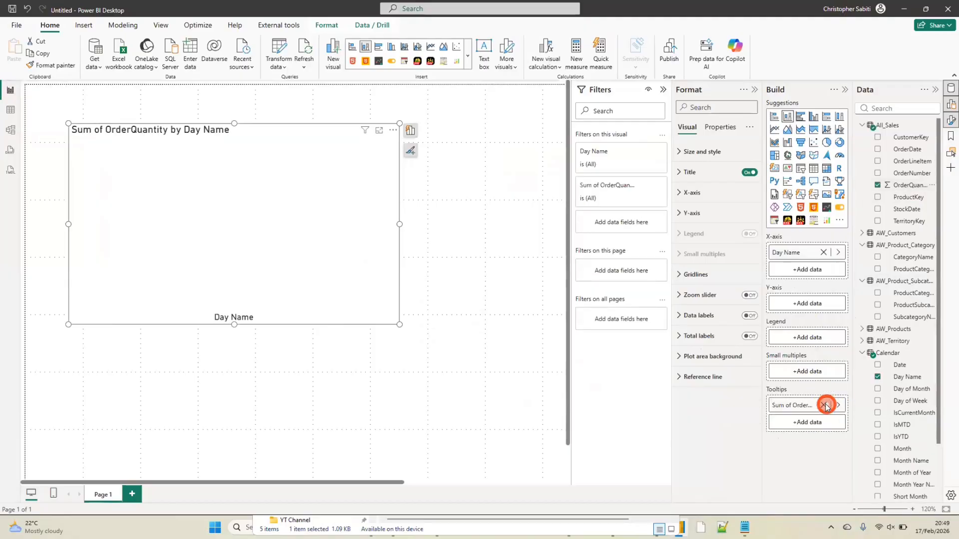
left_click(824, 405)
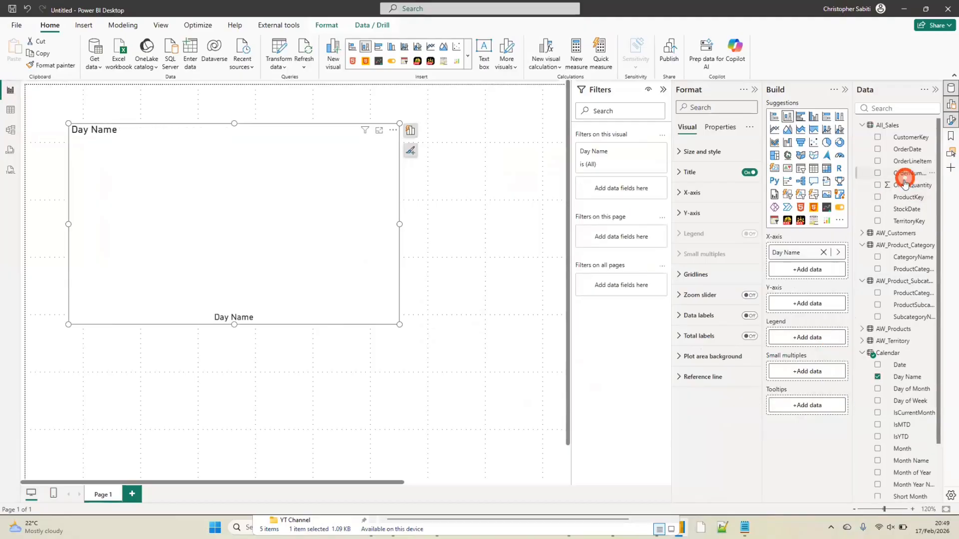
left_click_drag(904, 186, 802, 305)
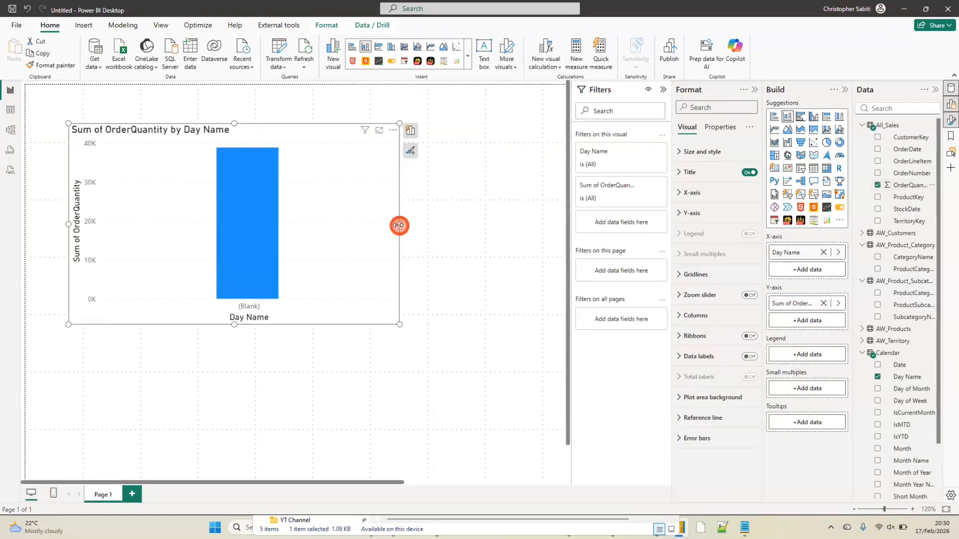
left_click_drag(398, 226, 433, 226)
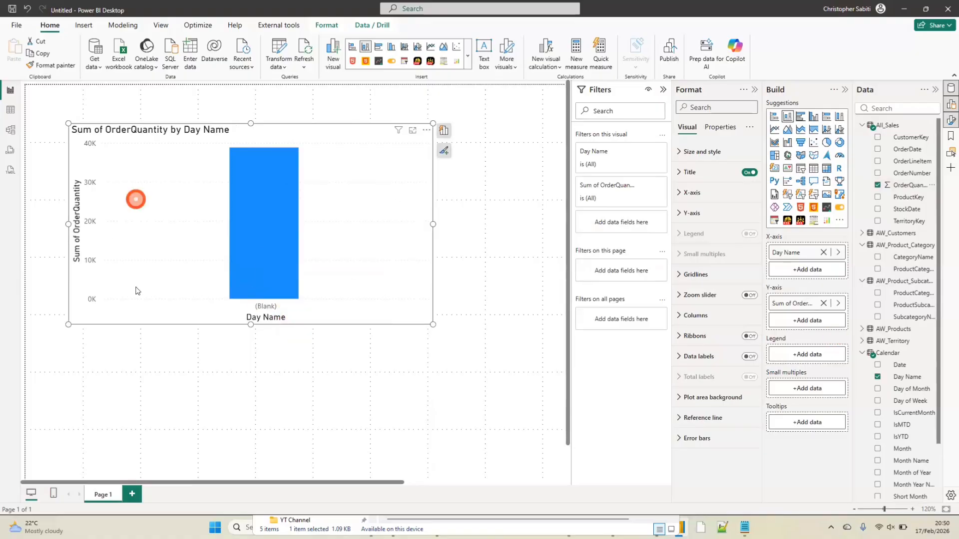
Look through the options offered for the Calendar table in Table view and Model view
left_click(11, 110)
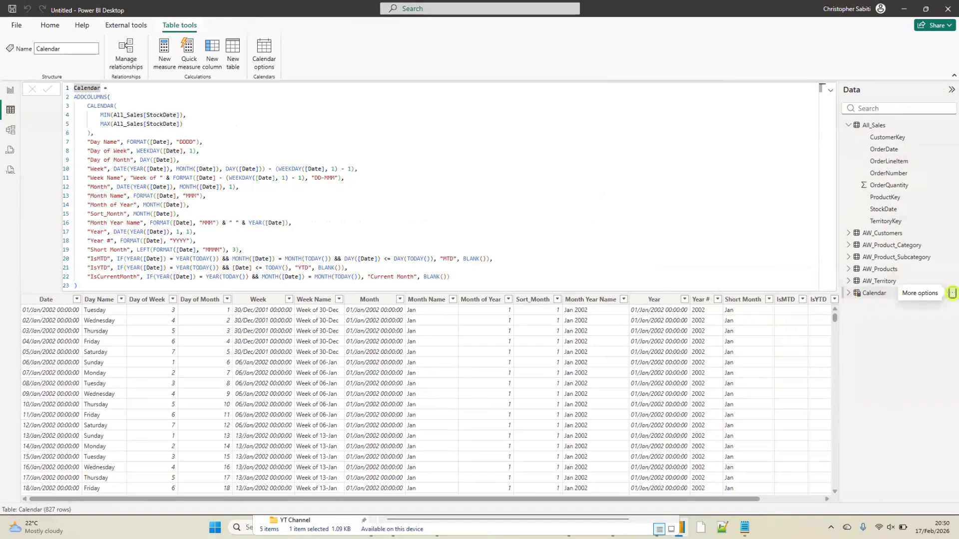
left_click(951, 293)
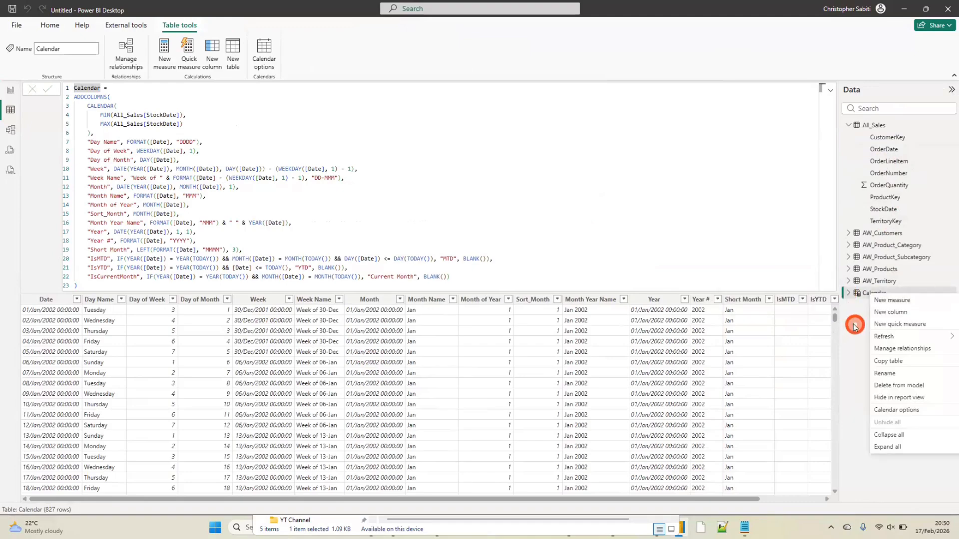
left_click(854, 301)
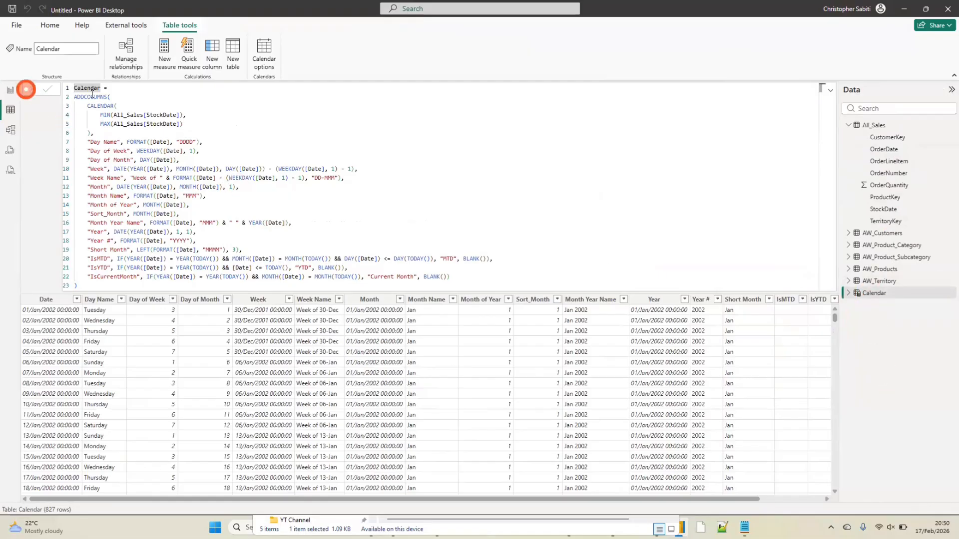
left_click(12, 135)
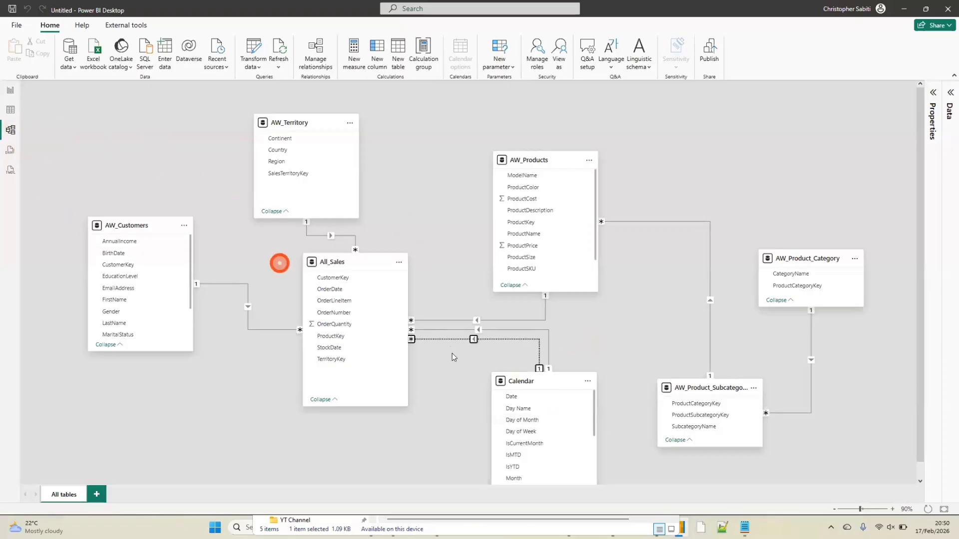
right_click(542, 384)
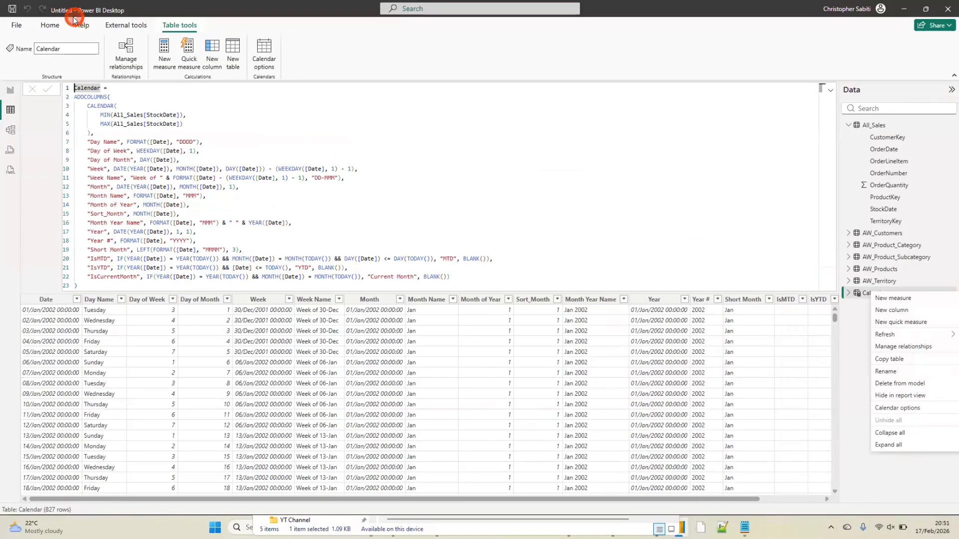
left_click(9, 92)
left_click(10, 110)
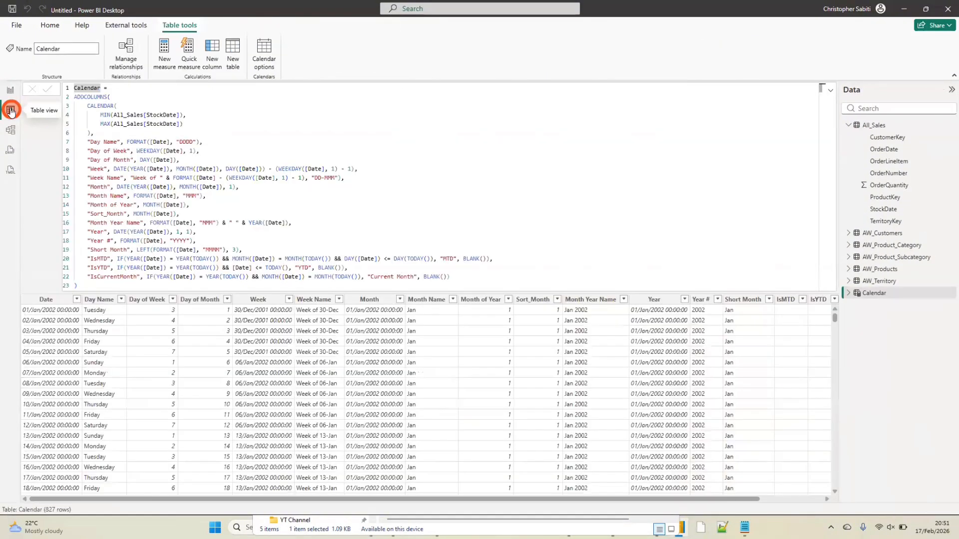
Mark the Calendar table as a date table using its Date column, and return to Report view
left_click(263, 48)
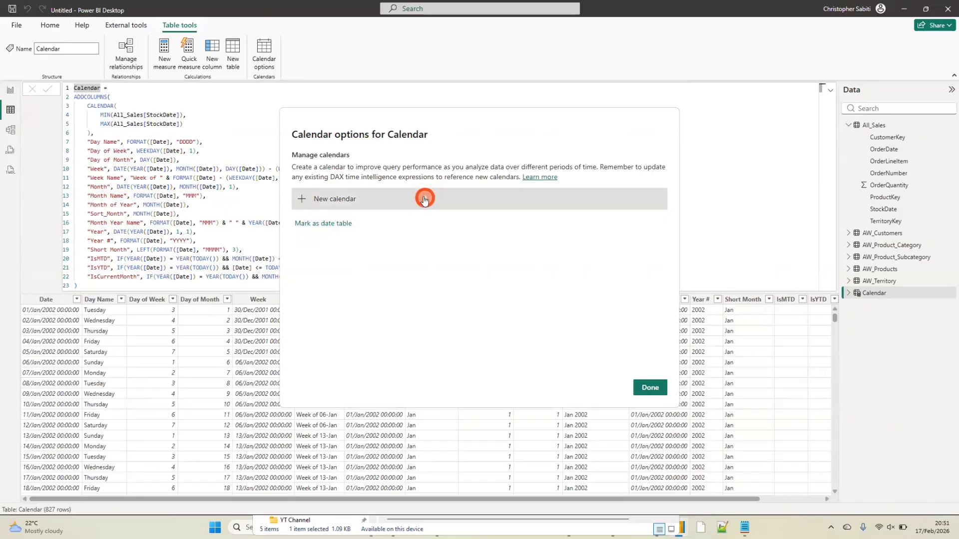
left_click(331, 226)
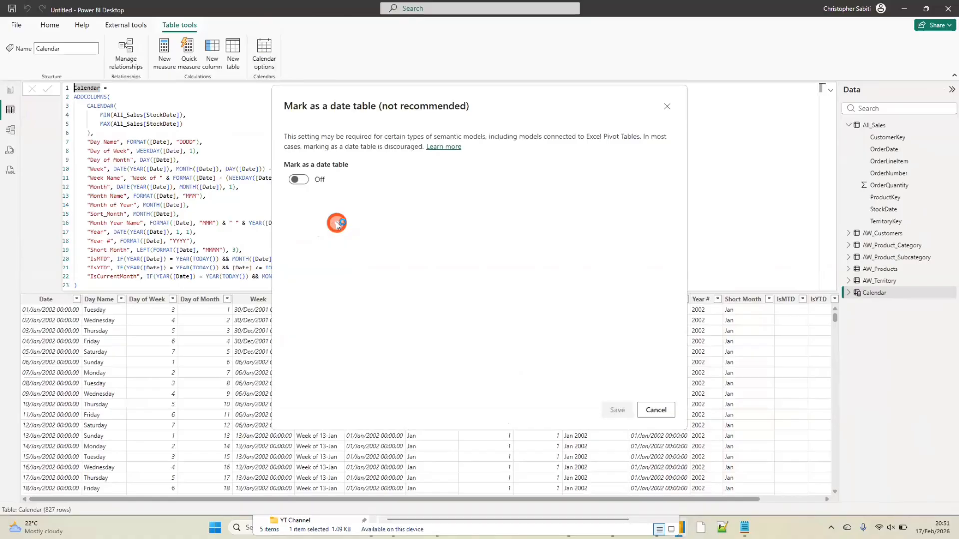
left_click(298, 179)
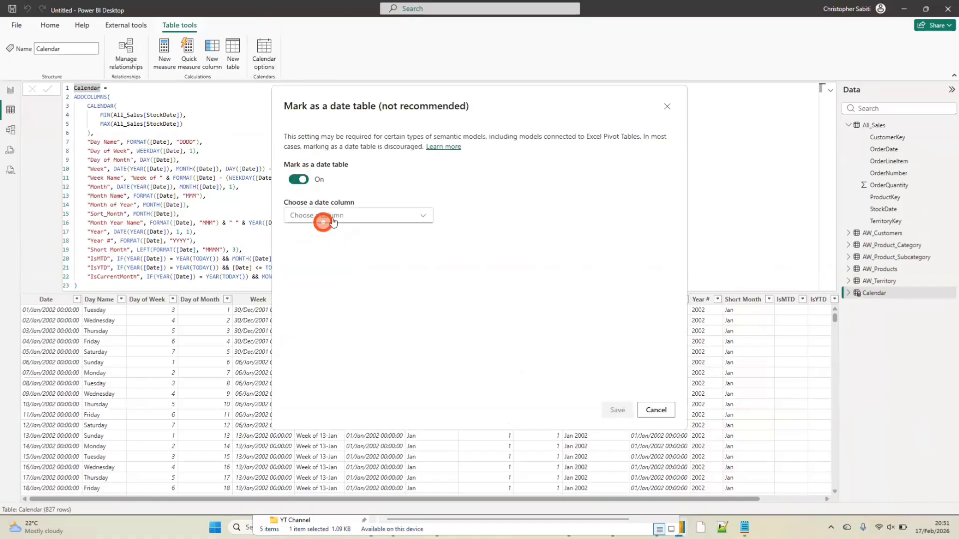
left_click(332, 218)
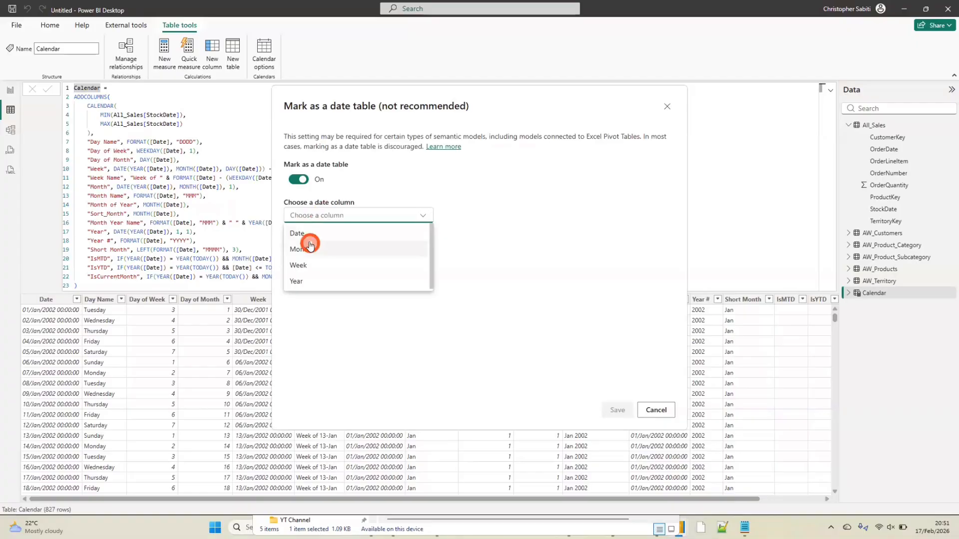
left_click(302, 233)
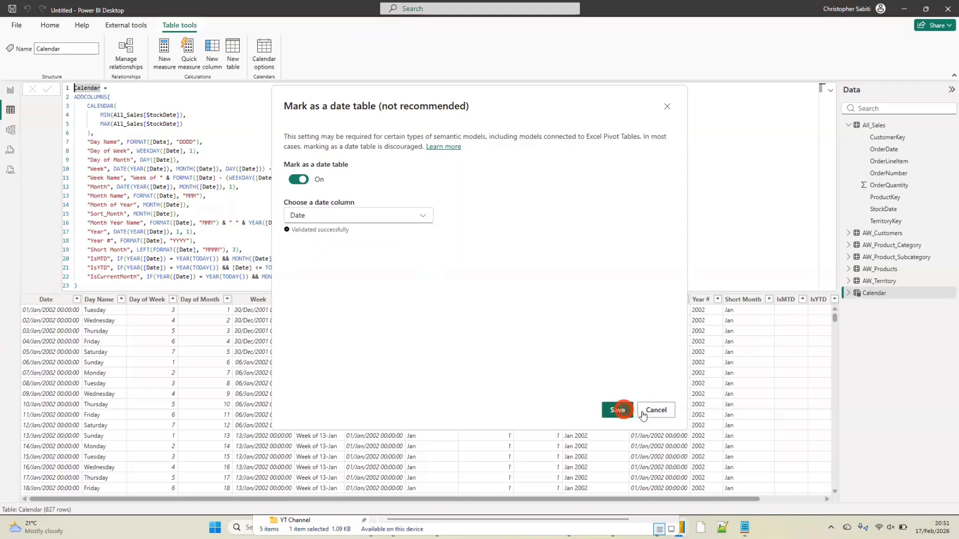
left_click(620, 410)
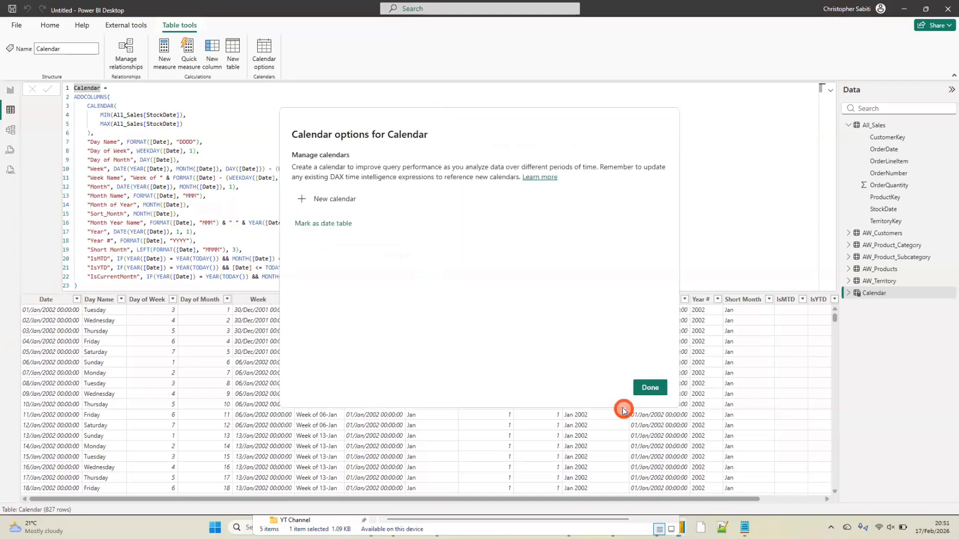
left_click(649, 388)
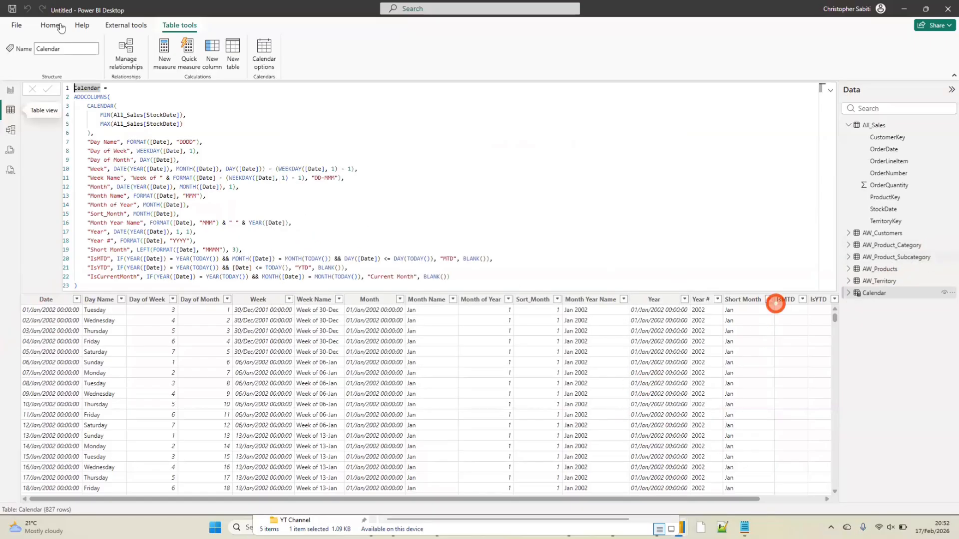
left_click(9, 89)
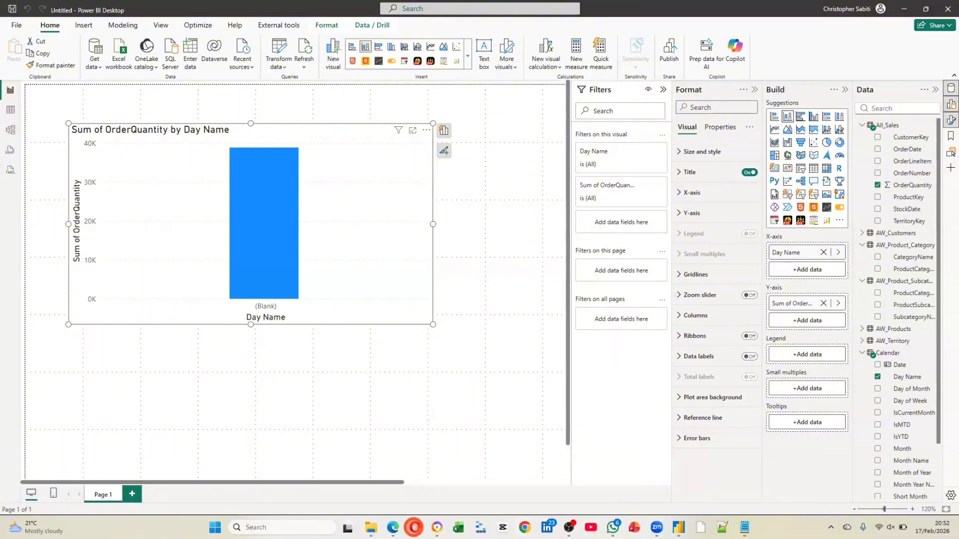
Switch to the Opera browser and send ChatGPT the prompt "Create a calendar table table using calendarauto"
left_click(413, 528)
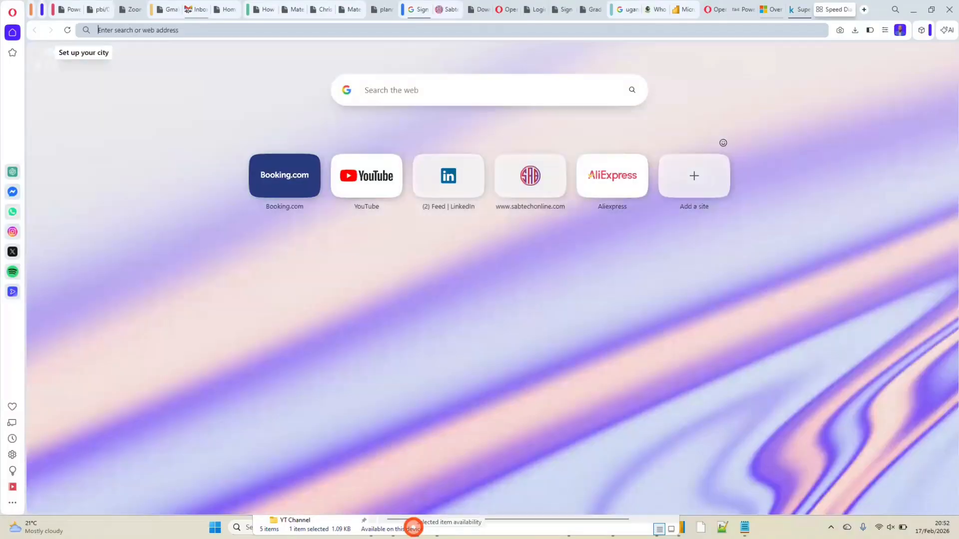
left_click(13, 172)
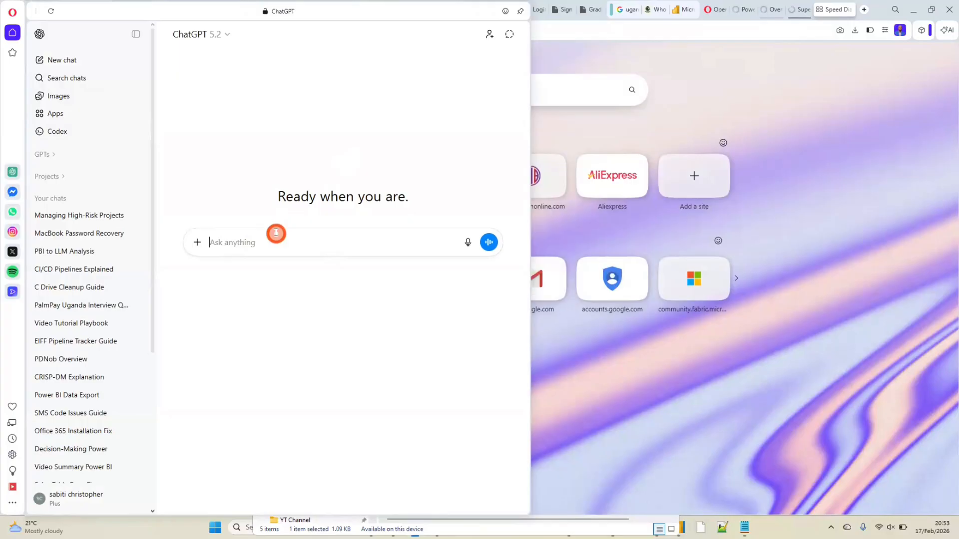
left_click(276, 233)
type("Create a cale")
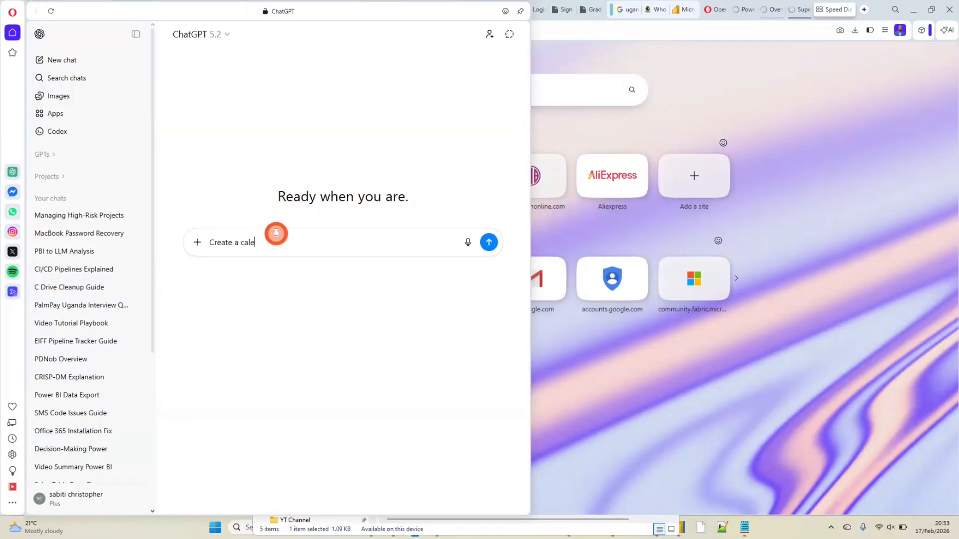
type("ndar table table using ")
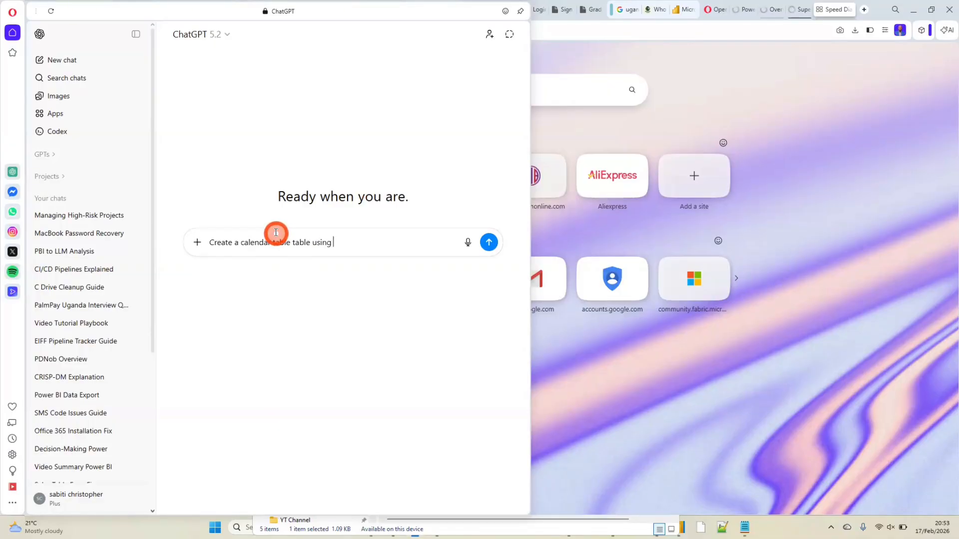
type("cale")
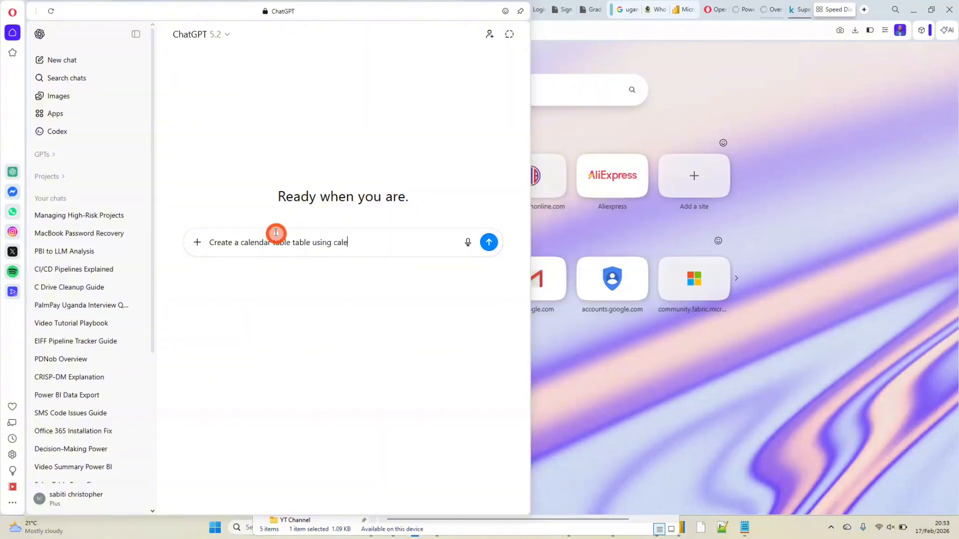
type("ndarauto")
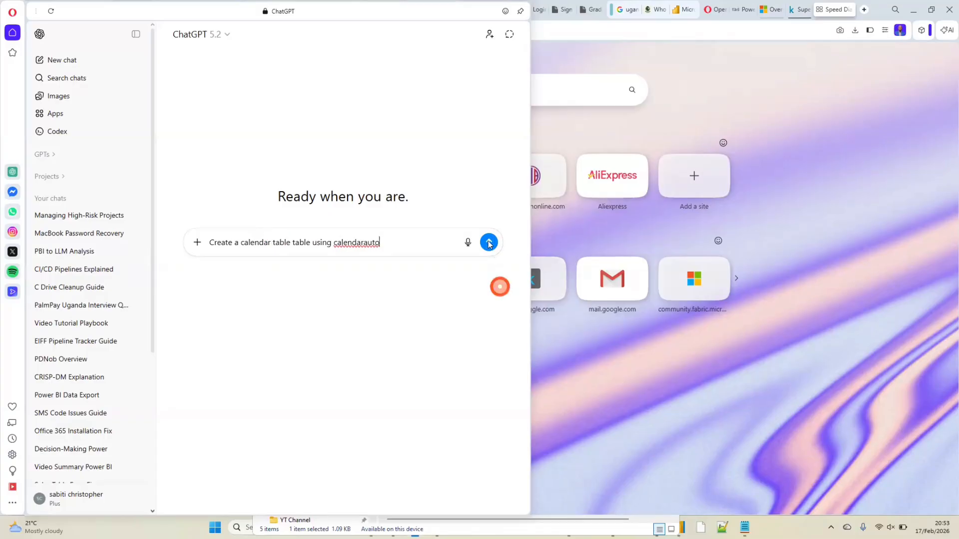
left_click(489, 243)
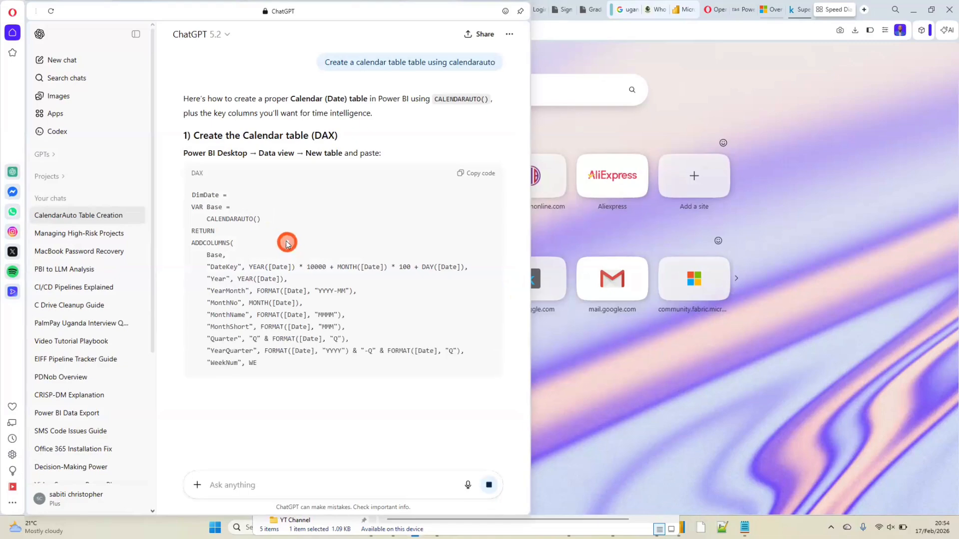
Read through ChatGPT's CALENDARAUTO code and its guidance on marking the date table, sorting months and creating relationships
scroll(297, 239, "down", 1)
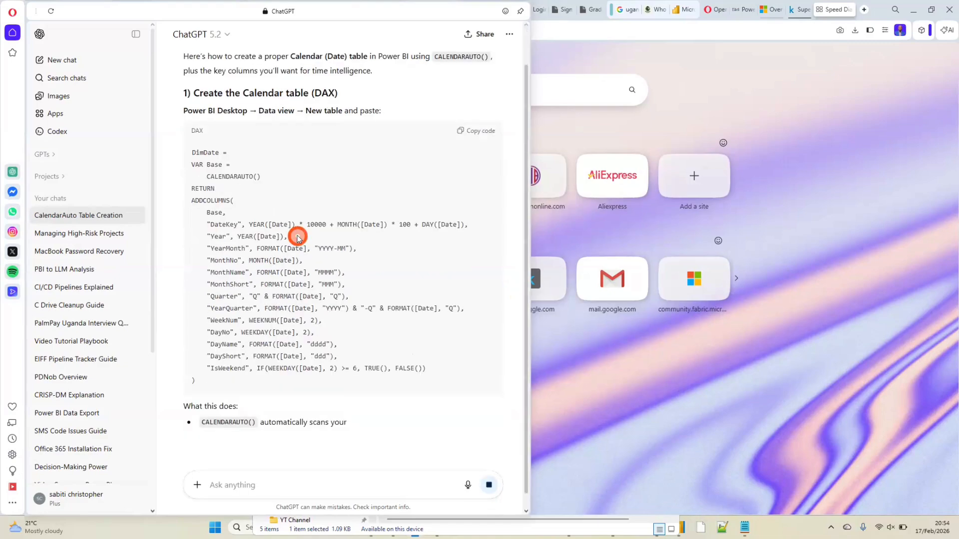
scroll(298, 238, "down", 1)
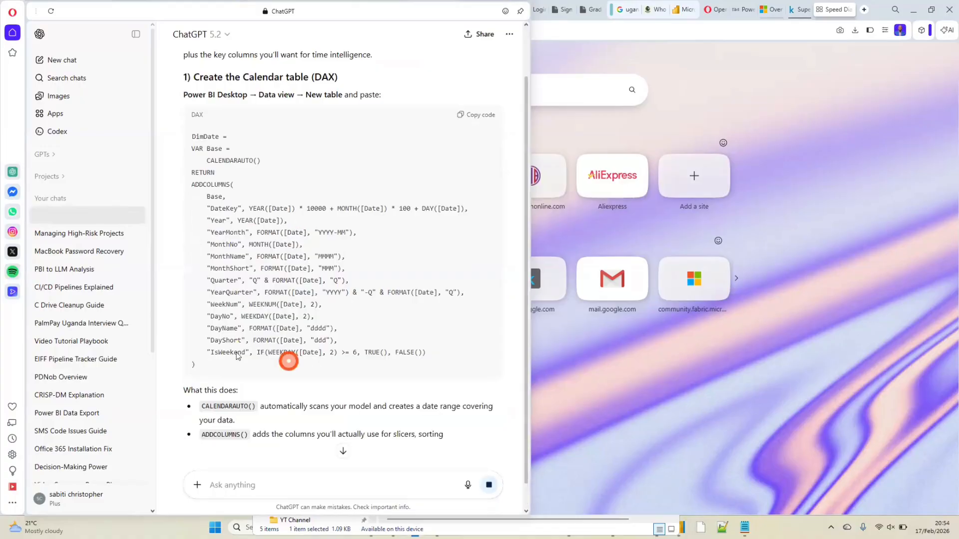
scroll(237, 355, "down", 1)
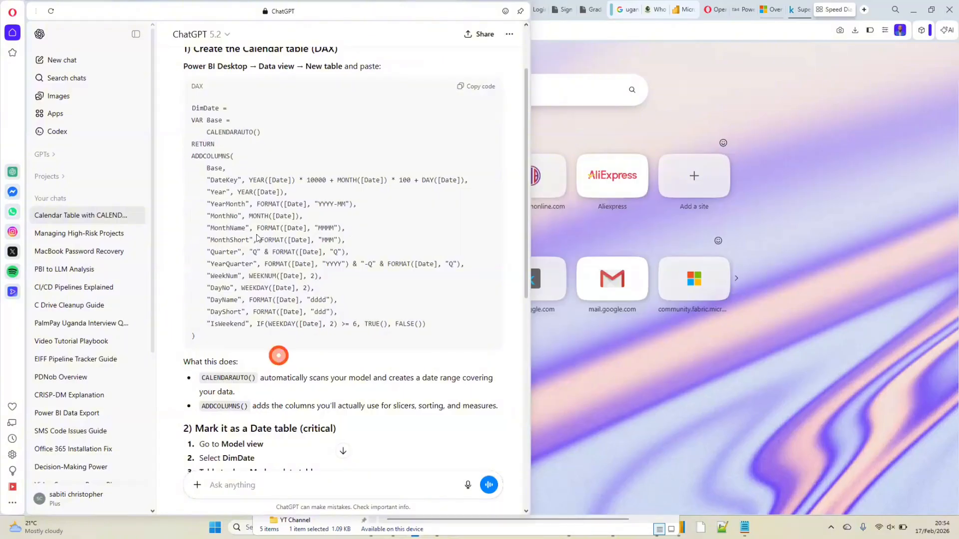
scroll(280, 197, "down", 4)
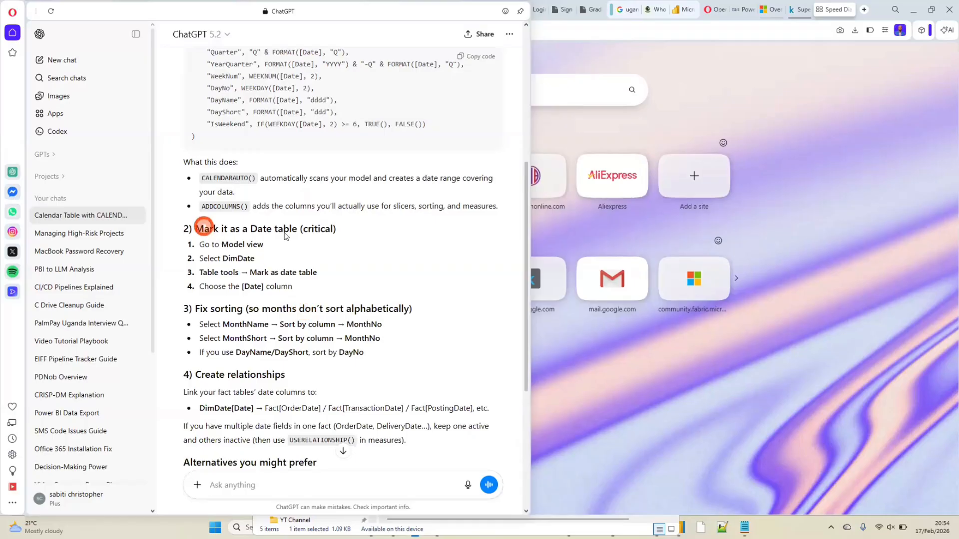
left_click_drag(286, 236, 357, 248)
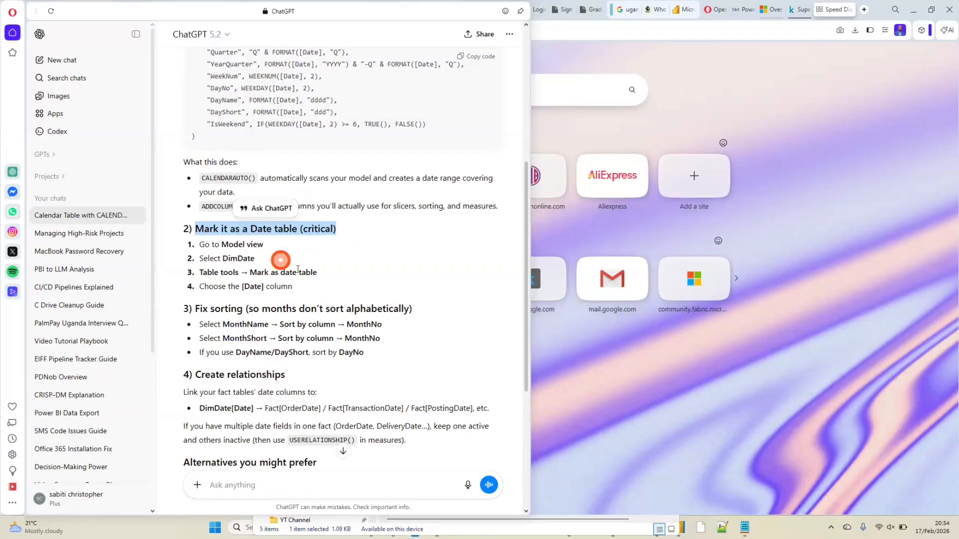
scroll(333, 321, "up", 4)
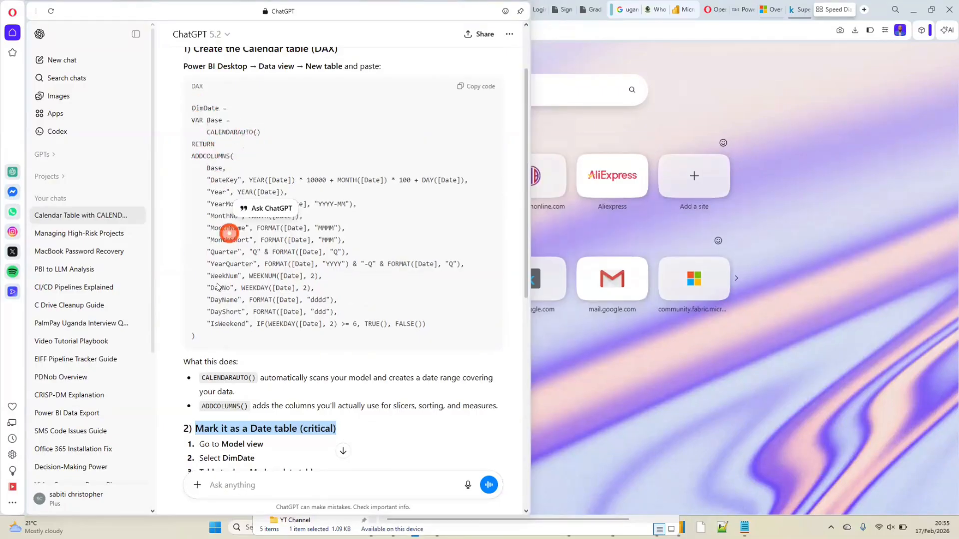
scroll(236, 305, "down", 5)
scroll(272, 243, "up", 7)
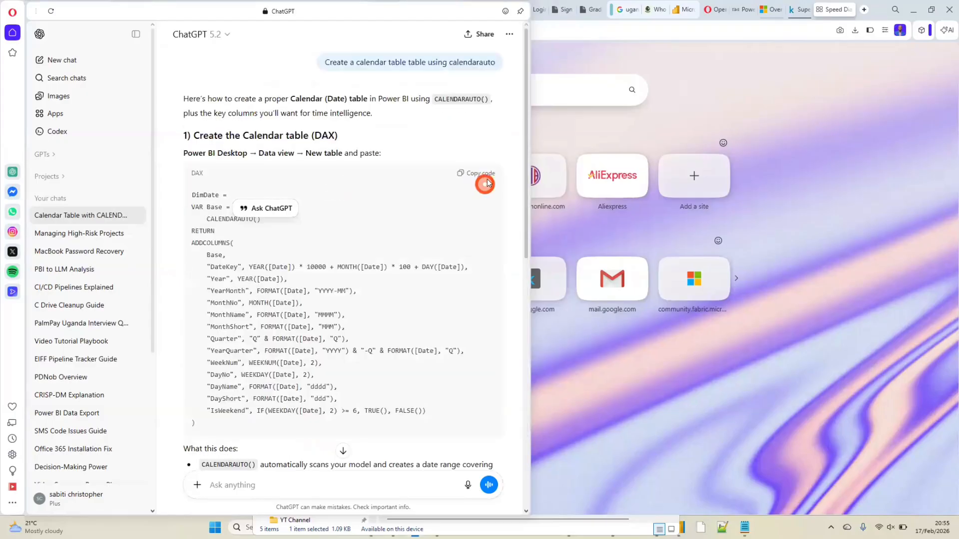
Copy the generated DimDate code, switch to Power BI Desktop, and commit it in place of the Calendar table's whole formula
left_click(482, 174)
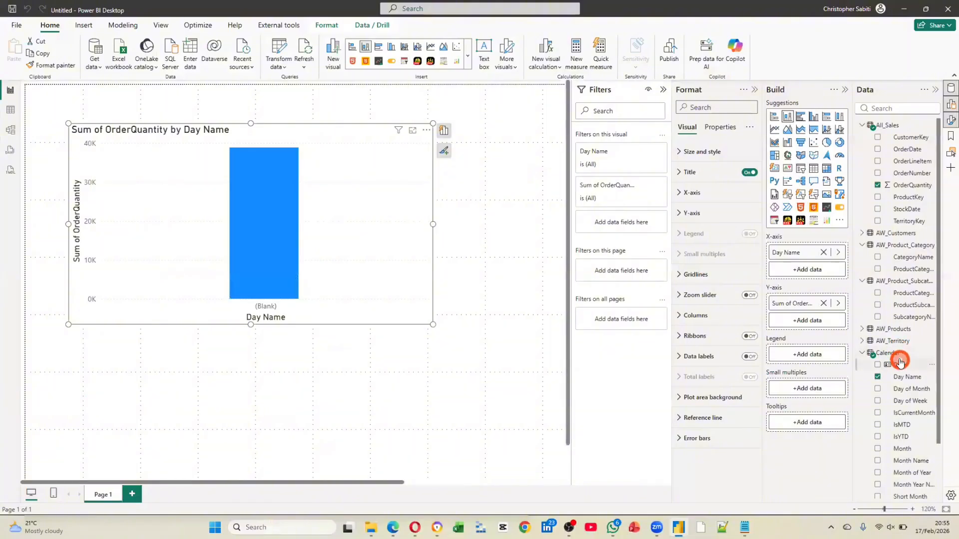
left_click(899, 359)
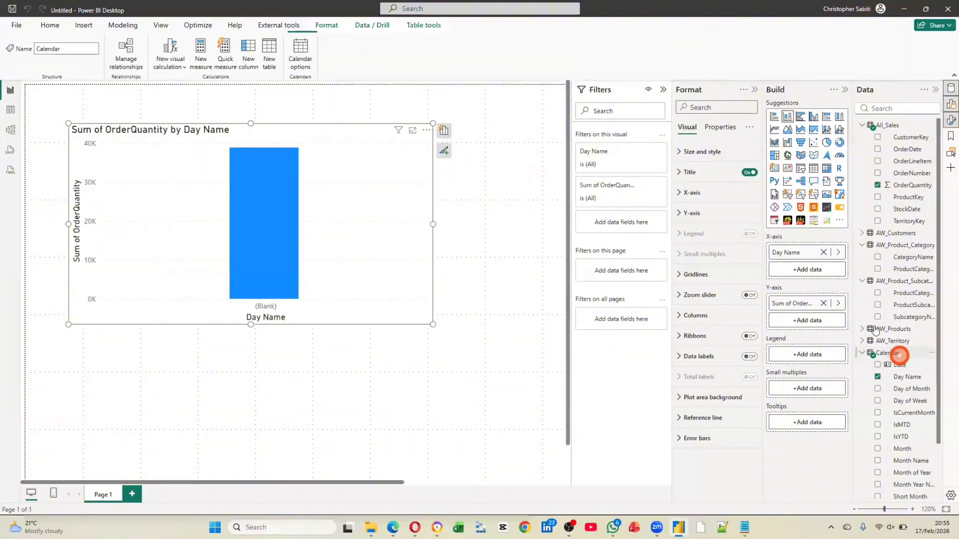
left_click(142, 131)
left_click(158, 173)
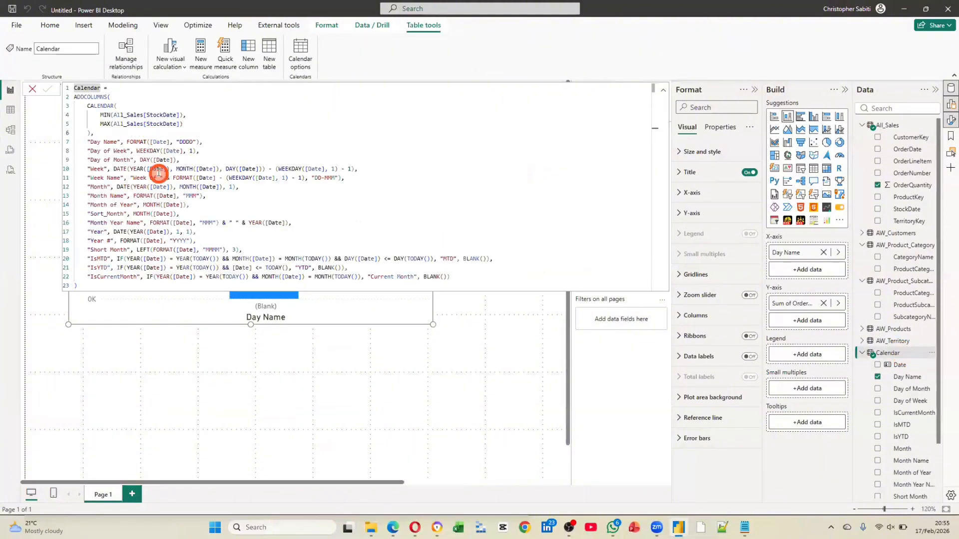
left_click(135, 167)
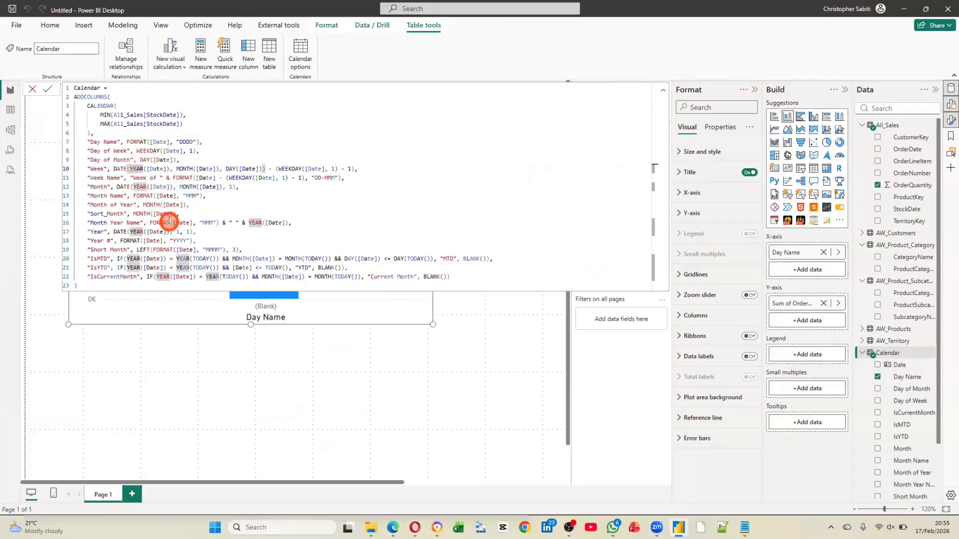
key("ctrl+a")
key("ctrl+v")
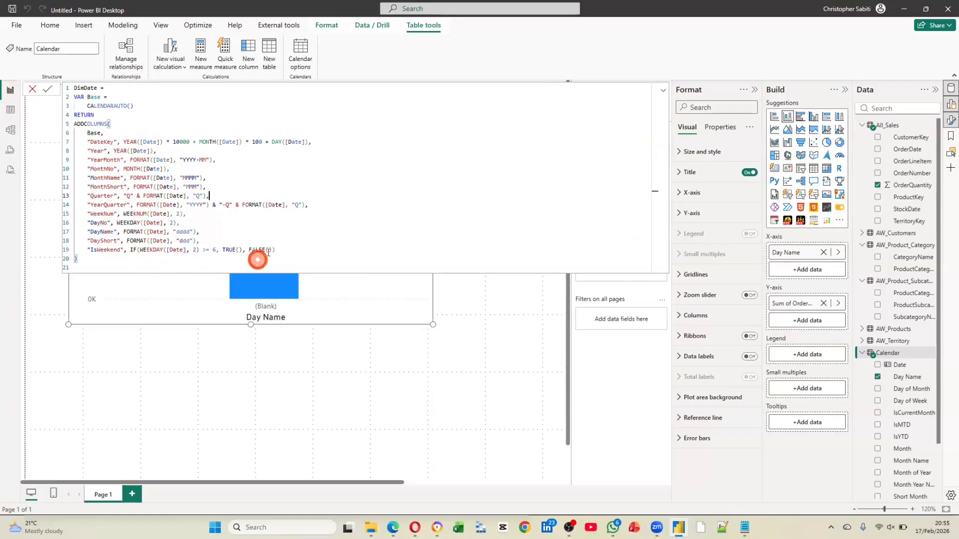
left_click(47, 90)
left_click(47, 92)
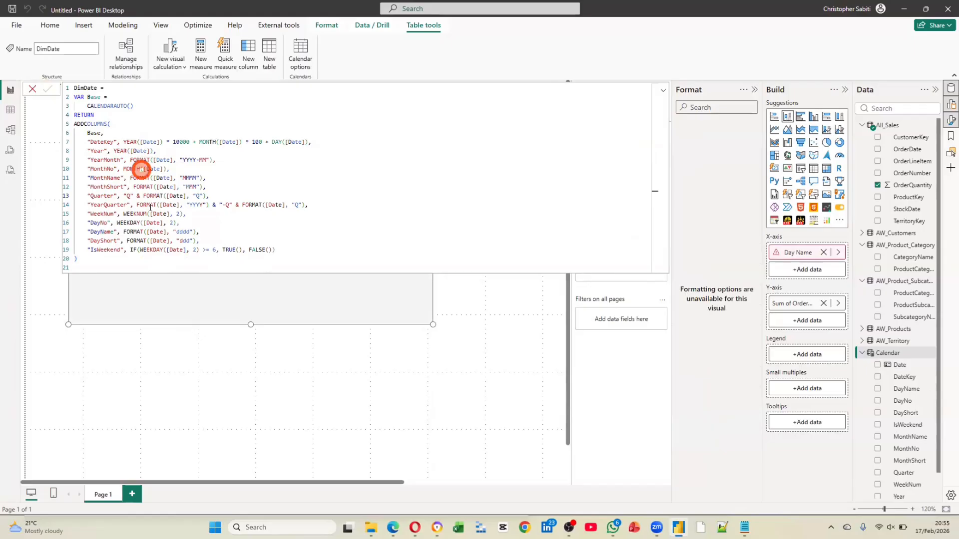
left_click(317, 391)
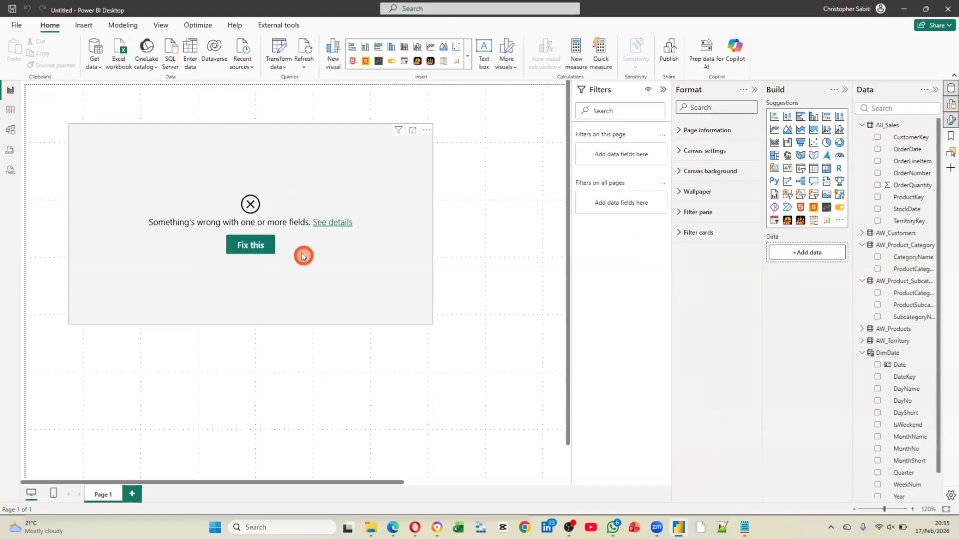
Check the DimDate table's relationships in Model view and return to Report view
left_click(10, 130)
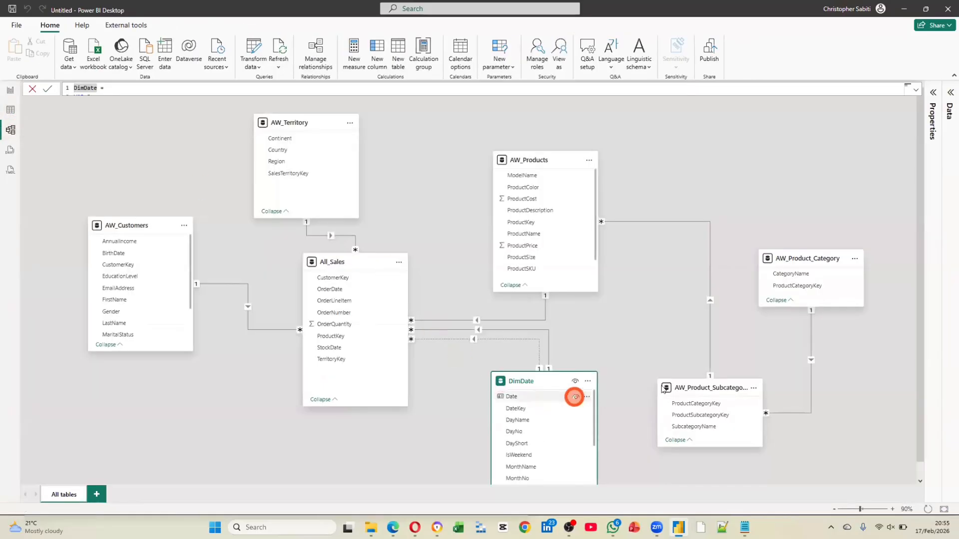
scroll(589, 377, "down", 1)
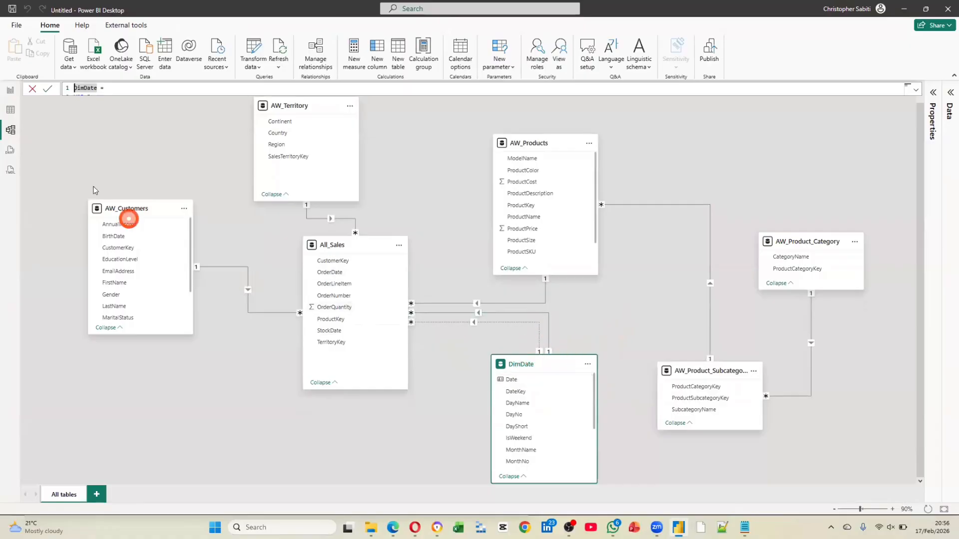
left_click(11, 91)
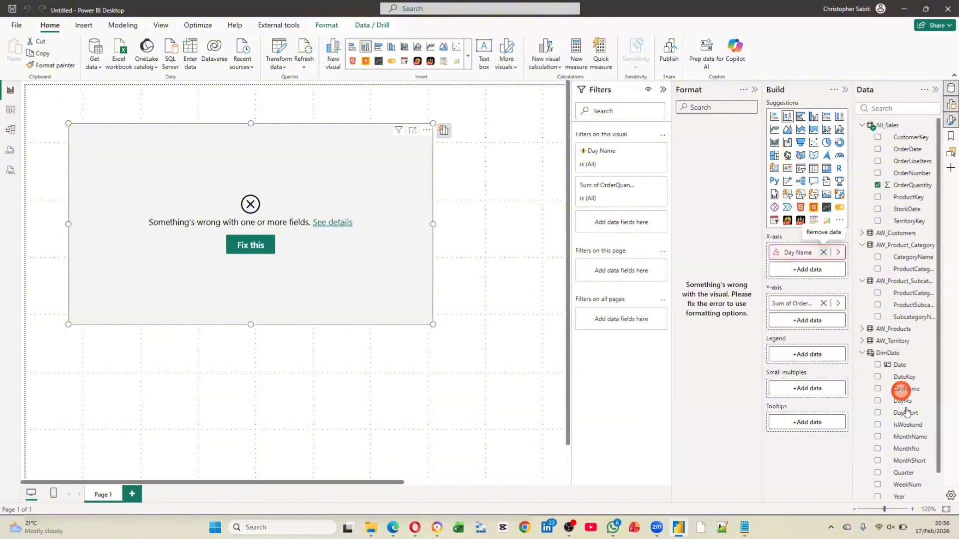
Replace the broken Day Name field on the chart's X-axis with MonthName from DimDate, and widen the chart
mouse_move(910, 436)
left_mouse_down()
mouse_move(846, 273)
mouse_move(799, 251)
mouse_move(820, 253)
left_mouse_up()
left_click(72, 138)
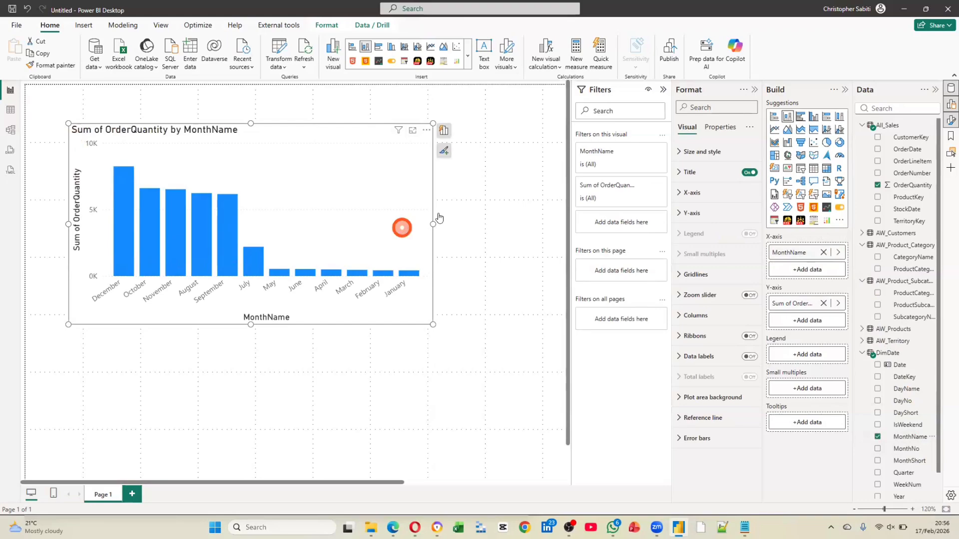
left_click_drag(432, 224, 522, 244)
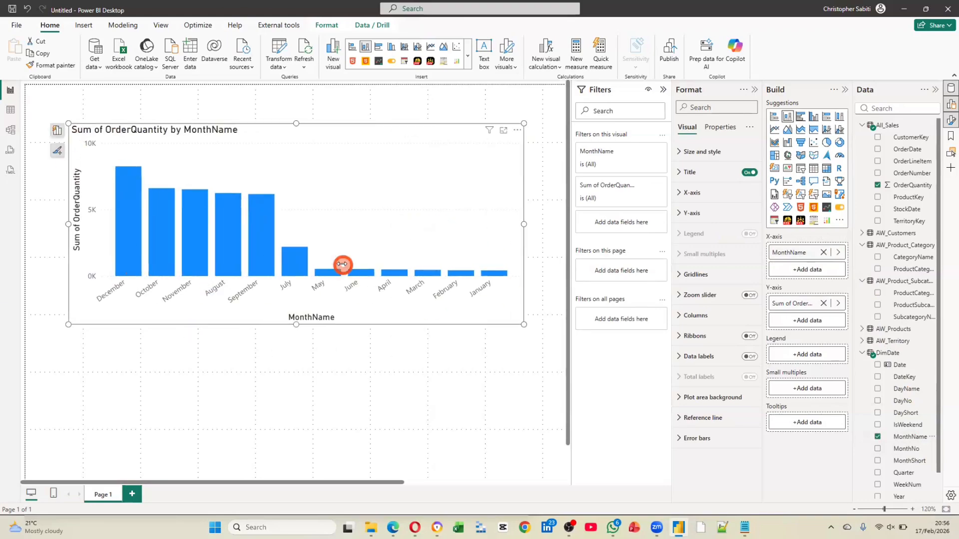
Sort the OrderQuantity chart's axis by MonthName in ascending order
mouse_move(268, 254)
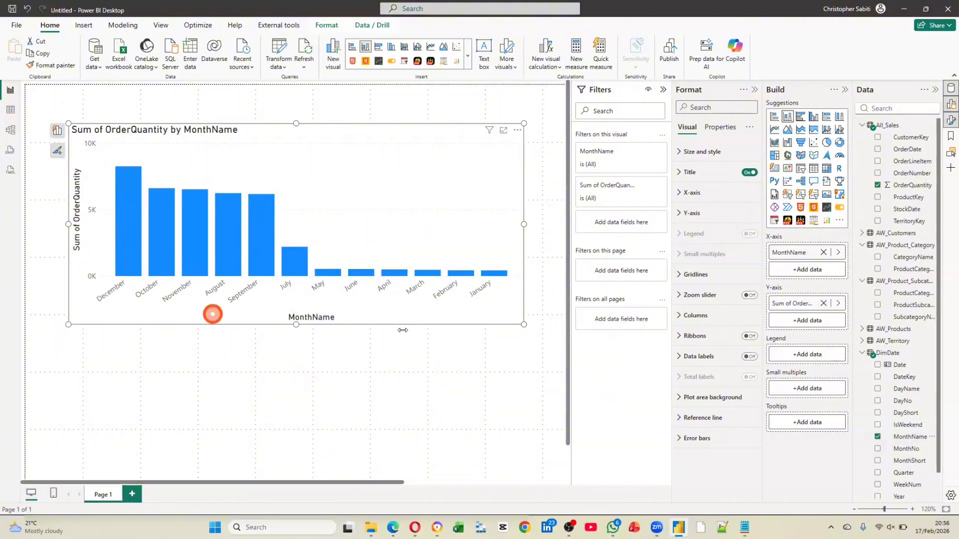
left_click(518, 131)
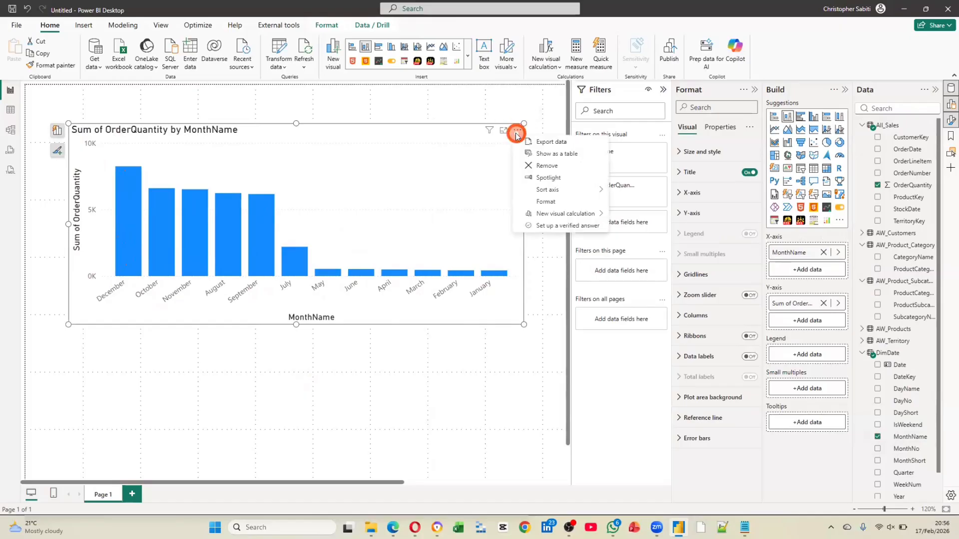
left_click(559, 193)
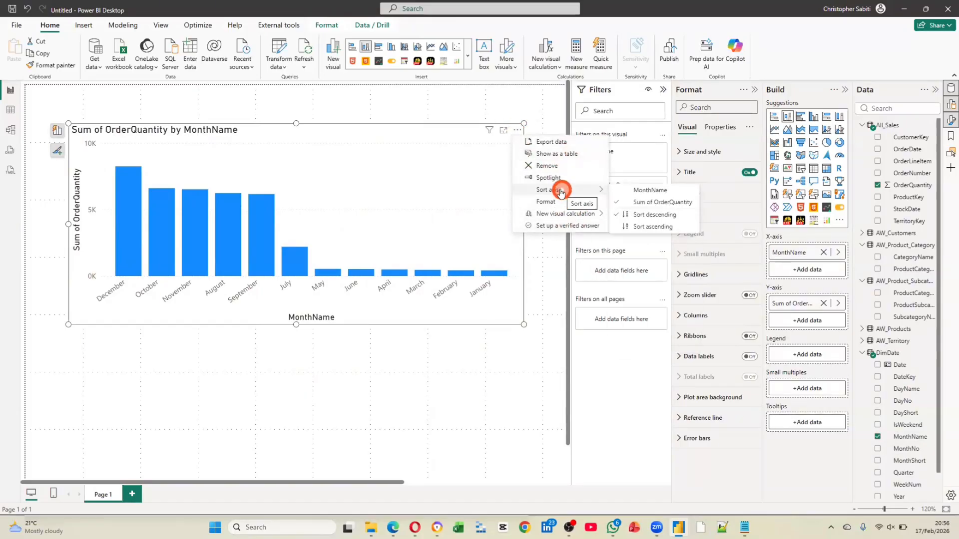
left_click(650, 191)
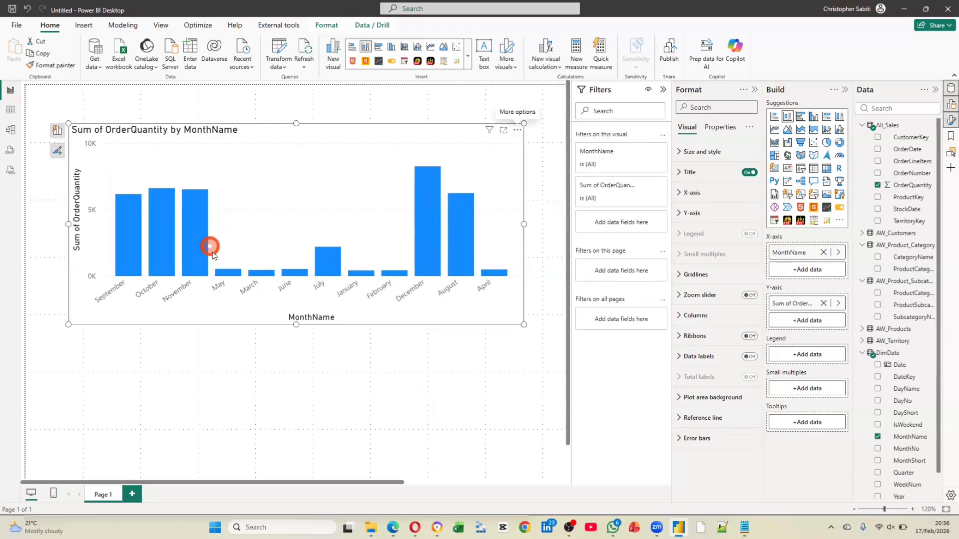
left_click(518, 132)
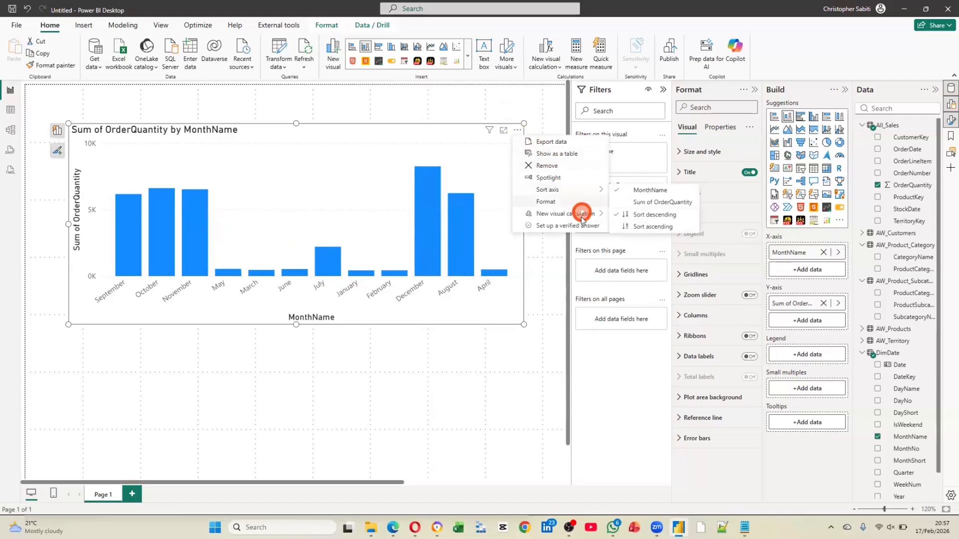
mouse_move(582, 218)
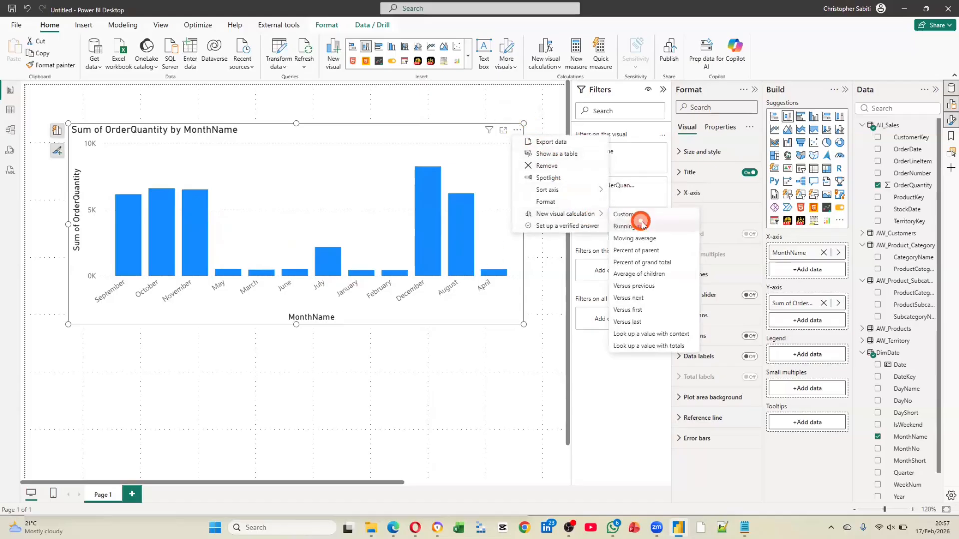
mouse_move(579, 191)
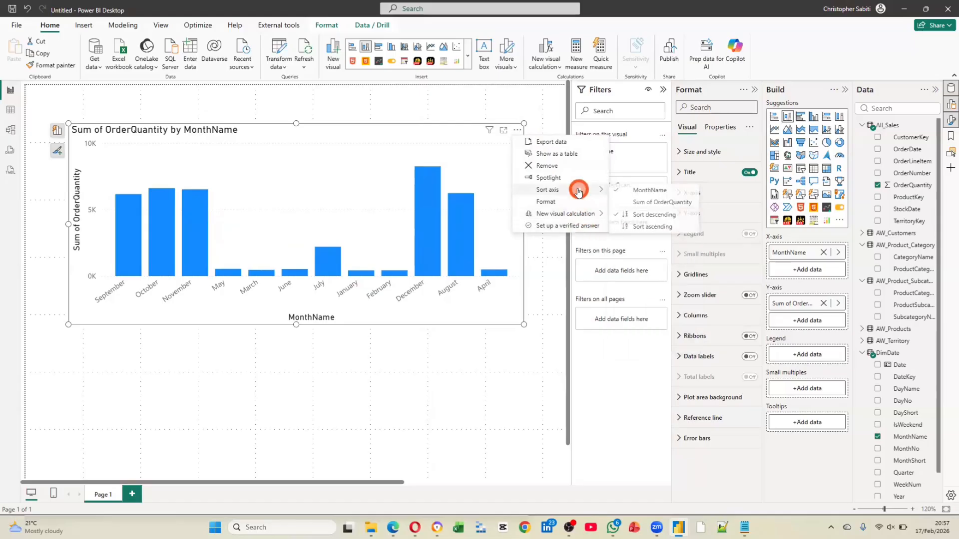
left_click(648, 227)
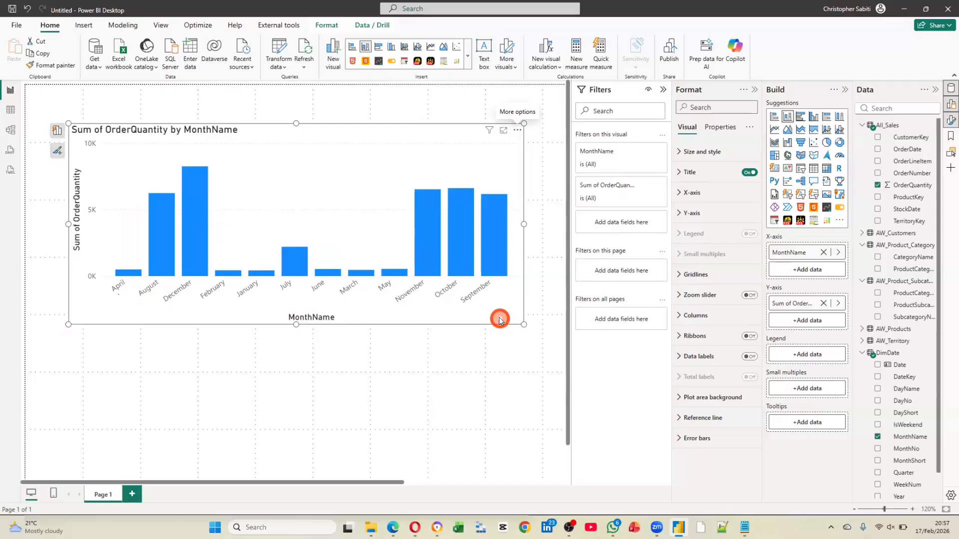
mouse_move(189, 272)
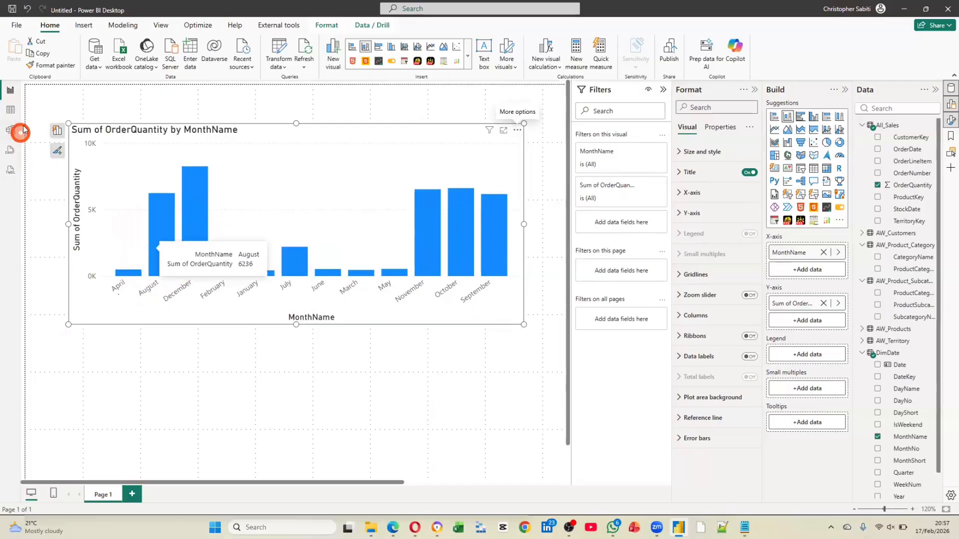
Set the DimDate table's MonthName column to sort by MonthNo in Table view, and return to the chart in Report view
left_click(13, 111)
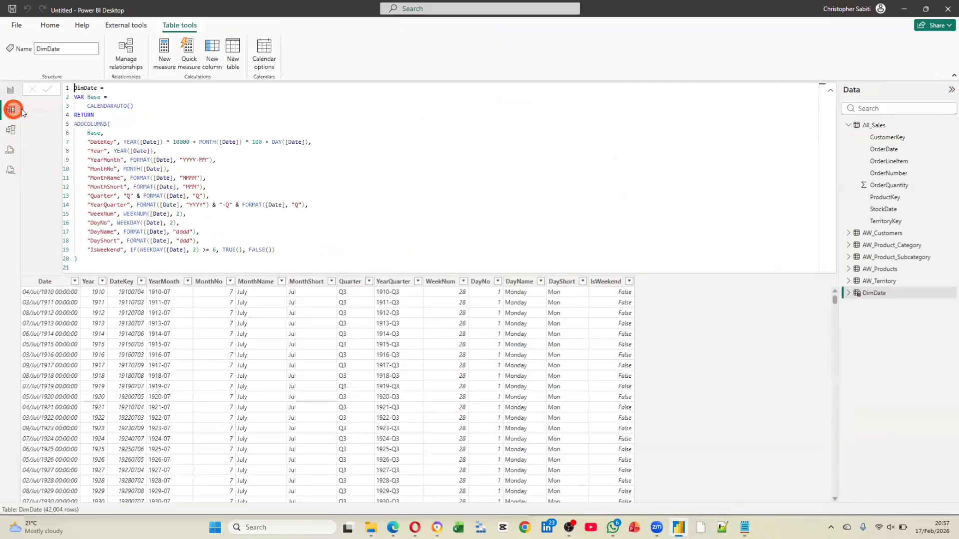
left_click(830, 90)
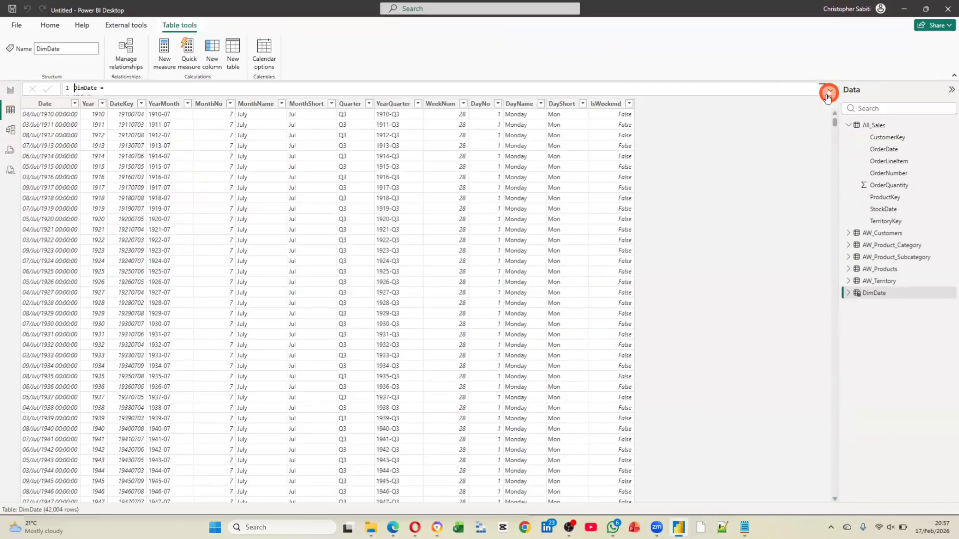
left_click(887, 297)
left_click(258, 105)
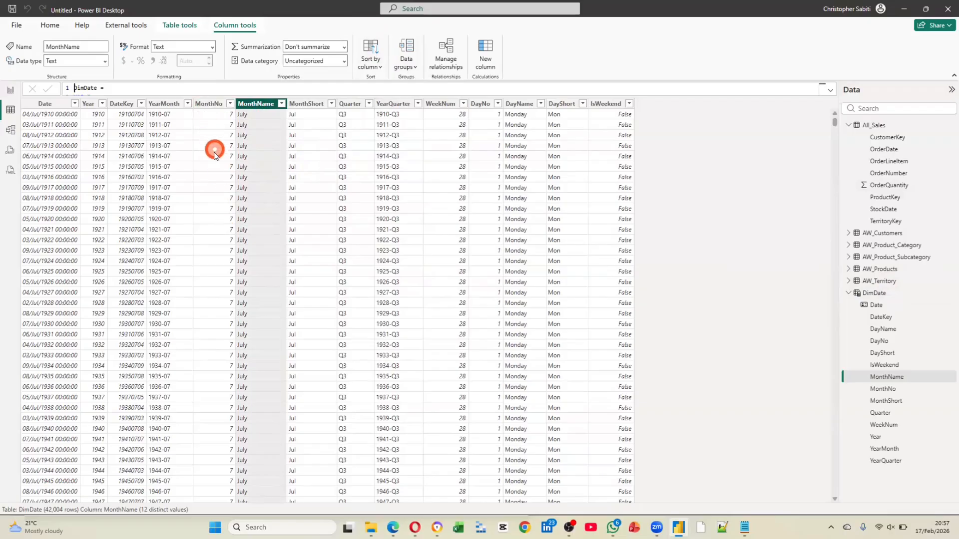
left_click(377, 67)
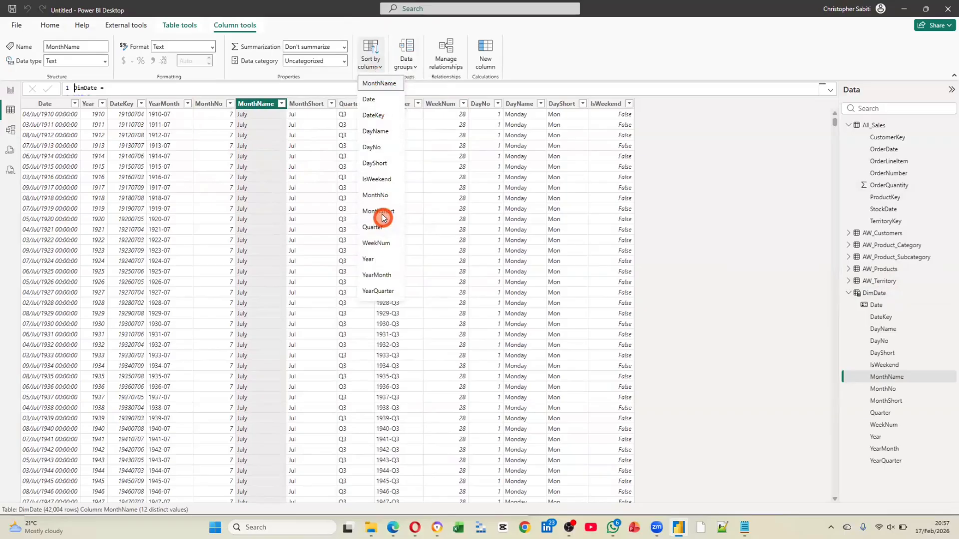
left_click(378, 197)
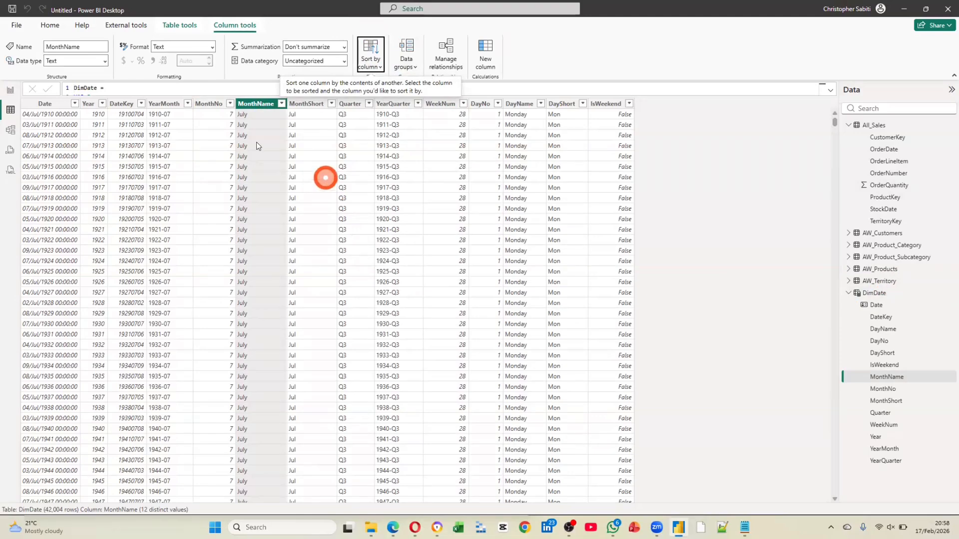
left_click(10, 92)
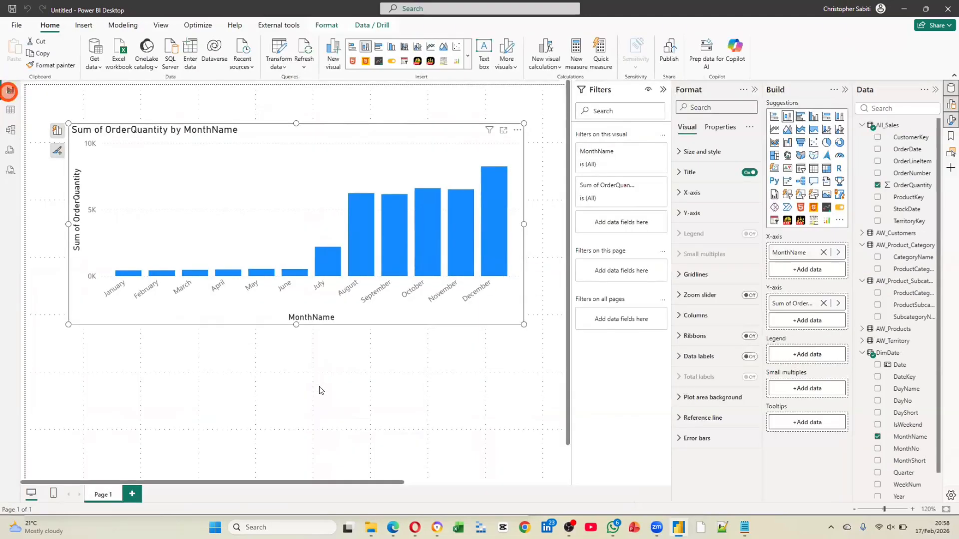
left_click(320, 389)
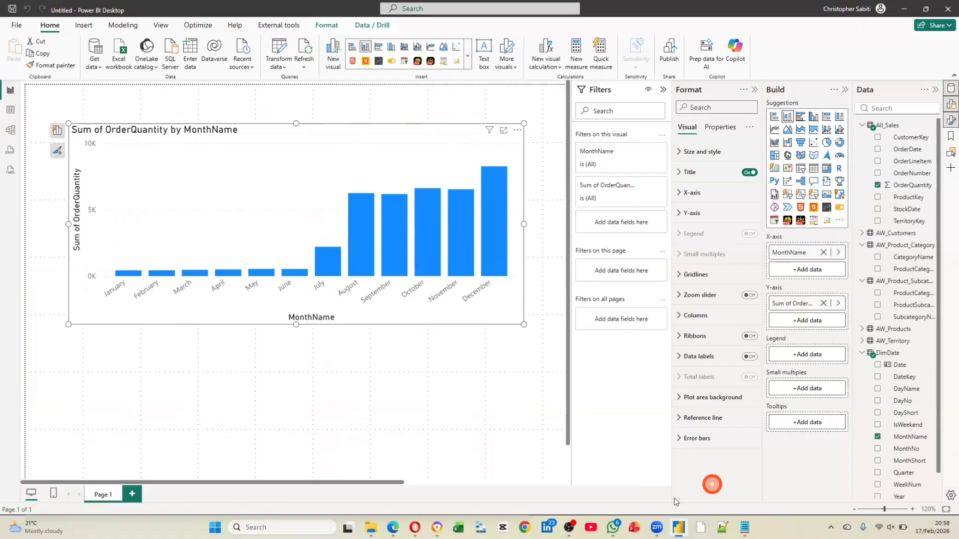
Switch to ChatGPT in the browser and send the request "Enhance the table with Fiscal Year computations" with a second line, "Fiscal starts in April"
left_click(414, 527)
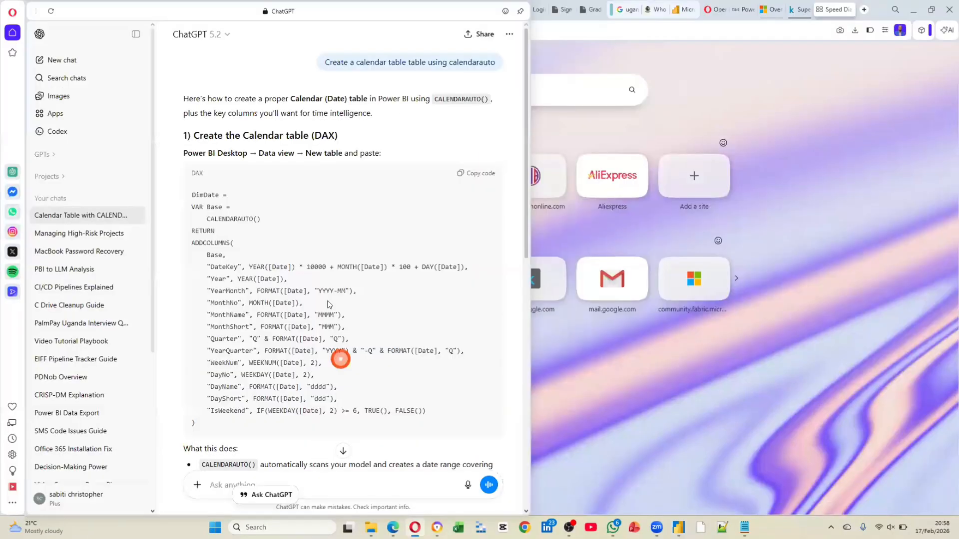
scroll(368, 280, "down", 3)
scroll(370, 285, "down", 9)
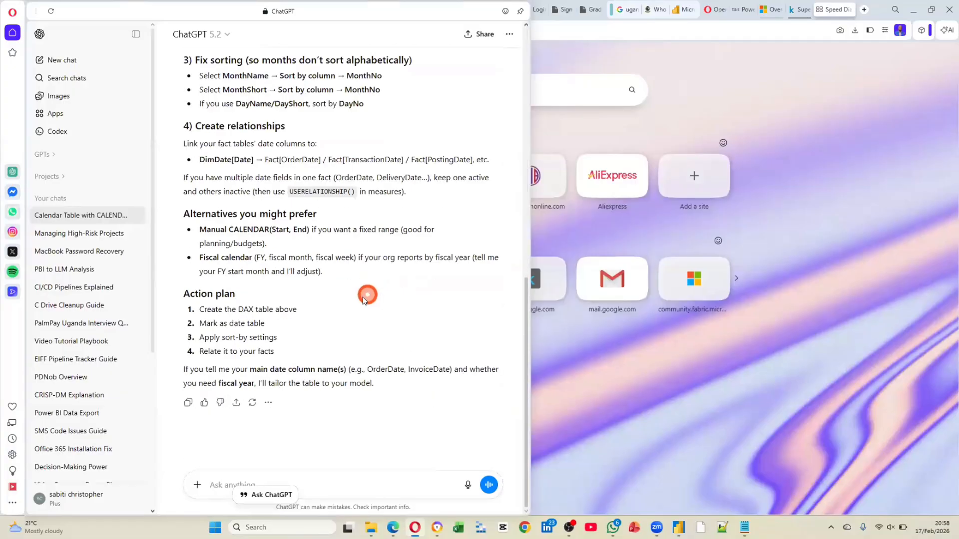
left_click(233, 483)
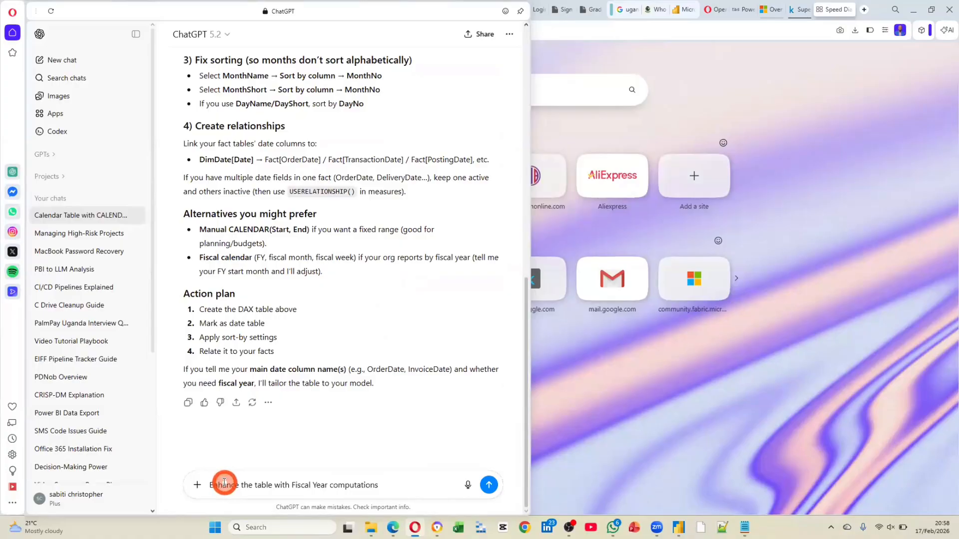
key("shift+Return")
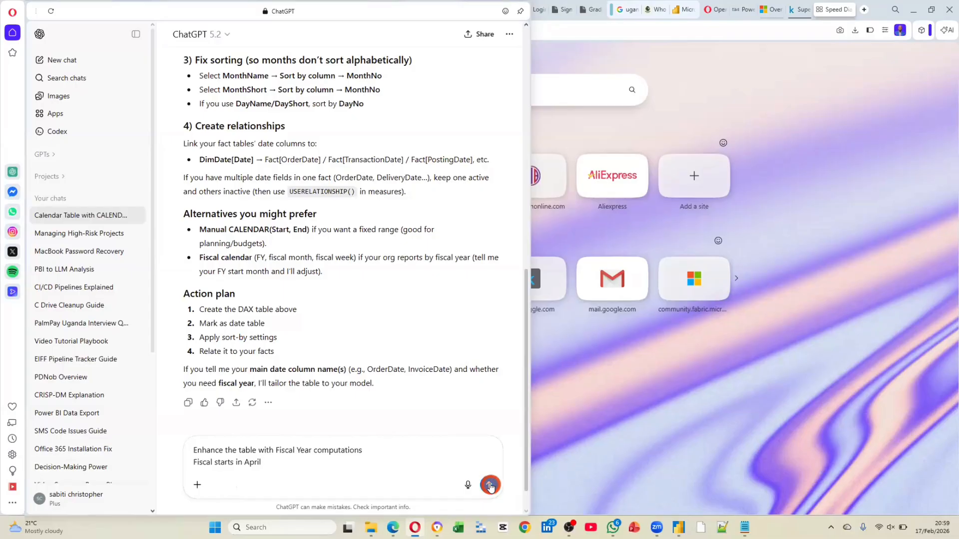
scroll(358, 321, "up", 10)
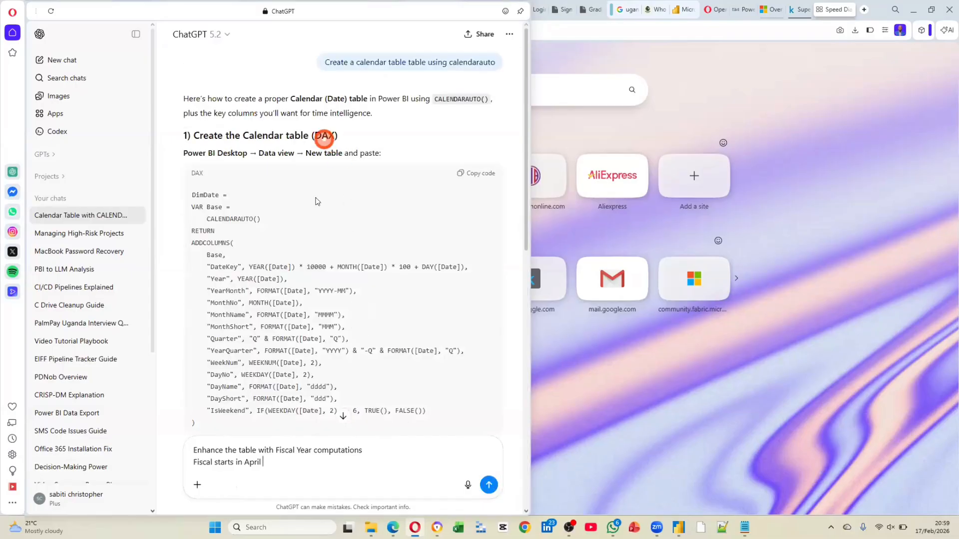
scroll(307, 298, "down", 10)
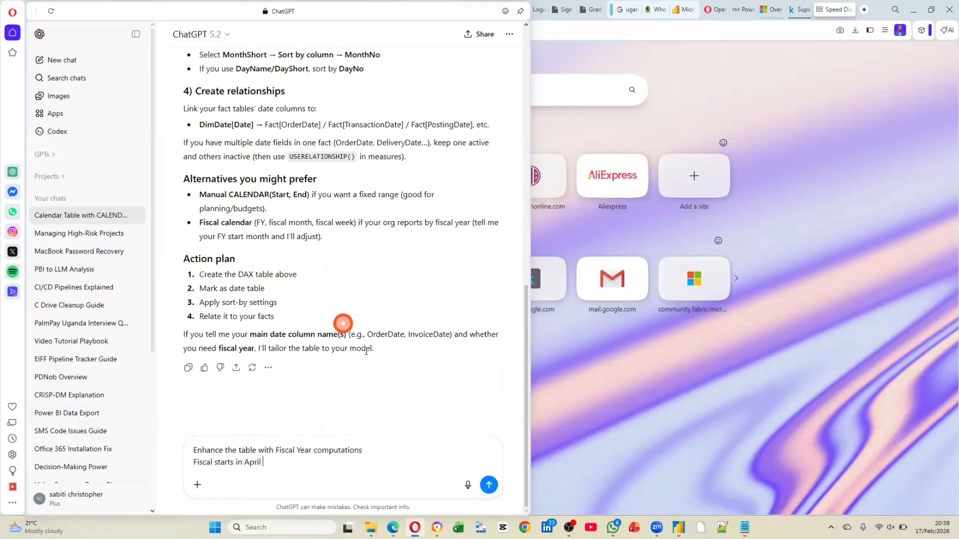
left_click(489, 485)
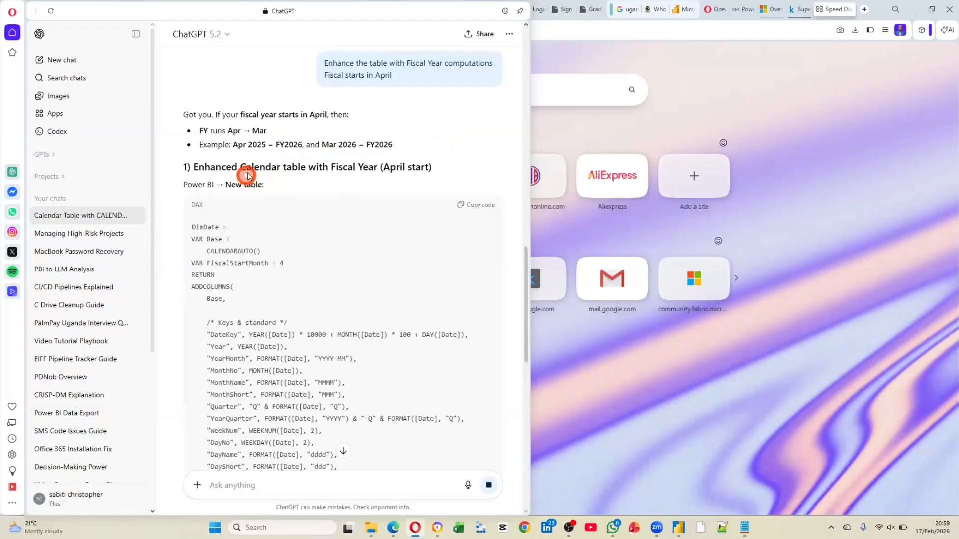
Copy the enhanced DimDate code with the April fiscal year and switch back to Power BI Desktop
scroll(287, 177, "down", 2)
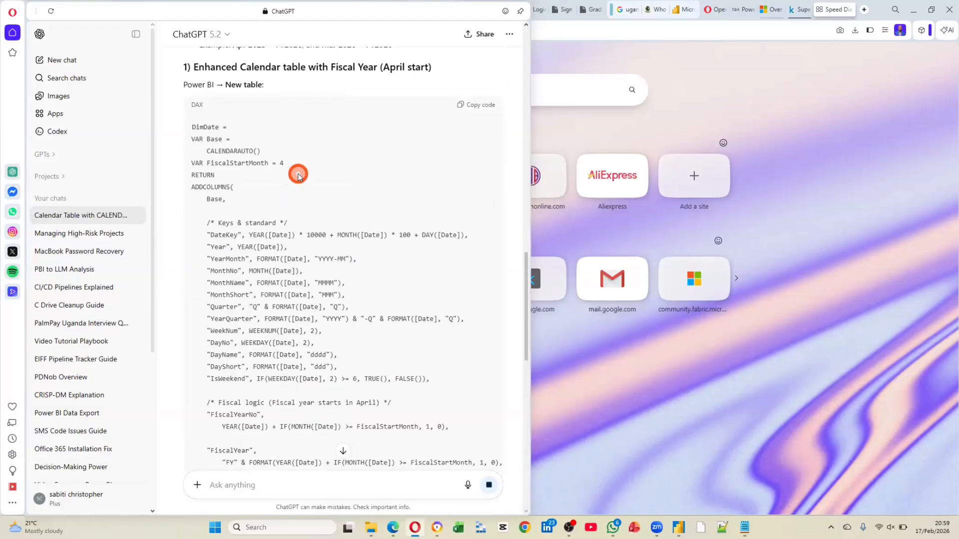
left_click(468, 110)
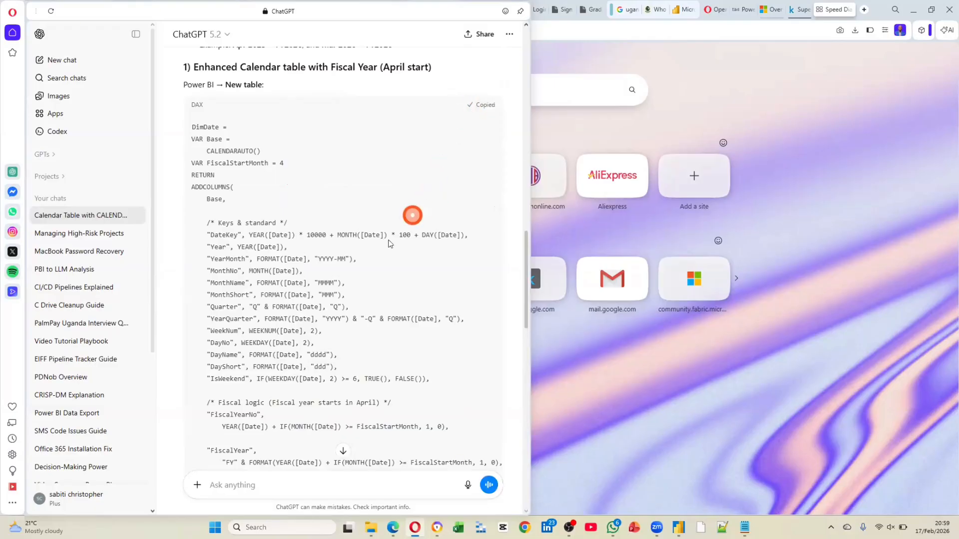
key("alt+Tab")
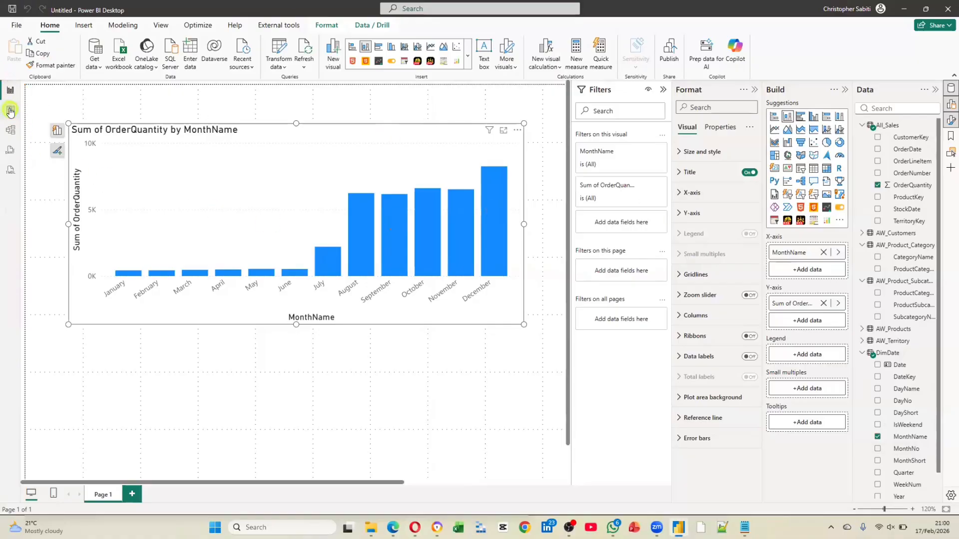
Replace the DimDate table's whole formula in Table view with the copied fiscal-year code, without committing it
left_click(10, 109)
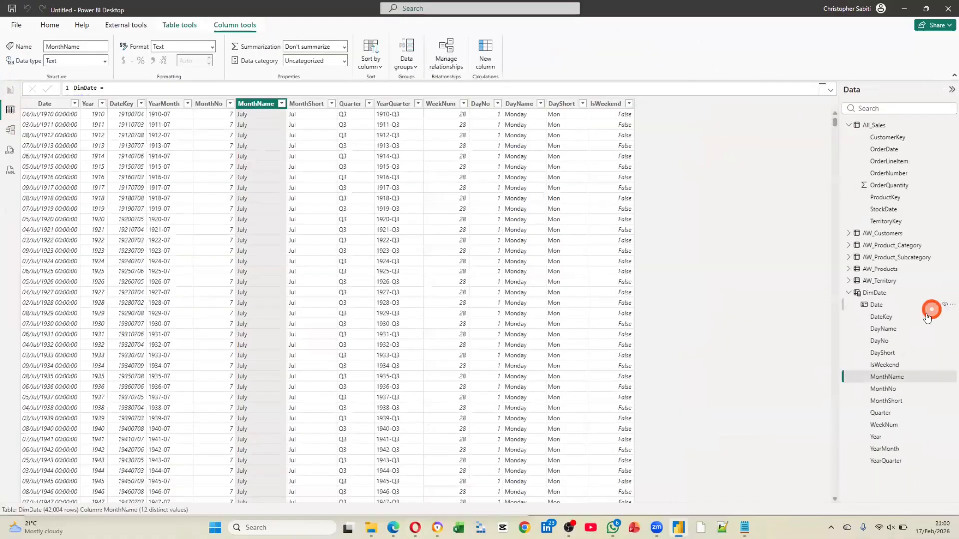
left_click(876, 298)
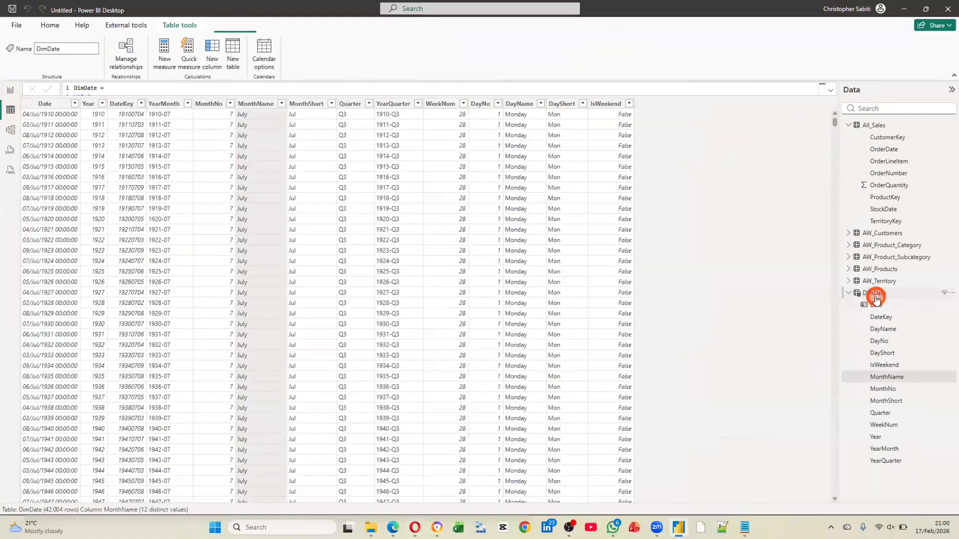
left_click(830, 91)
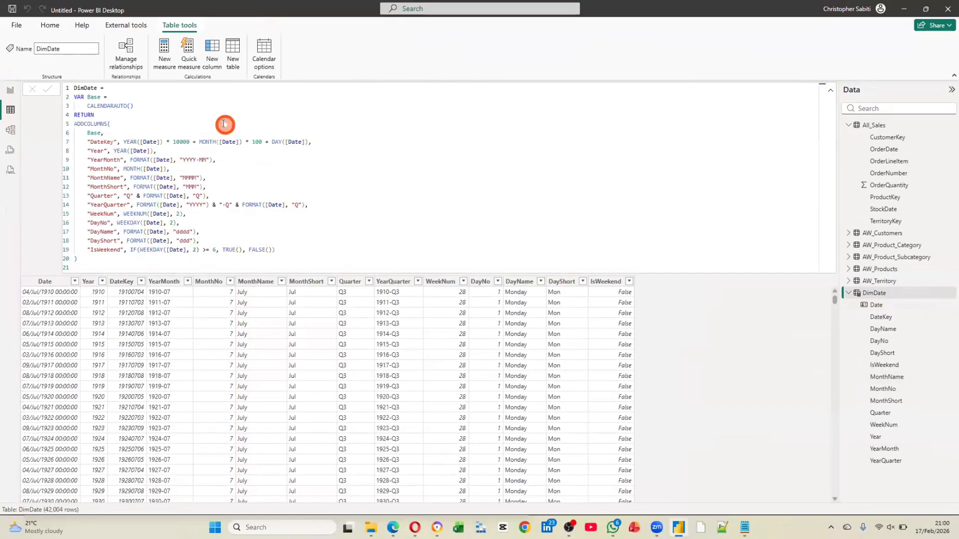
left_click(212, 135)
left_click(213, 135)
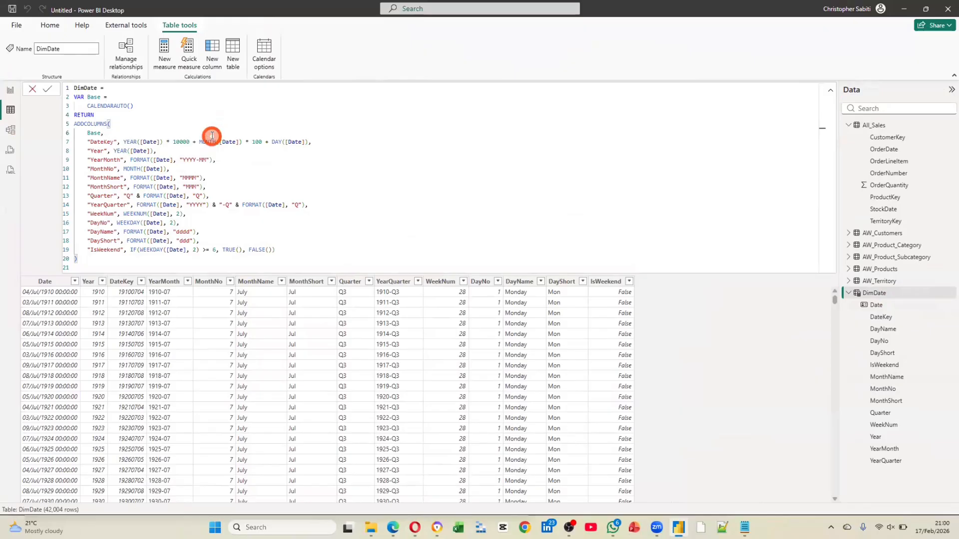
key("ctrl+a")
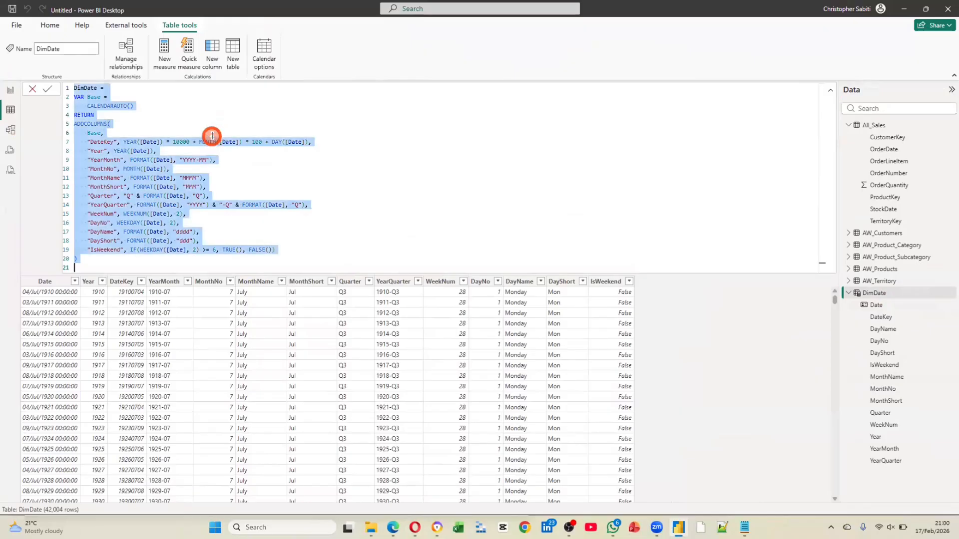
key("ctrl+v")
Examine the FiscalStartMonth variable and the standard column definitions, from DateKey to DayShort, in the pasted DimDate code
scroll(251, 230, "up", 5)
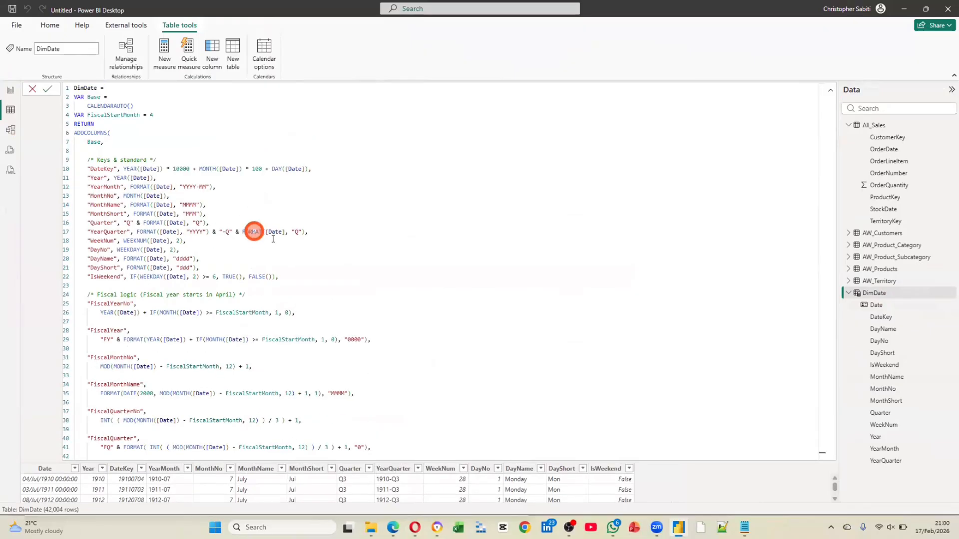
scroll(273, 239, "down", 3)
scroll(272, 240, "up", 3)
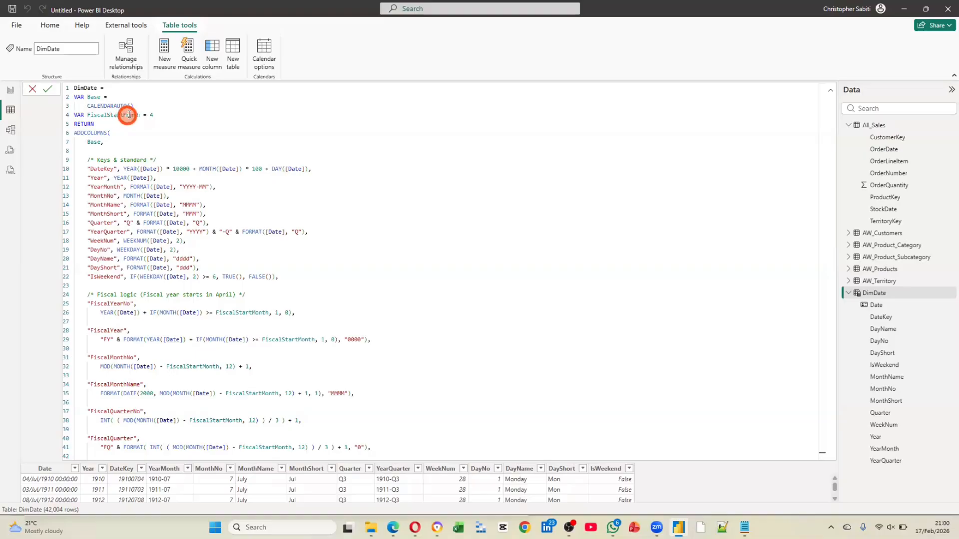
scroll(140, 178, "down", 1)
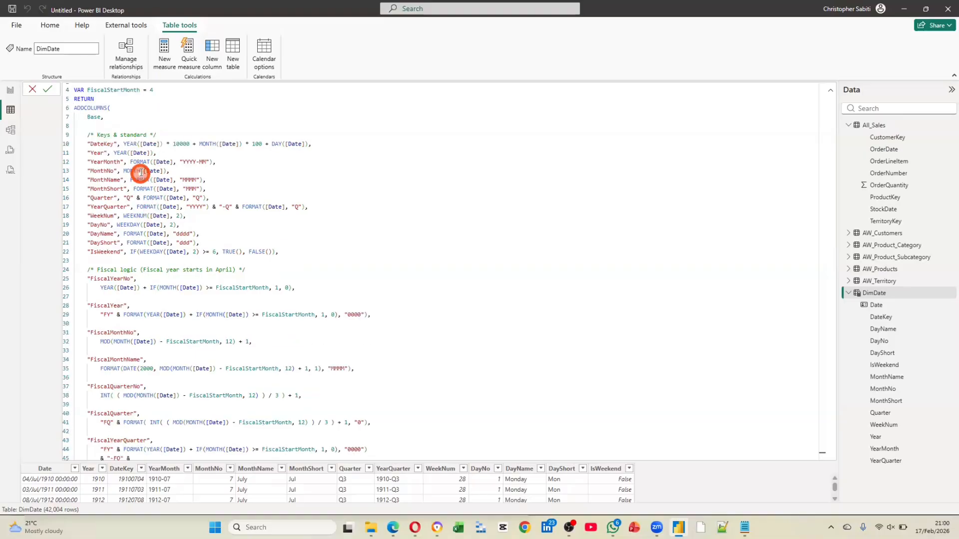
left_click_drag(88, 142, 245, 245)
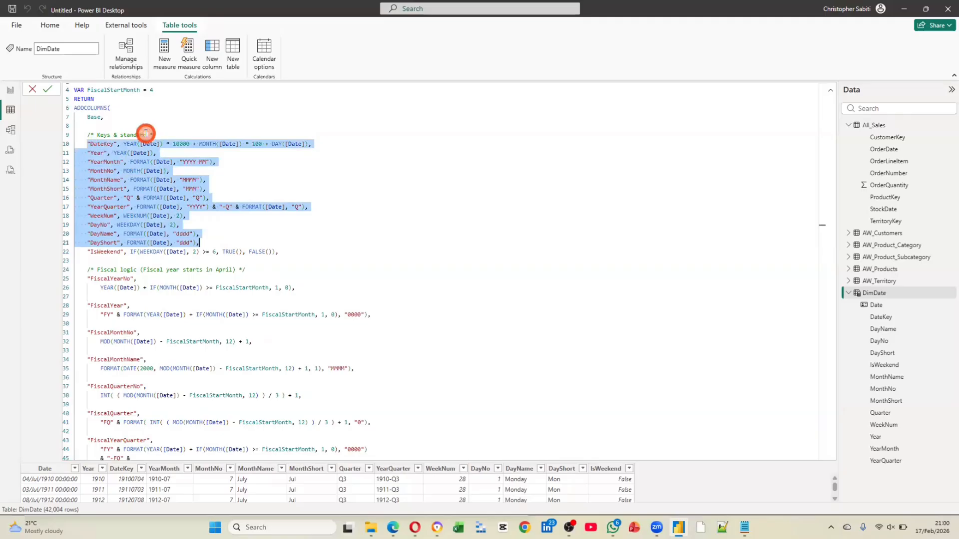
left_click(160, 198)
Examine the fiscal logic expressions in the DimDate code, from FiscalYearNo through FiscalMonthName and FiscalQuarterNo
scroll(158, 203, "down", 2)
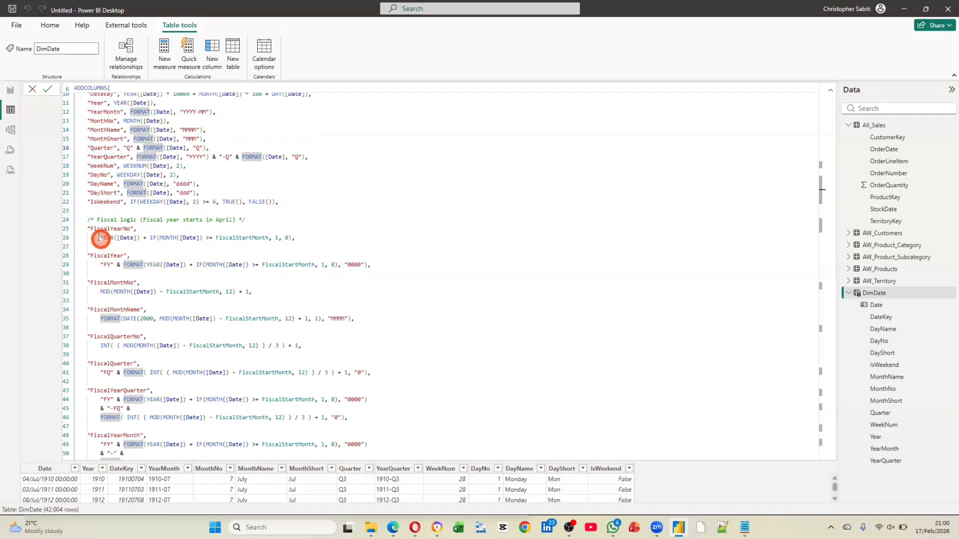
left_click(115, 239)
left_click_drag(115, 239, 142, 239)
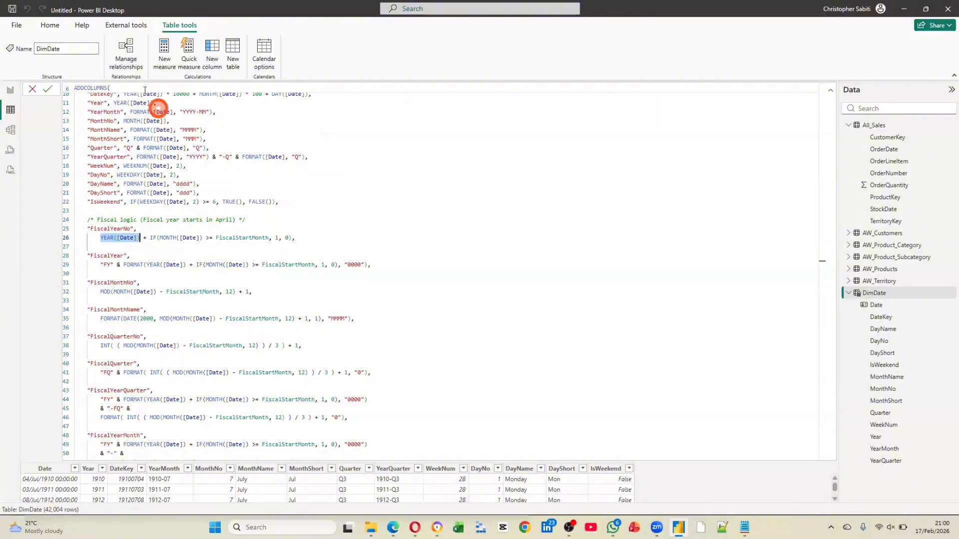
scroll(155, 97, "up", 2)
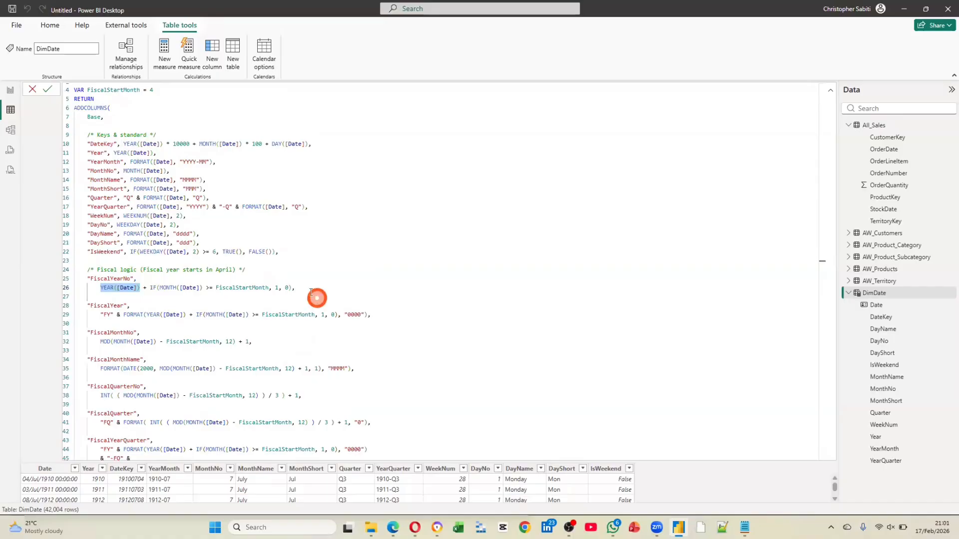
scroll(148, 297, "down", 1)
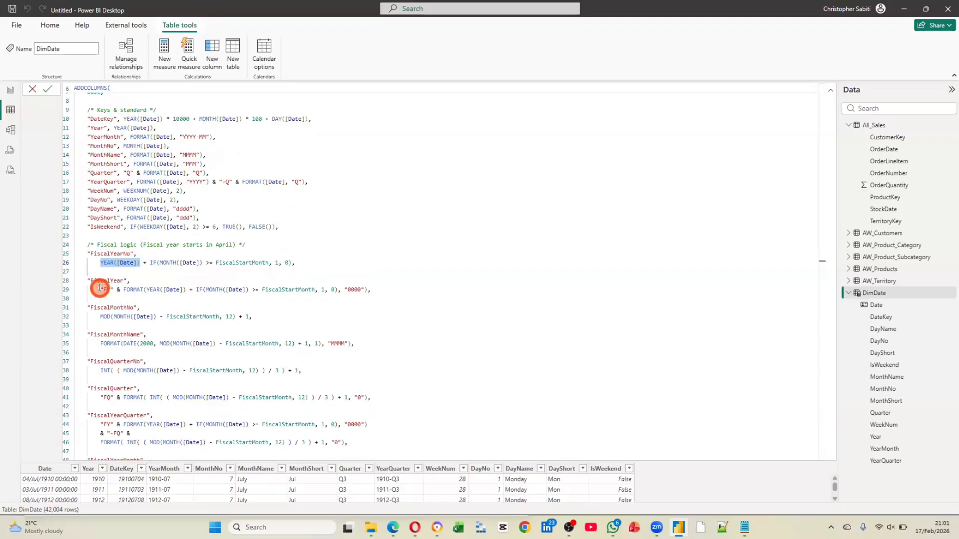
left_click_drag(101, 290, 161, 344)
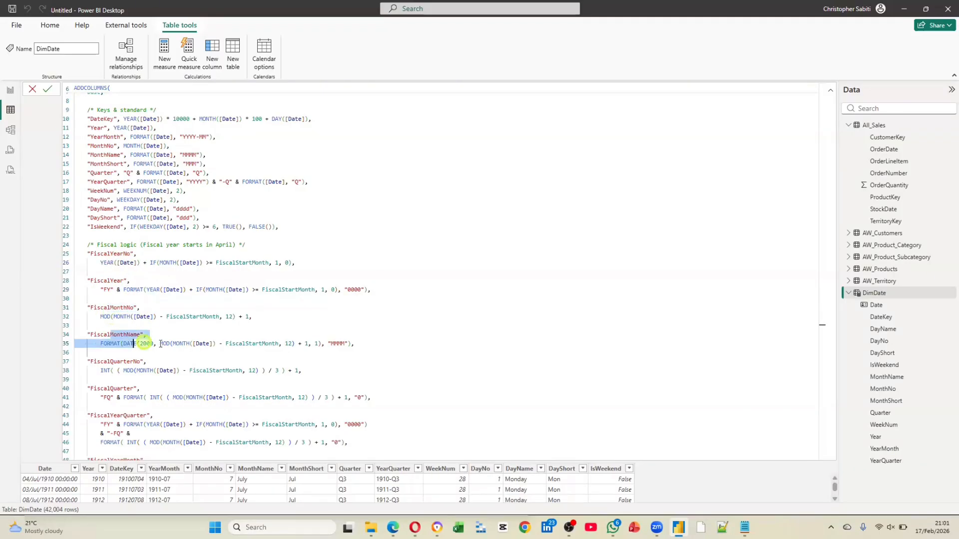
left_click(151, 370)
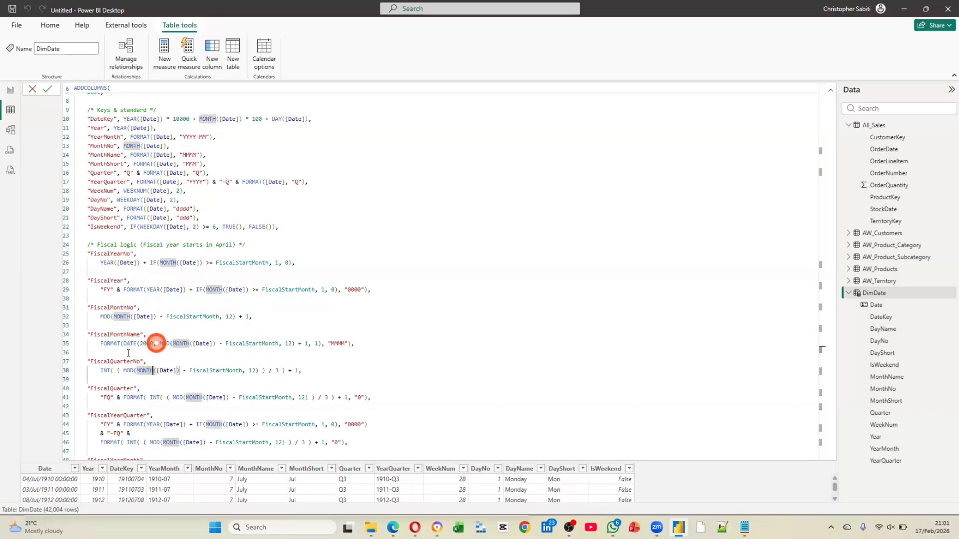
left_click(115, 334)
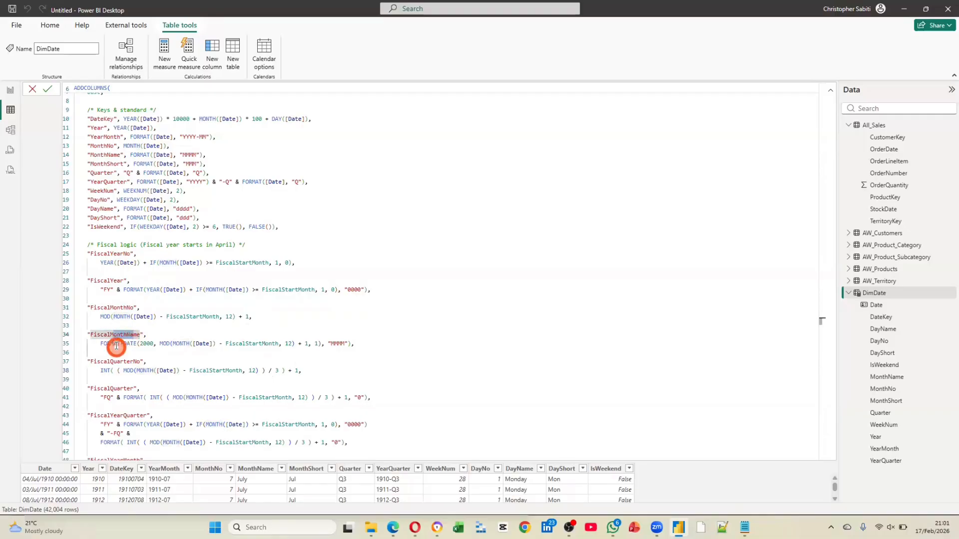
left_click(117, 343)
left_click(144, 344)
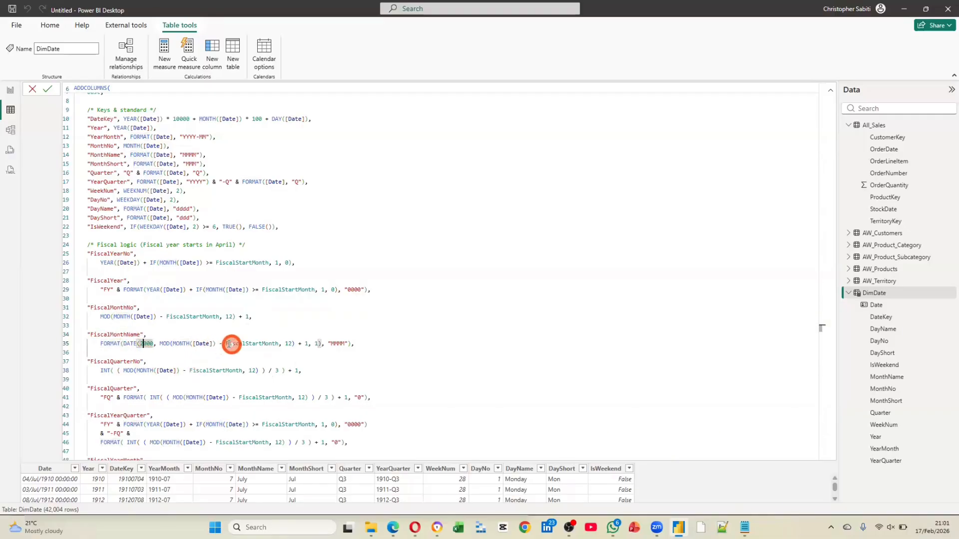
Examine the arguments of the FiscalMonthName expression and the remaining fiscal columns in the DimDate code
left_click_drag(222, 344, 273, 342)
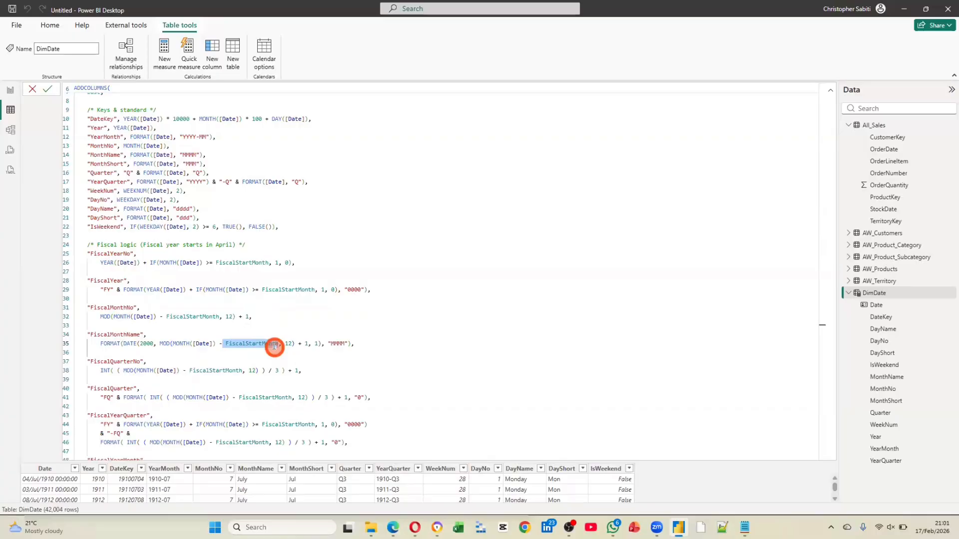
left_click(287, 343)
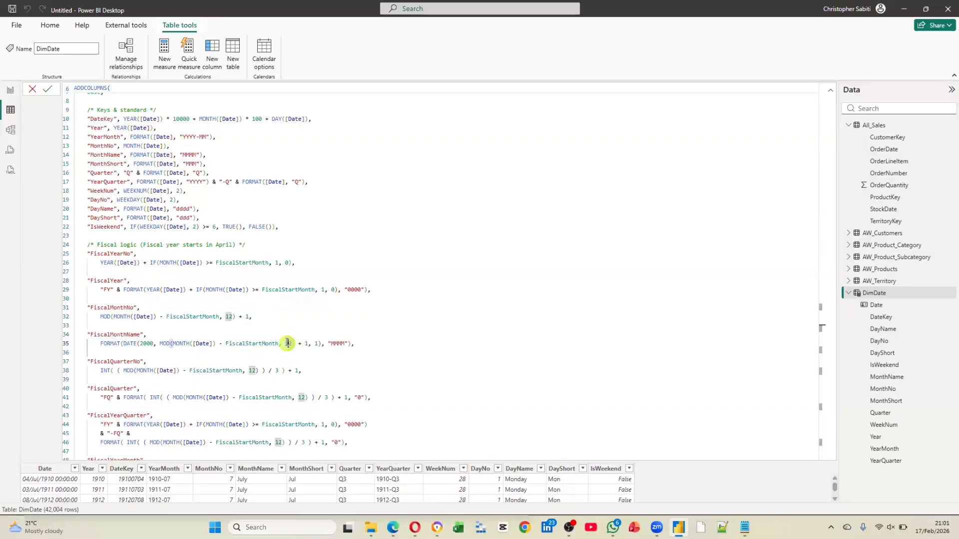
left_click(287, 343)
left_click(304, 345)
left_click(315, 343)
left_click_drag(297, 335, 280, 334)
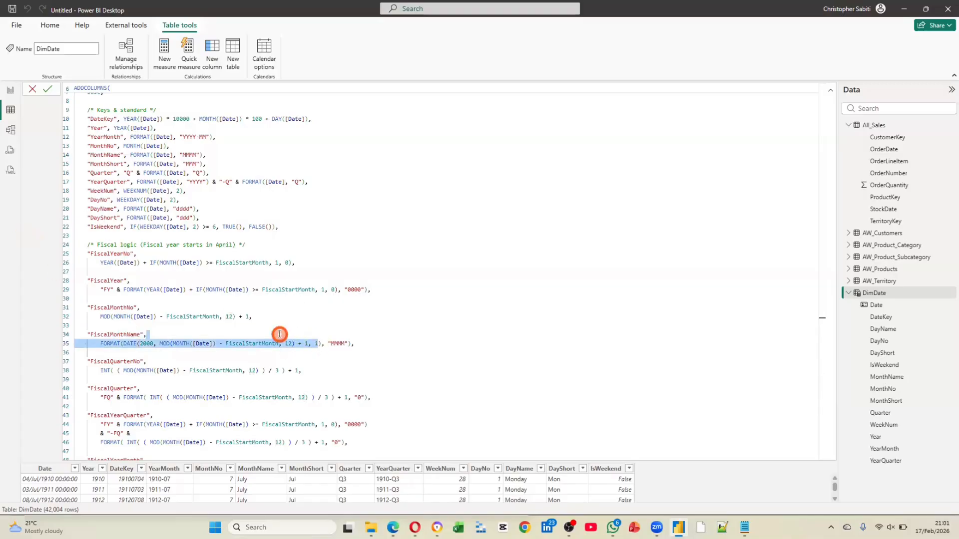
left_click(300, 270)
scroll(298, 284, "down", 2)
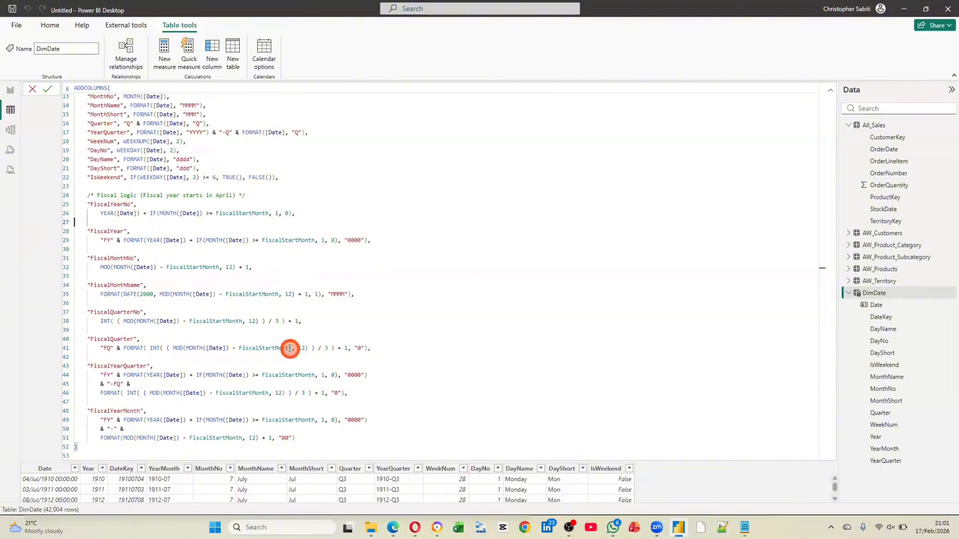
Copy the entire DimDate formula into a new blank tab in Notepad
left_click(169, 248)
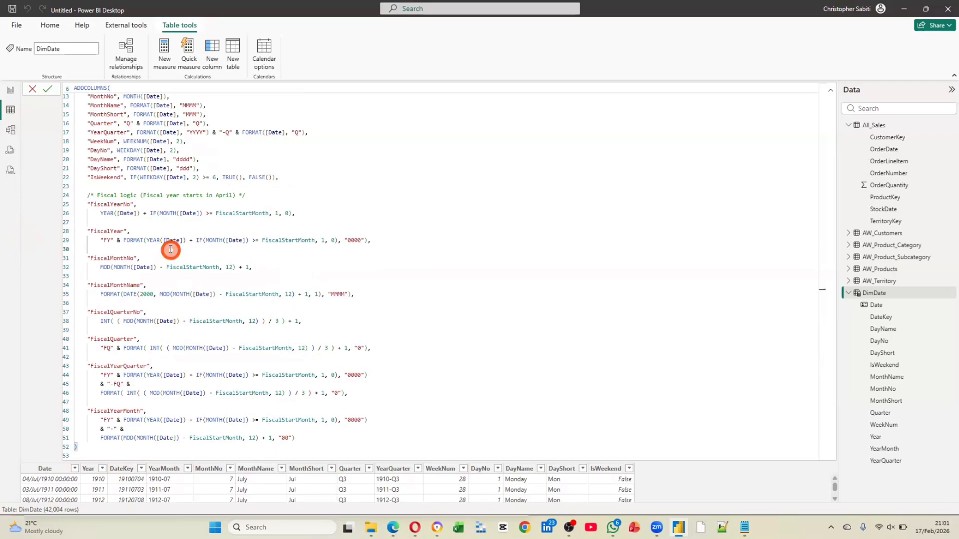
key("ctrl+a")
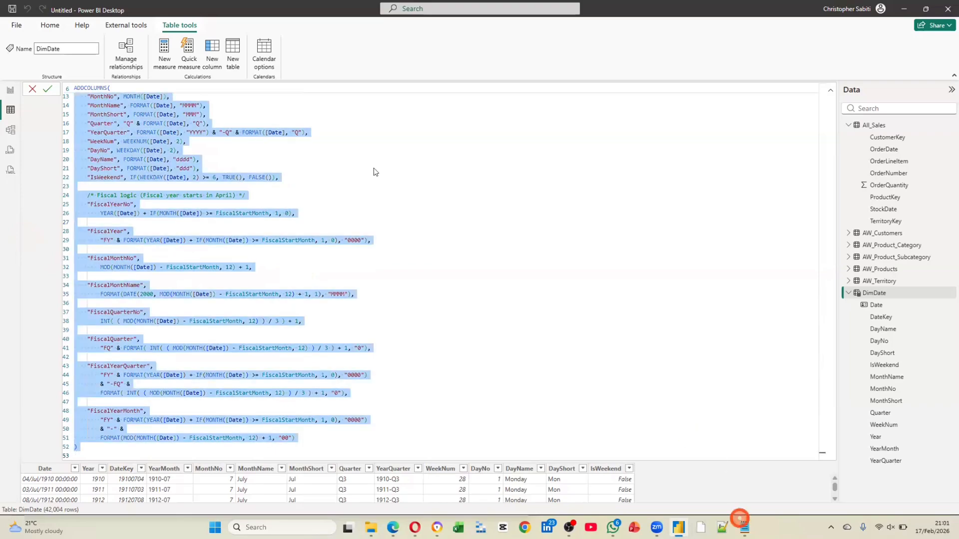
left_click(740, 518)
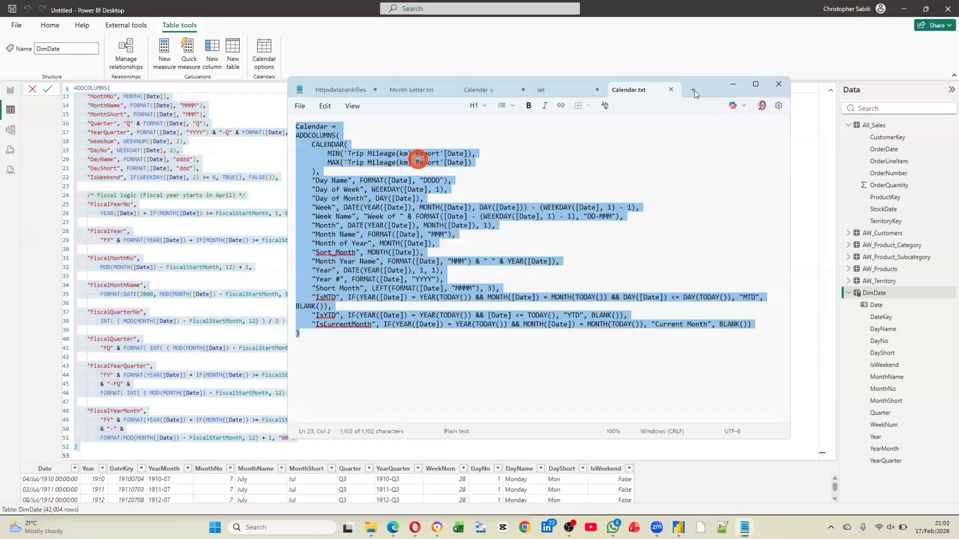
left_click(692, 89)
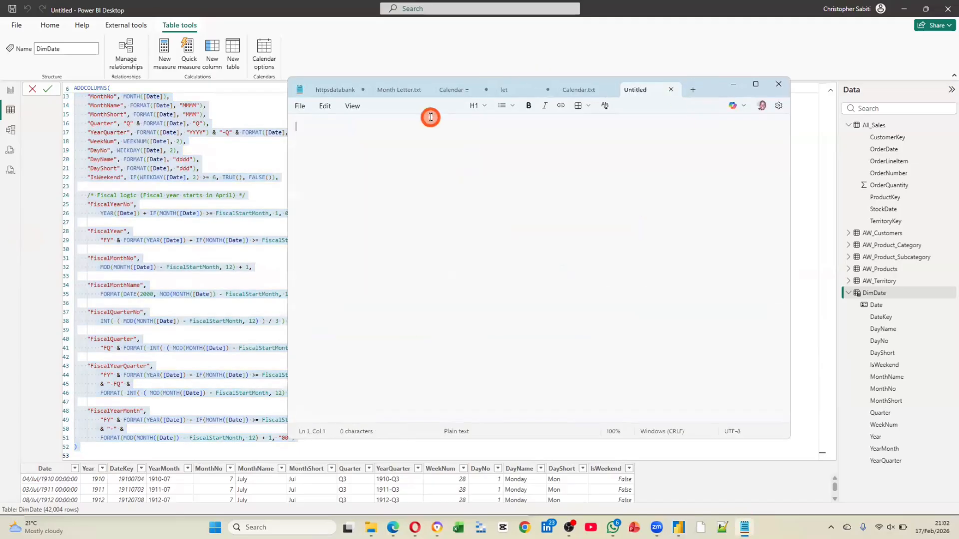
key("ctrl+v")
scroll(457, 221, "up", 7)
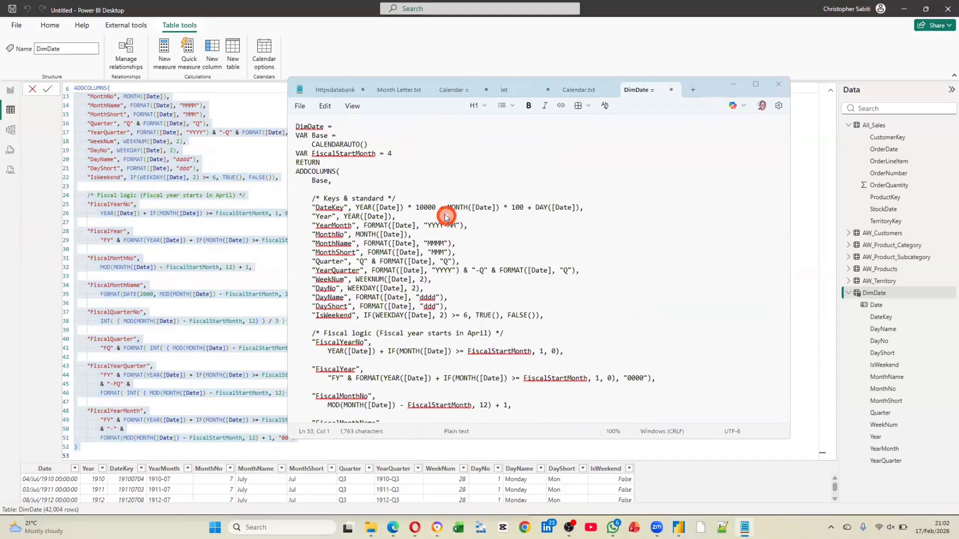
Save the pasted code as a text file in the DAX templates folder, with a name starting "Calendar with FY"
key("ctrl+s")
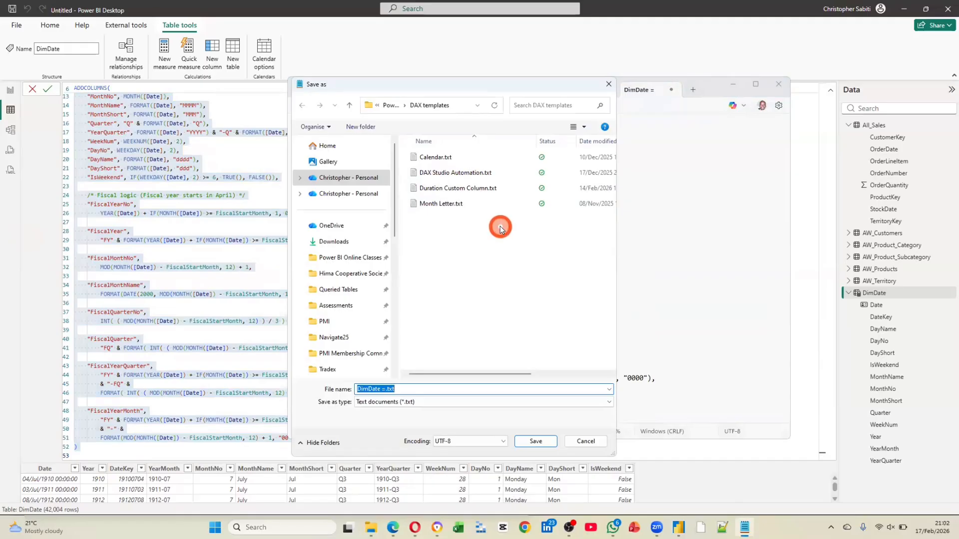
type("Cale")
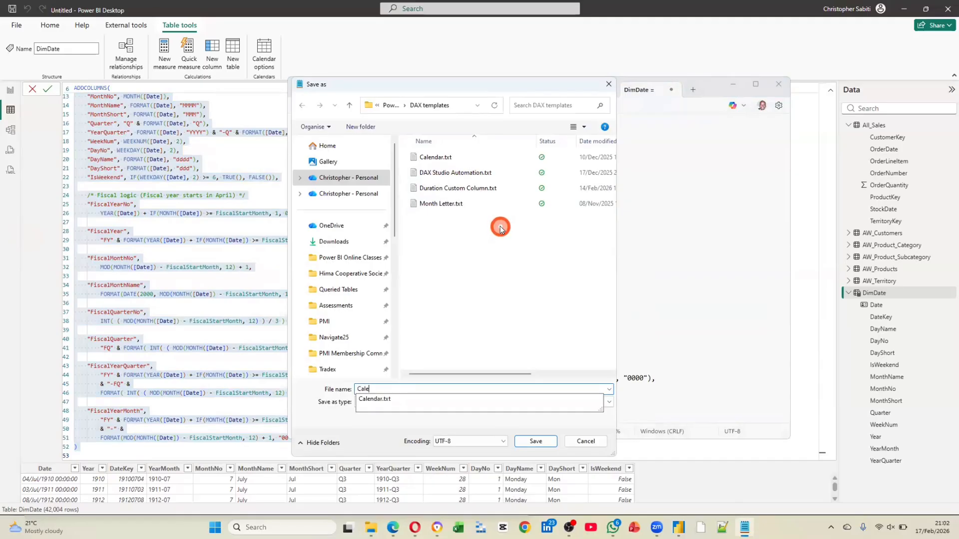
type("ndar with FY Cal")
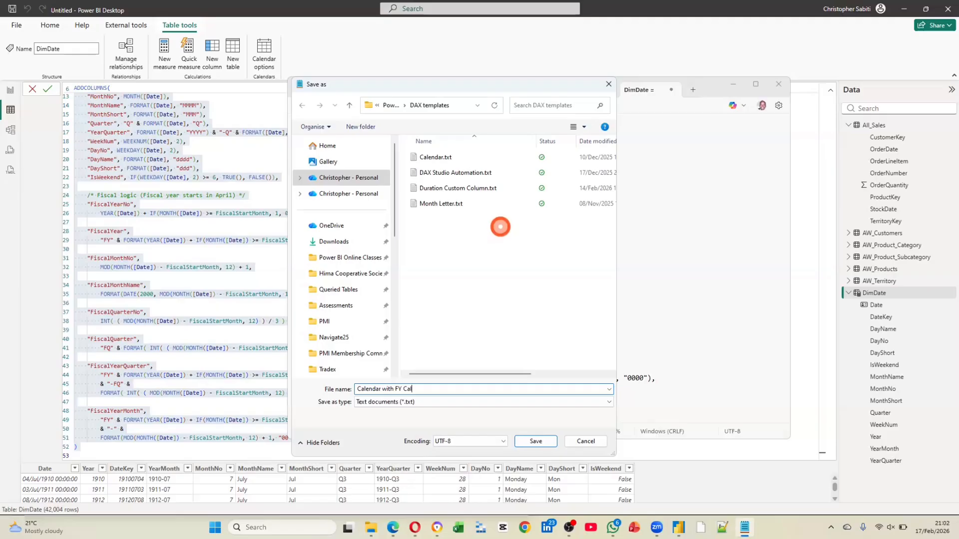
key("Return")
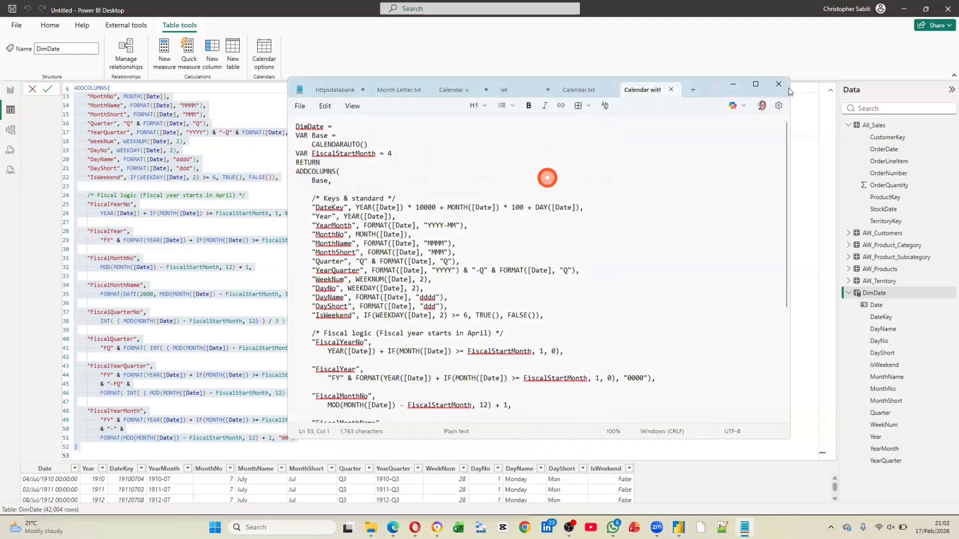
Switch back to Power BI Desktop, commit the DimDate formula, and add FiscalYear above MonthName on the report chart's X-axis
left_click(46, 233)
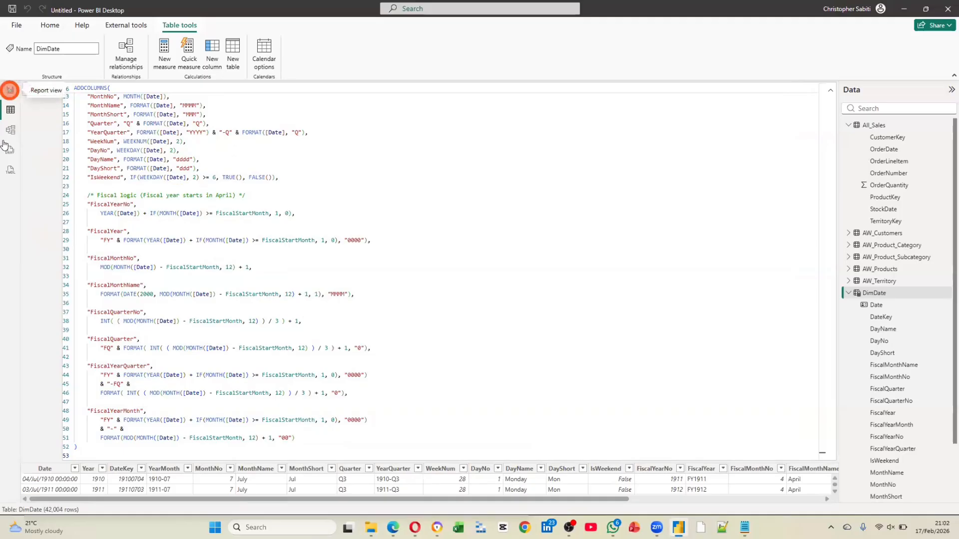
left_click(10, 90)
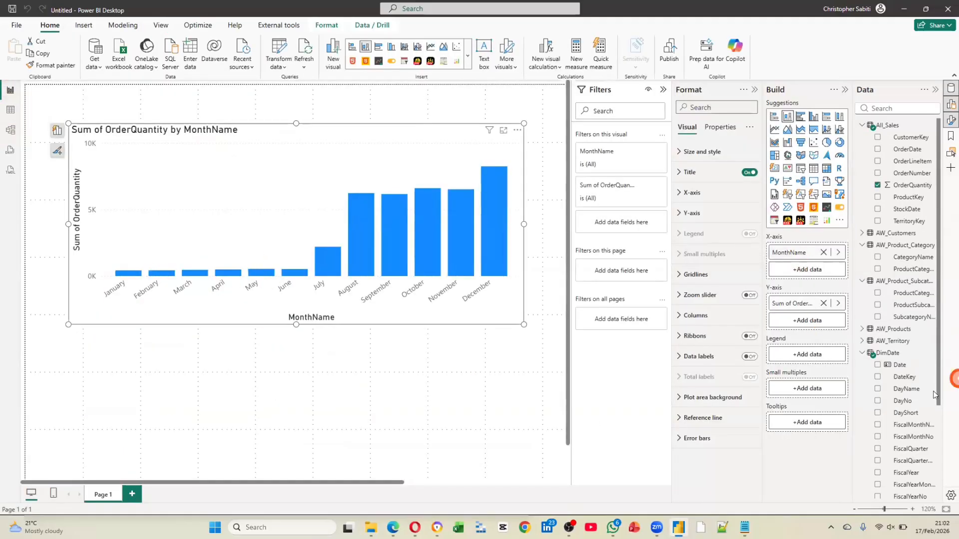
scroll(899, 324, "down", 3)
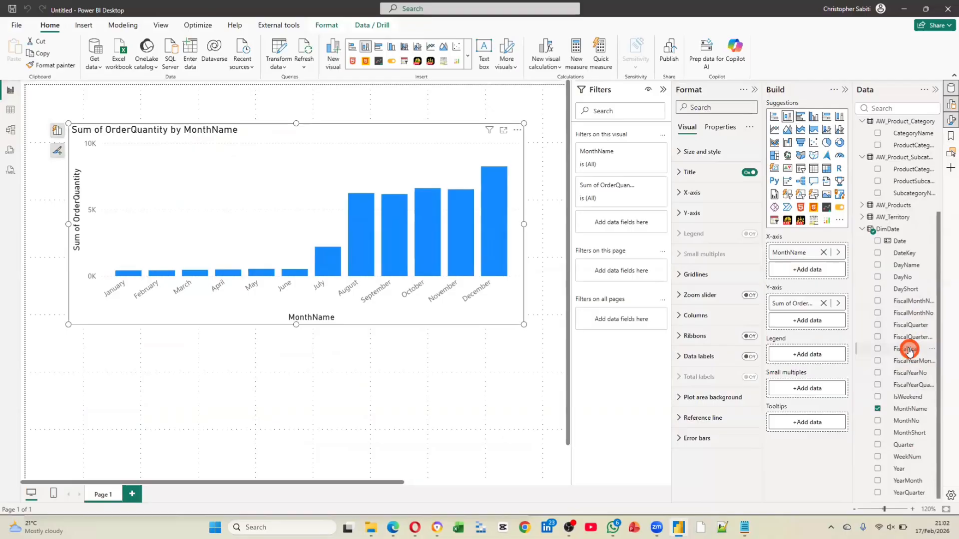
left_click_drag(909, 350, 814, 249)
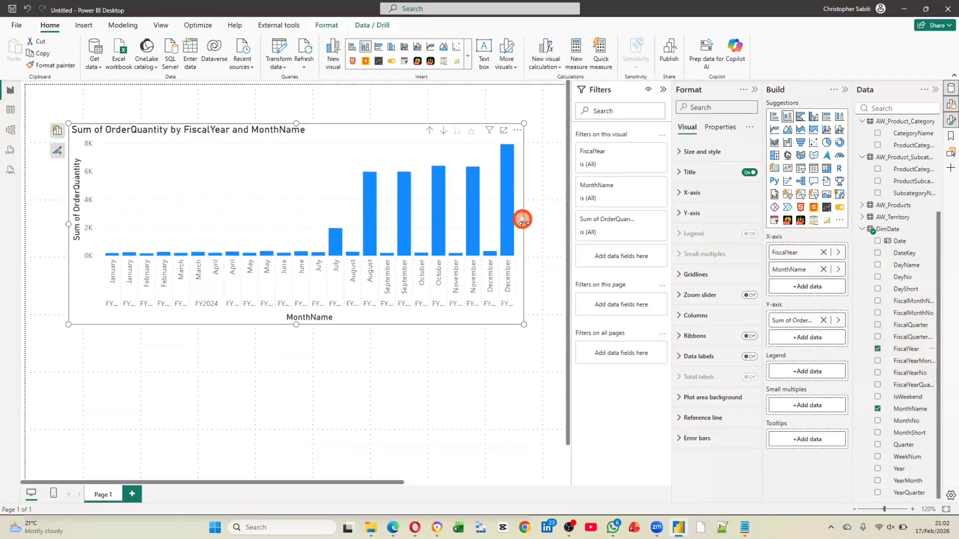
Enlarge the OrderQuantity column chart in width and height and move it lower on the report page
left_click_drag(524, 224, 563, 224)
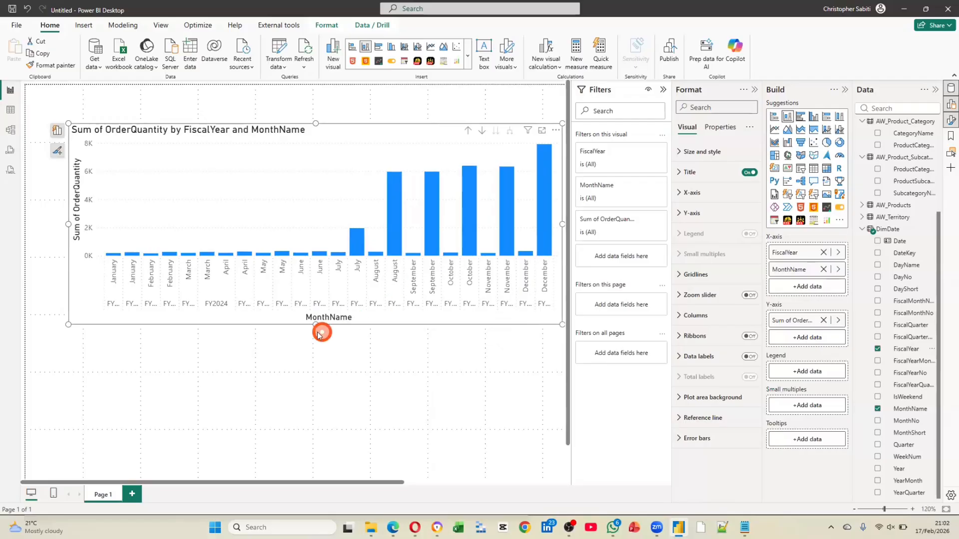
mouse_move(316, 325)
left_mouse_down()
mouse_move(316, 379)
mouse_move(315, 332)
left_mouse_up()
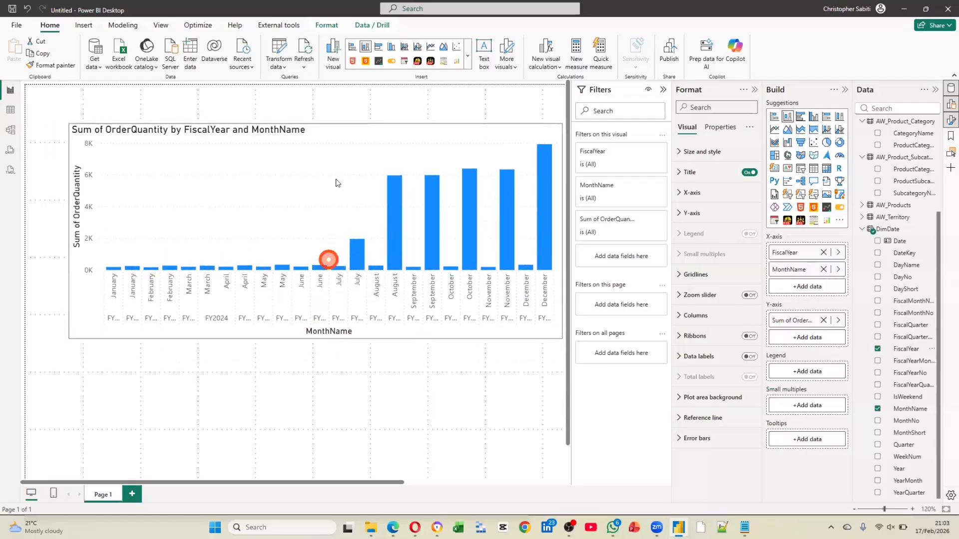
left_click_drag(344, 134, 330, 173)
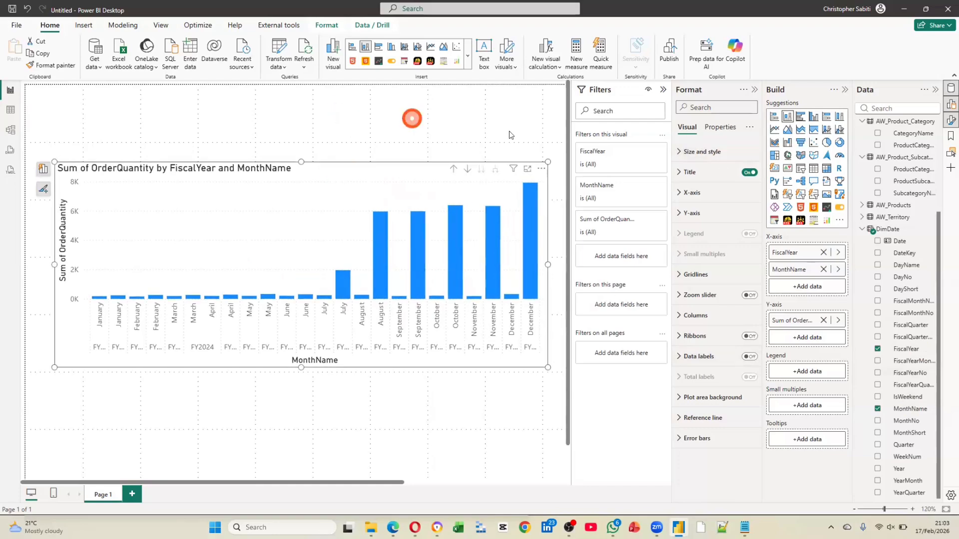
Add a list slicer below the chart with DimDate's Year as its value and narrow it to about a third
left_click(412, 118)
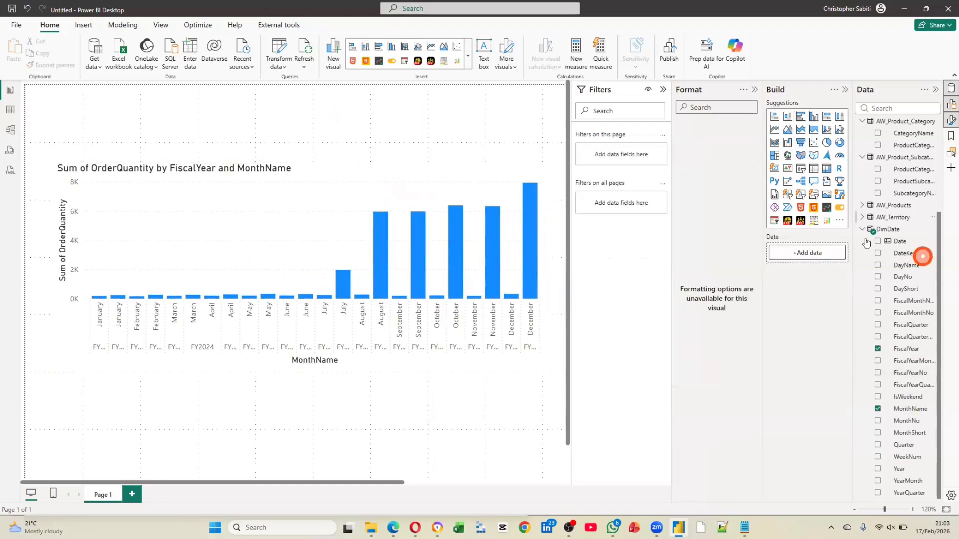
left_click(812, 194)
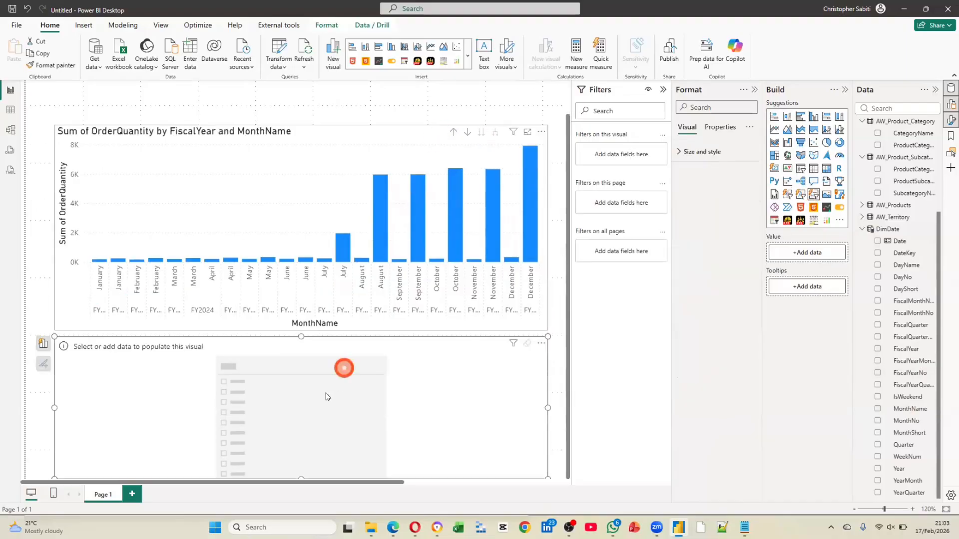
left_click_drag(327, 394, 375, 356)
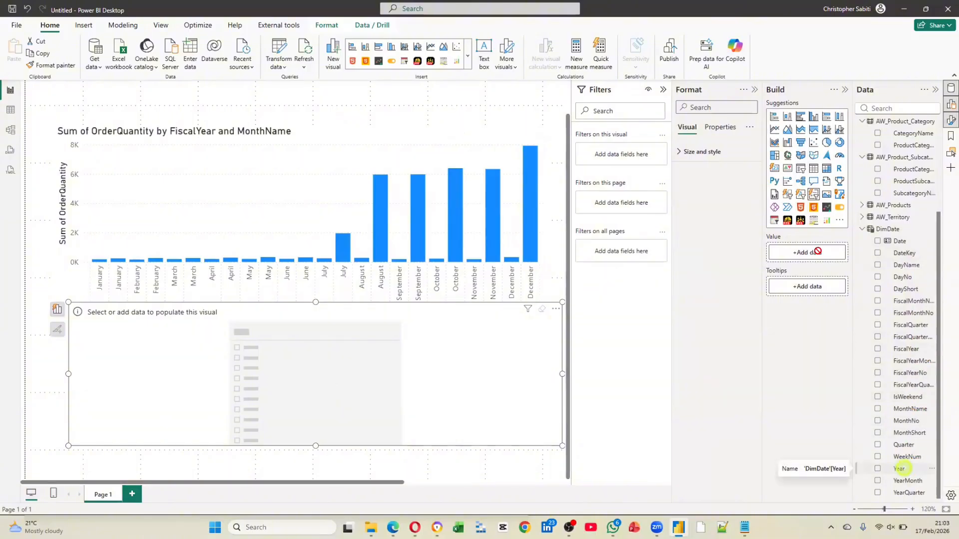
left_click_drag(817, 251, 799, 252)
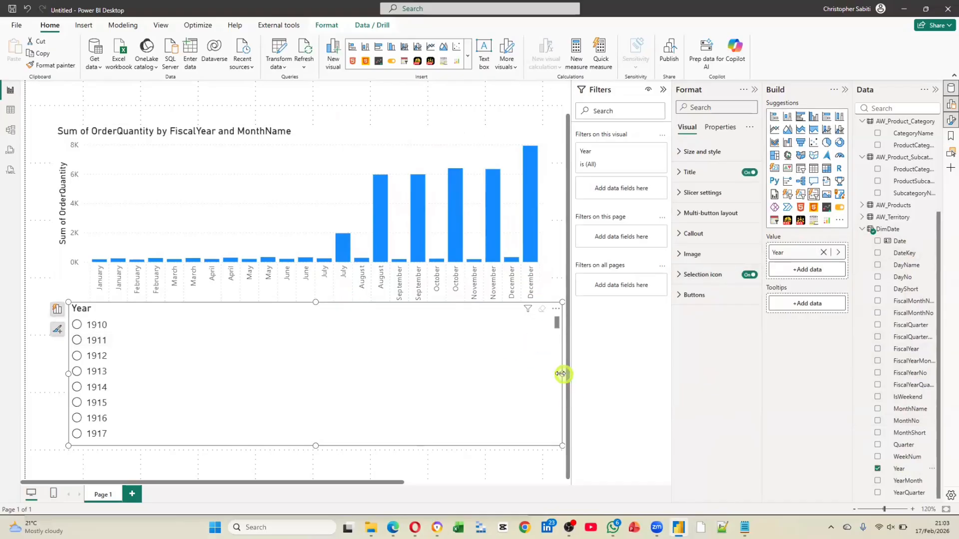
left_click_drag(561, 374, 245, 349)
Filter the report to 2023 with the Year slicer
scroll(140, 368, "down", 1)
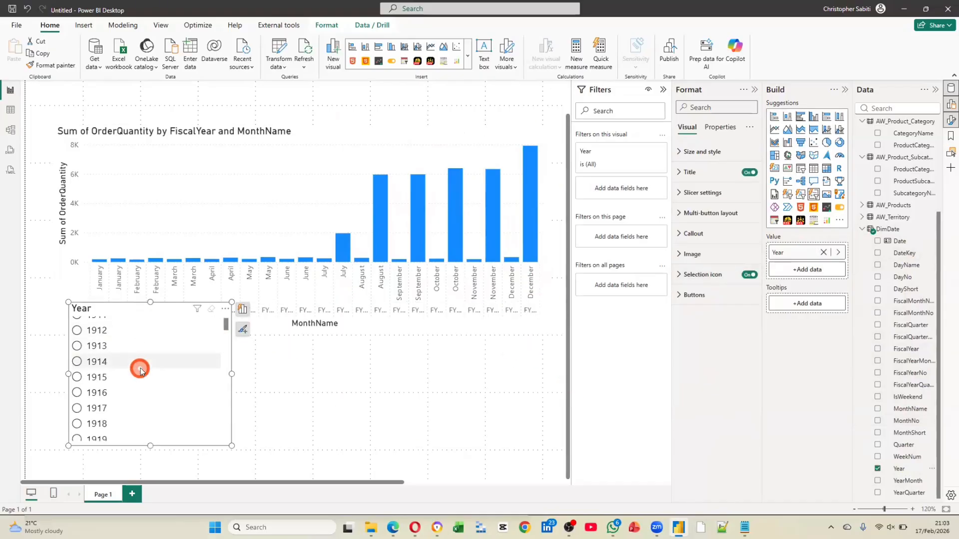
scroll(140, 369, "down", 20)
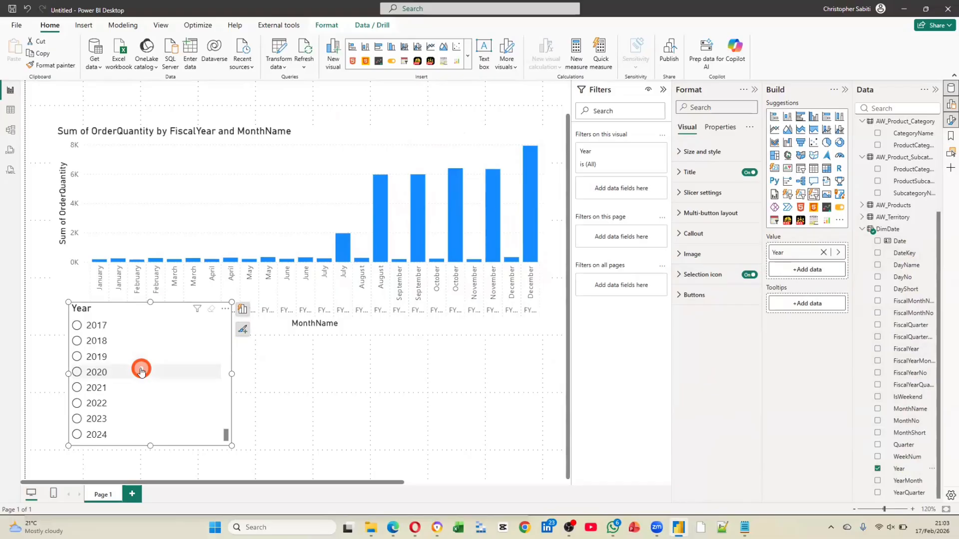
scroll(141, 372, "up", 12)
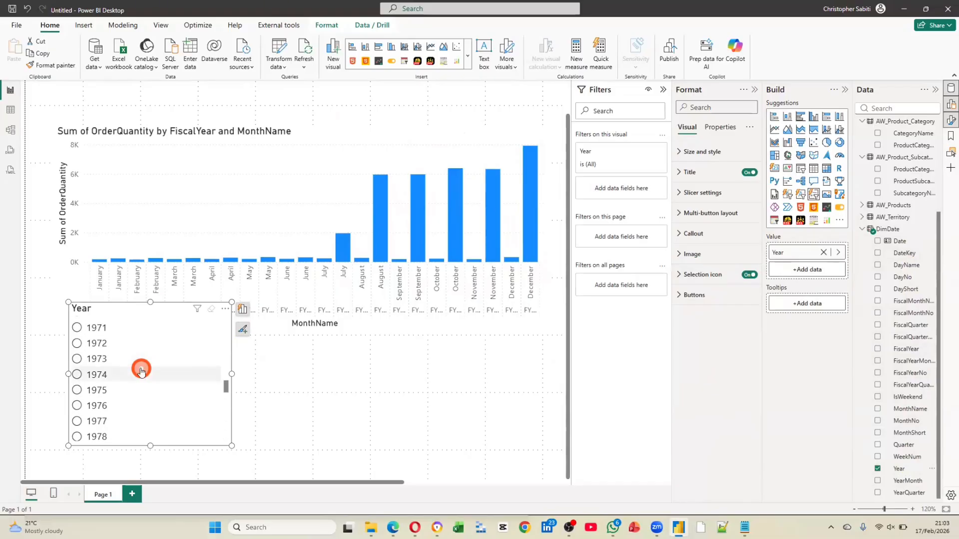
scroll(141, 371, "up", 18)
scroll(141, 371, "down", 20)
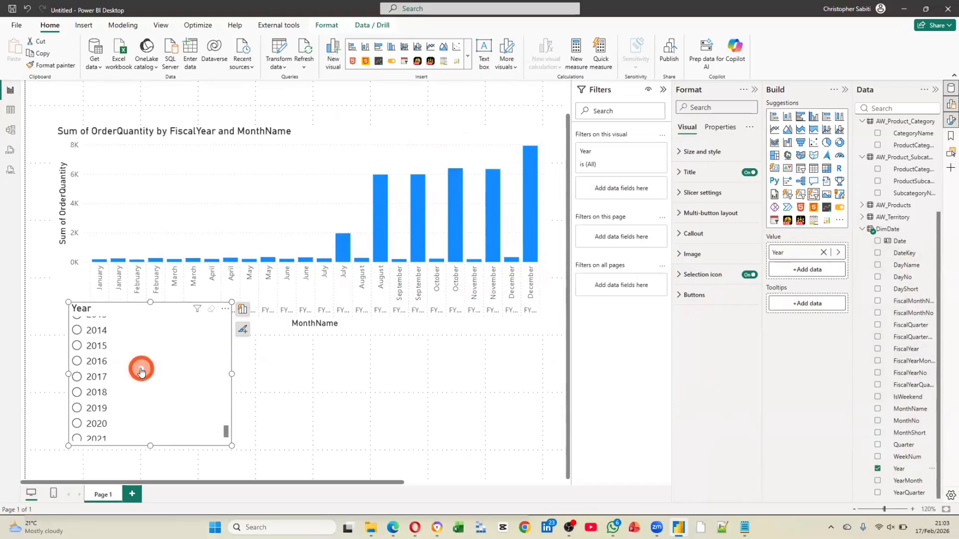
scroll(141, 371, "down", 2)
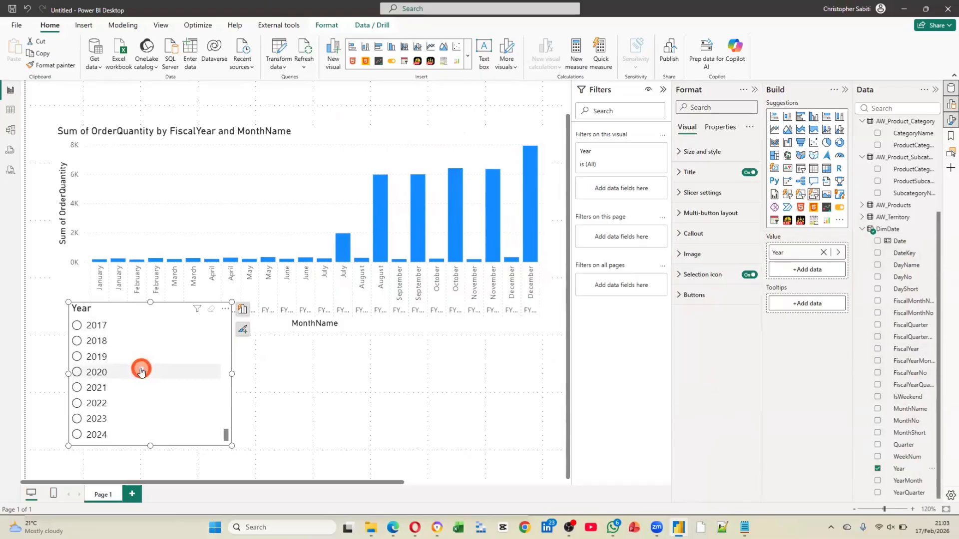
left_click(102, 414)
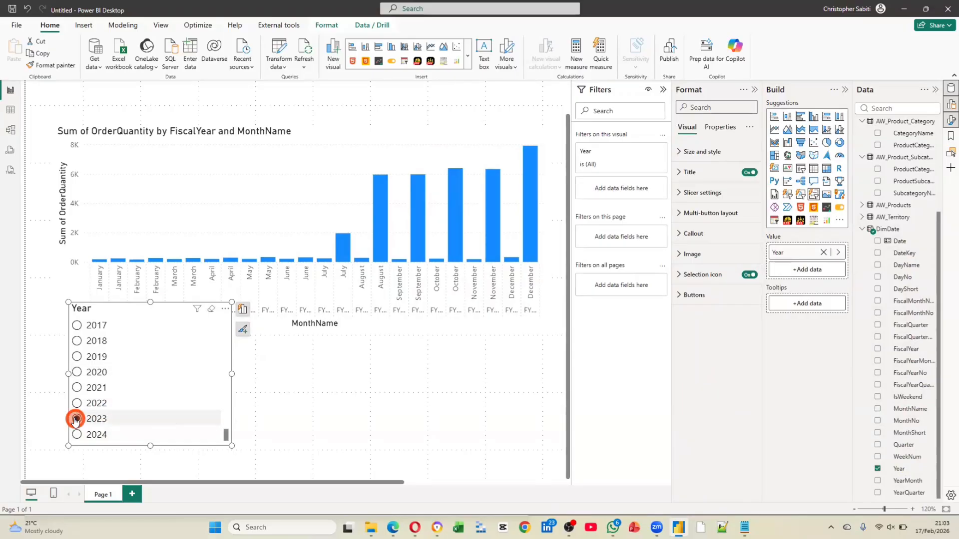
Shrink the Year slicer and place it in the free space below the chart, clear of its axis labels
left_click_drag(176, 311, 221, 336)
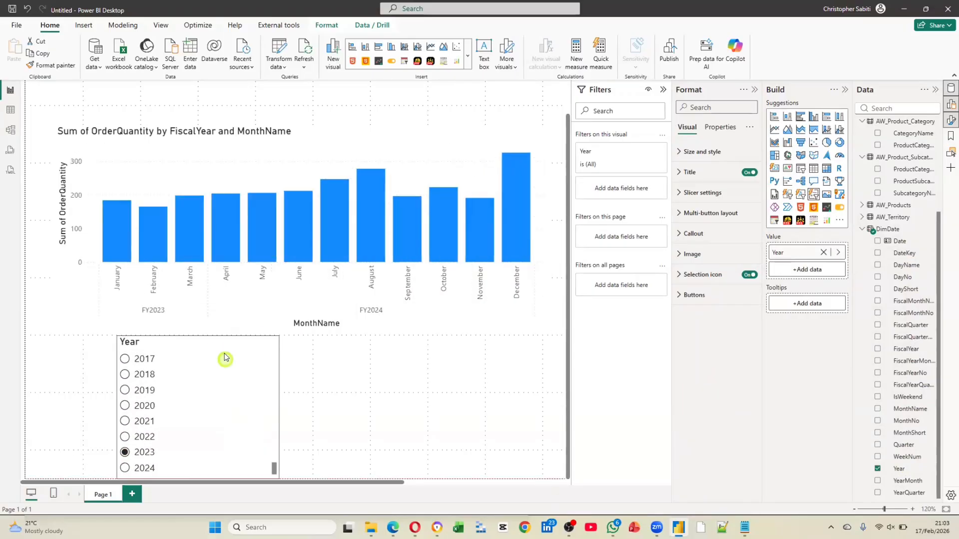
left_click(261, 474)
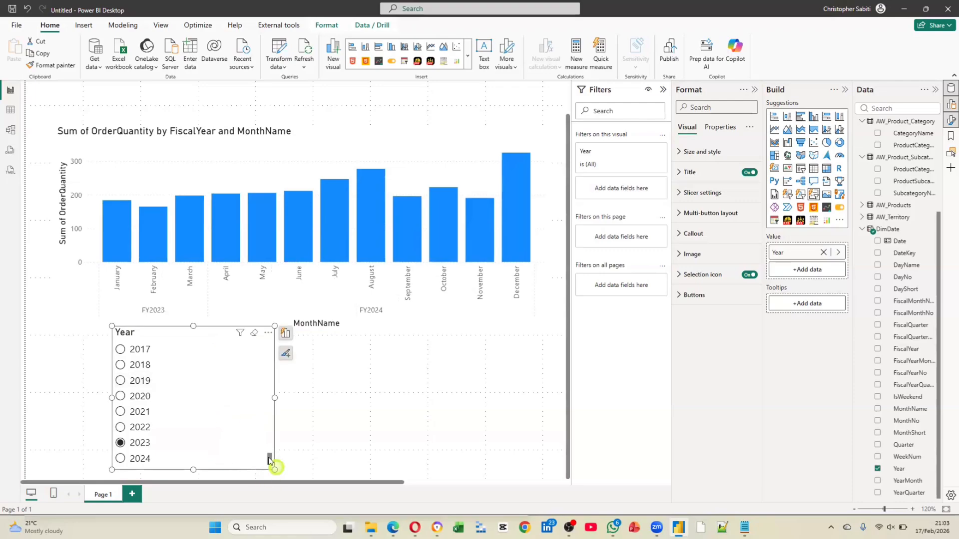
left_click_drag(275, 470, 236, 427)
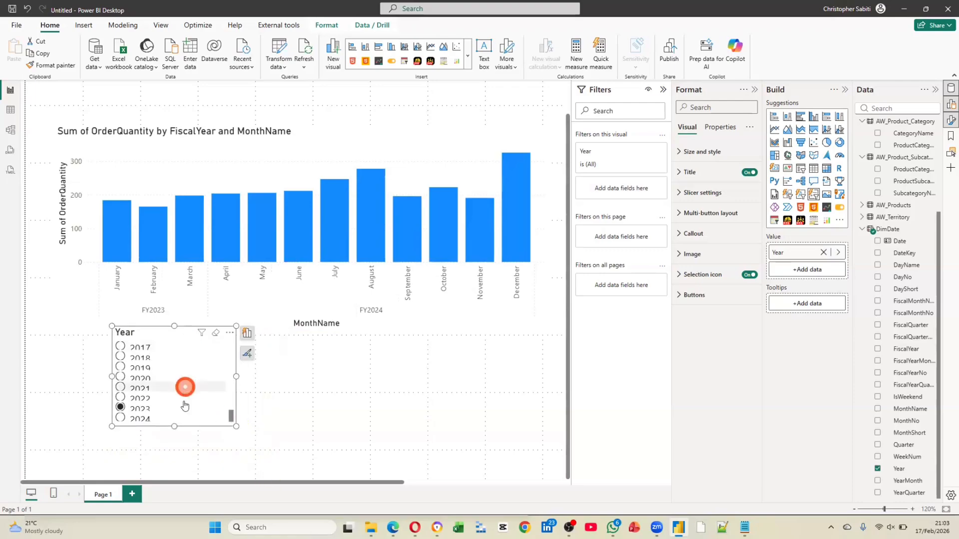
left_click(171, 439)
left_click_drag(171, 334, 204, 349)
left_click_drag(276, 366, 413, 362)
left_click(394, 450)
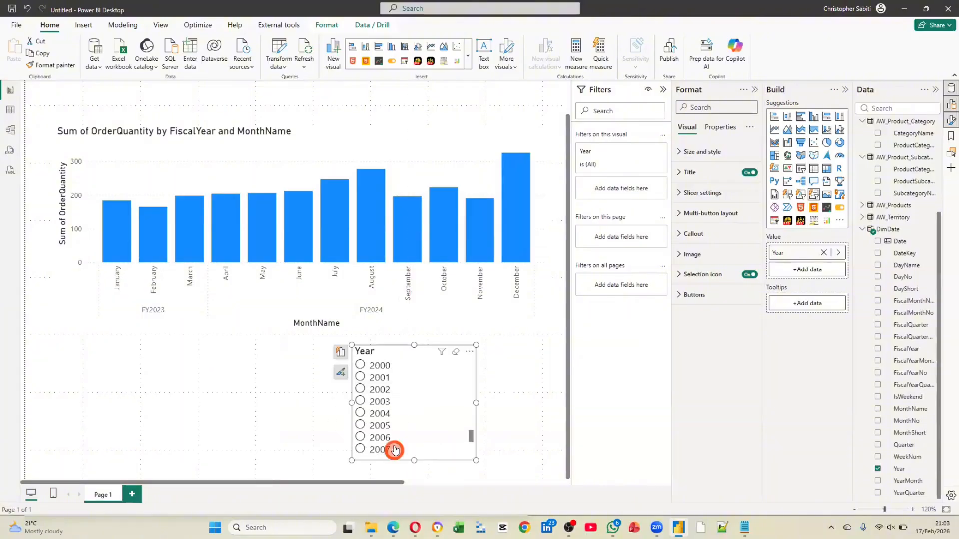
left_click(393, 446)
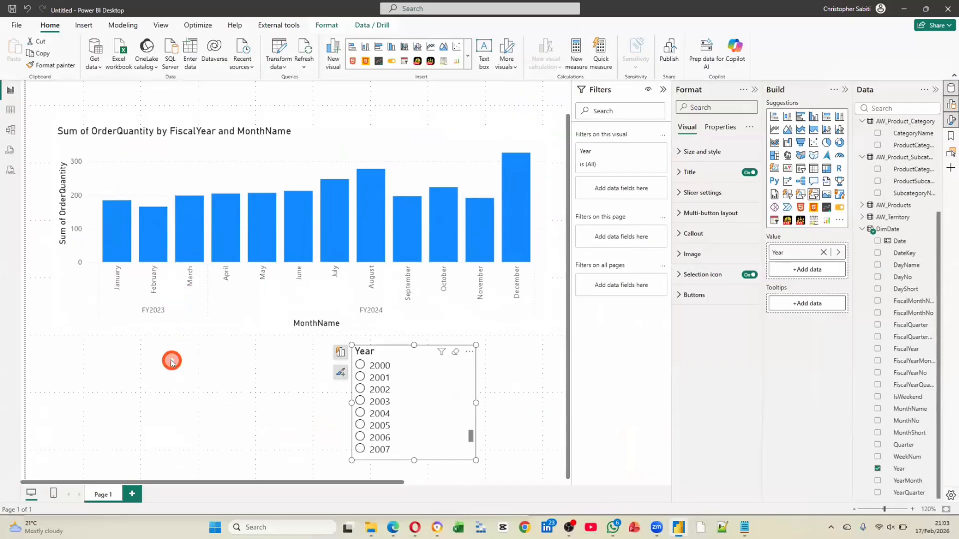
Capture the chart area in Flameshot, outline the month labels, FY2023 bars and FY2024 bars with rectangles, and discard the capture
left_click(193, 379)
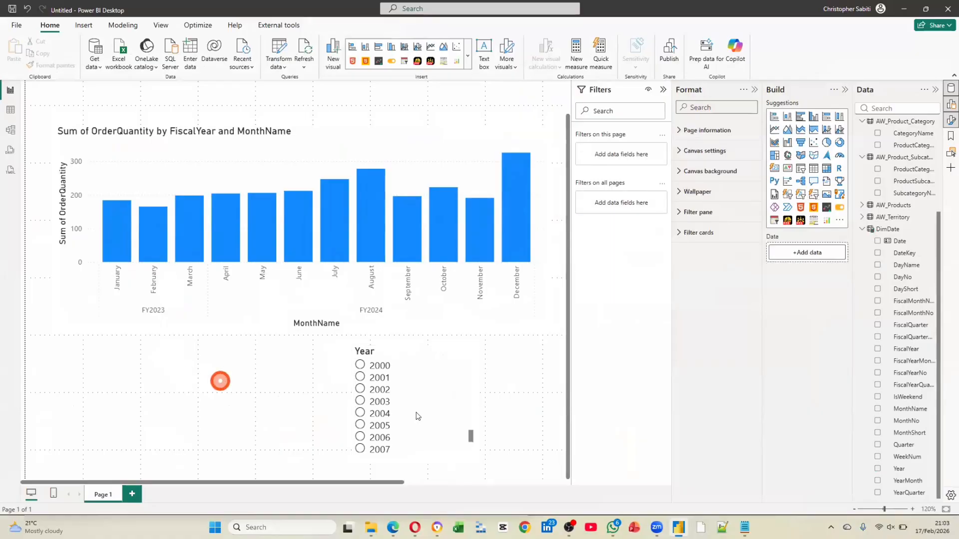
left_click(831, 527)
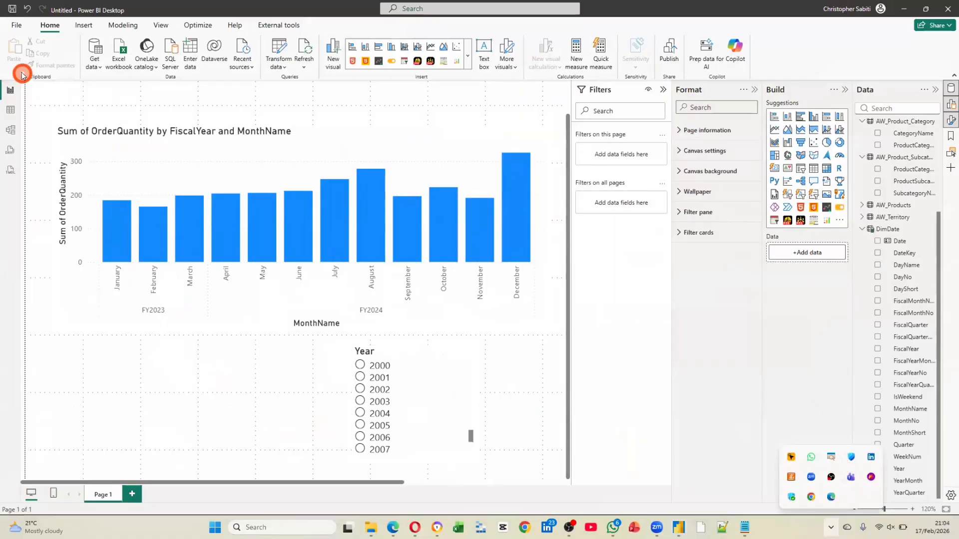
left_click_drag(24, 74, 746, 435)
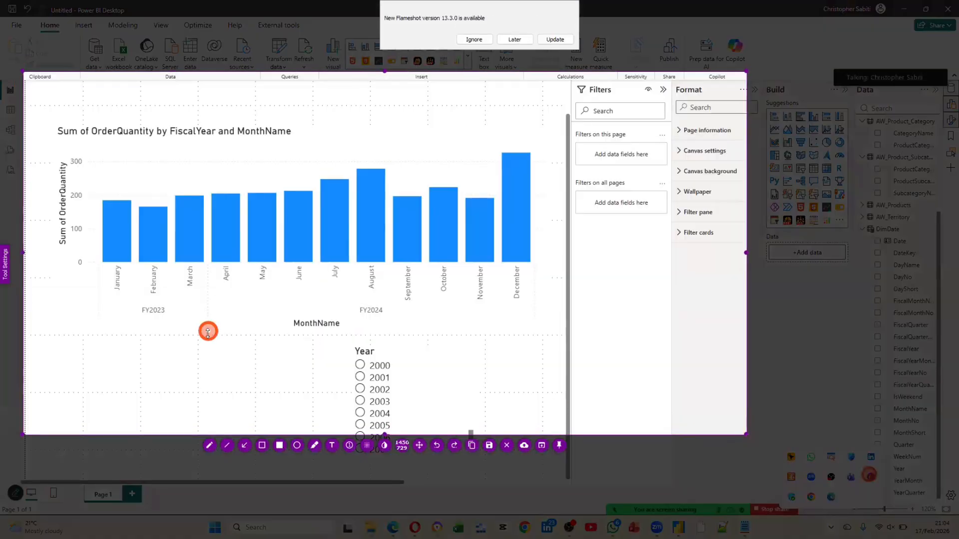
left_click(260, 445)
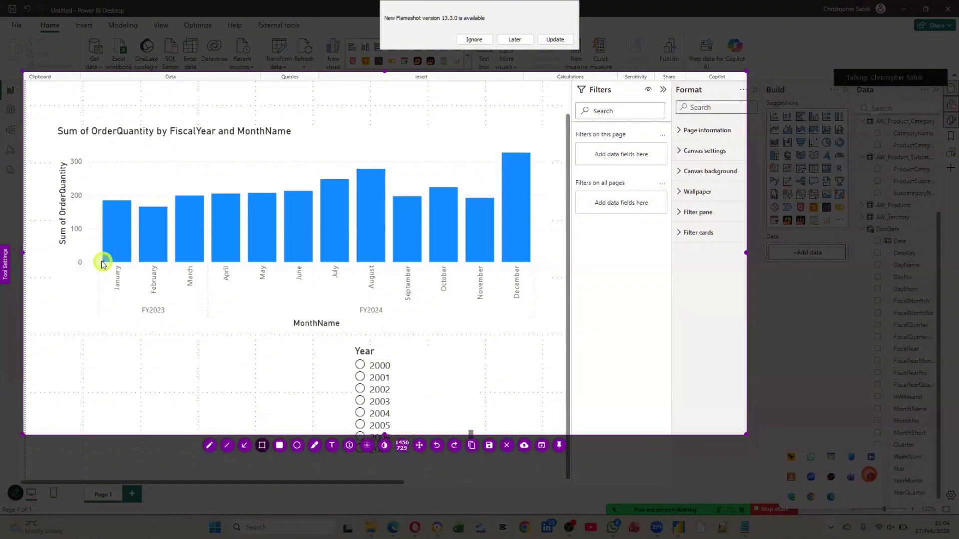
left_click_drag(102, 262, 535, 300)
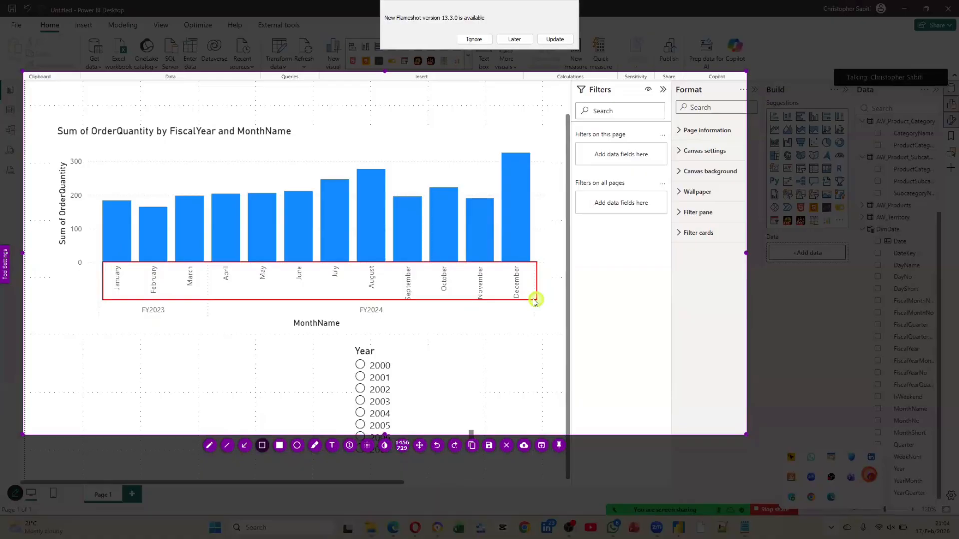
right_click(95, 177)
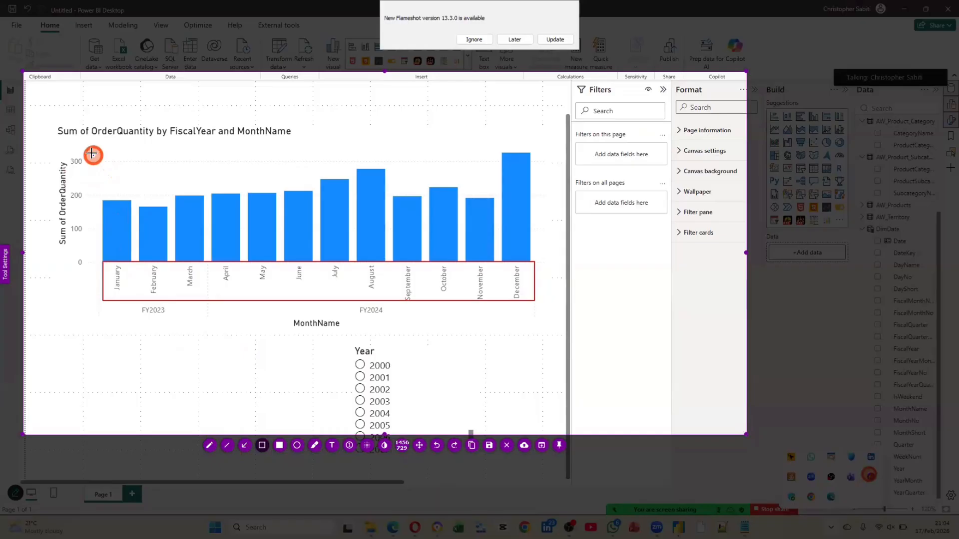
left_click_drag(92, 155, 211, 341)
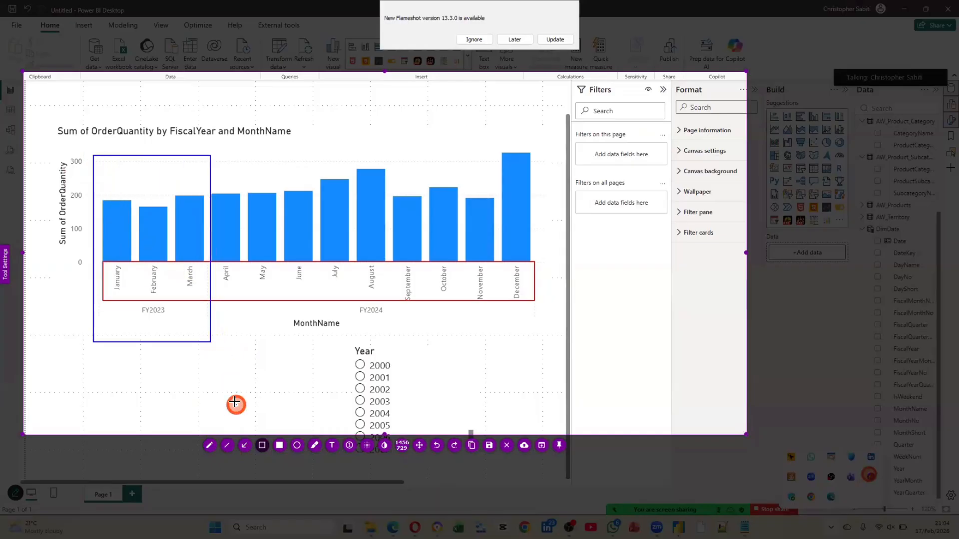
right_click(208, 144)
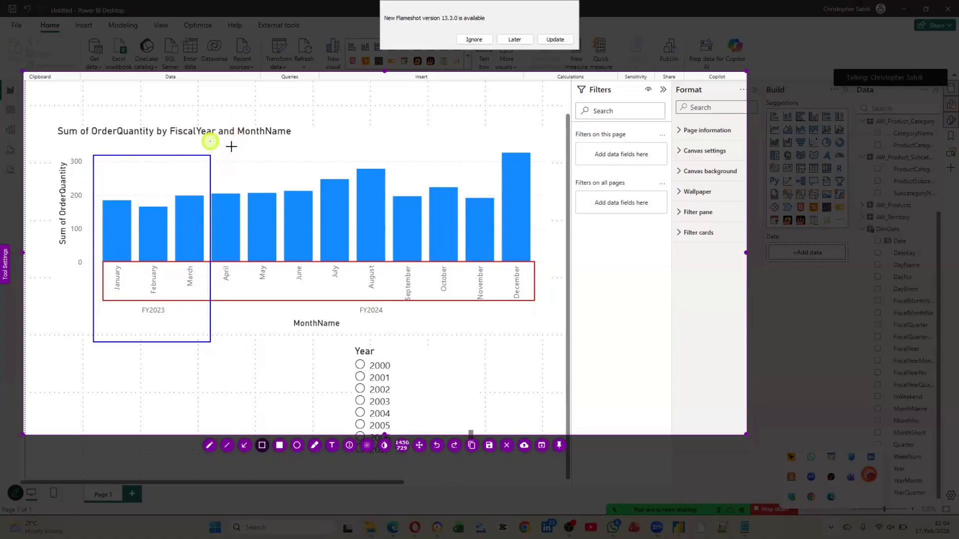
left_click_drag(210, 142, 547, 337)
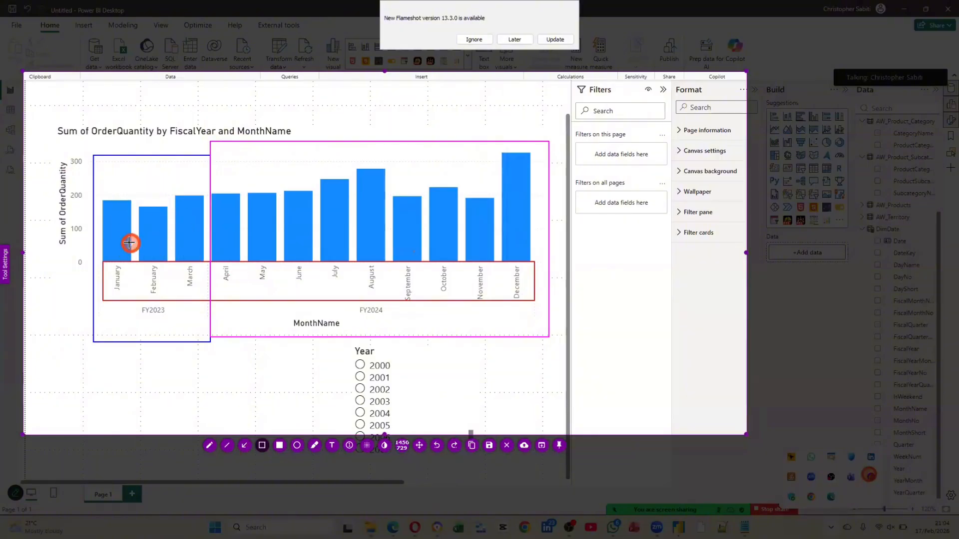
key("Escape")
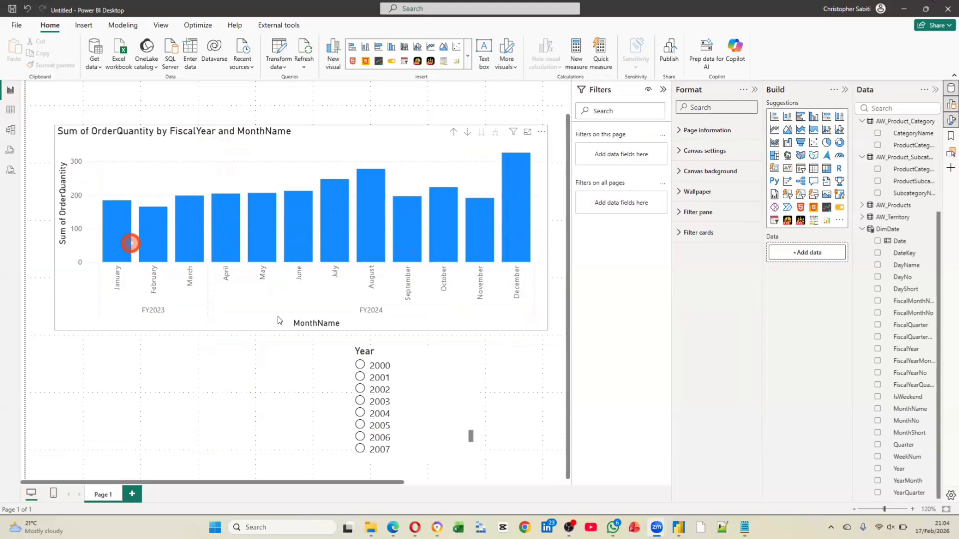
Add DimDate's FiscalQuarterNo to the column chart's X-axis between FiscalYear and MonthName
right_click(112, 231)
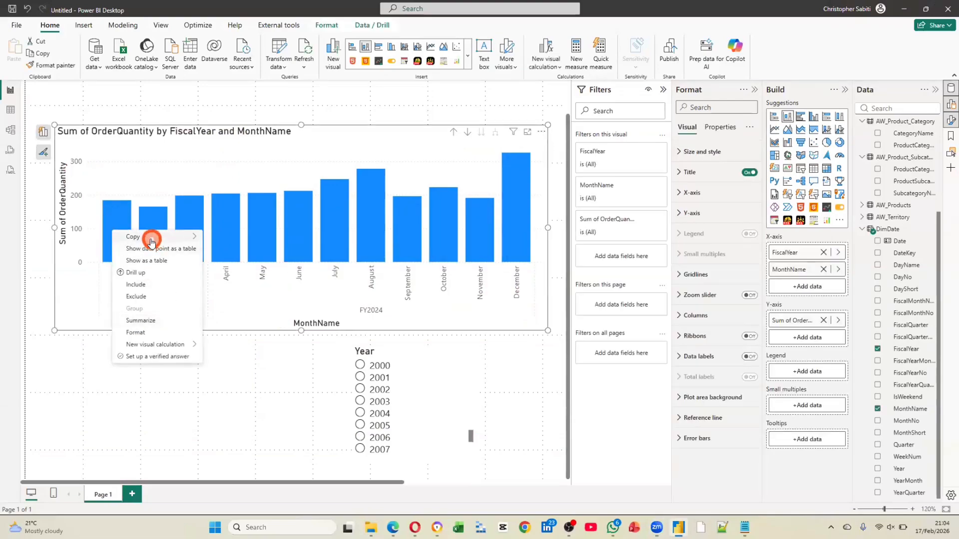
left_click(149, 332)
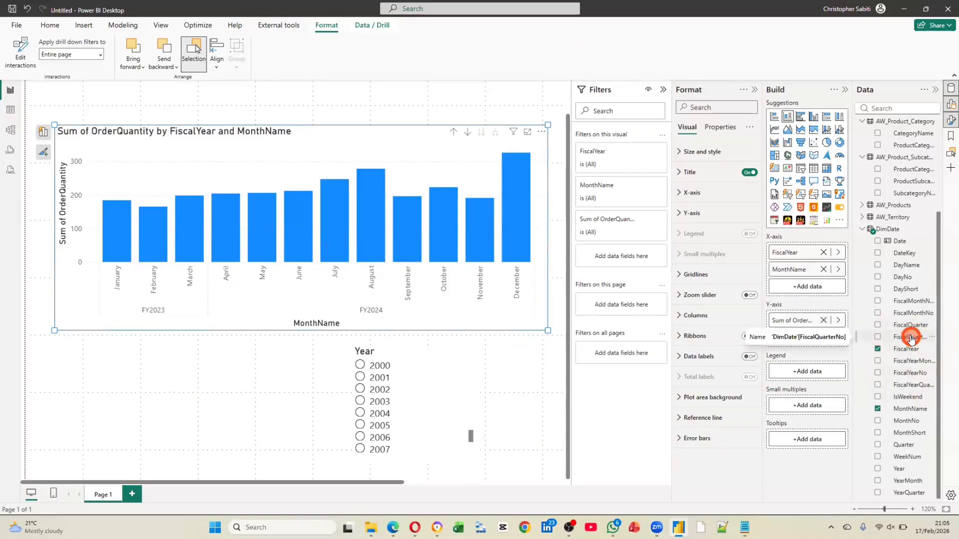
left_click_drag(911, 339, 810, 262)
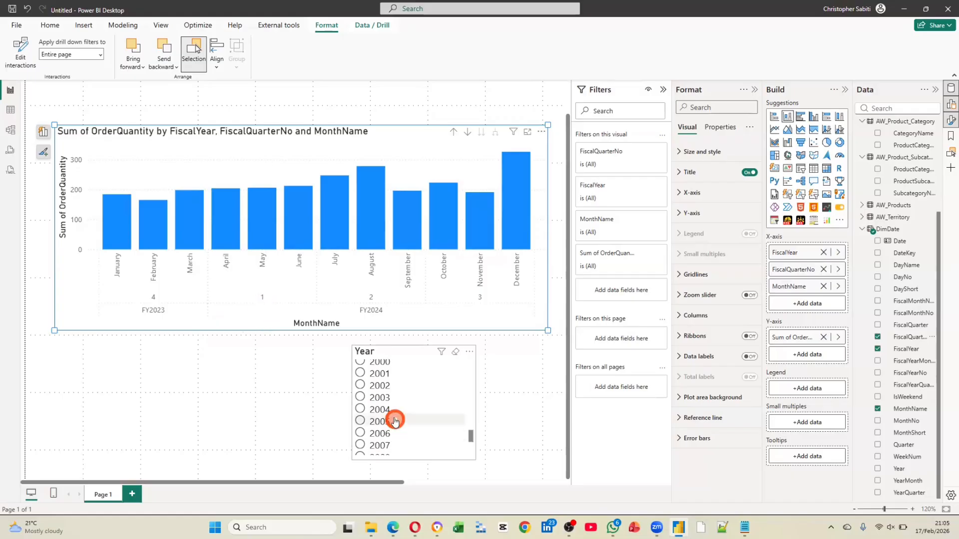
Filter the report to 2024, and turn off single selection in the Year slicer to include 2023 as well
scroll(362, 453, "down", 5)
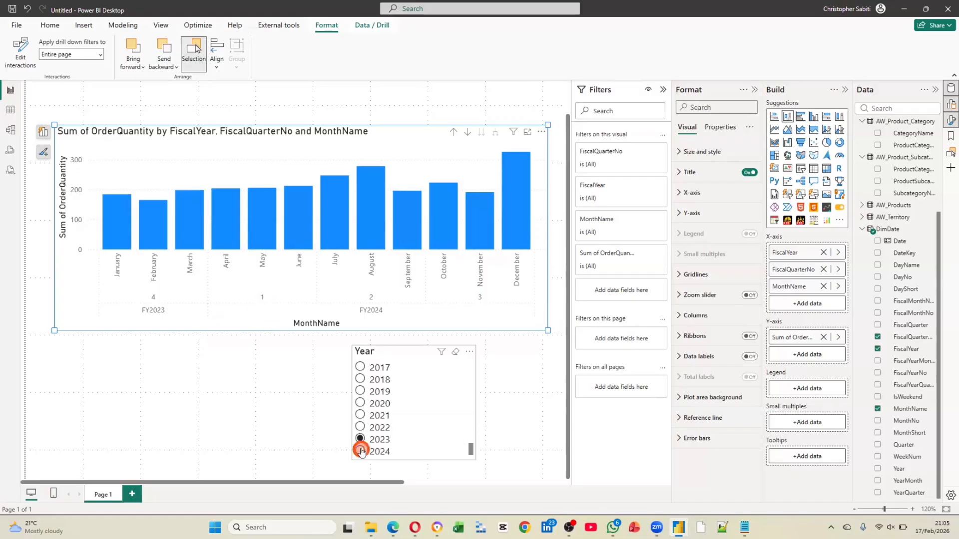
left_click(361, 451)
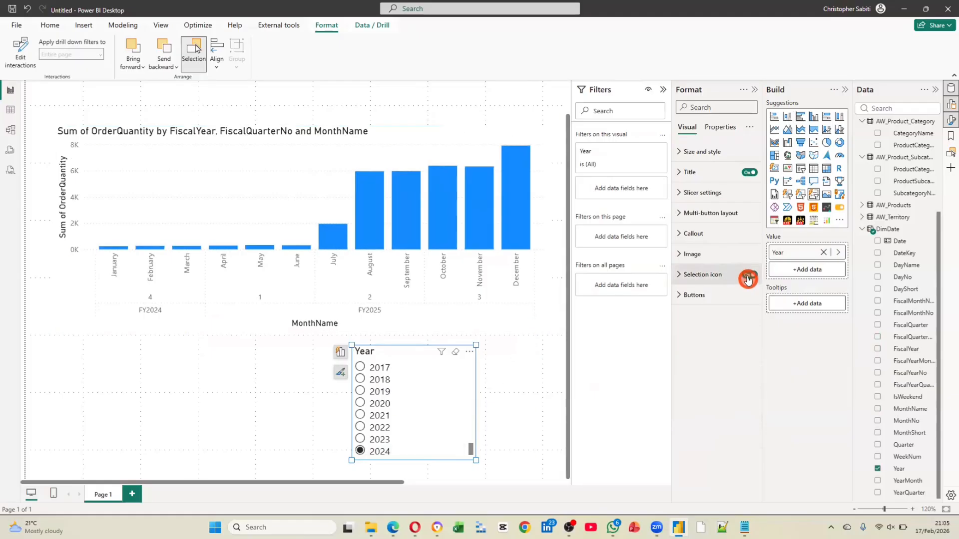
left_click(706, 274)
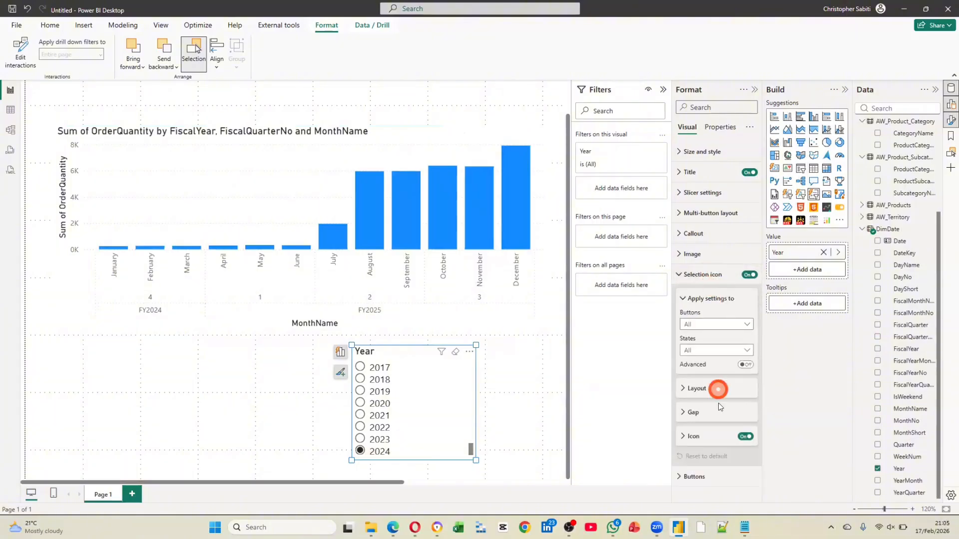
left_click(701, 279)
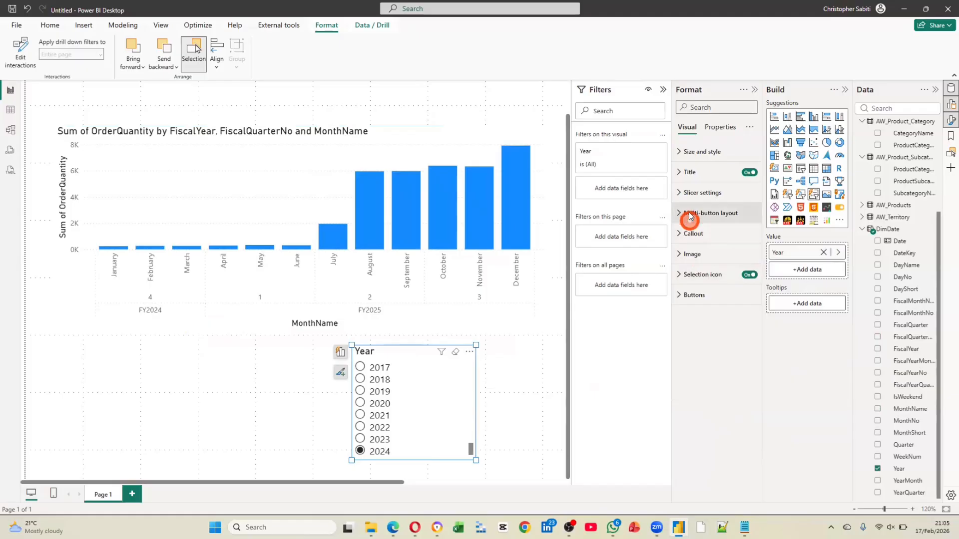
left_click(691, 194)
left_click(747, 231)
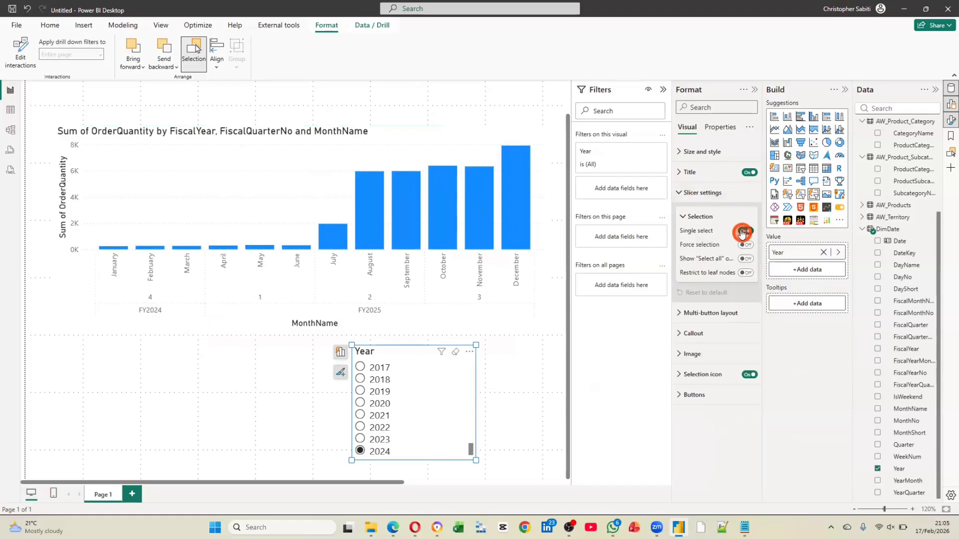
left_click(362, 442)
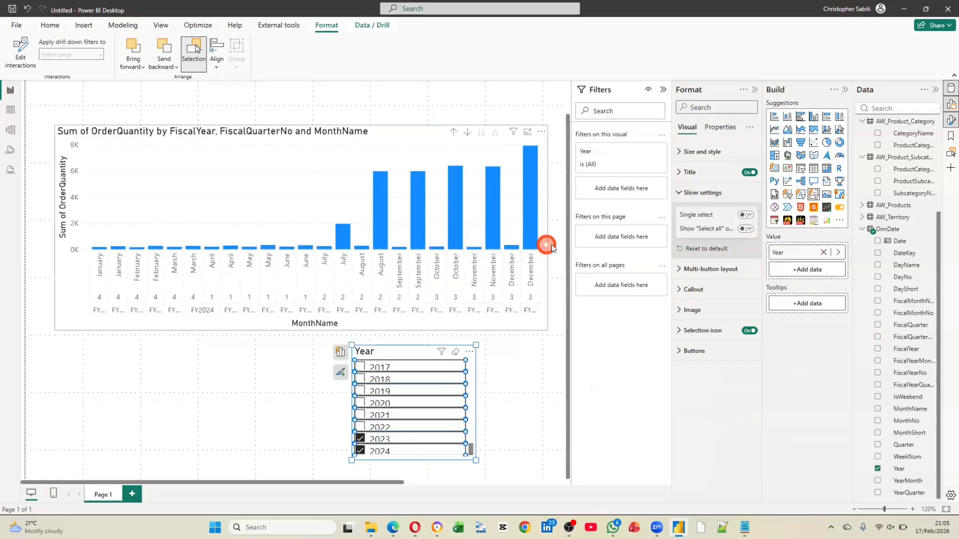
Collapse the Filters and Format panes and enlarge the OrderQuantity chart, mainly in width, to fill the freed page space
left_click(662, 90)
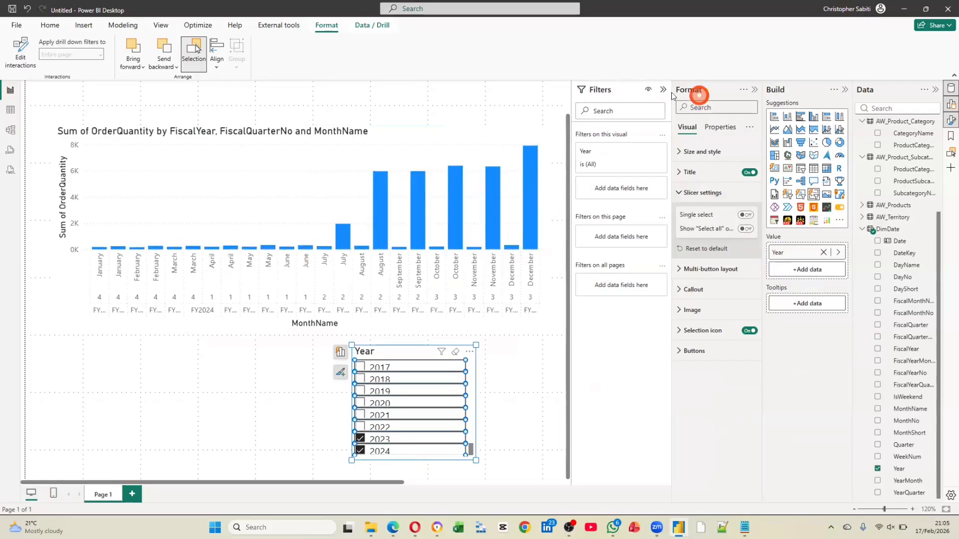
left_click(754, 90)
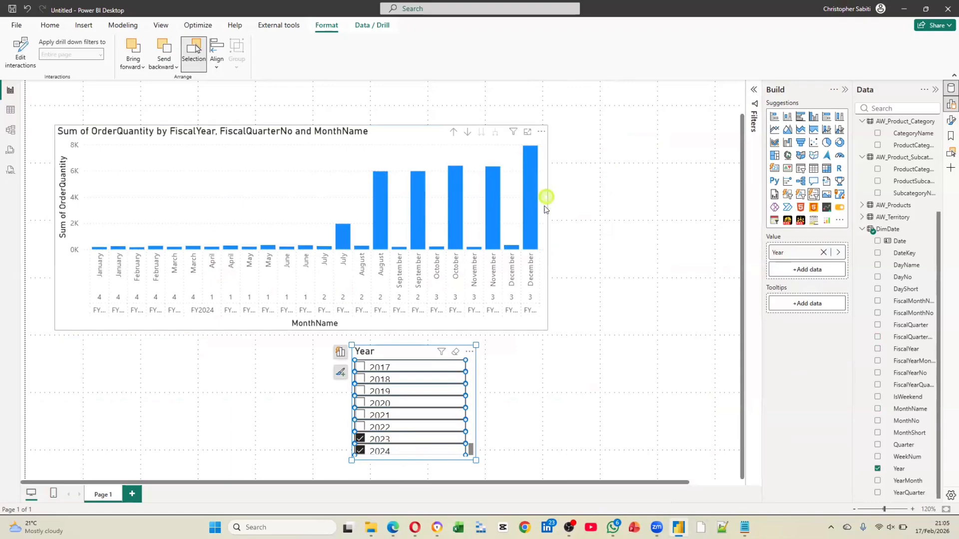
left_click(544, 227)
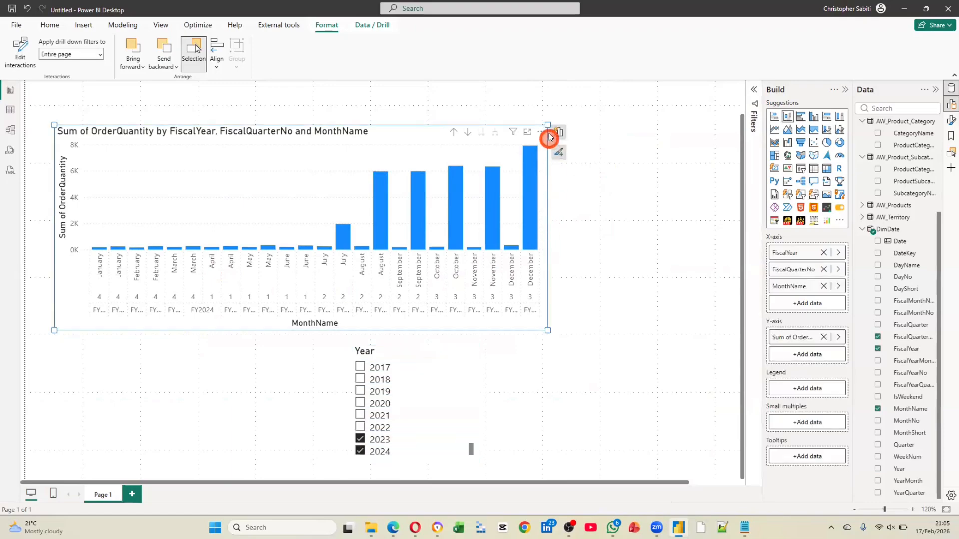
left_click_drag(548, 332, 706, 350)
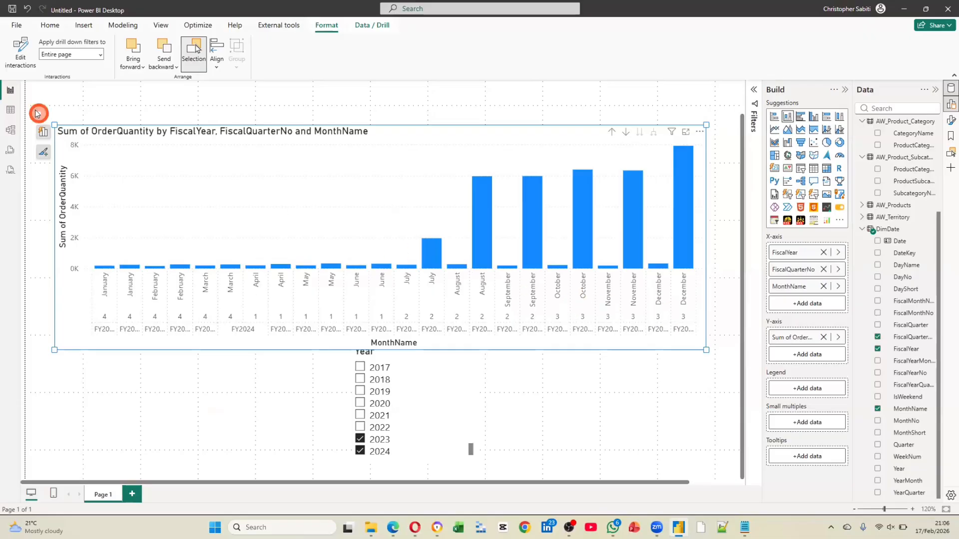
Set FiscalStartMonth to 7 in the DimDate table formula, commit it and return to the report
left_click(899, 230)
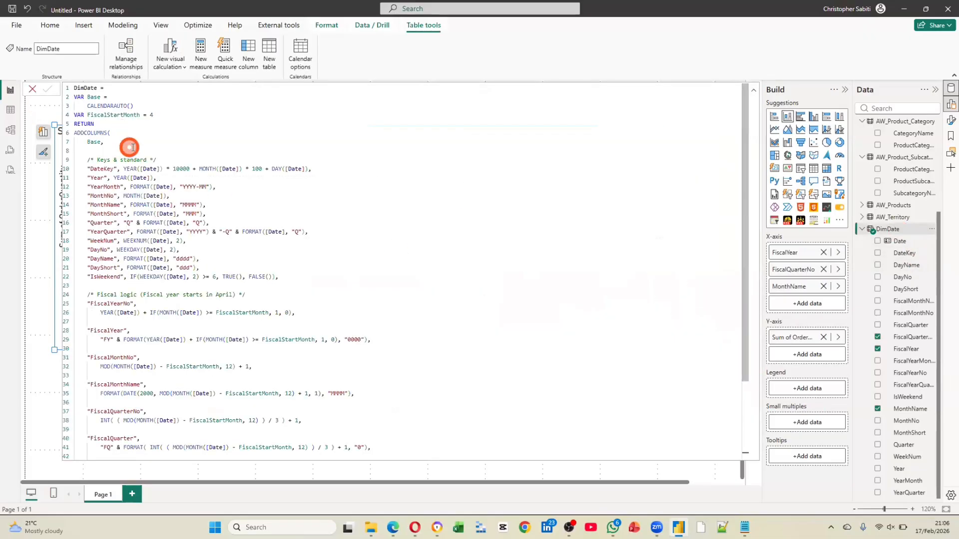
left_click_drag(88, 115, 145, 114)
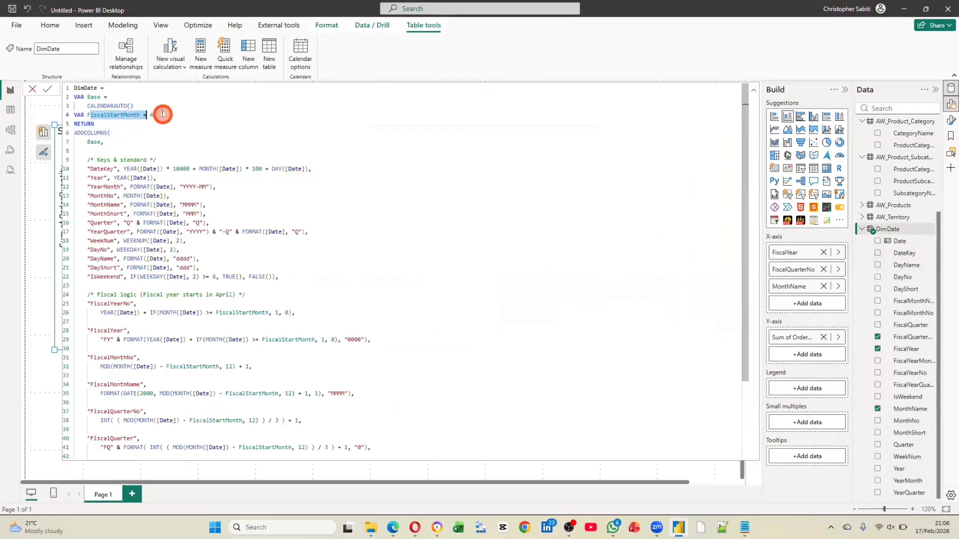
left_click(157, 117)
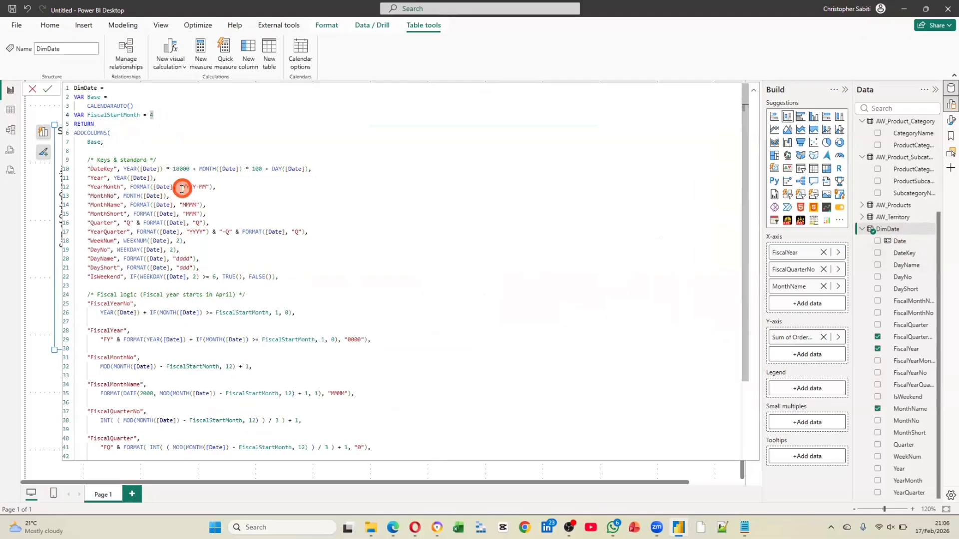
type("7")
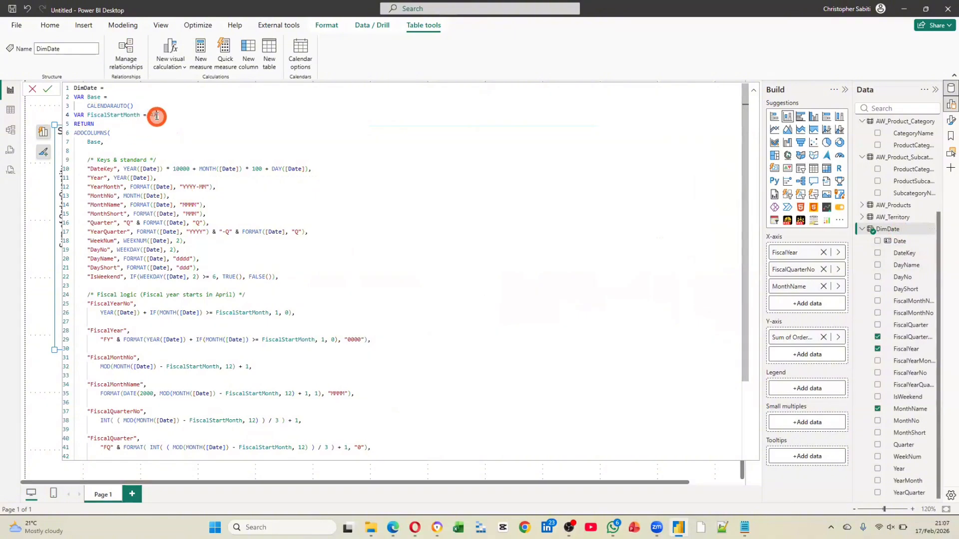
left_click(47, 89)
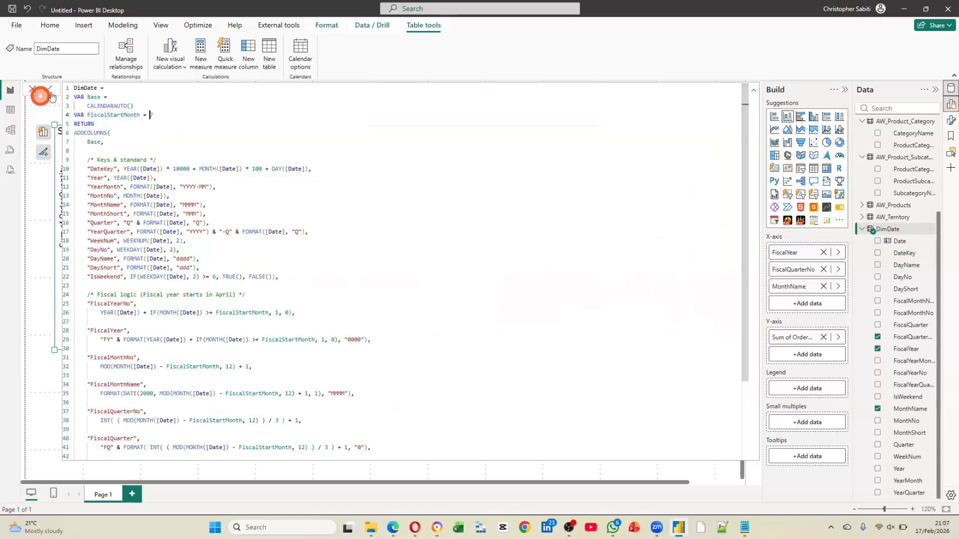
left_click(32, 89)
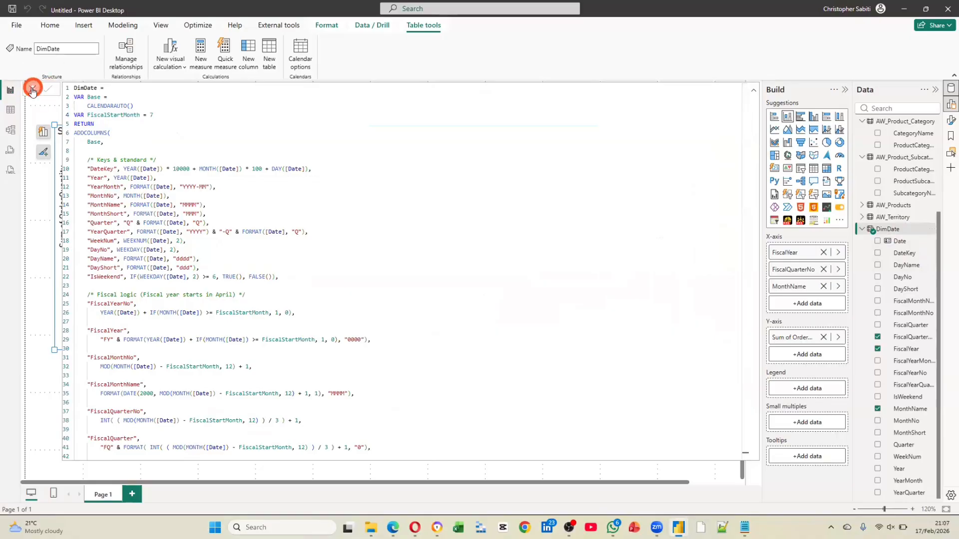
left_click(13, 90)
left_click(32, 90)
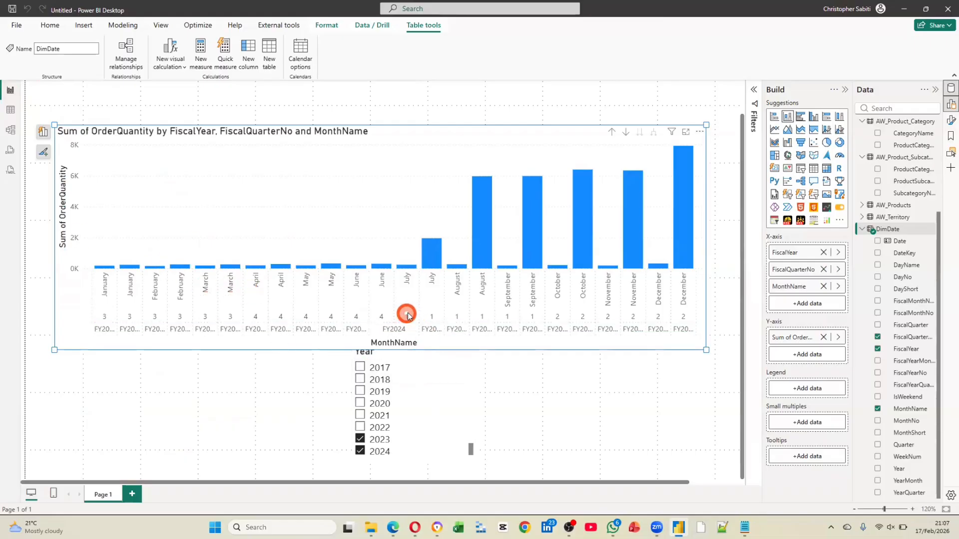
Remove 2024 from the Year slicer selection so the report is filtered to 2023 only
left_click(361, 452)
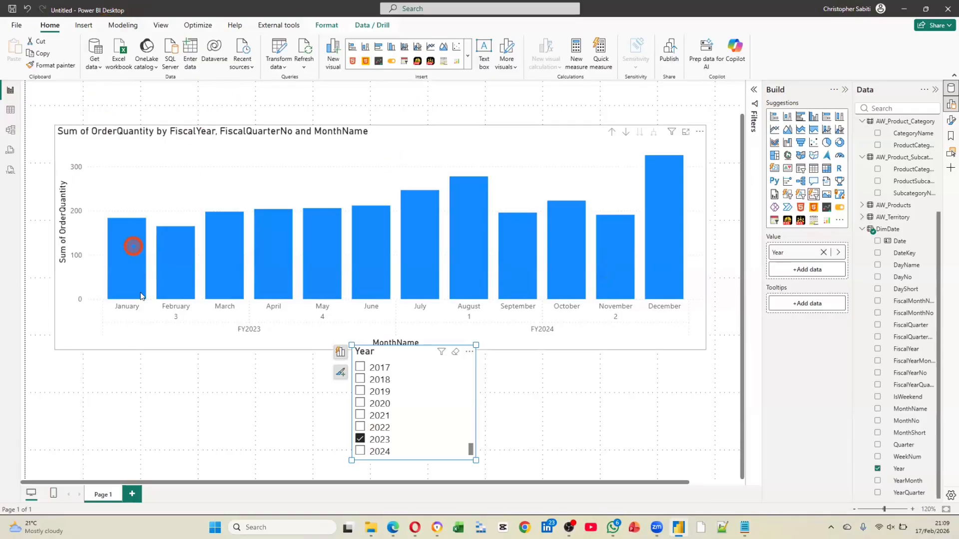
left_click(15, 109)
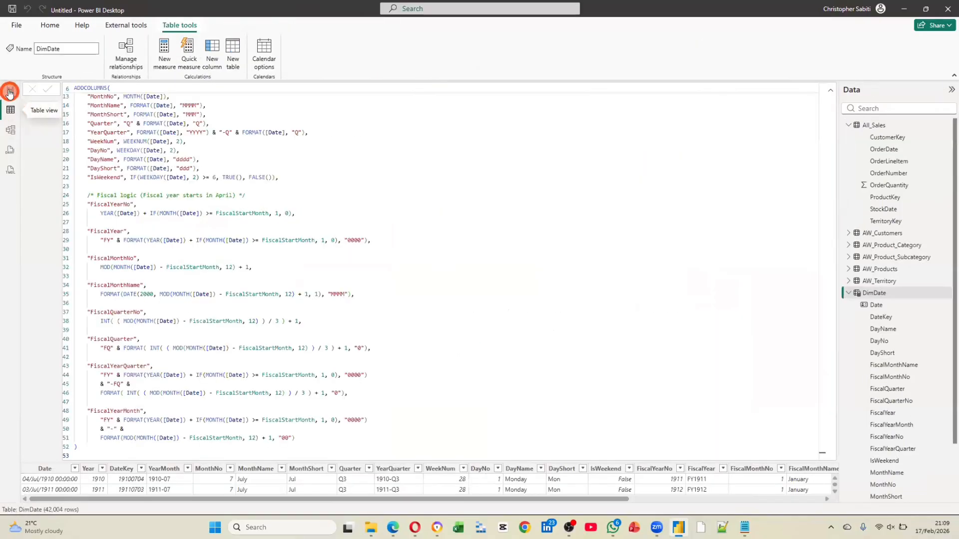
left_click(9, 91)
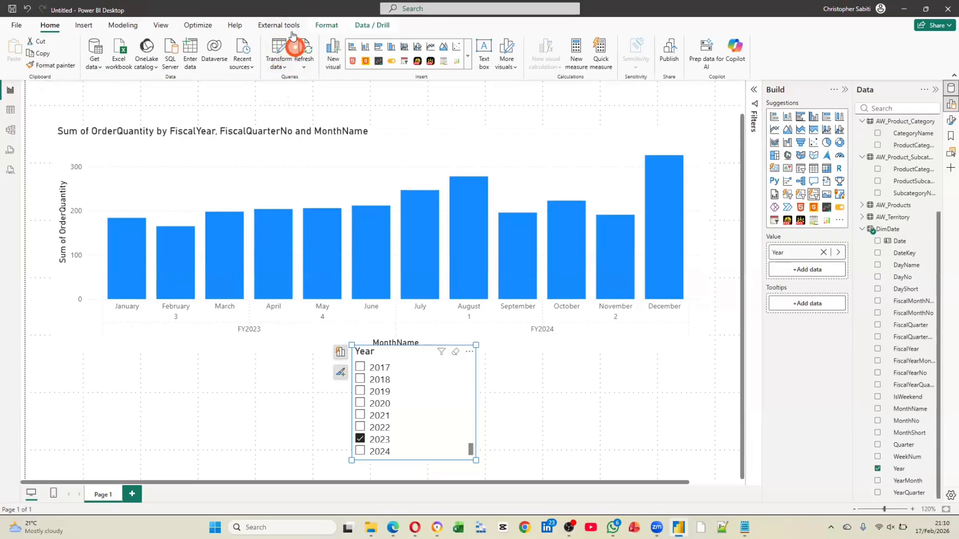
left_click(305, 167)
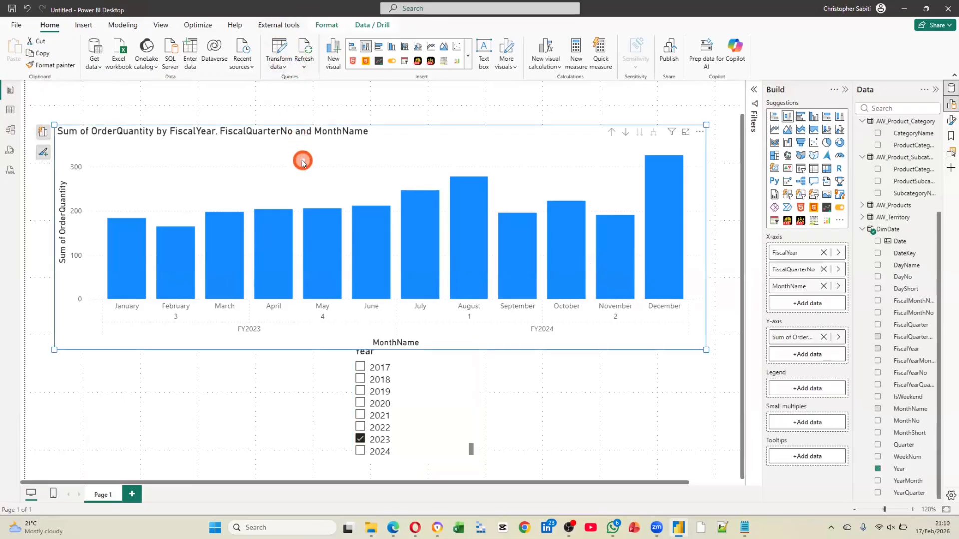
left_click(282, 66)
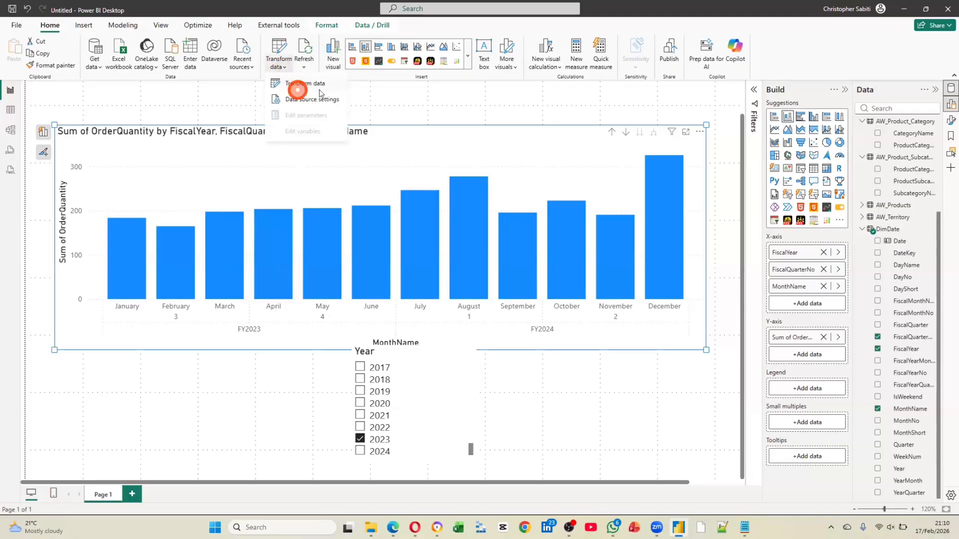
left_click(211, 105)
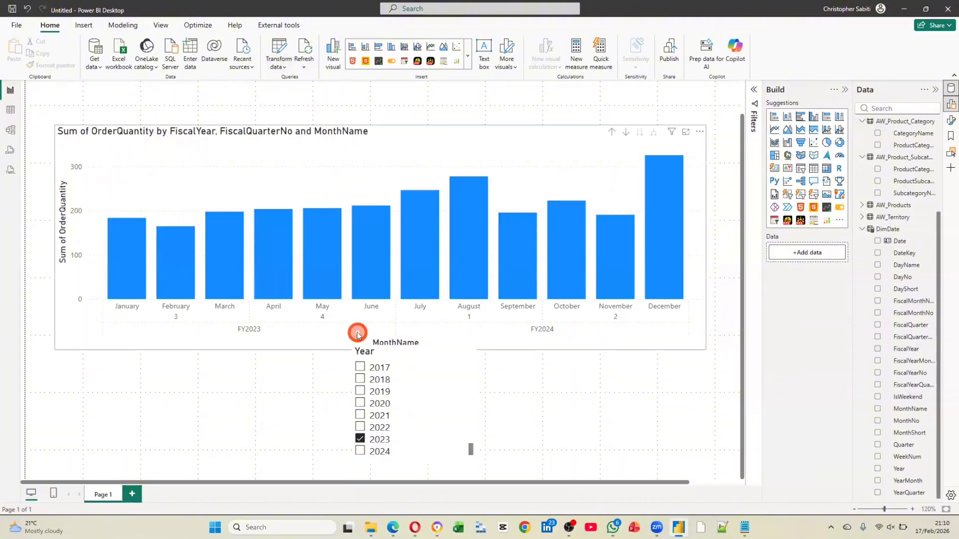
Turn on drill-down mode for the OrderQuantity column chart
mouse_move(322, 281)
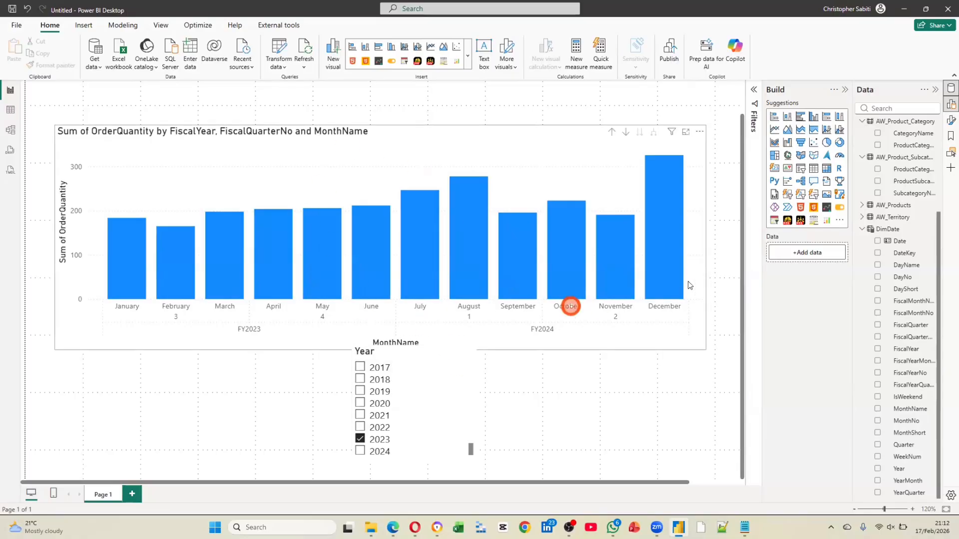
left_click(625, 132)
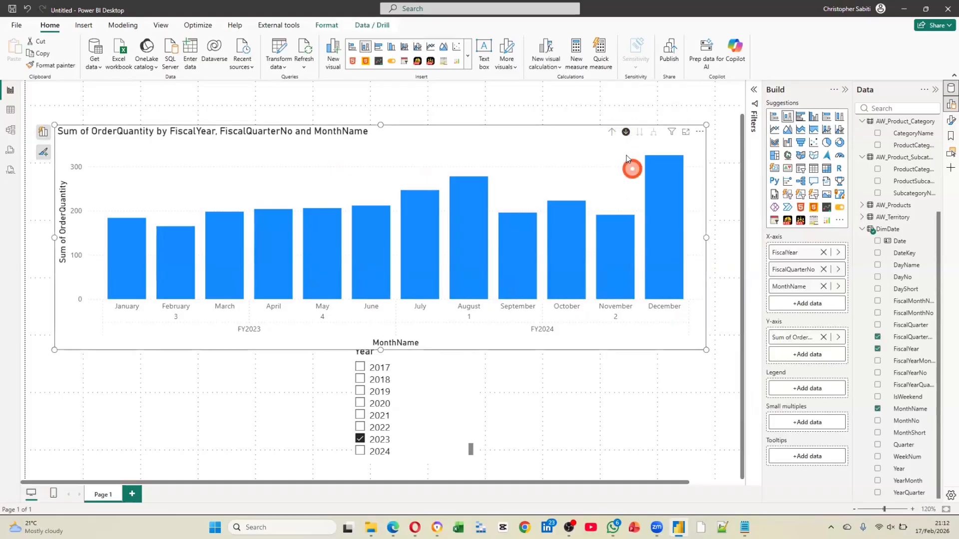